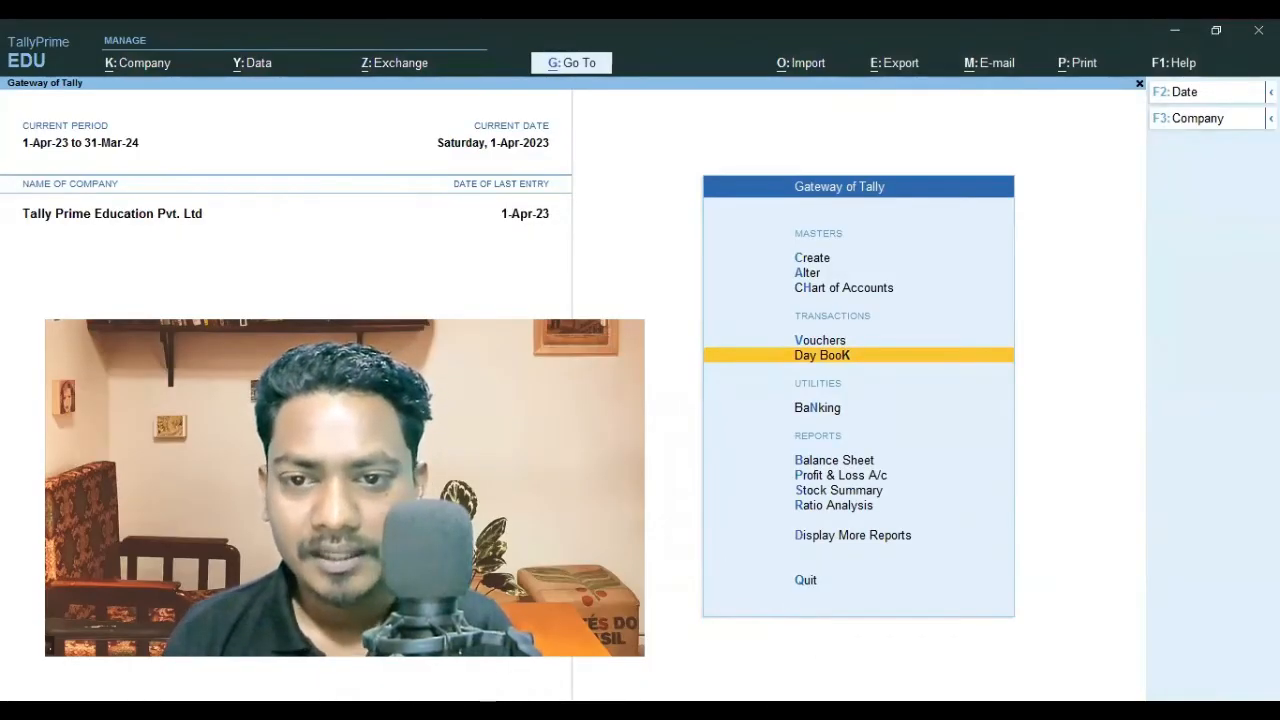
# Switch to the browser to read the highlighted YouTube comments, and return to TallyPrime
pyautogui.hotkey('alt', 'Tab')
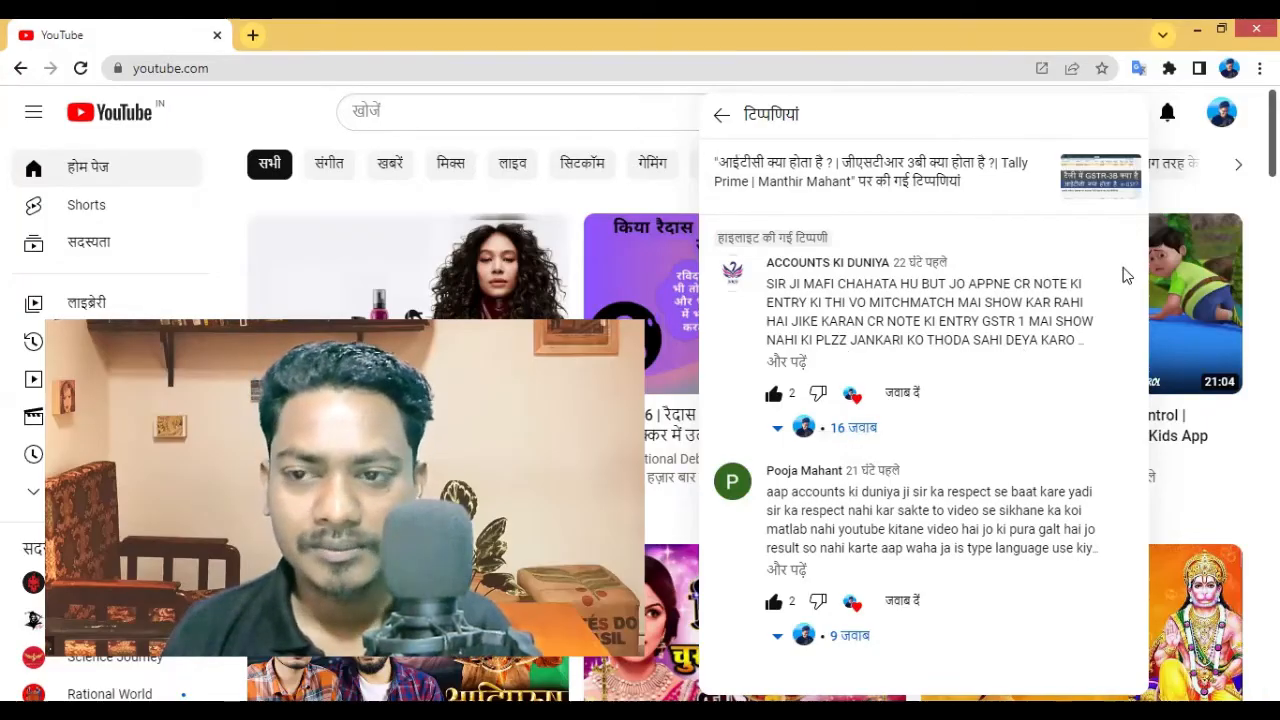
pyautogui.hotkey('alt', 'Tab')
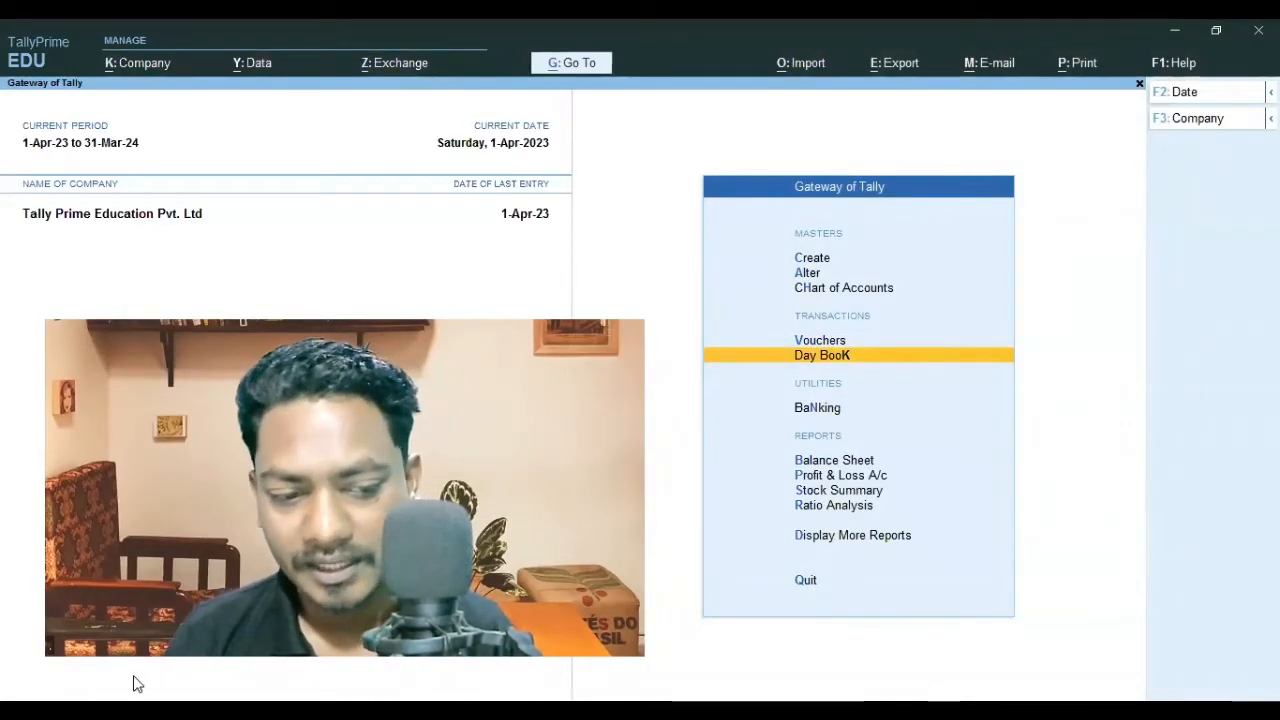
pyautogui.click(134, 710)
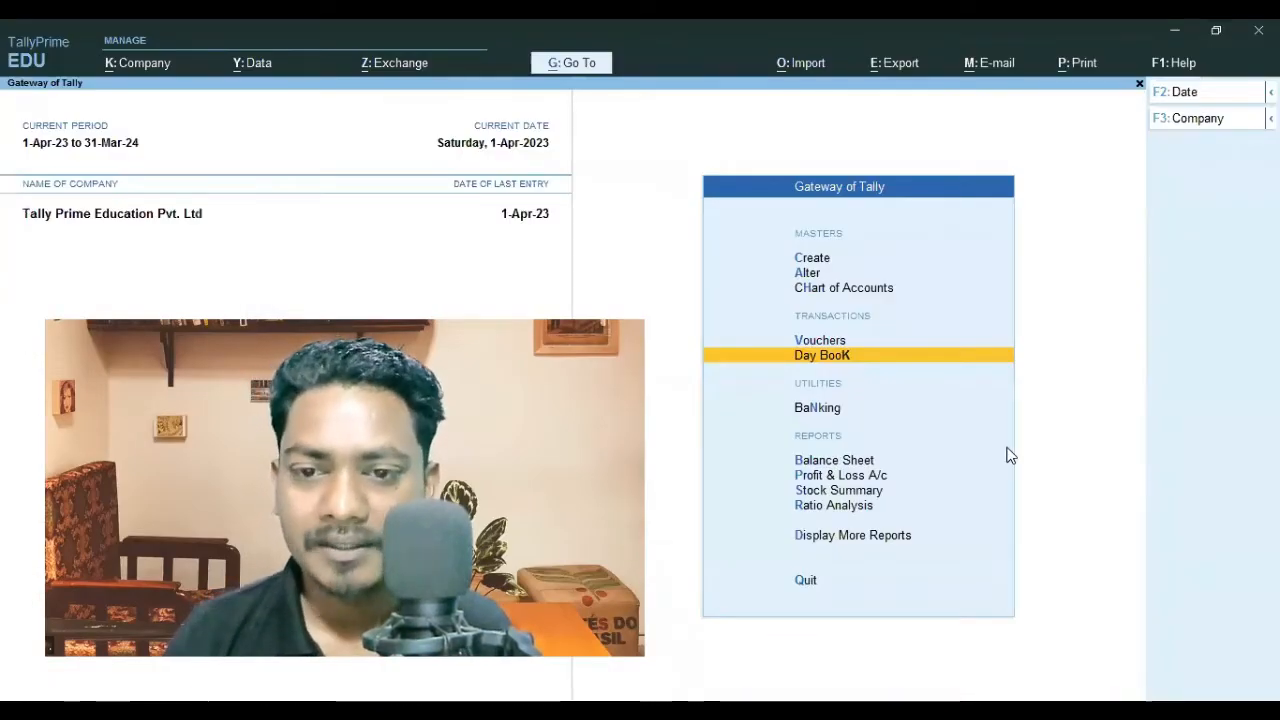
# Review the Day Book entries and close the report
pyautogui.press('Up')
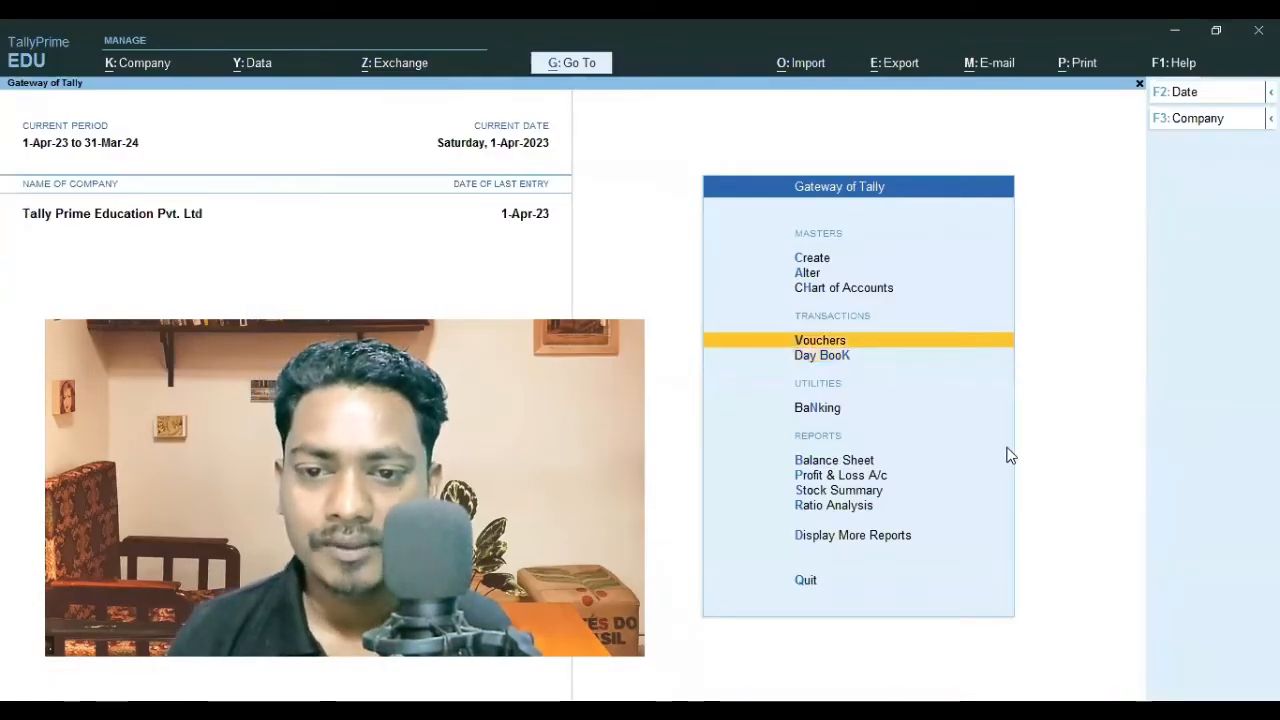
pyautogui.press('Down')
pyautogui.press('Return')
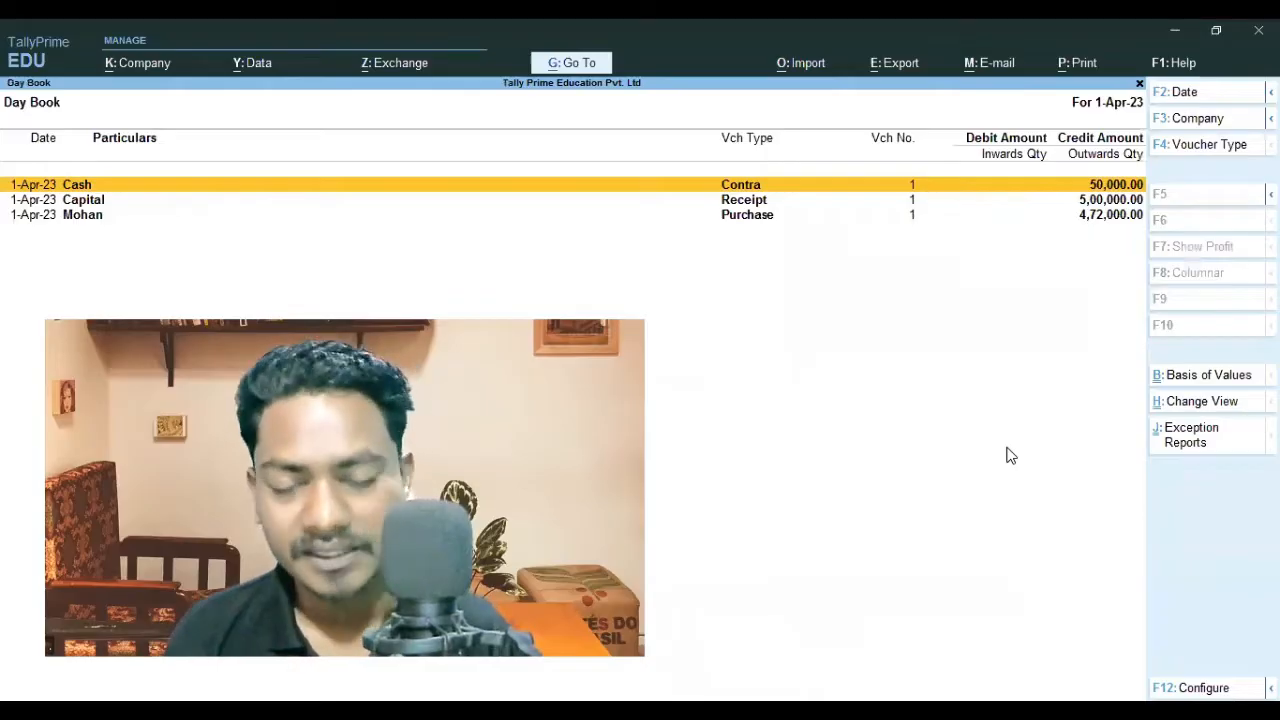
pyautogui.press('Escape')
# Open the GST Reports list within the additional reports
pyautogui.press('Down')
pyautogui.press('Down')
pyautogui.press('Down')
pyautogui.press('Down')
pyautogui.press('Down')
pyautogui.press('Down')
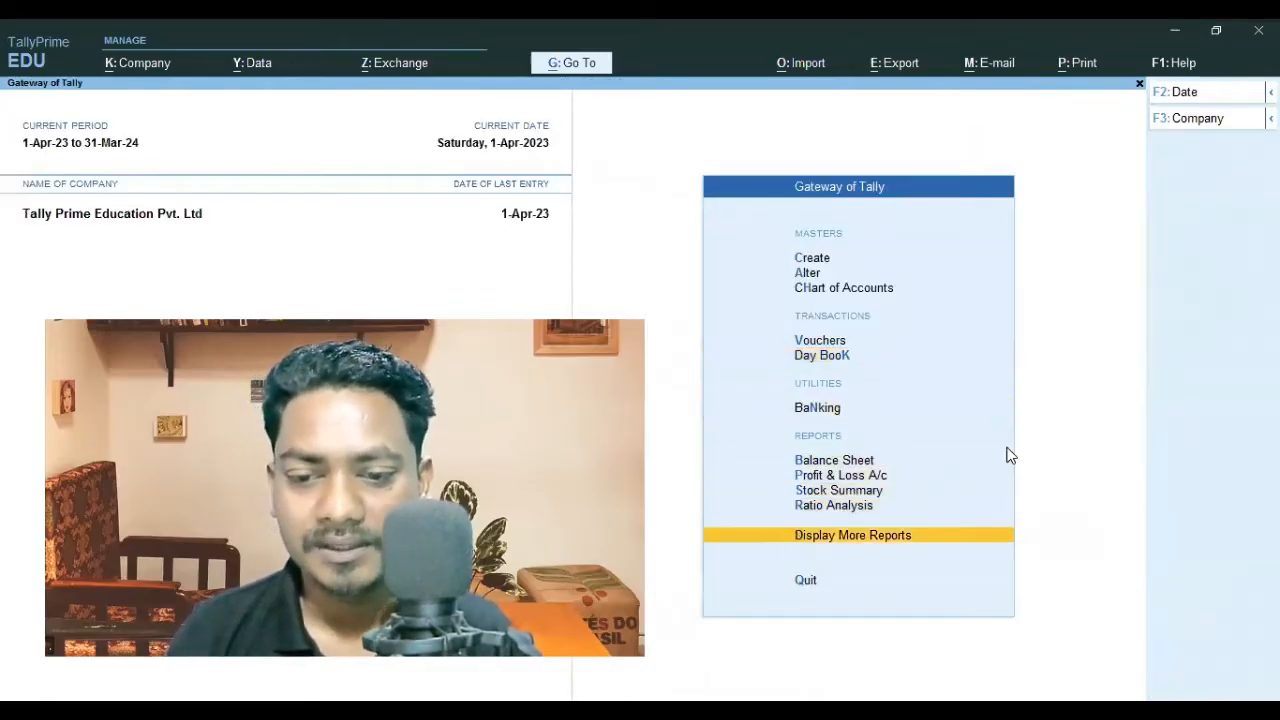
pyautogui.press('Return')
pyautogui.press('Down')
pyautogui.press('Down')
pyautogui.press('Down')
pyautogui.press('Down')
pyautogui.press('Down')
pyautogui.press('Down')
pyautogui.press('Down')
pyautogui.press('Down')
pyautogui.press('Return')
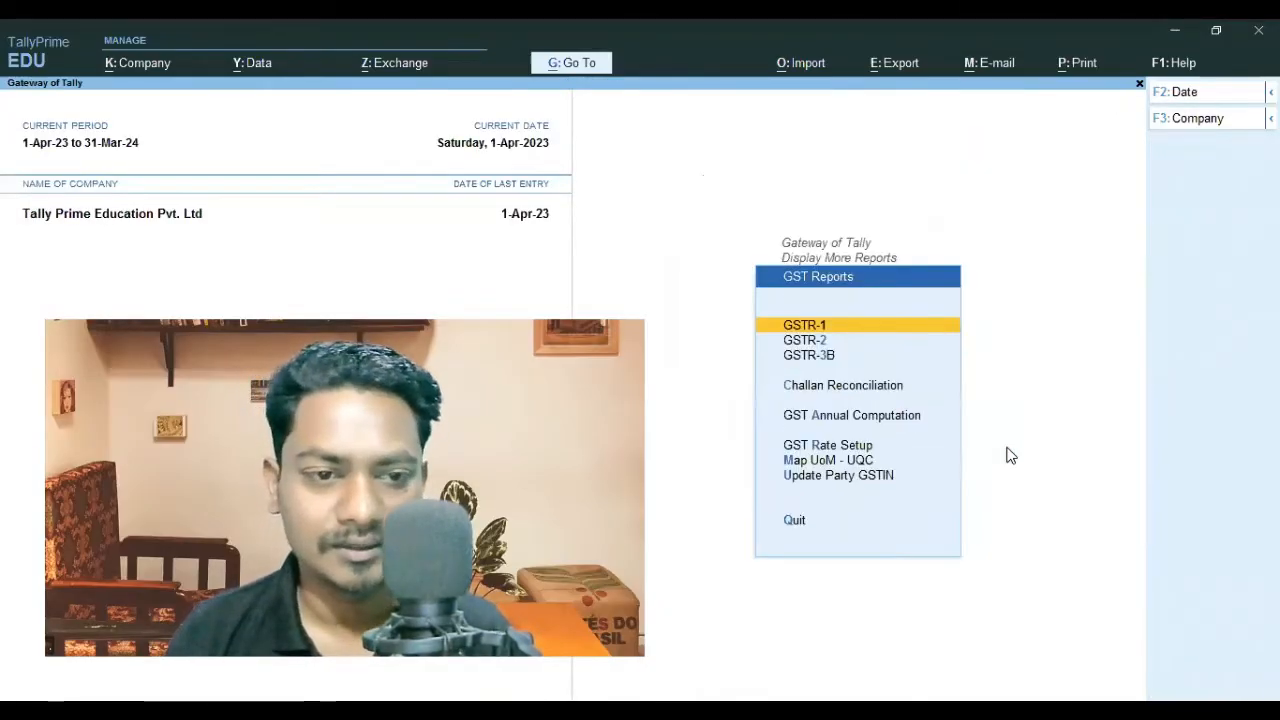
# View the GSTR-1 report and the GSTR-2 report one after the other
pyautogui.press('Return')
pyautogui.press('Escape')
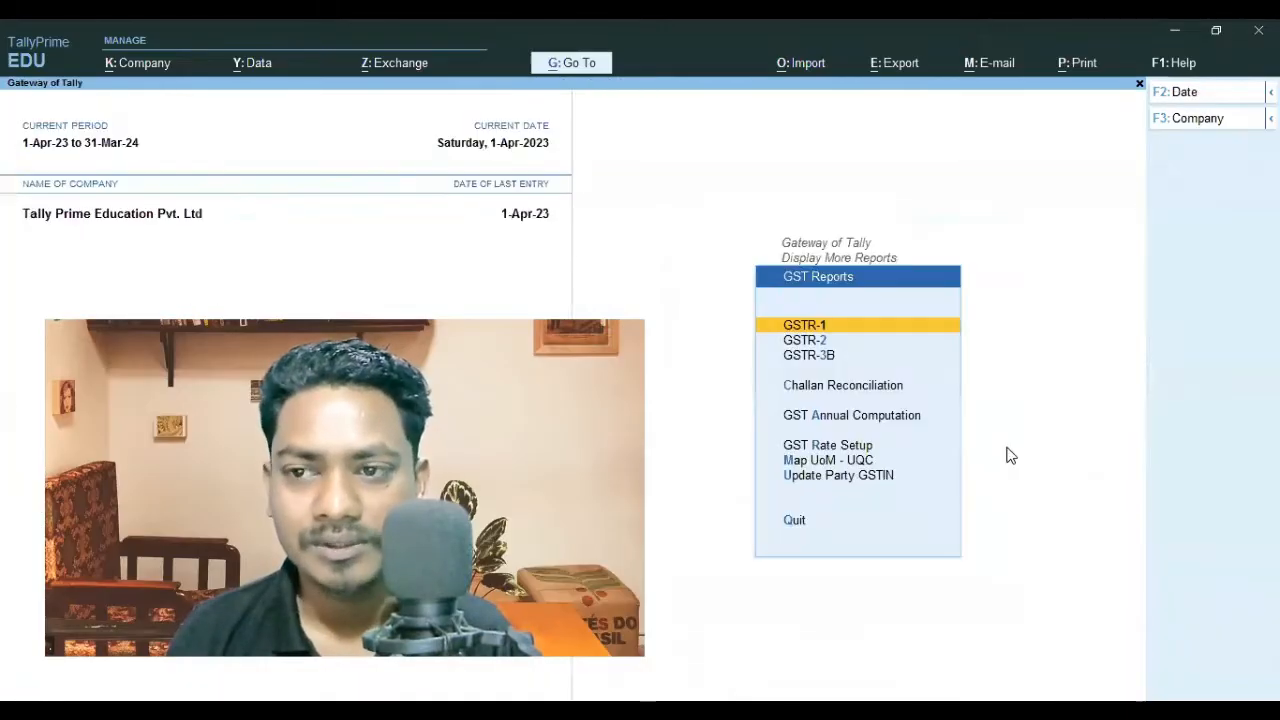
pyautogui.press('Down')
pyautogui.press('Return')
pyautogui.press('Escape')
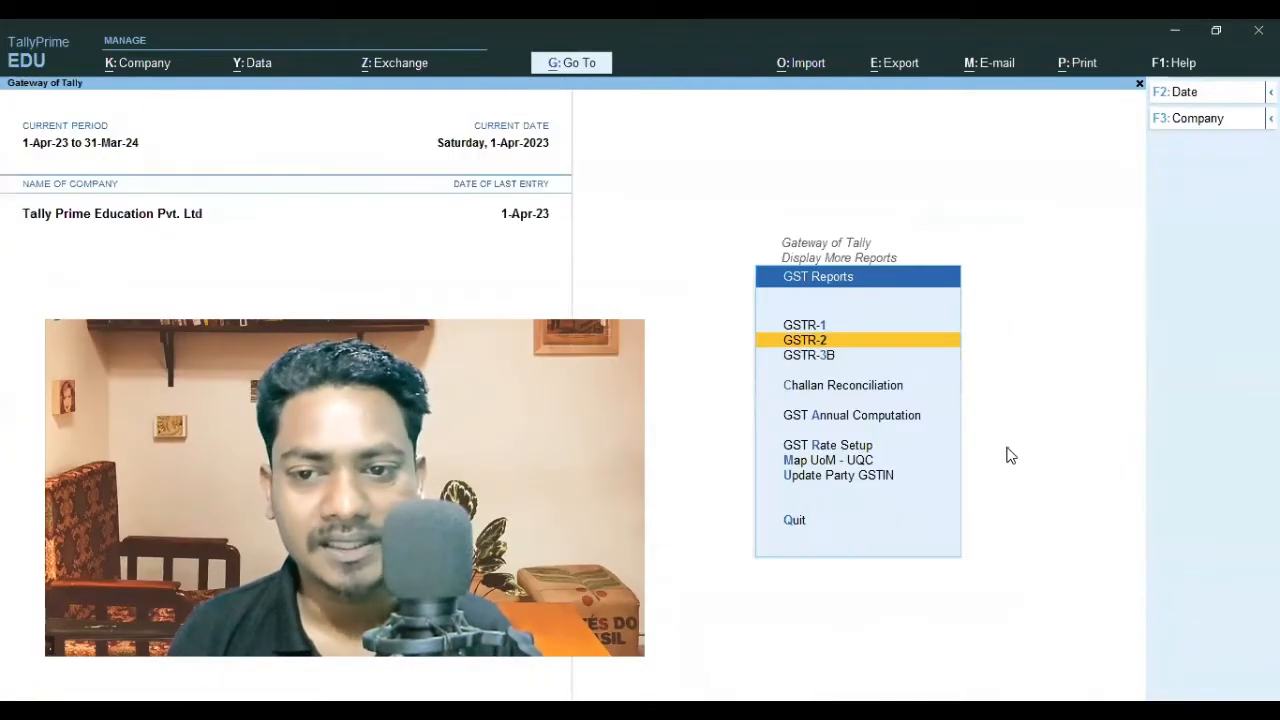
# Examine the GSTR-3B return and look over the GSTR-1 return again
pyautogui.press('Down')
pyautogui.press('Return')
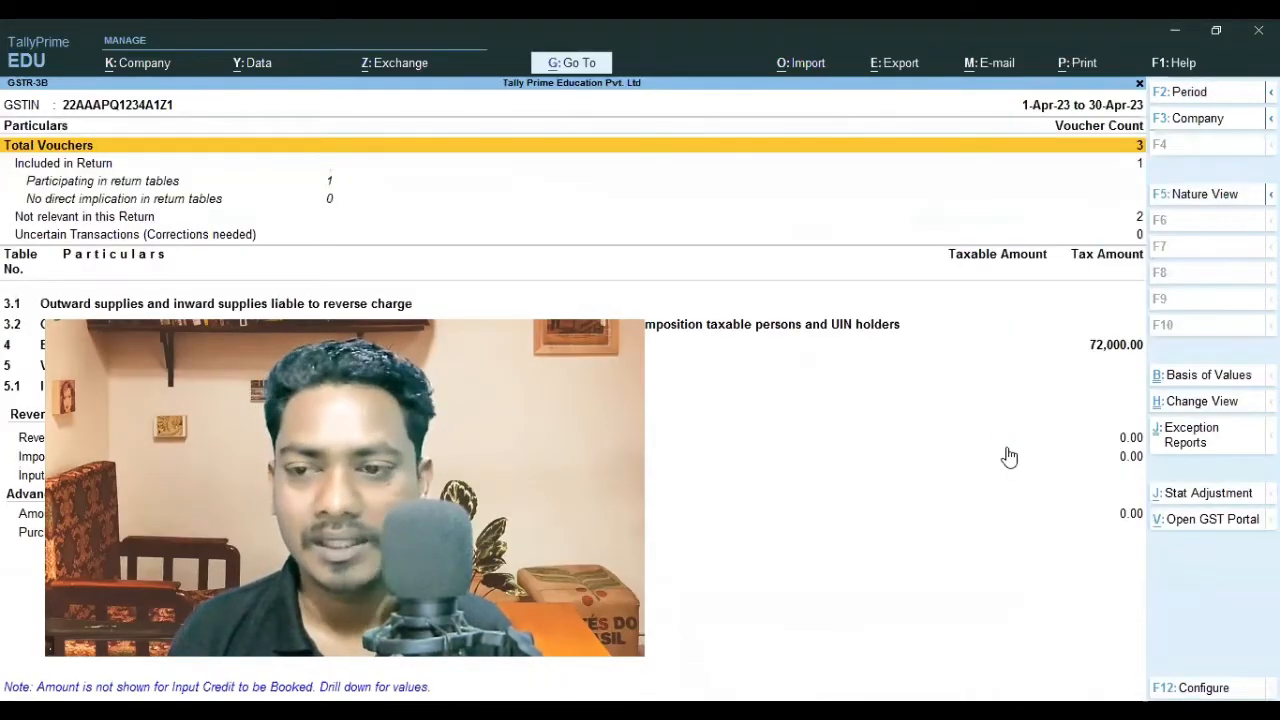
pyautogui.press('Escape')
pyautogui.press('Up')
pyautogui.press('Up')
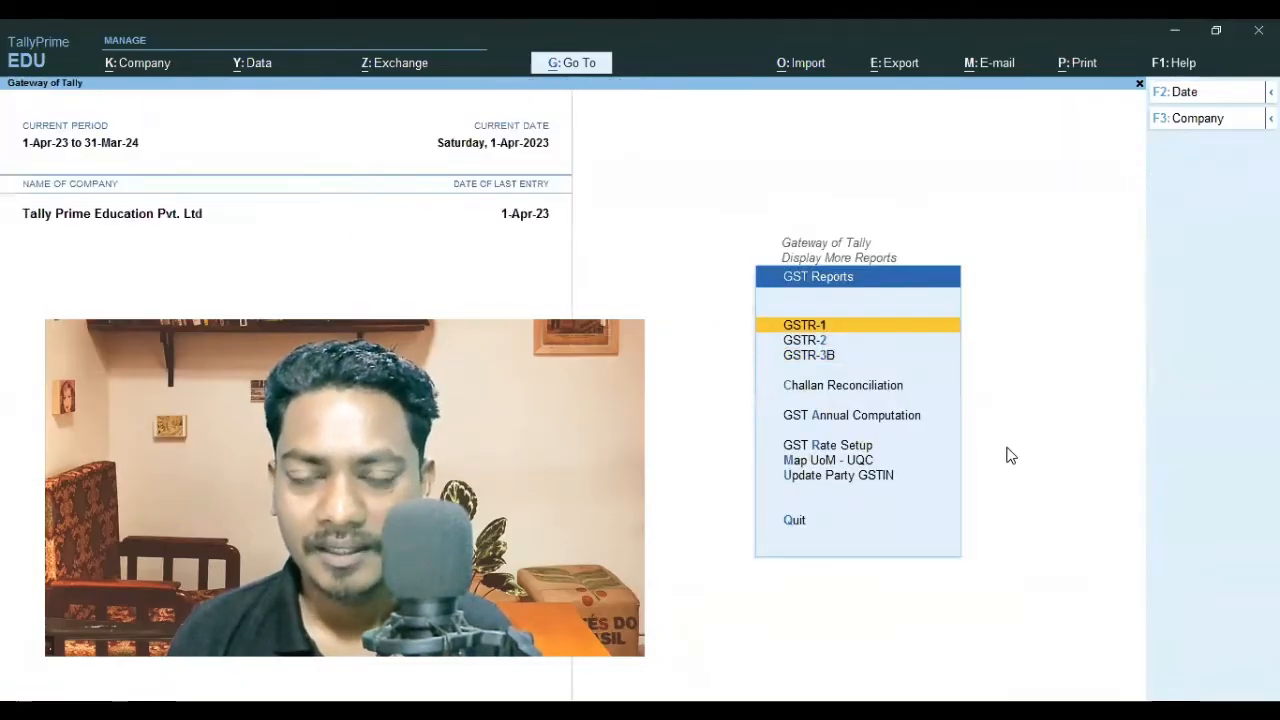
pyautogui.press('Return')
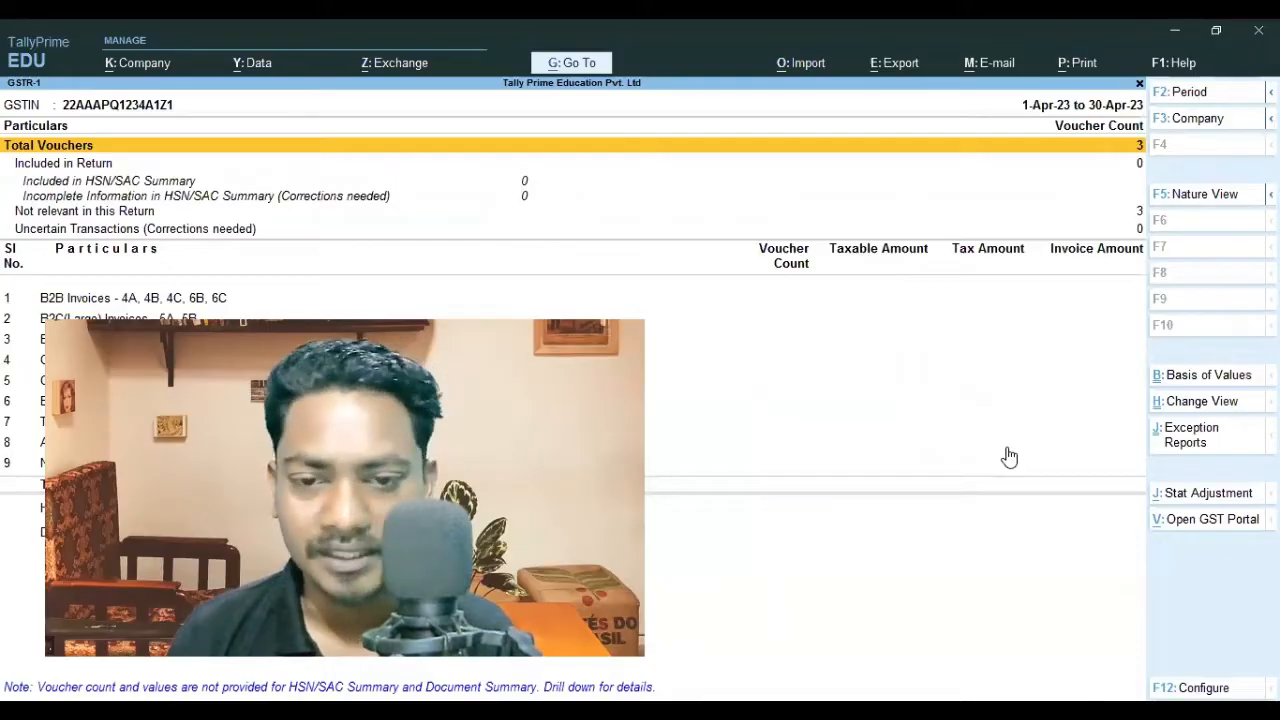
pyautogui.press('Escape')
pyautogui.press('Escape')
pyautogui.press('Up')
pyautogui.press('Up')
pyautogui.press('Up')
pyautogui.press('Up')
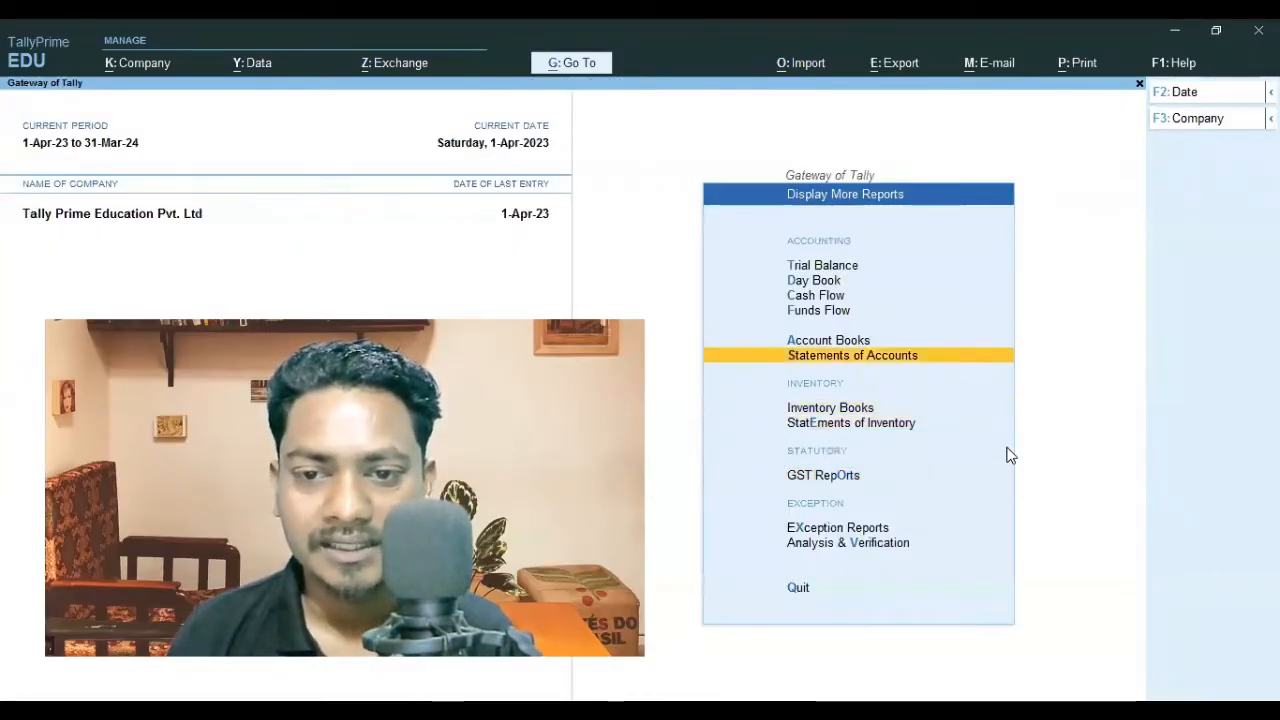
pyautogui.press('Return')
pyautogui.press('Escape')
pyautogui.press('Escape')
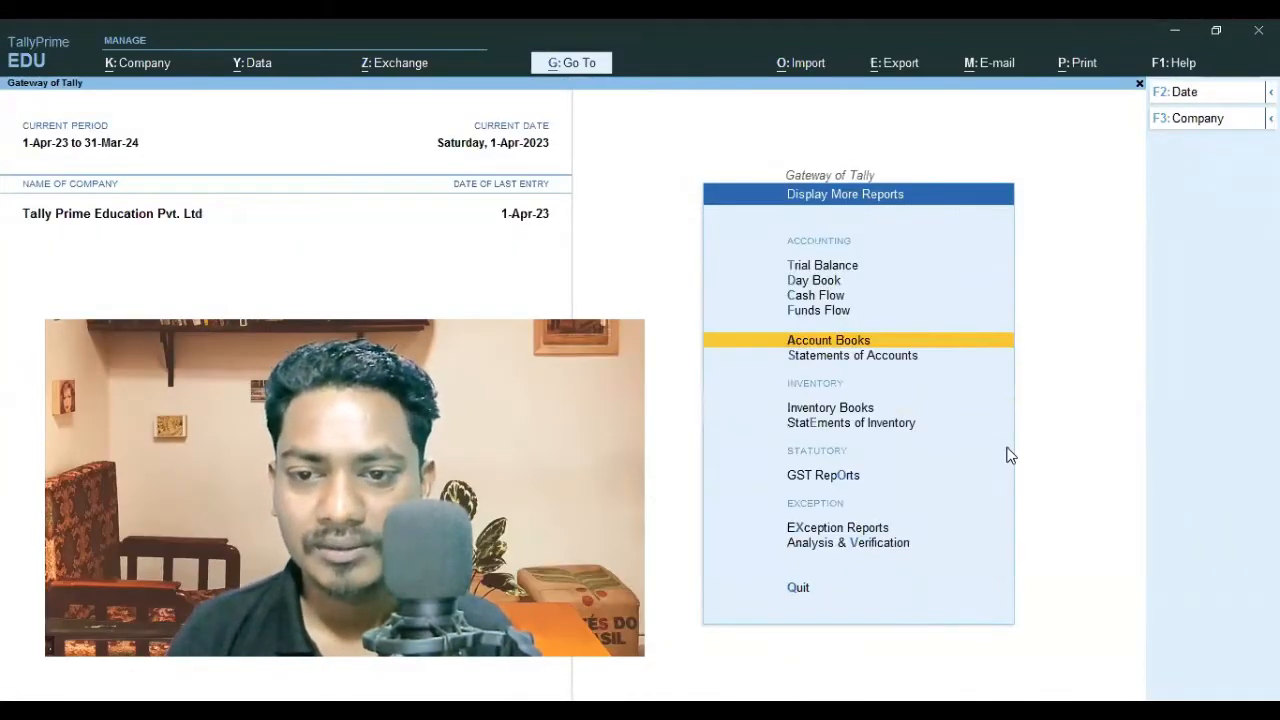
# Open voucher entry from the Gateway of Tally
pyautogui.press('Up')
pyautogui.press('Up')
pyautogui.press('Up')
pyautogui.press('Up')
pyautogui.press('Up')
pyautogui.press('Up')
pyautogui.press('Up')
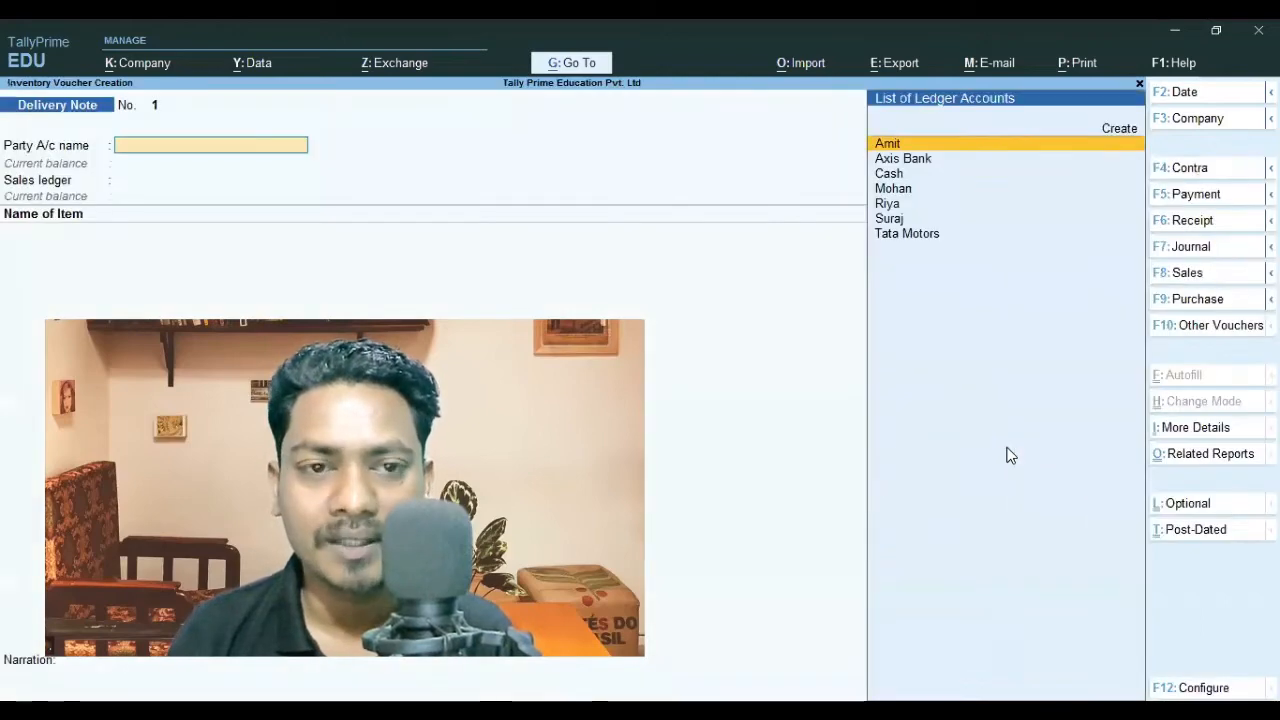
pyautogui.press('Return')
pyautogui.press('Down')
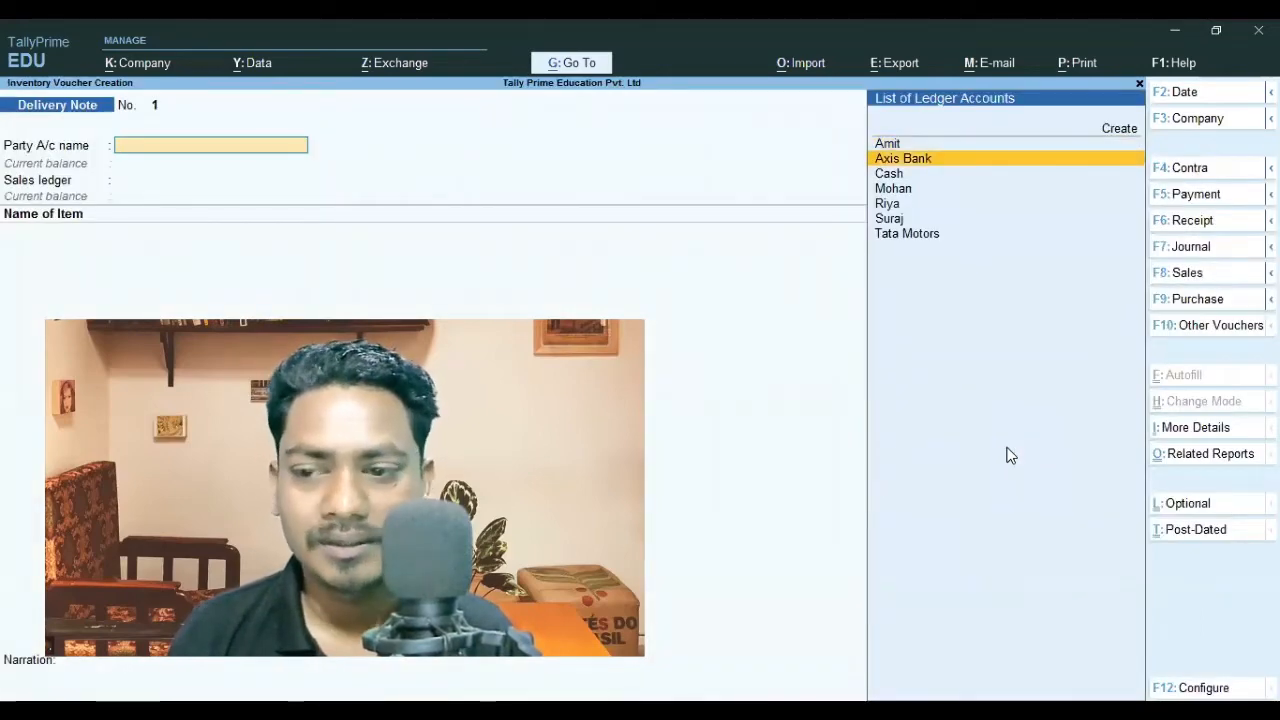
# Show the inactive voucher types and change the voucher type to Sales Order
pyautogui.click(1181, 329)
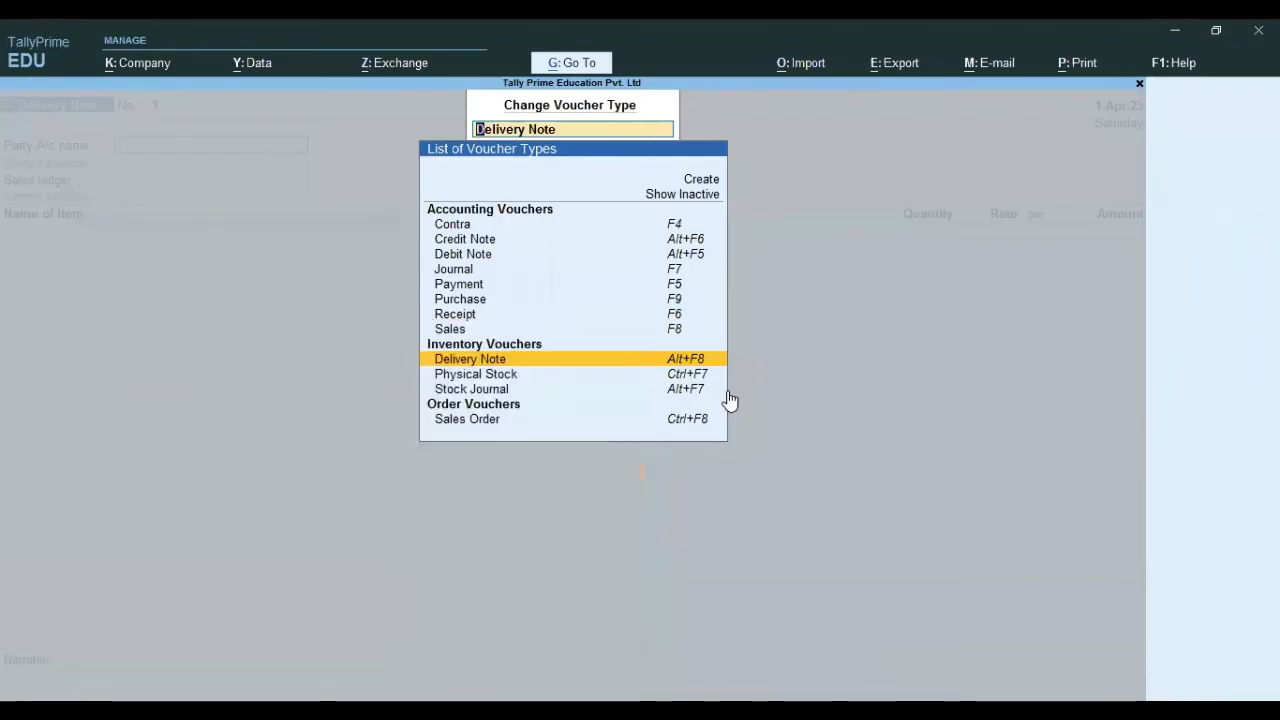
pyautogui.click(696, 196)
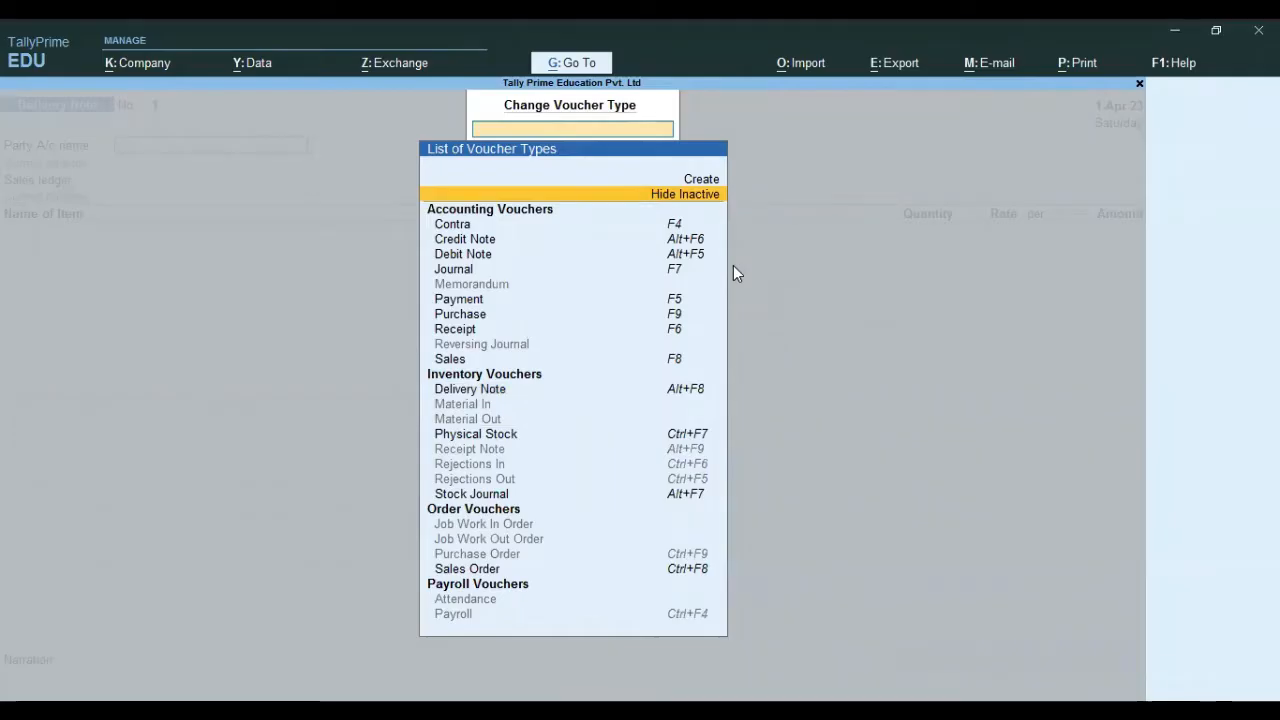
pyautogui.click(476, 570)
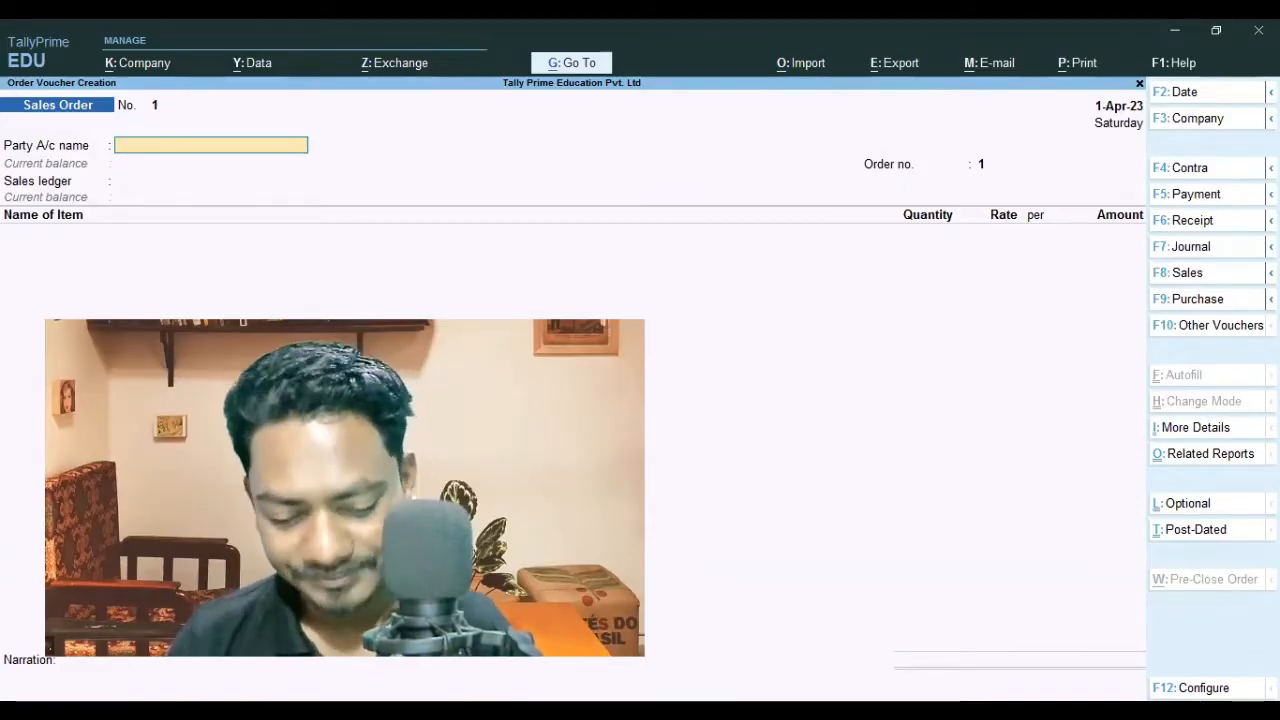
# Choose the customer's ledger, fifth in the ledger list, as the party account of the sales order
pyautogui.press('Up')
pyautogui.press('Up')
pyautogui.press('Up')
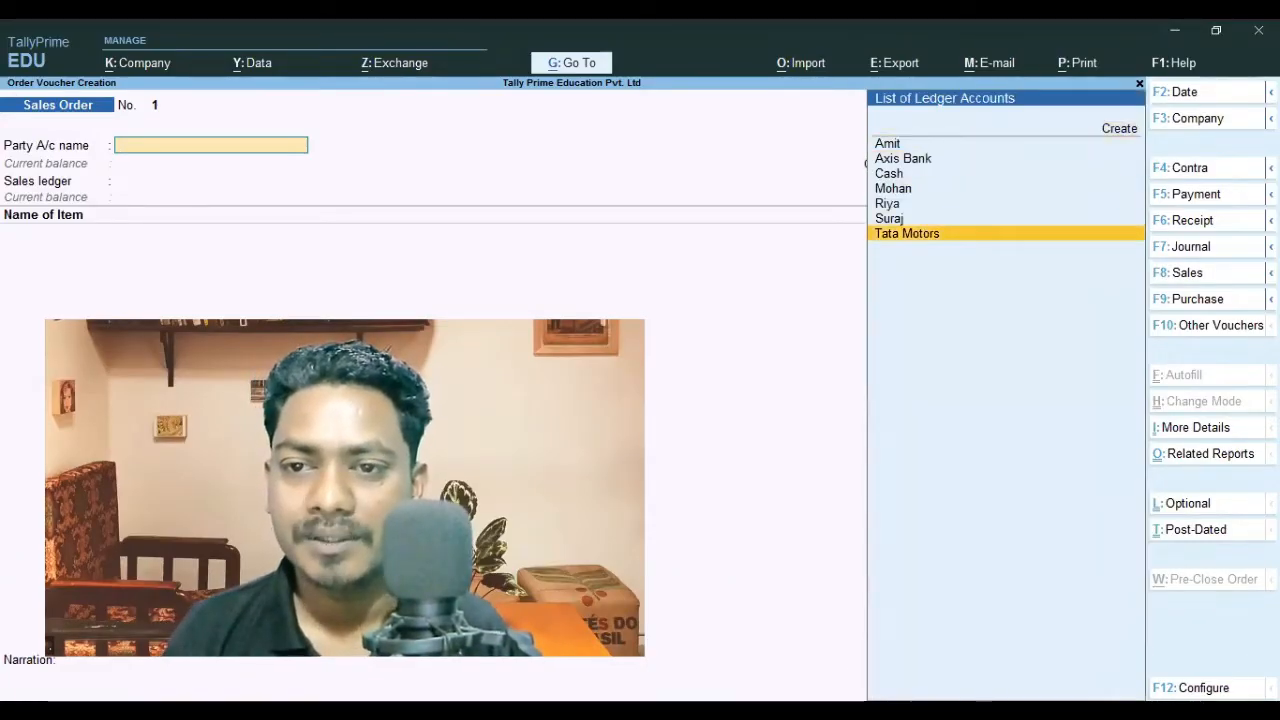
pyautogui.press('Return')
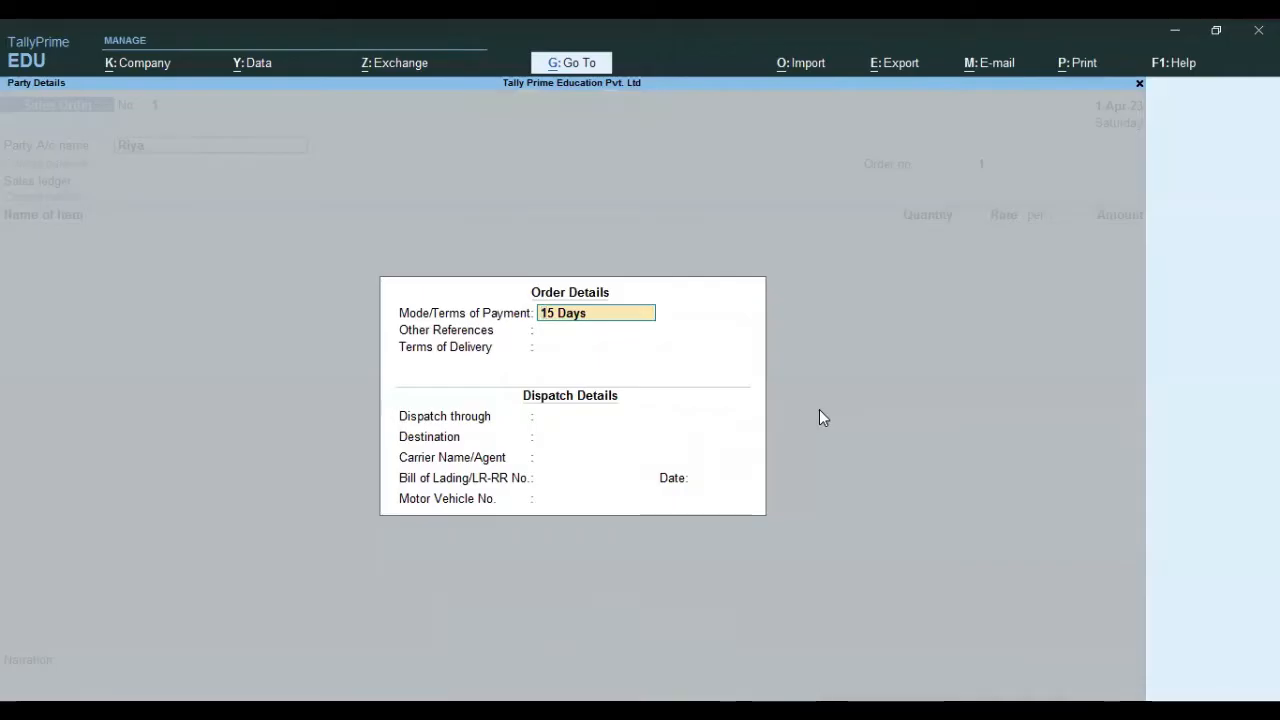
# Look through the order and dispatch detail fields, and go back to the party account name
pyautogui.press('Return')
pyautogui.press('Return')
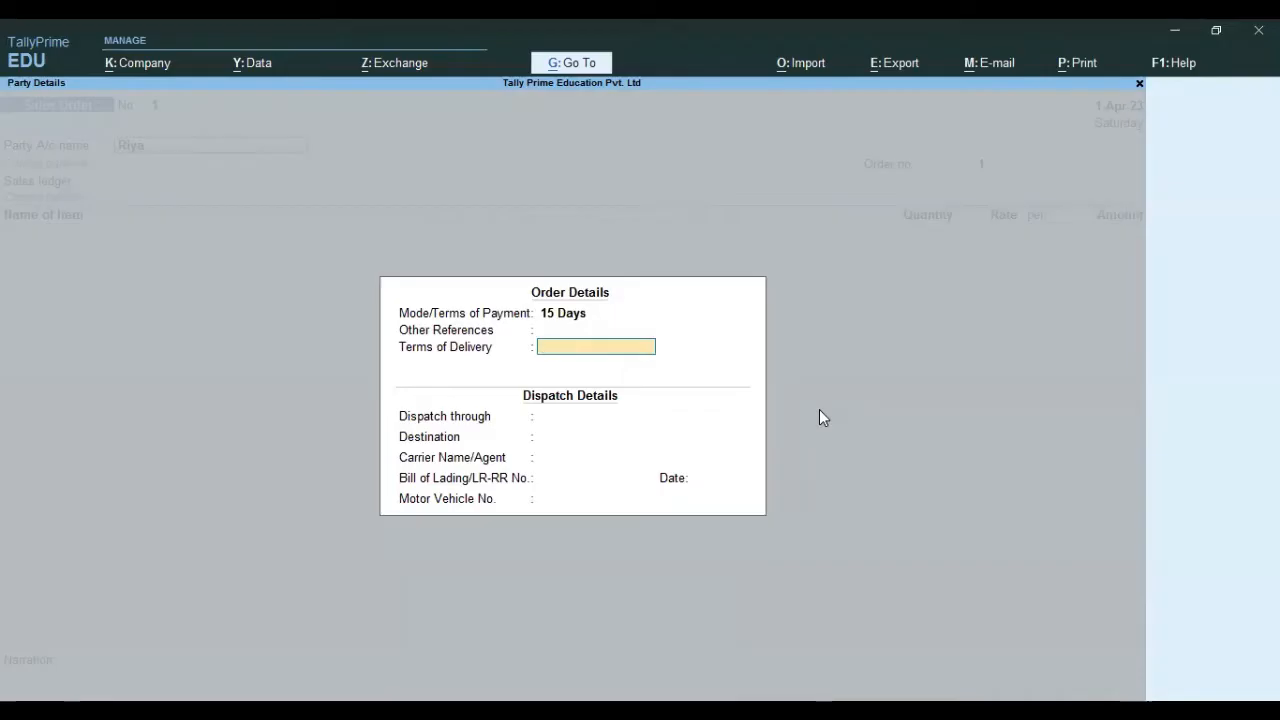
pyautogui.press('Return')
pyautogui.press('Return')
pyautogui.press('Return')
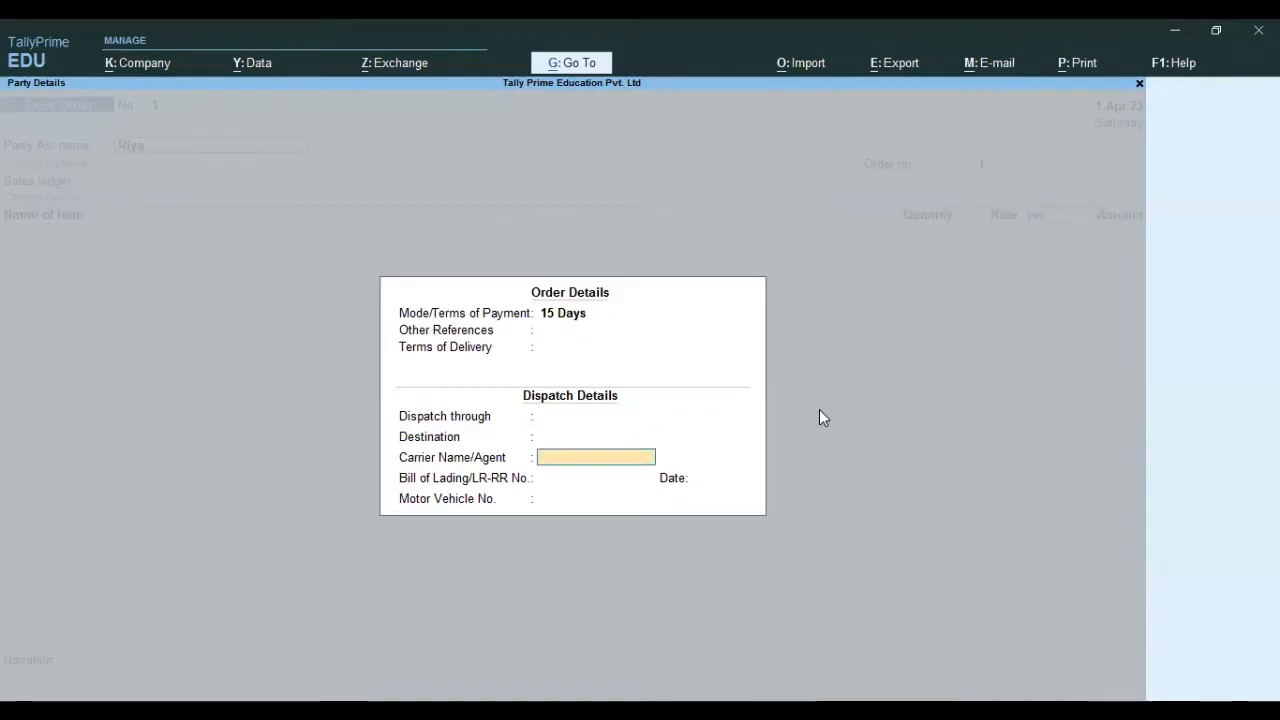
pyautogui.press('Return')
pyautogui.press('Return')
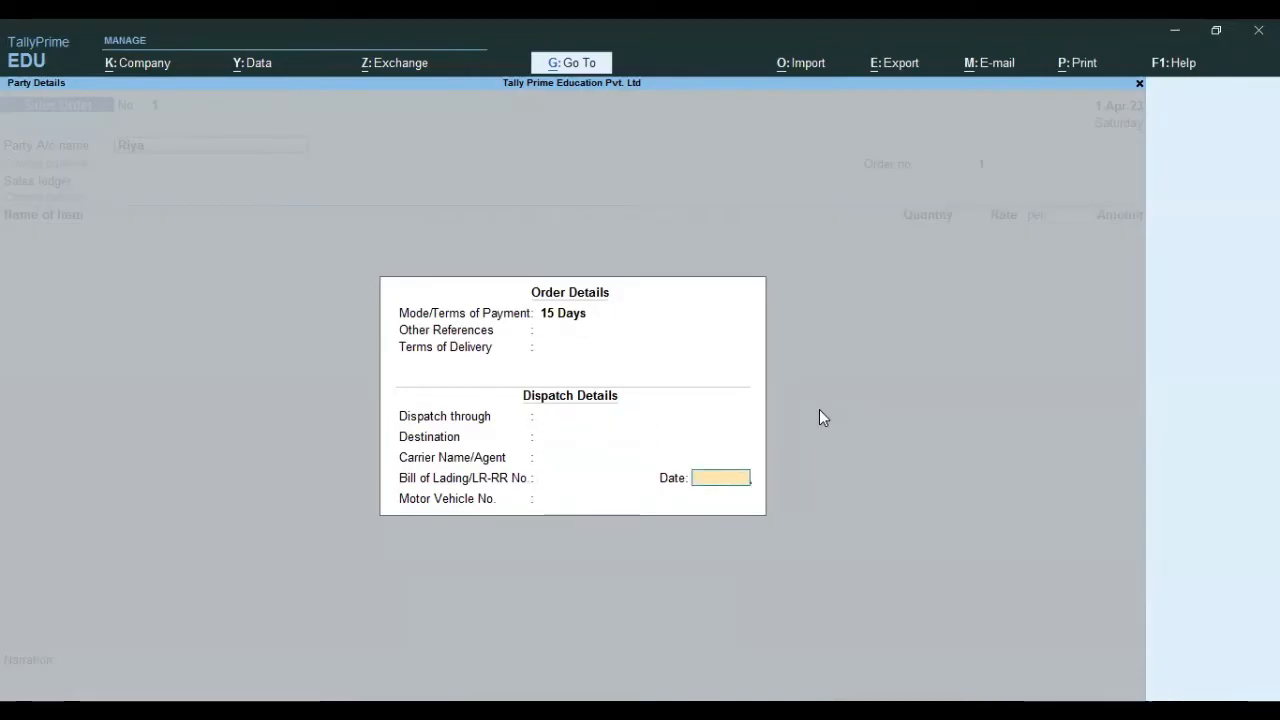
pyautogui.press('BackSpace')
pyautogui.press('BackSpace')
pyautogui.press('BackSpace')
pyautogui.press('BackSpace')
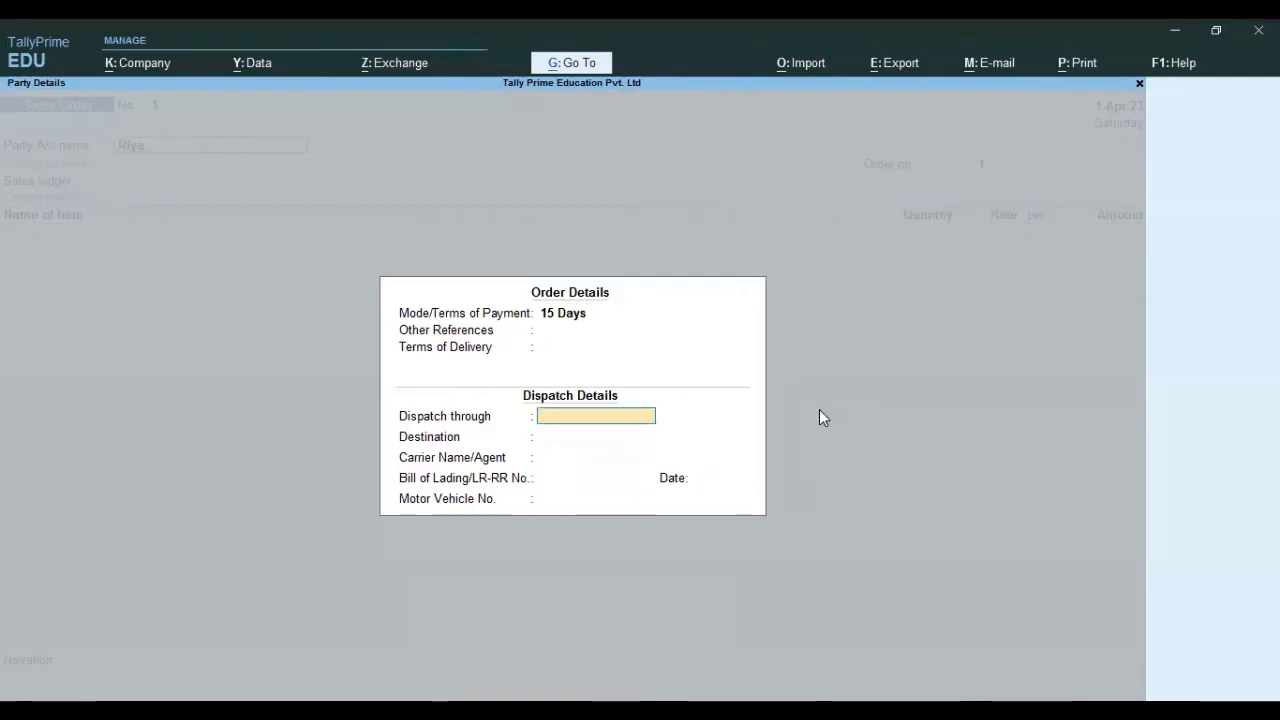
pyautogui.press('BackSpace')
pyautogui.press('BackSpace')
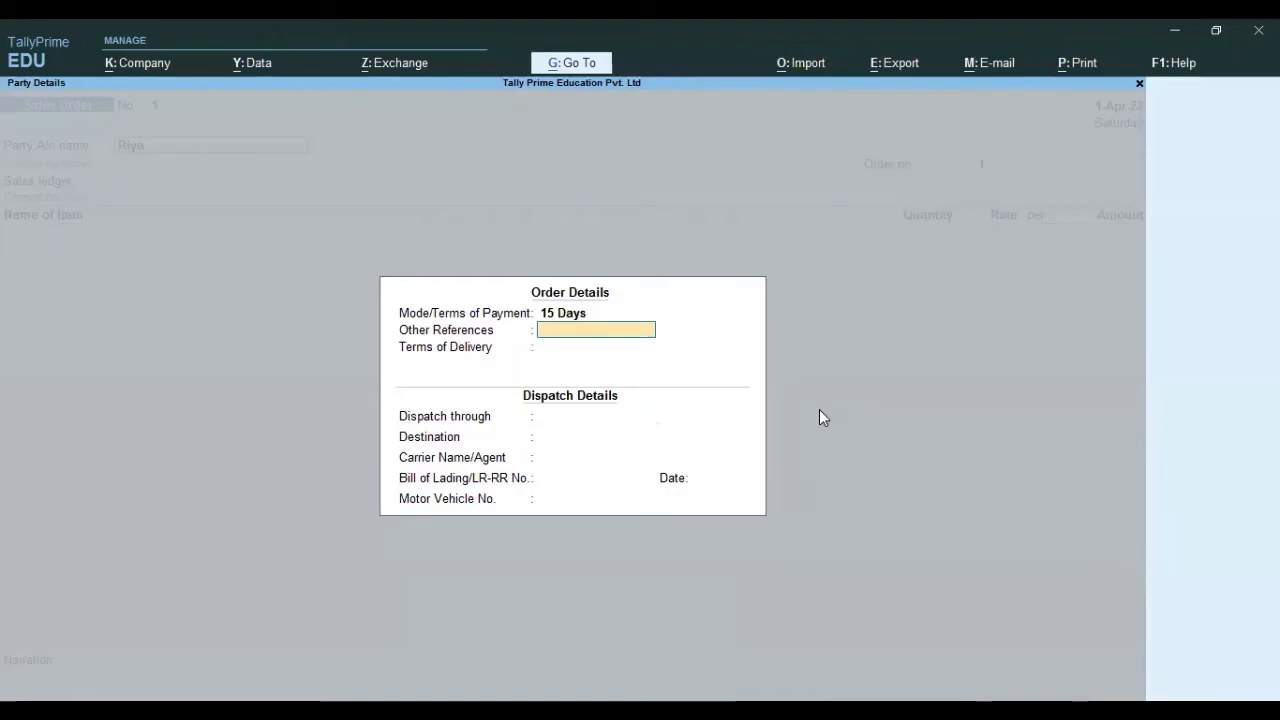
pyautogui.press('BackSpace')
pyautogui.press('BackSpace')
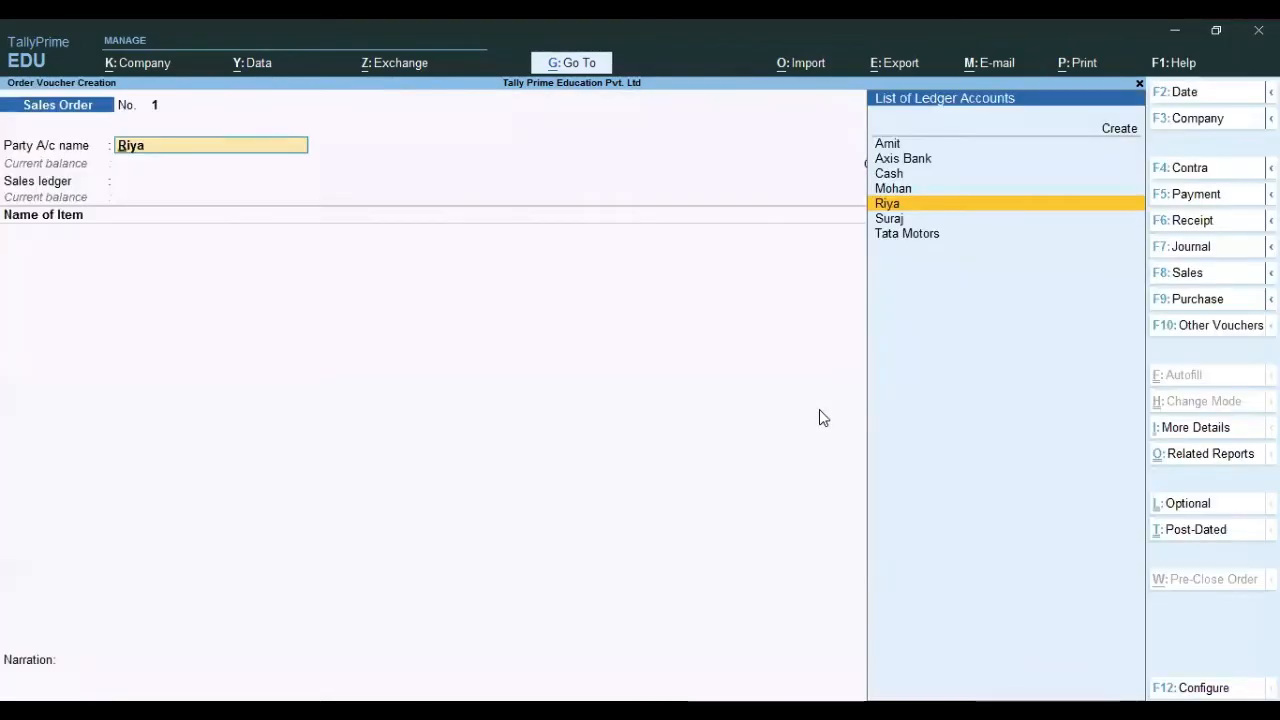
# Examine the customer's ledger master for its default credit period, and close it to resume the sales order
pyautogui.hotkey('ctrl', 'Return')
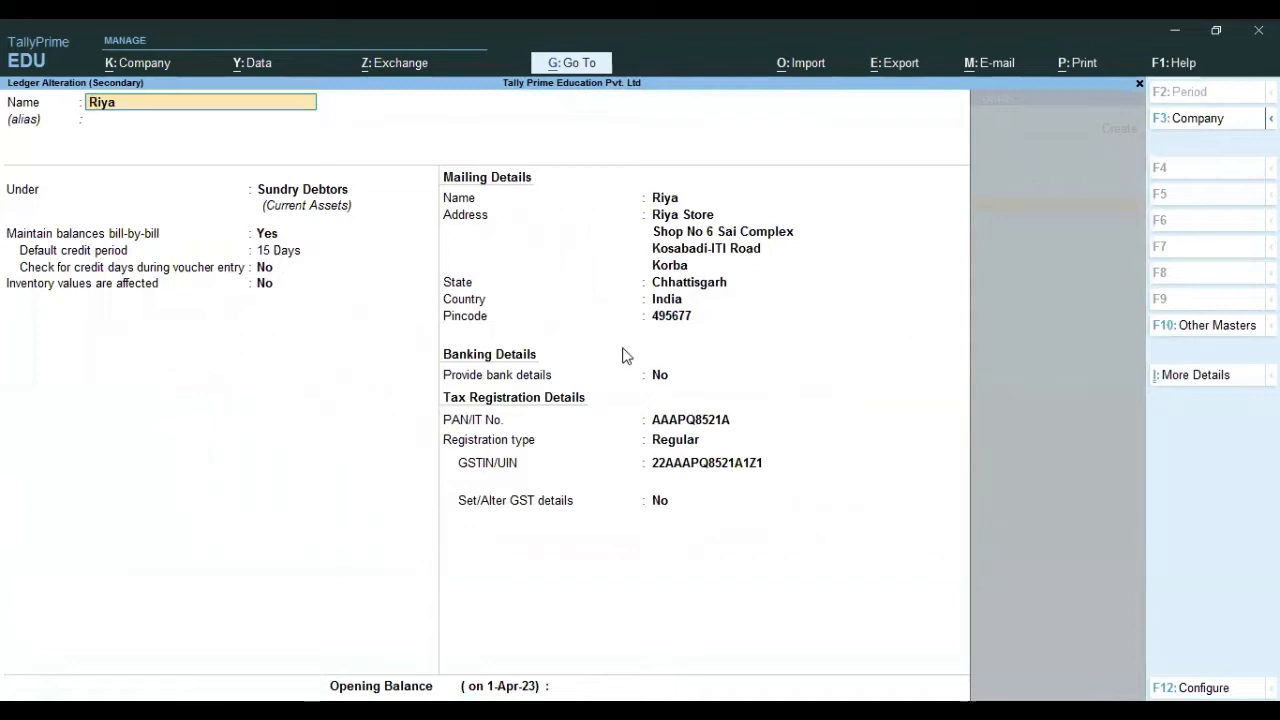
pyautogui.press('Escape')
pyautogui.press('Return')
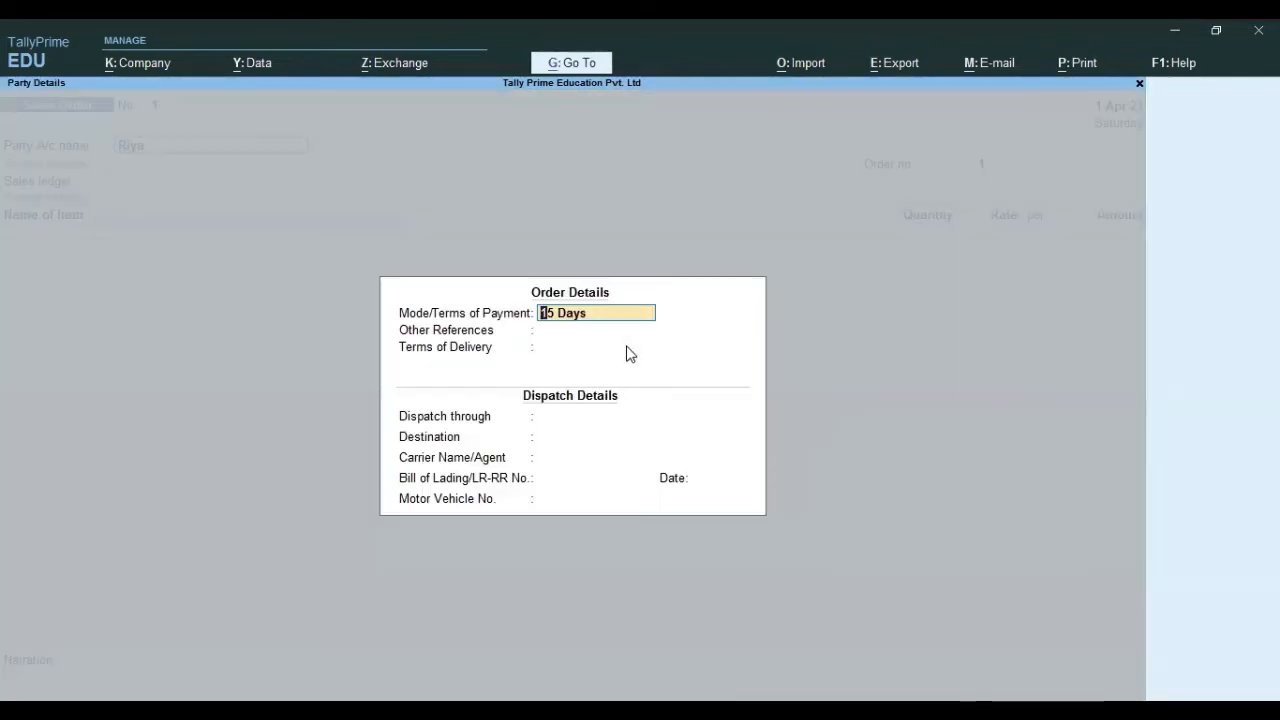
# Accept the order details with 15 Days as payment terms, leaving the references, delivery and dispatch fields blank
pyautogui.press('Return')
pyautogui.press('Return')
pyautogui.press('Return')
pyautogui.press('Return')
pyautogui.press('Return')
pyautogui.press('Return')
pyautogui.press('Return')
pyautogui.press('Return')
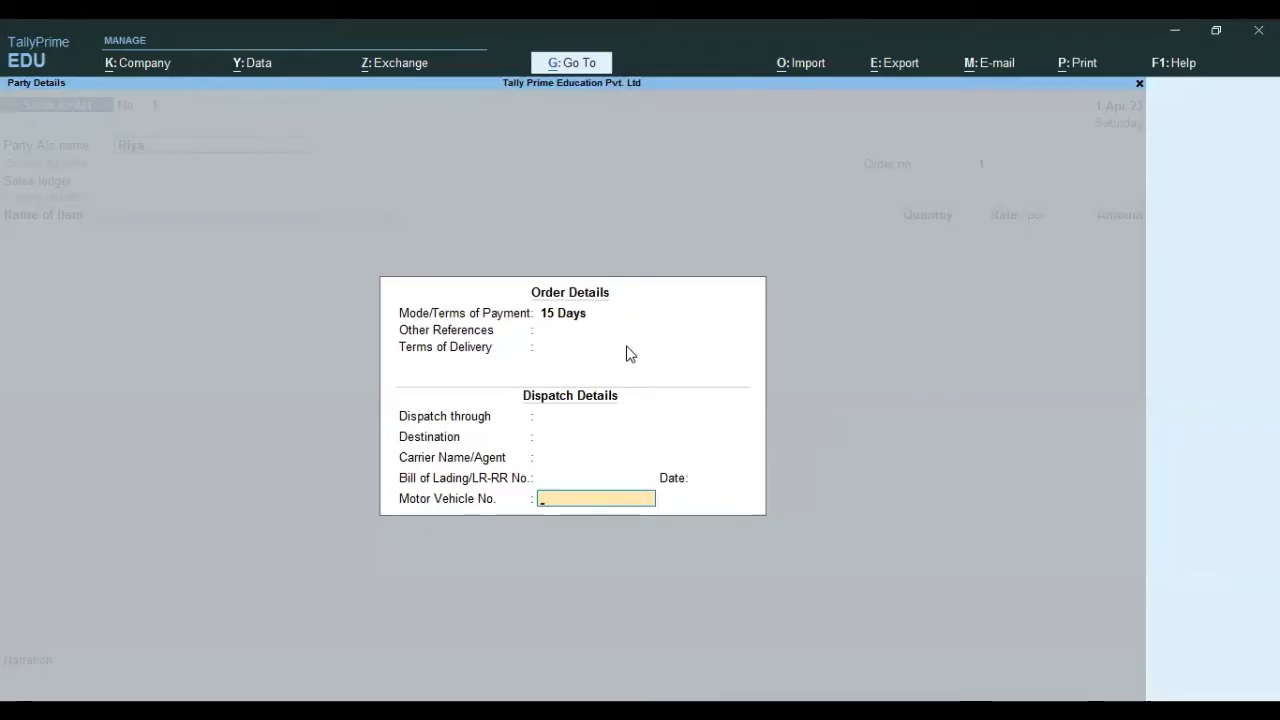
pyautogui.press('Return')
# Accept the buyer's name, mailing address, state, country and GSTIN in the party details as filled in
pyautogui.press('Return')
pyautogui.press('Return')
pyautogui.press('Return')
pyautogui.press('Return')
pyautogui.press('Return')
pyautogui.press('Return')
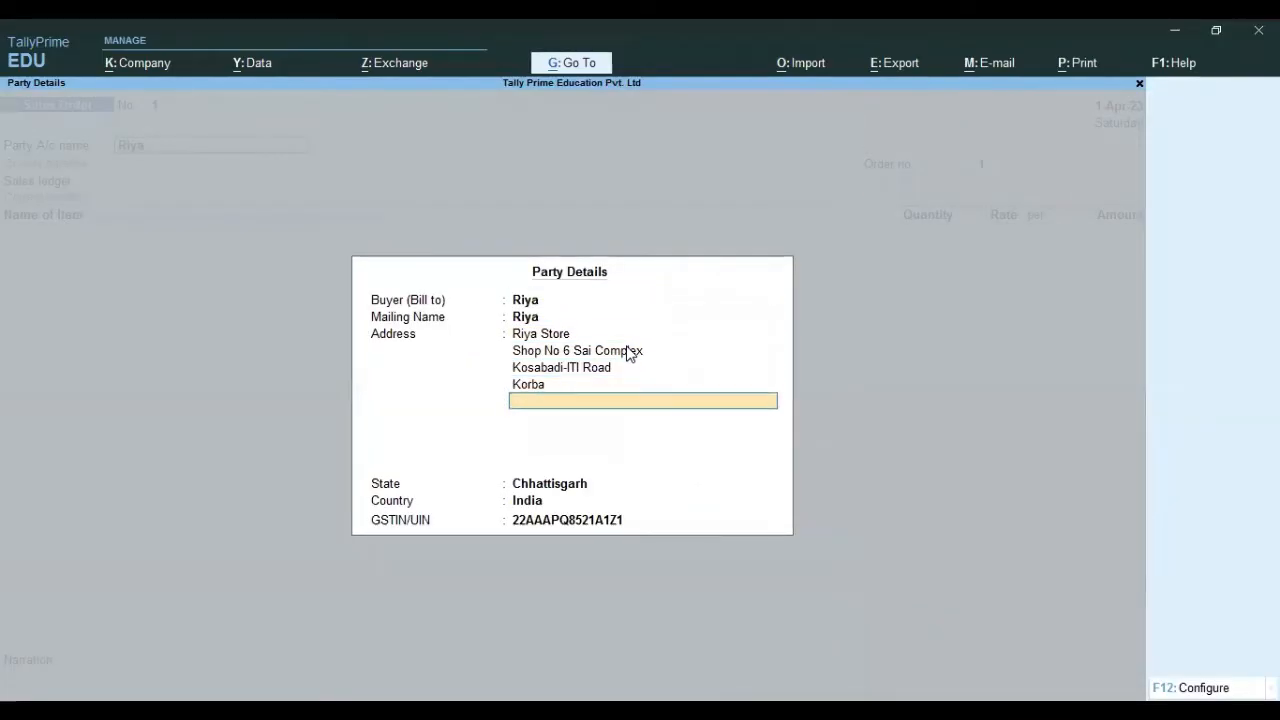
pyautogui.press('Return')
pyautogui.press('Return')
pyautogui.press('Return')
pyautogui.press('Return')
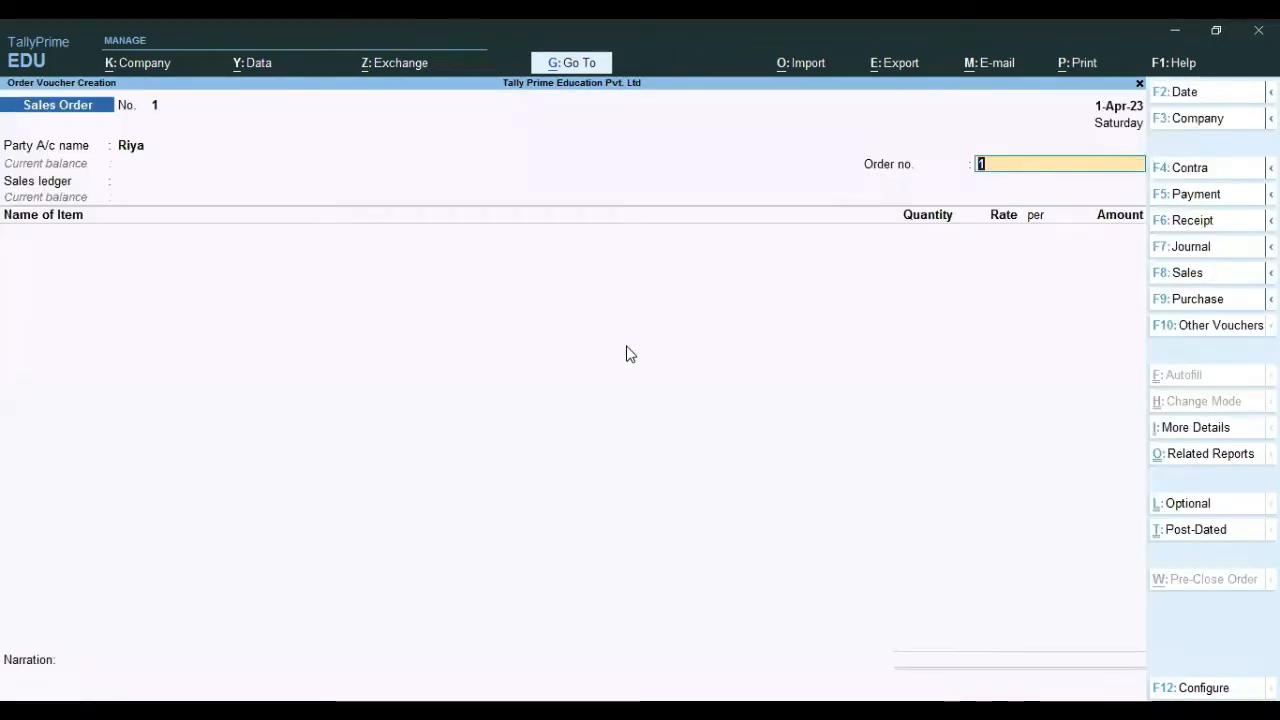
# Enter the order number of the sales order, replacing the digits-only version with a letter-prefixed one
pyautogui.write('00')
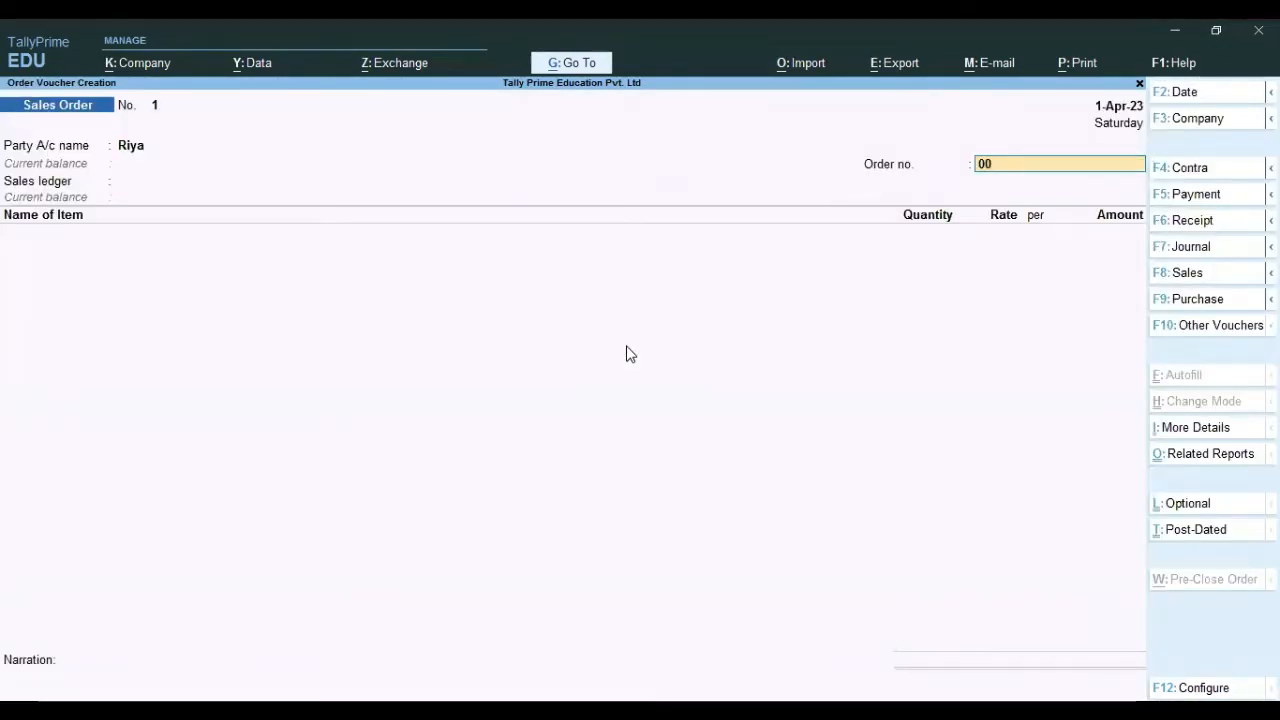
pyautogui.write('1')
pyautogui.press('Return')
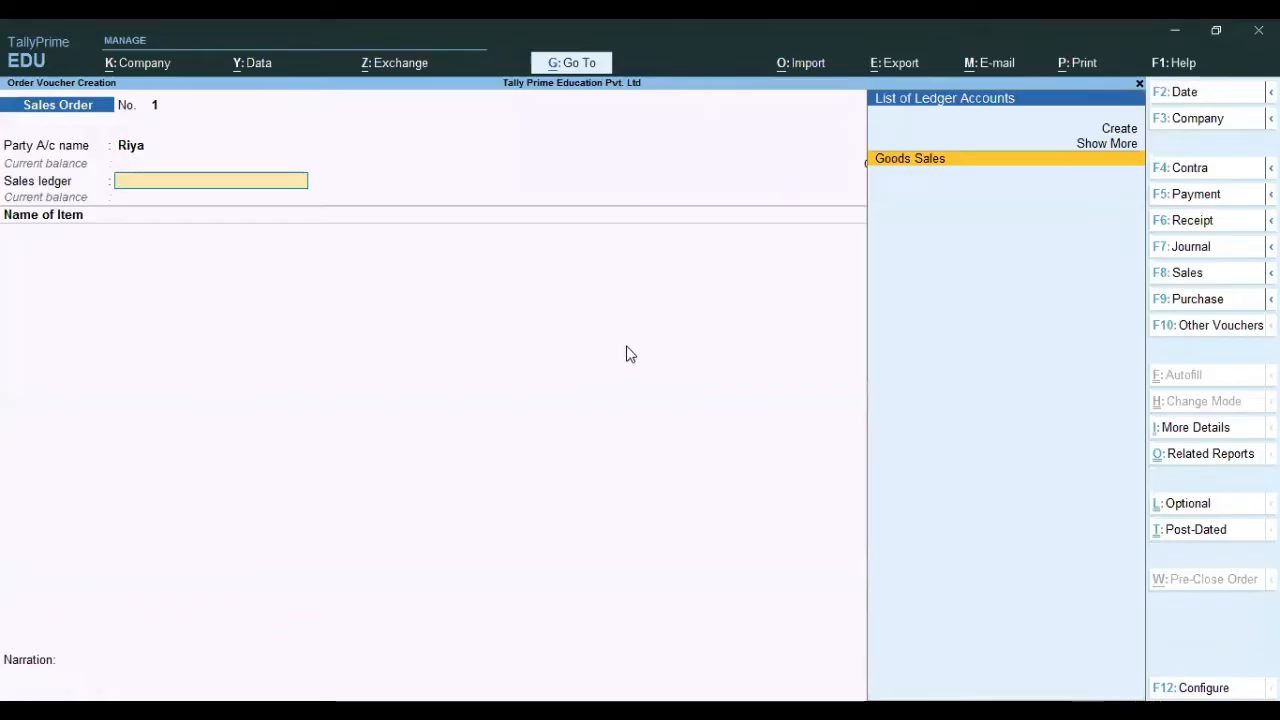
pyautogui.press('BackSpace')
pyautogui.write('ON001')
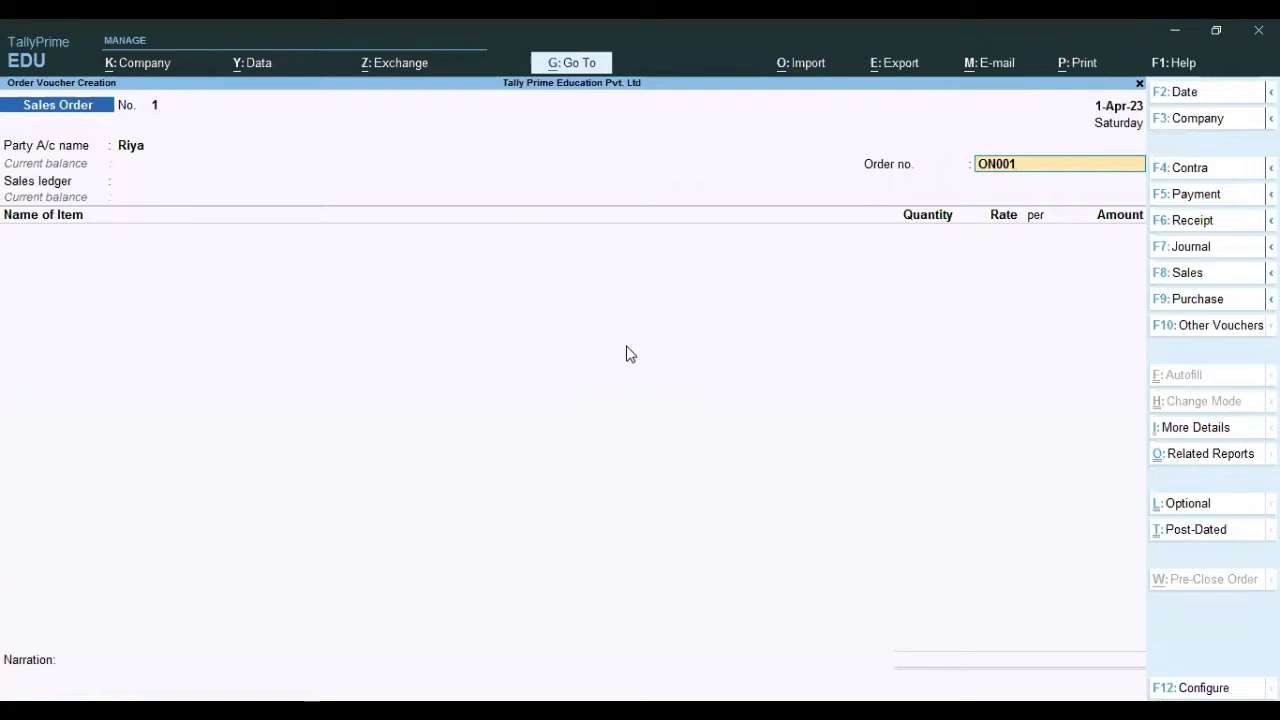
# Select Goods Sales as the sales ledger and Bajaj LED Light Bulb as the ordered stock item
pyautogui.press('Return')
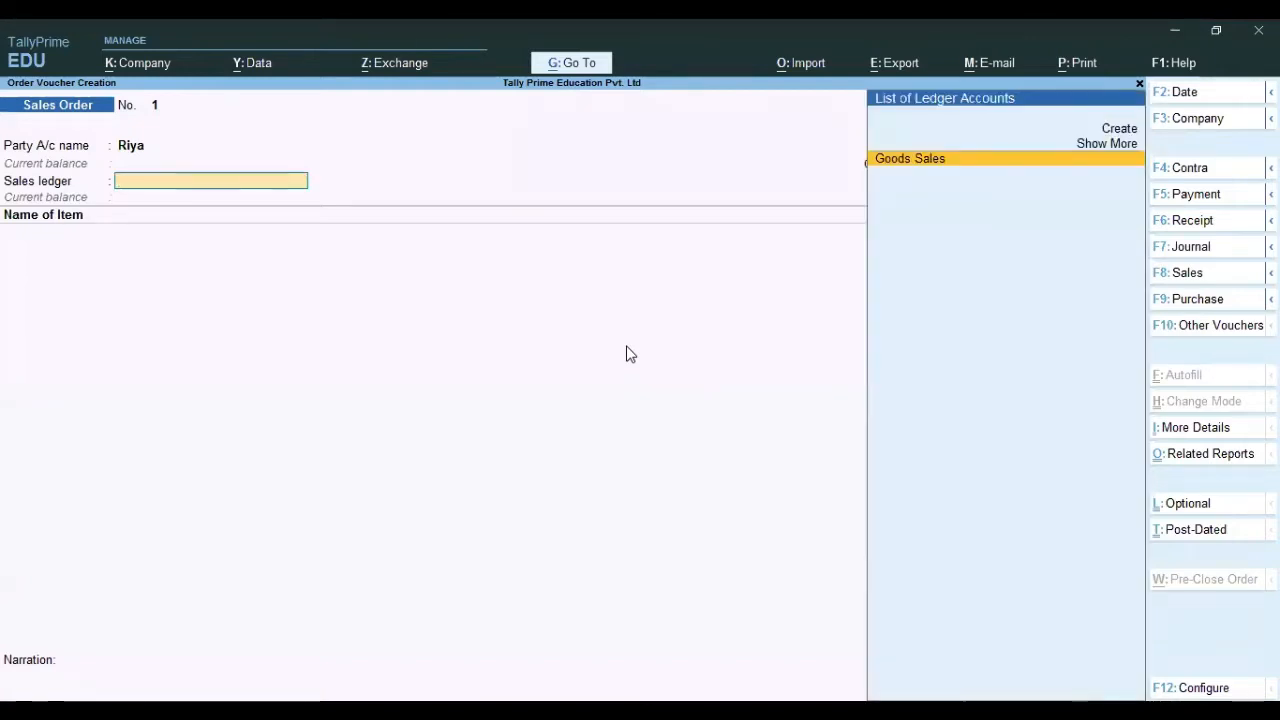
pyautogui.press('Return')
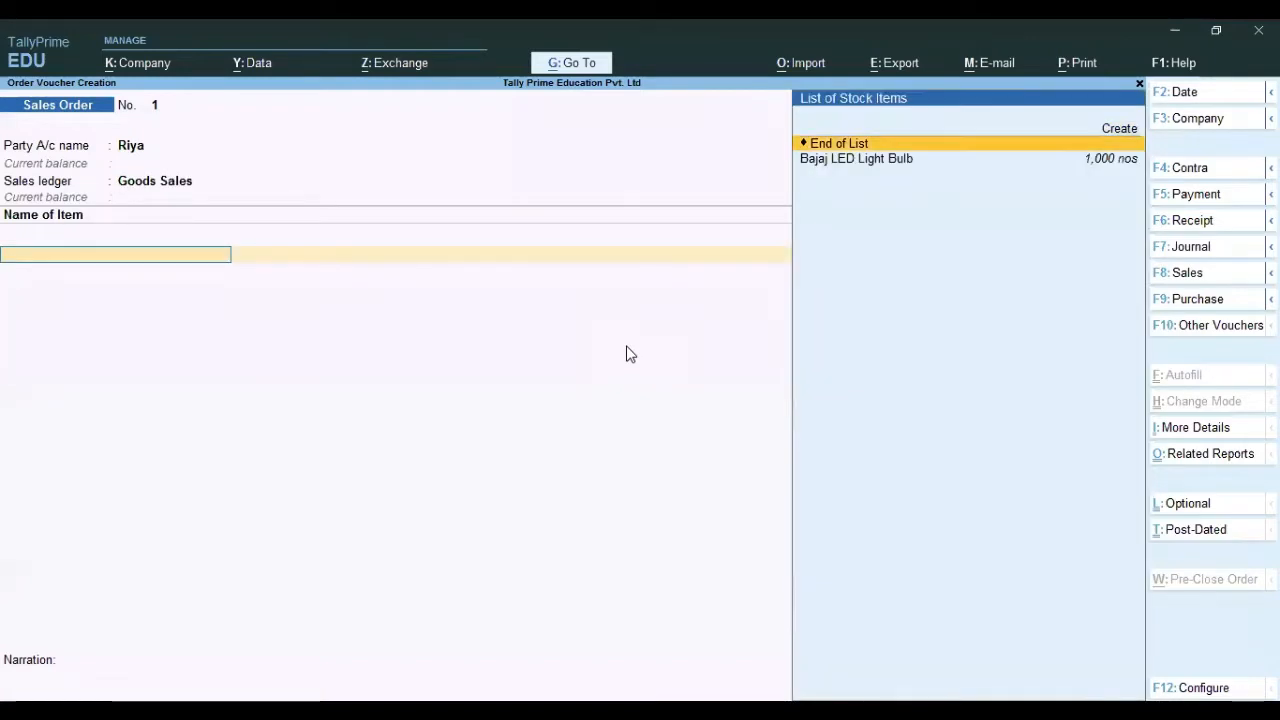
pyautogui.press('Down')
pyautogui.press('Return')
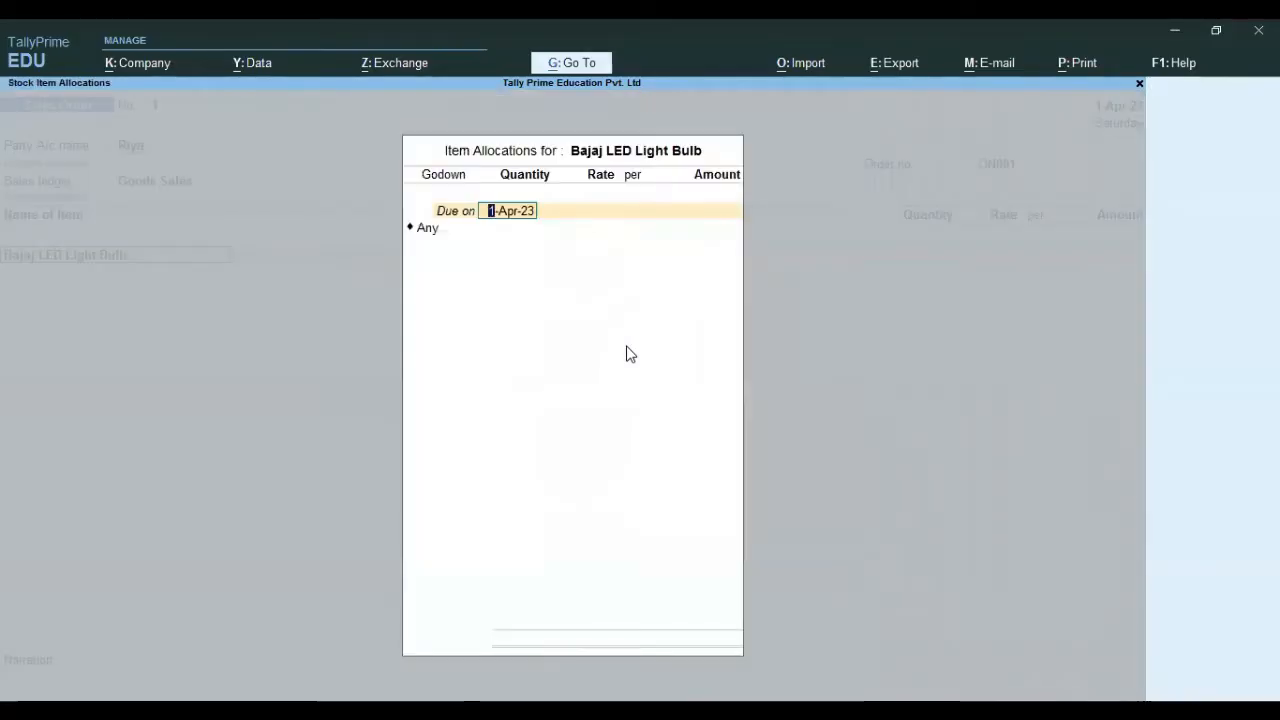
# Allocate 90 nos of the bulb from Godown at a rate of 900, due on 1-Apr-23
pyautogui.press('Return')
pyautogui.press('BackSpace')
pyautogui.press('Down')
pyautogui.press('Down')
pyautogui.press('Down')
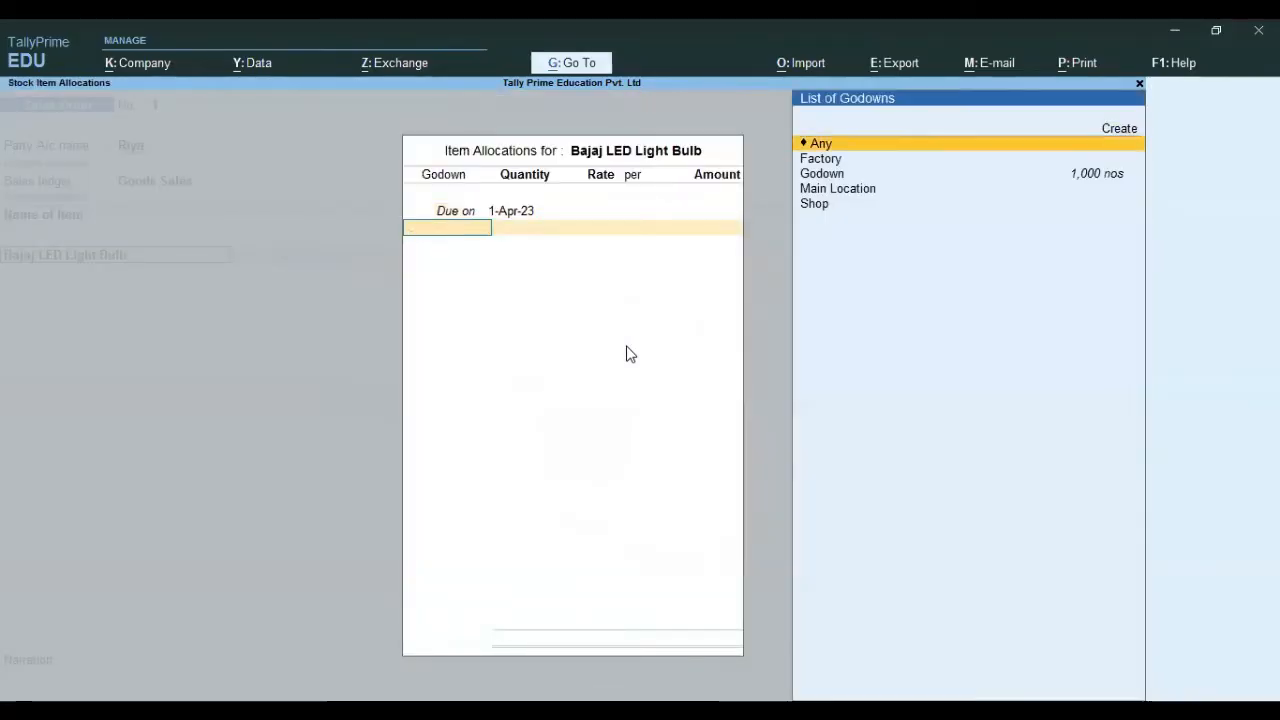
pyautogui.press('Return')
pyautogui.write('90')
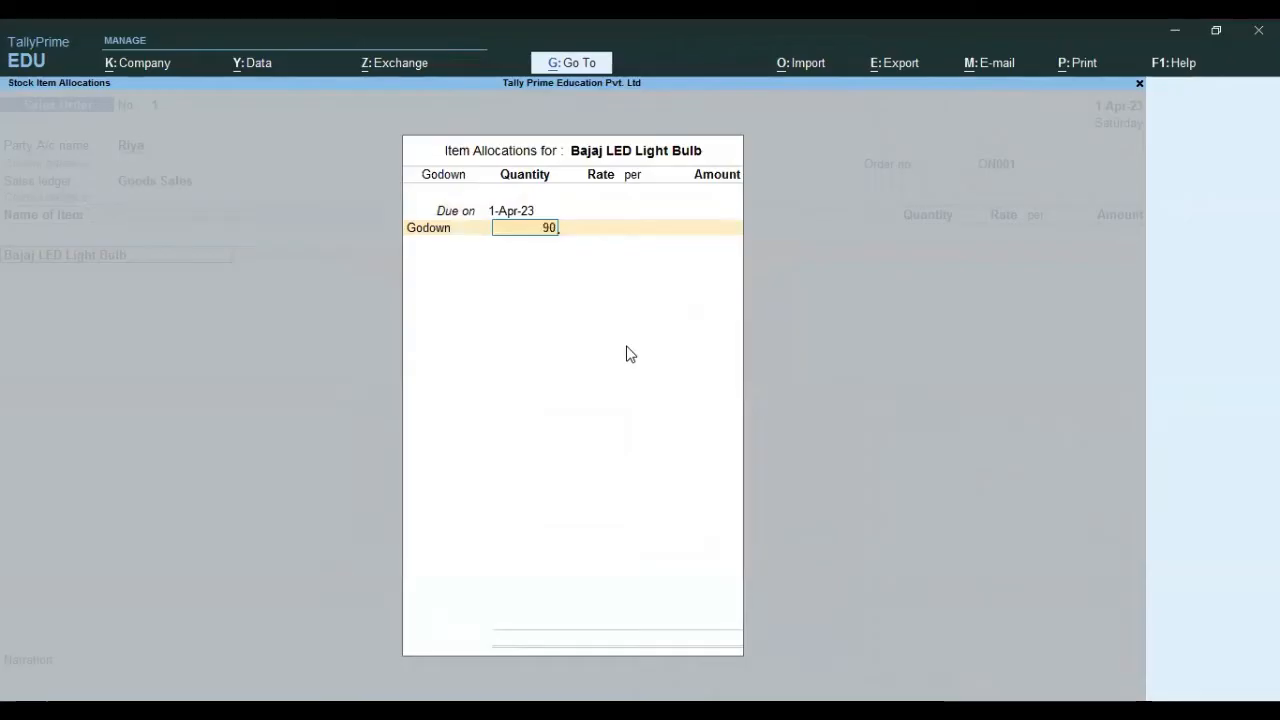
pyautogui.press('Return')
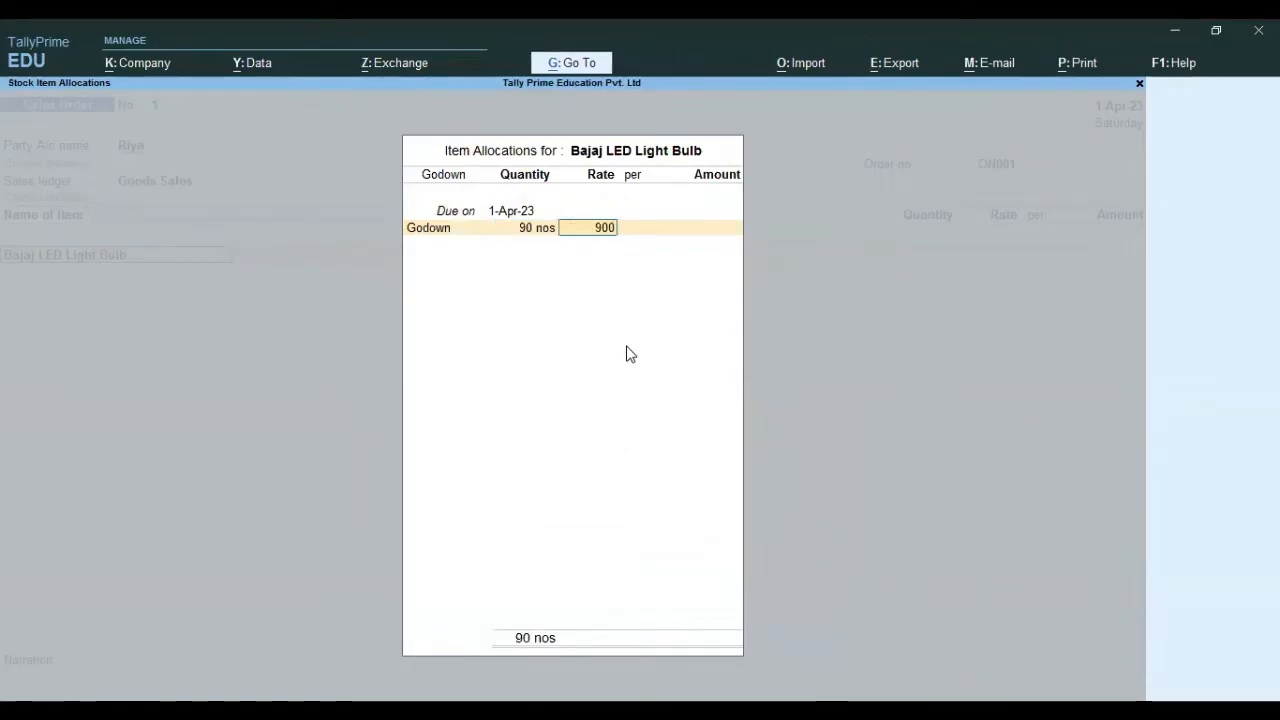
pyautogui.press('Return')
pyautogui.press('Return')
pyautogui.press('Return')
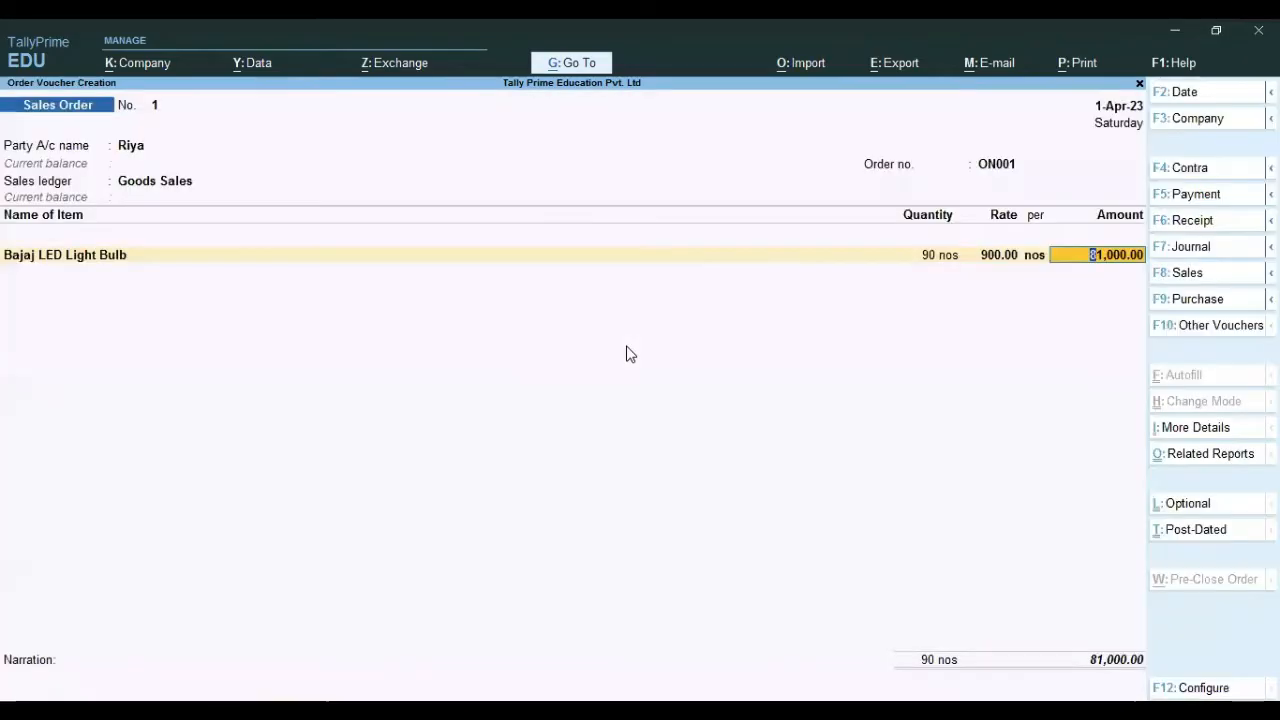
pyautogui.press('Return')
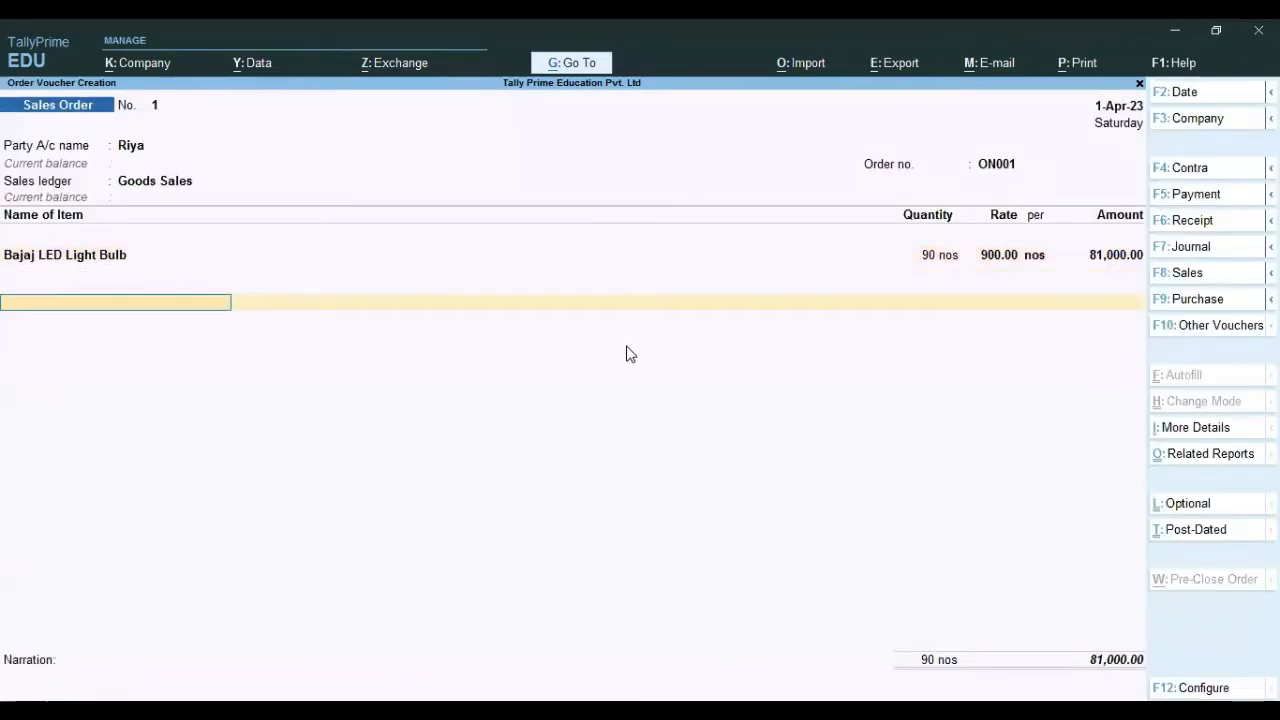
# Add the CGST 9% and SGST 9% tax ledgers below the item and finish the ledger entries
pyautogui.write('c')
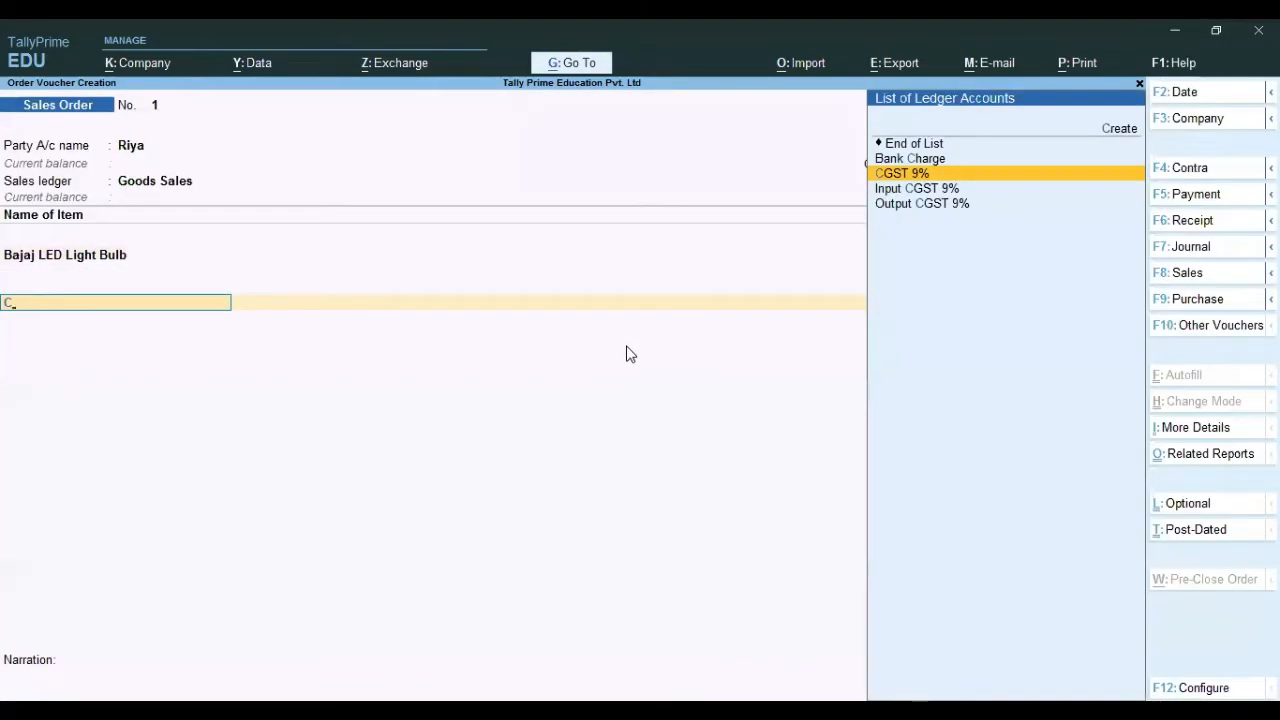
pyautogui.press('Return')
pyautogui.press('Return')
pyautogui.write('s')
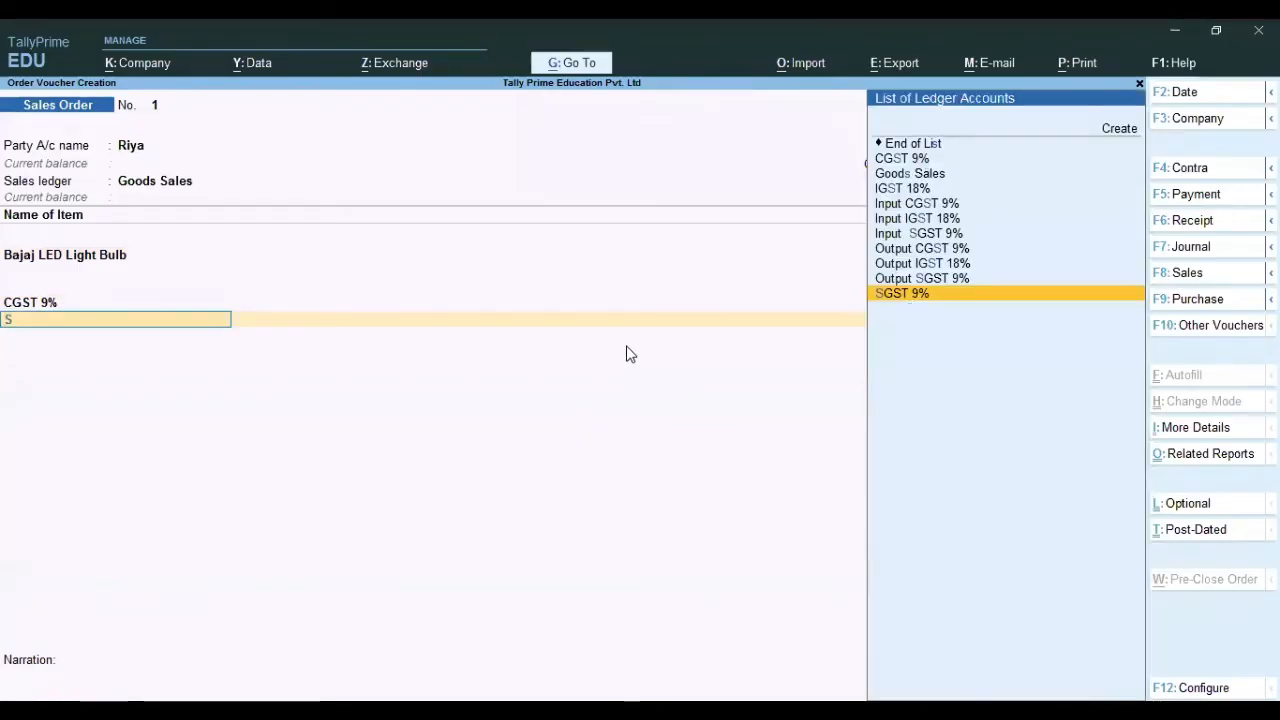
pyautogui.press('Return')
pyautogui.press('Return')
pyautogui.press('Return')
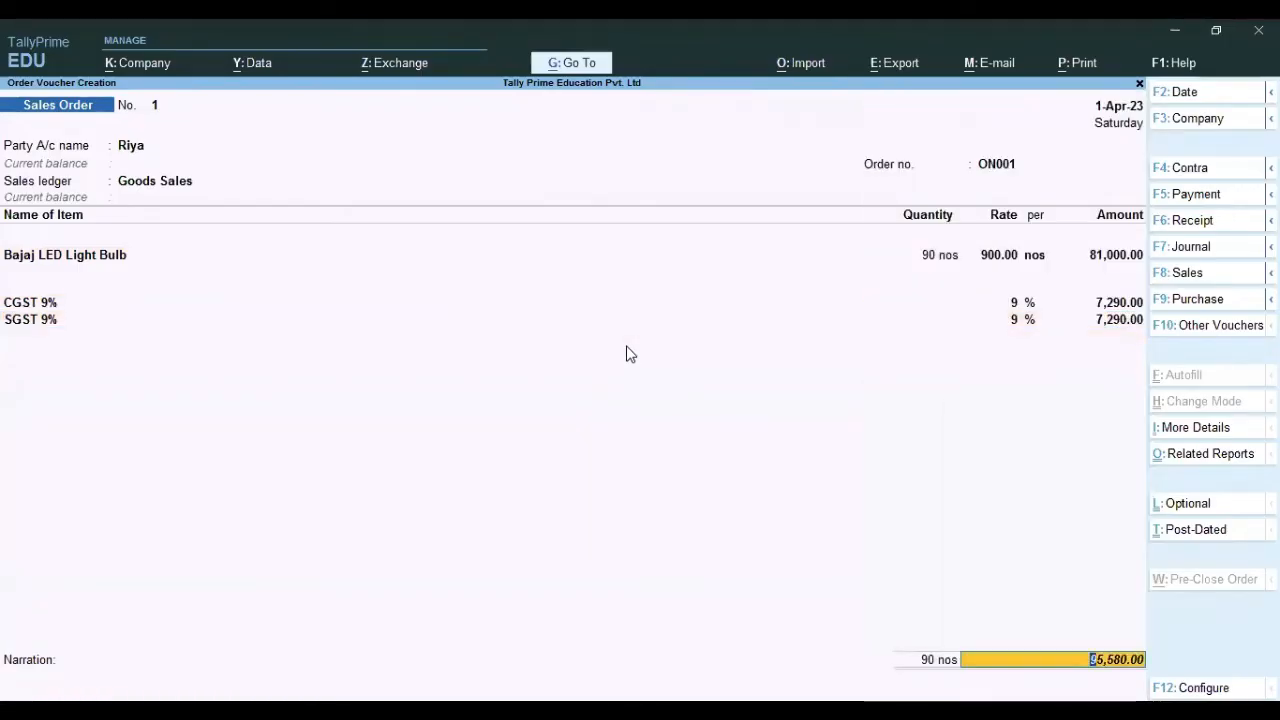
# Save the sales order with a blank narration and leave voucher creation
pyautogui.press('Return')
pyautogui.press('Return')
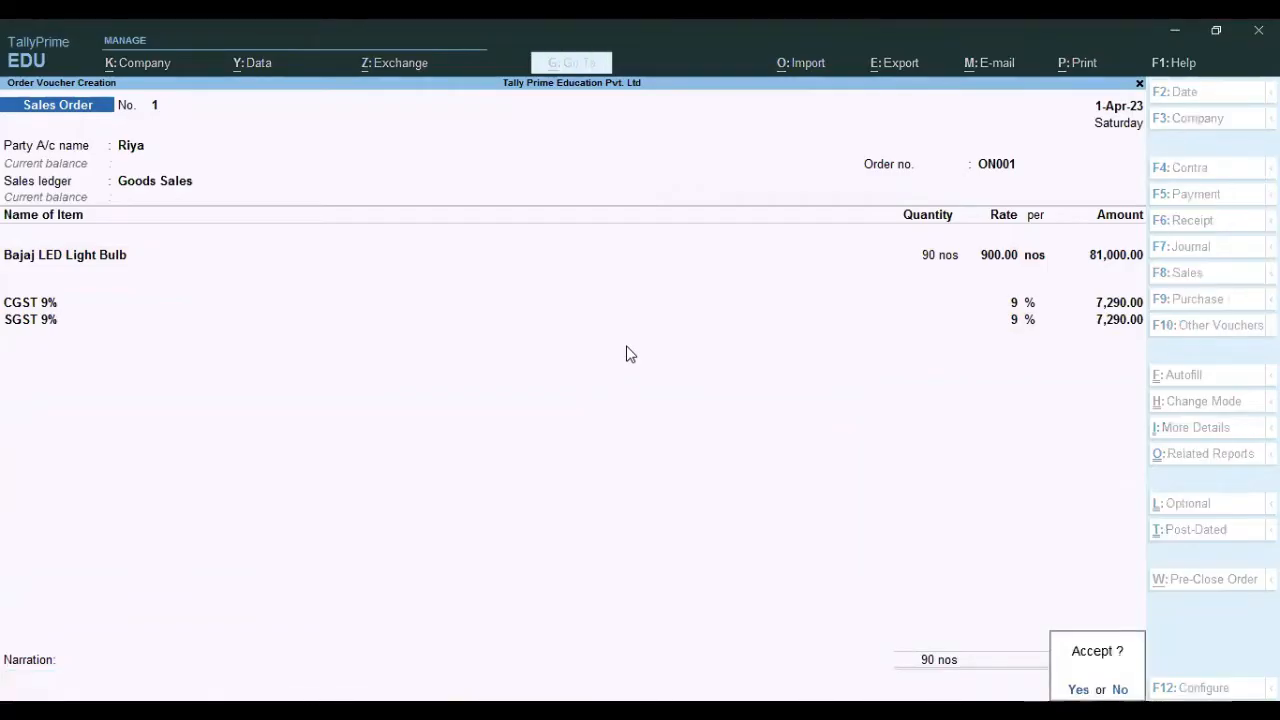
pyautogui.press('Return')
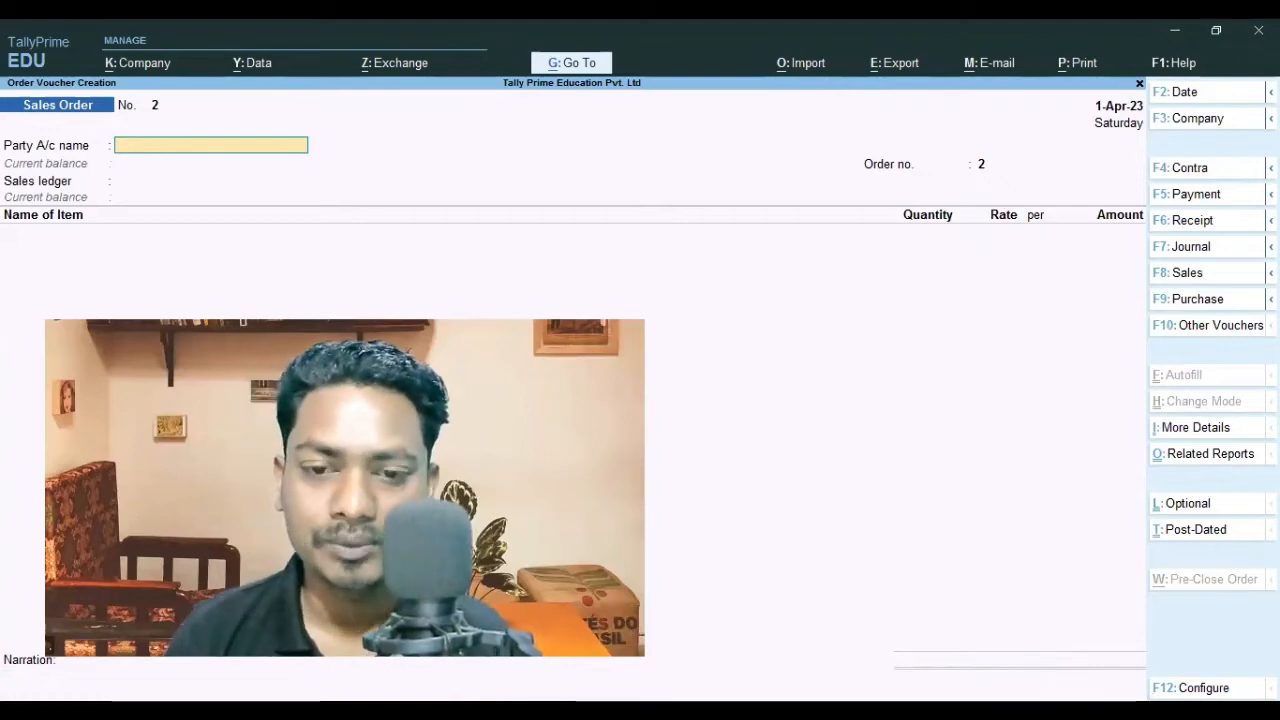
pyautogui.press('Escape')
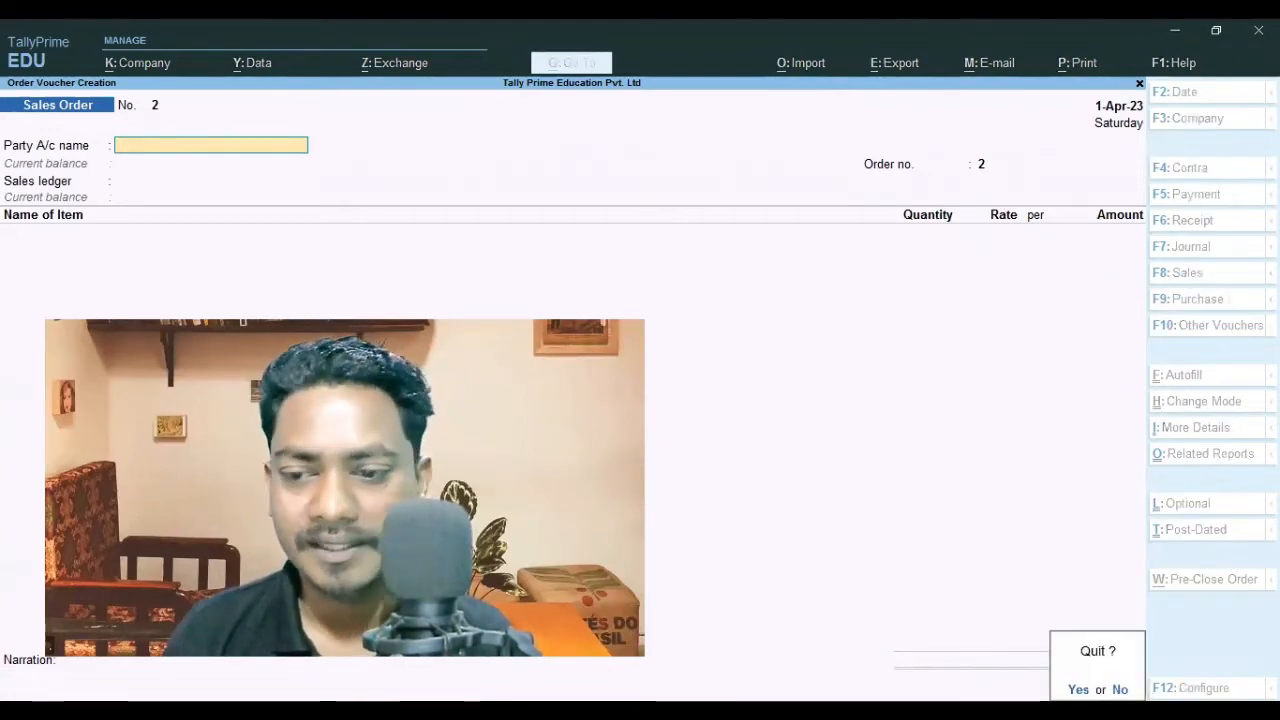
pyautogui.press('y')
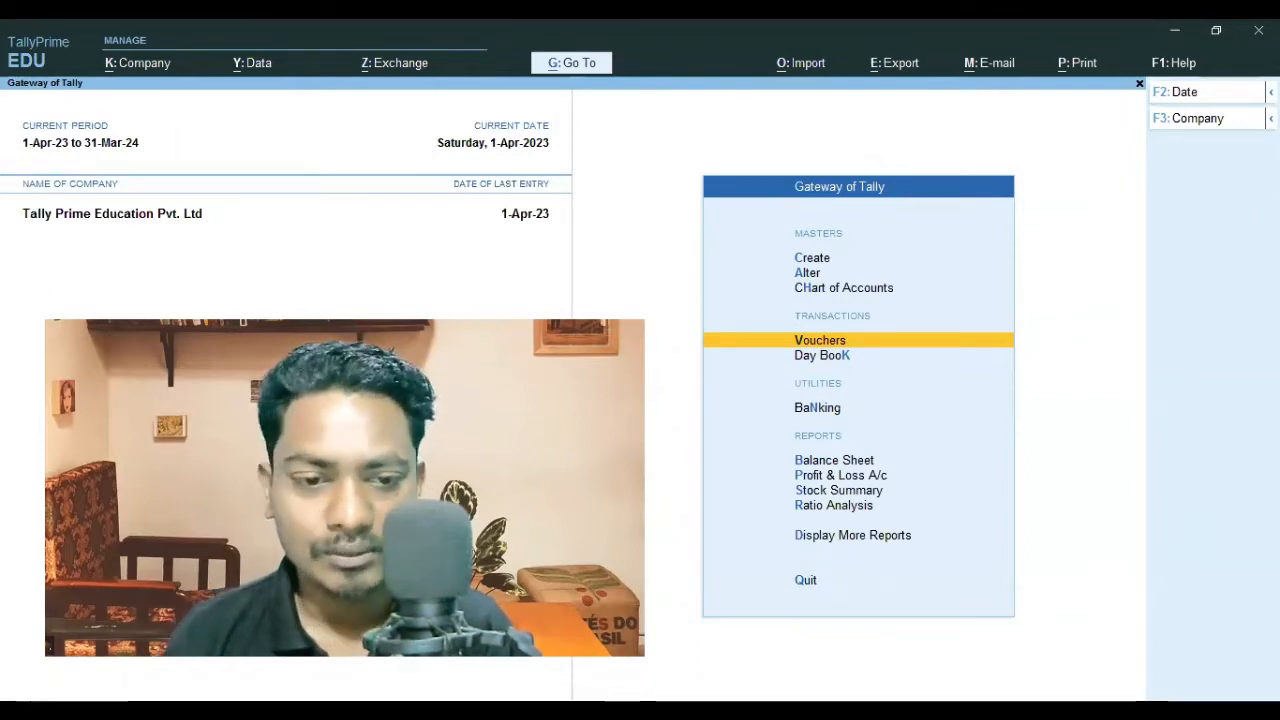
# Open the GSTR-1 return from the GST reports
pyautogui.press('Down')
pyautogui.press('Down')
pyautogui.press('Down')
pyautogui.press('Down')
pyautogui.press('Down')
pyautogui.press('Down')
pyautogui.press('Down')
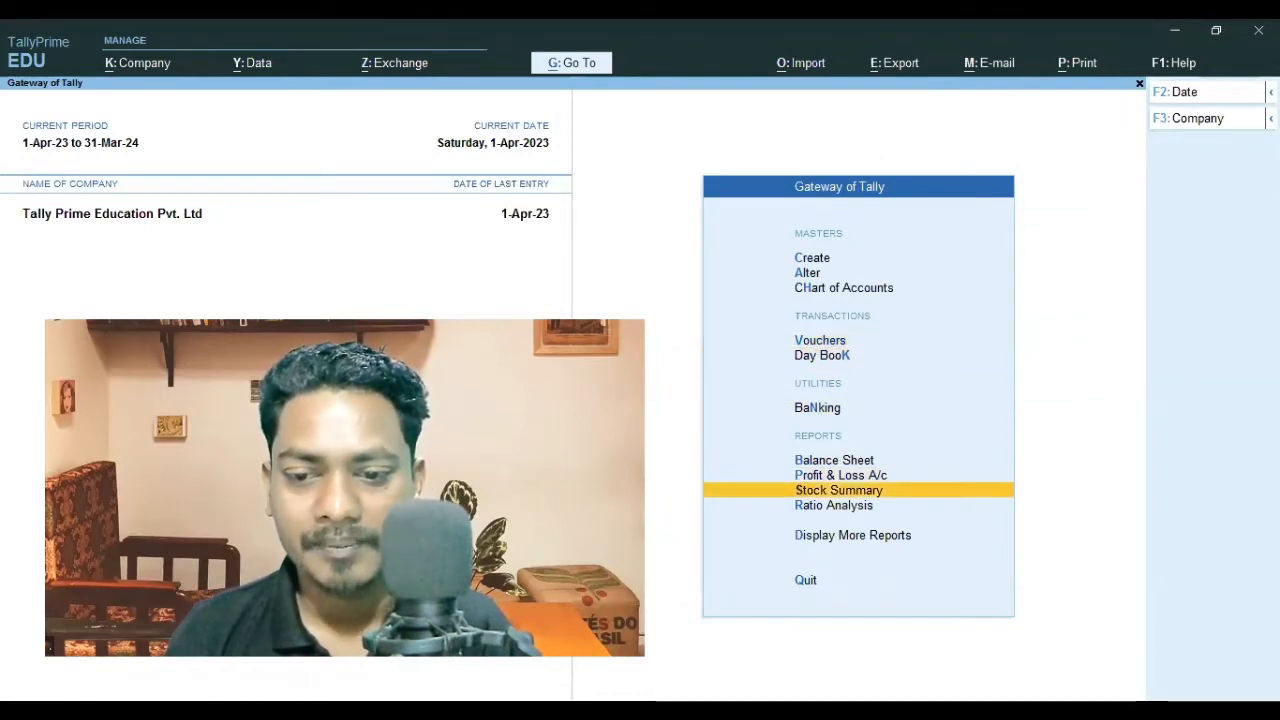
pyautogui.press('Return')
pyautogui.press('Down')
pyautogui.press('Down')
pyautogui.press('Down')
pyautogui.press('Down')
pyautogui.press('Down')
pyautogui.press('Down')
pyautogui.press('Down')
pyautogui.press('Down')
pyautogui.press('Down')
pyautogui.press('Down')
pyautogui.press('Down')
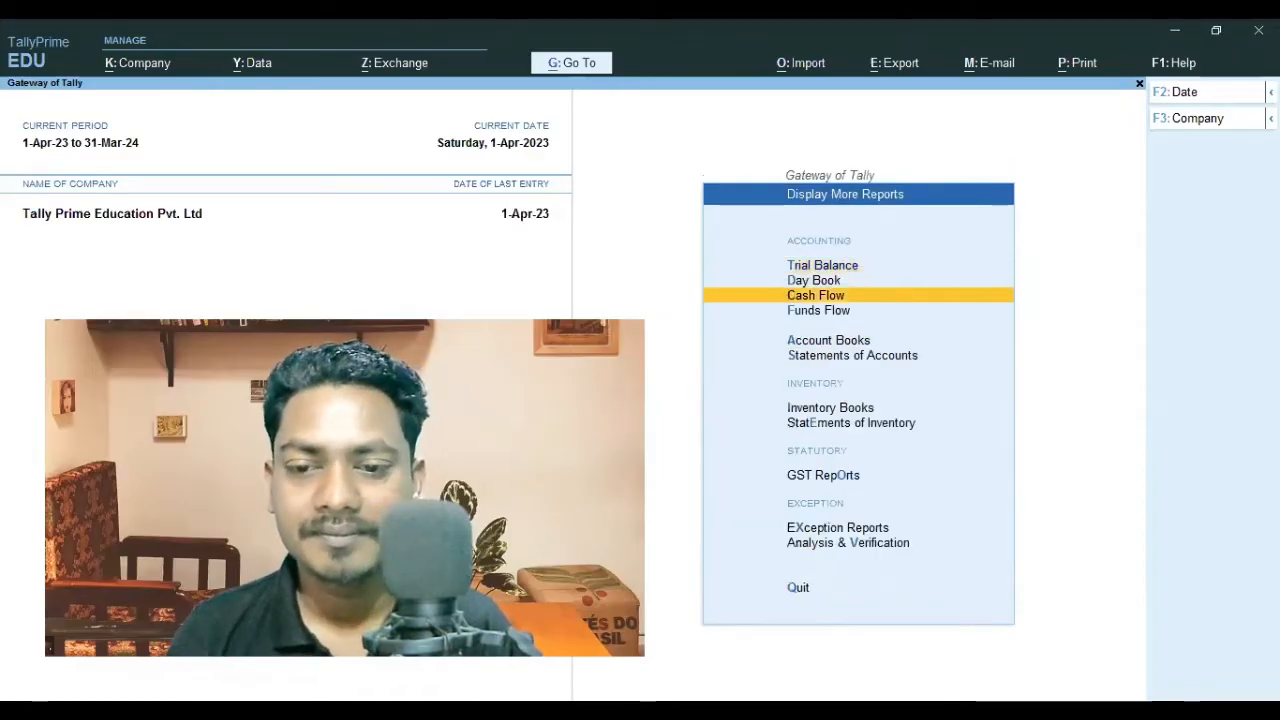
pyautogui.press('Up')
pyautogui.press('Up')
pyautogui.press('Up')
pyautogui.press('Up')
pyautogui.press('Down')
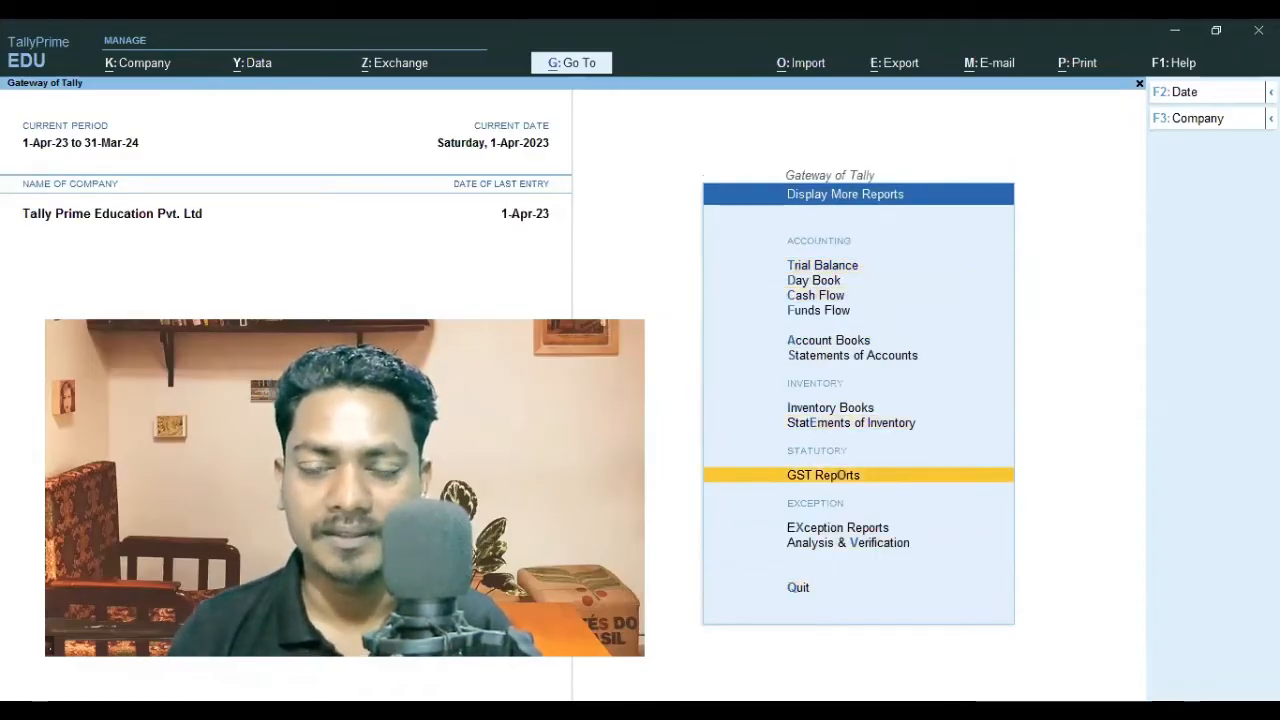
pyautogui.press('Return')
pyautogui.press('Return')
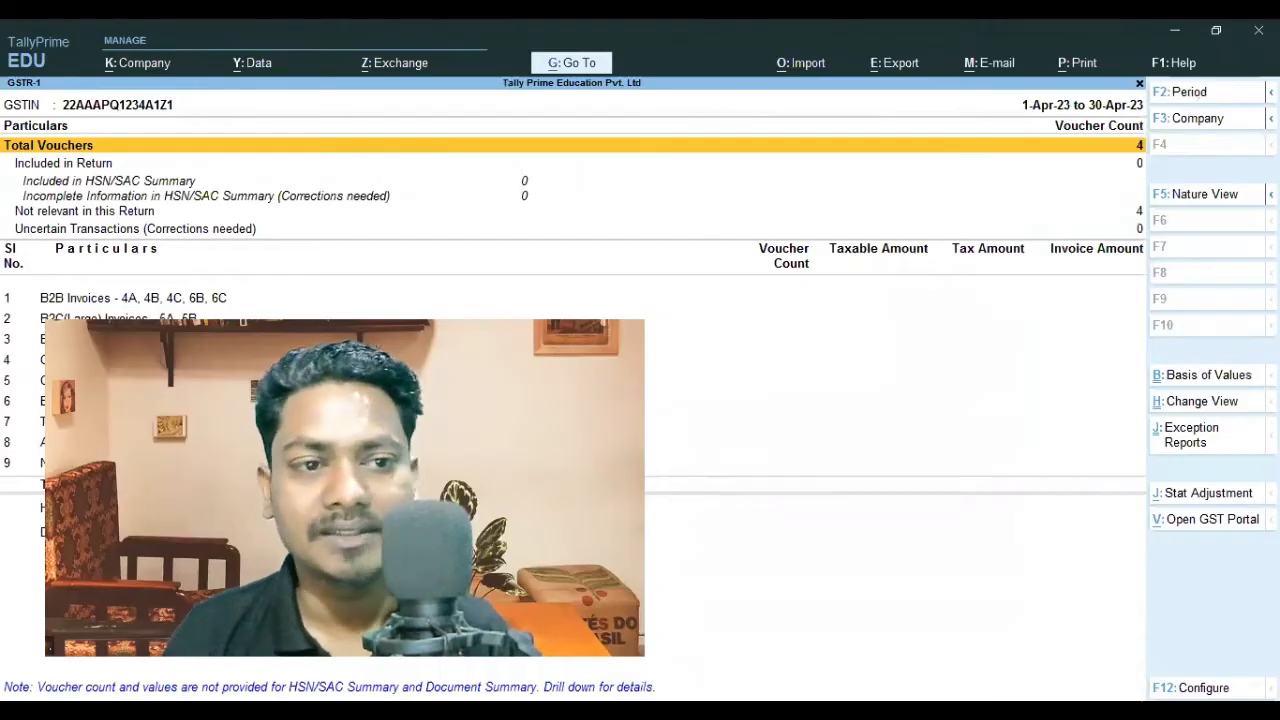
# Drill into the vouchers not relevant in this return and check the Contra Vouchers entry
pyautogui.press('Down')
pyautogui.press('Down')
pyautogui.press('Down')
pyautogui.press('Down')
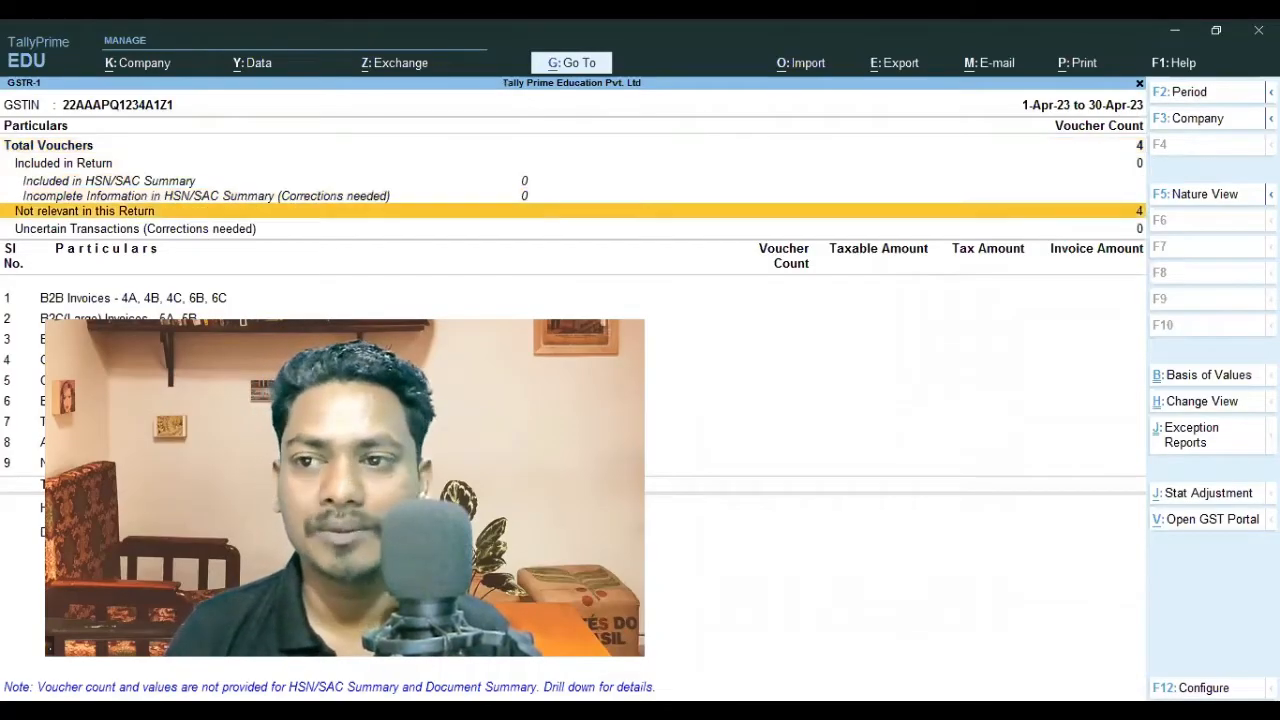
pyautogui.press('Return')
pyautogui.press('Return')
pyautogui.press('Escape')
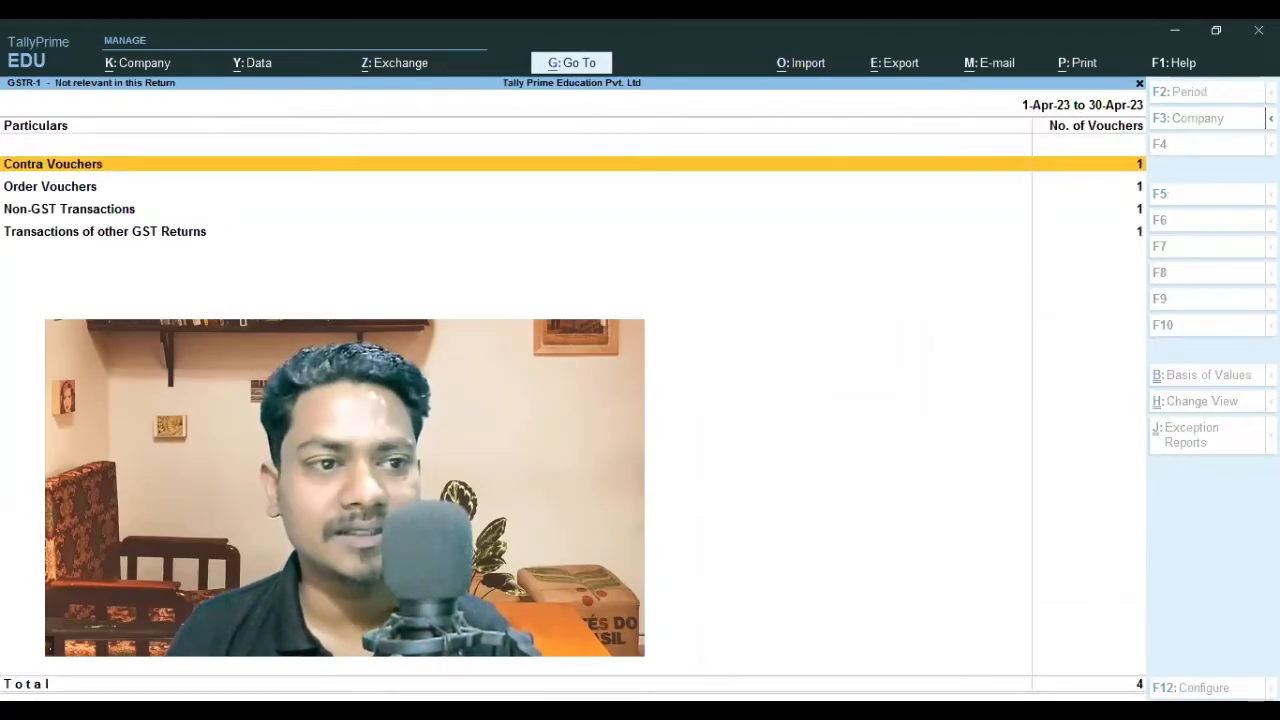
# Examine the sales order listed under Order Vouchers, and go back to the GSTR-1 summary
pyautogui.press('Down')
pyautogui.press('Return')
pyautogui.press('Return')
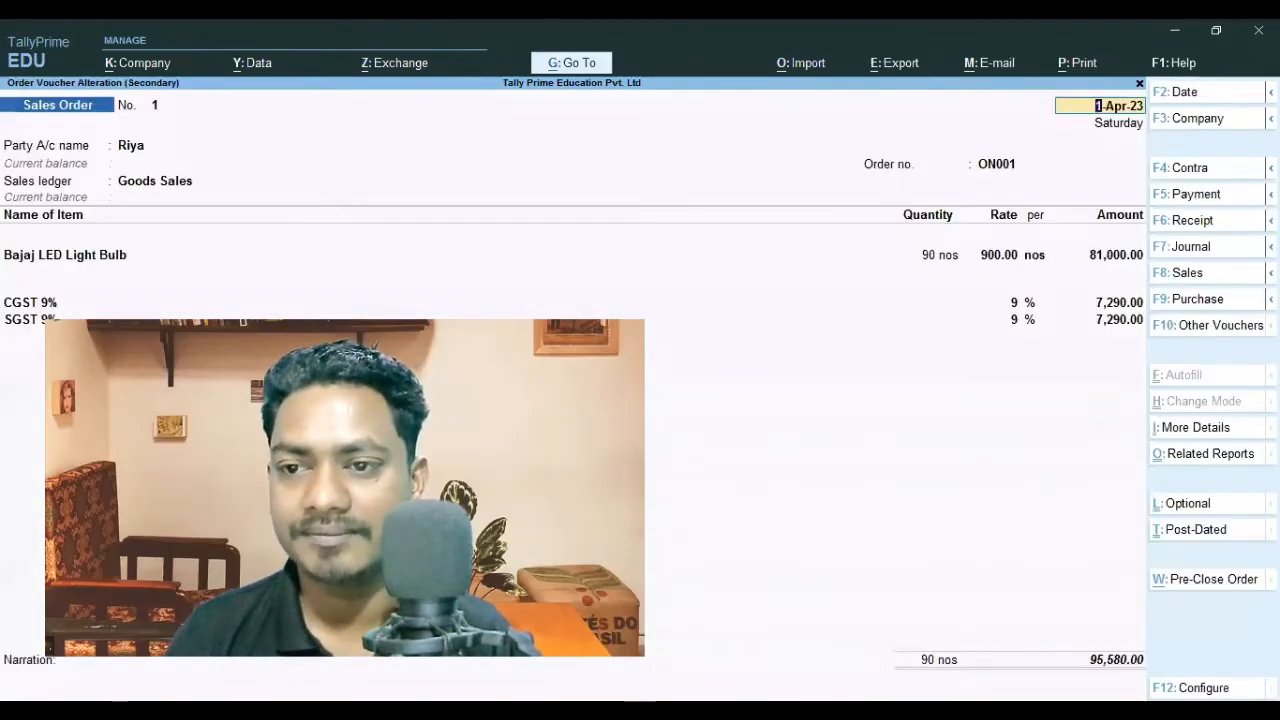
pyautogui.press('Escape')
pyautogui.press('Escape')
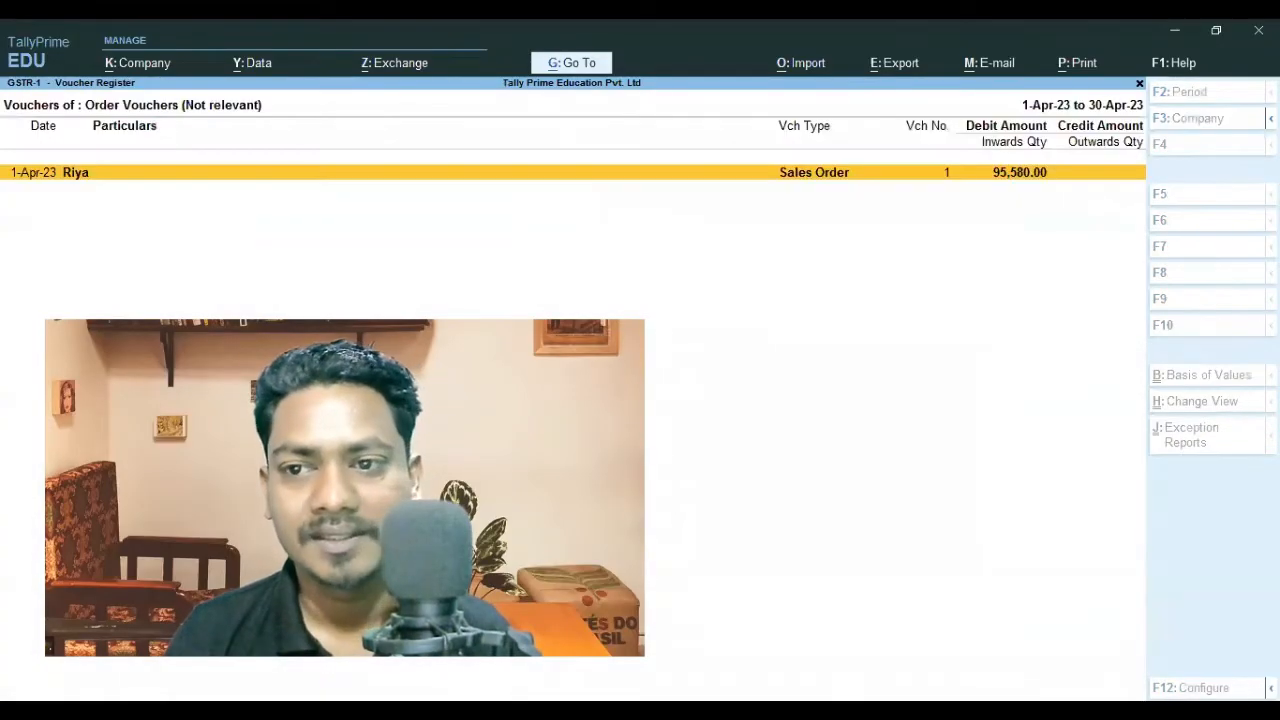
pyautogui.press('Escape')
pyautogui.press('Down')
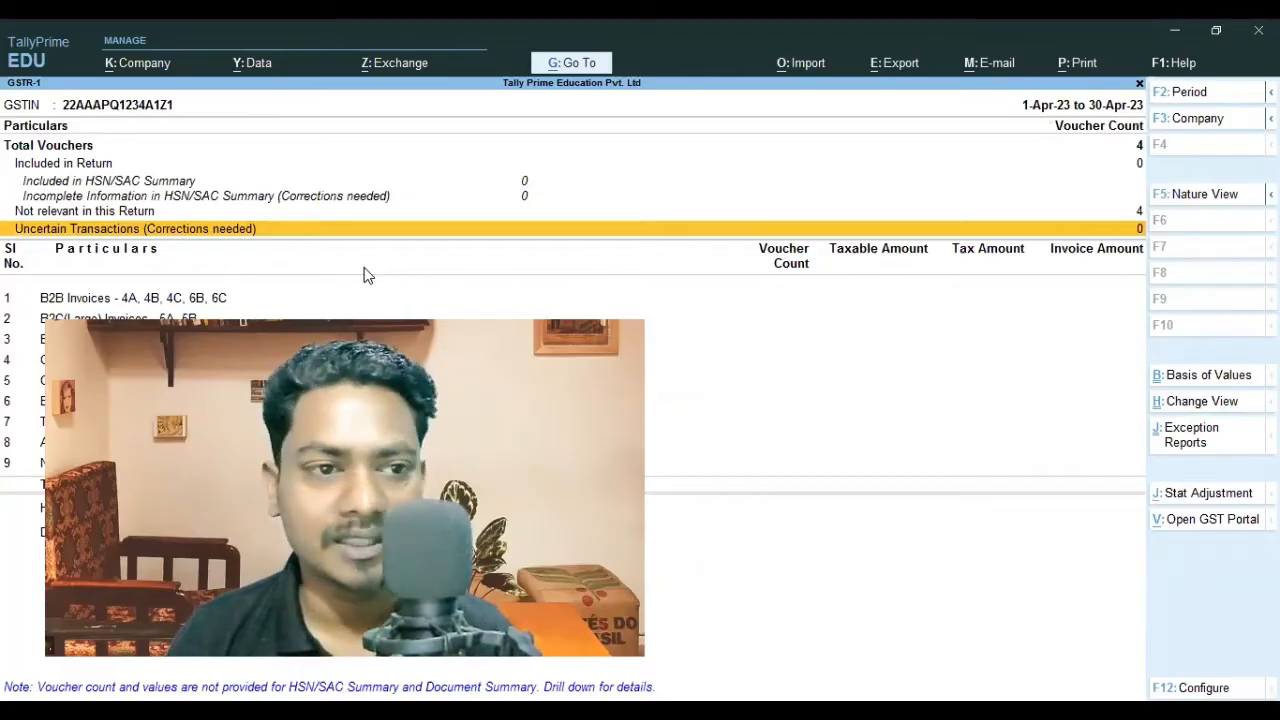
# Leave GSTR-1 and view the GSTR-2 and GSTR-3B returns, closing each one
pyautogui.press('Escape')
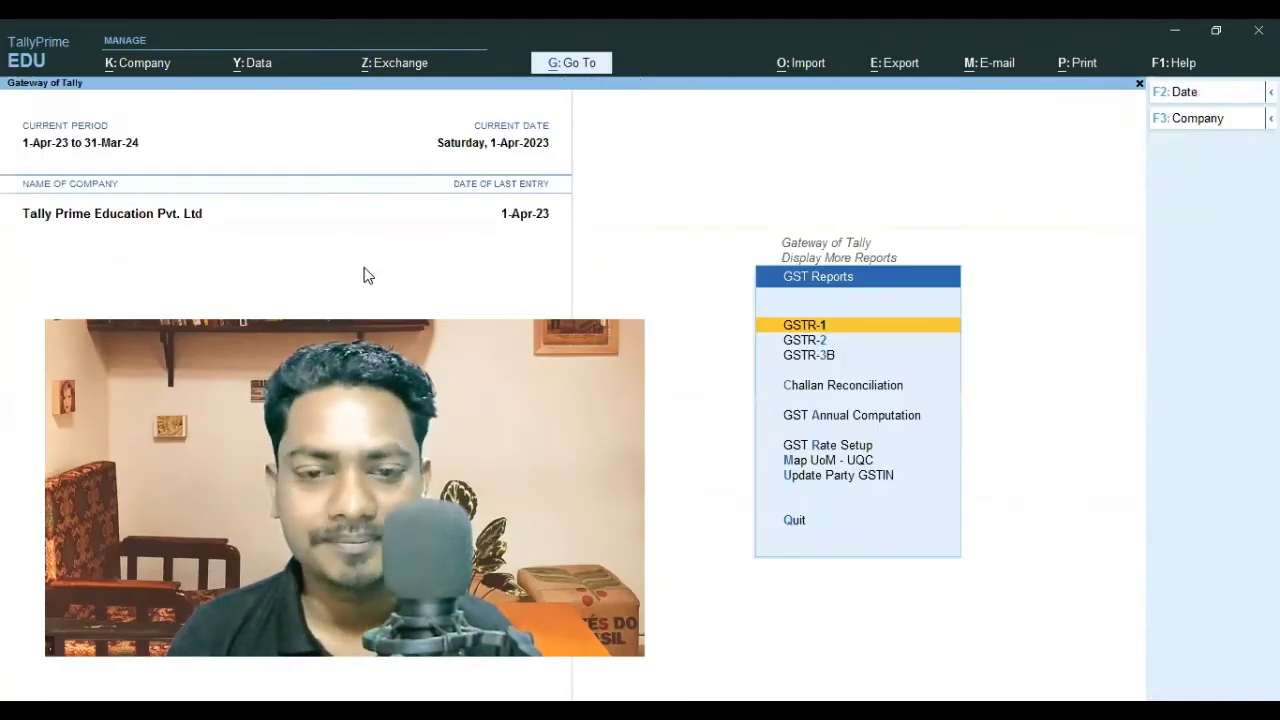
pyautogui.press('Down')
pyautogui.press('Return')
pyautogui.press('Escape')
pyautogui.press('Down')
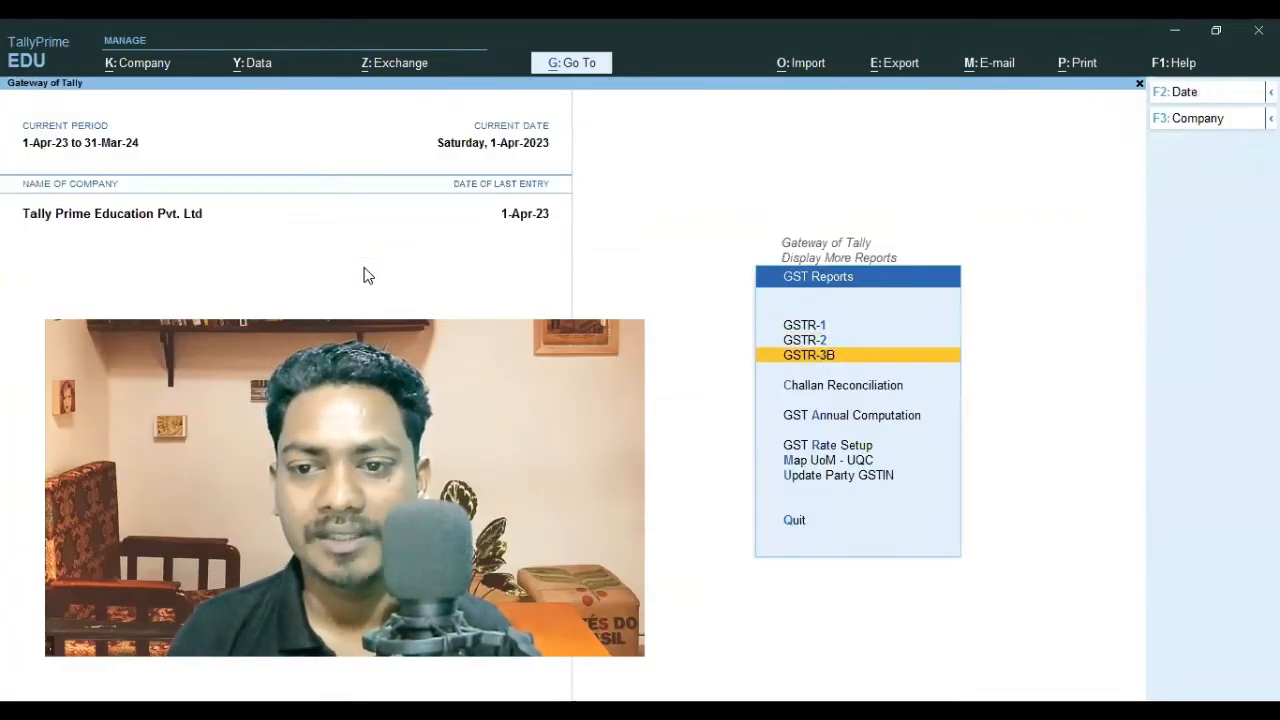
pyautogui.press('Return')
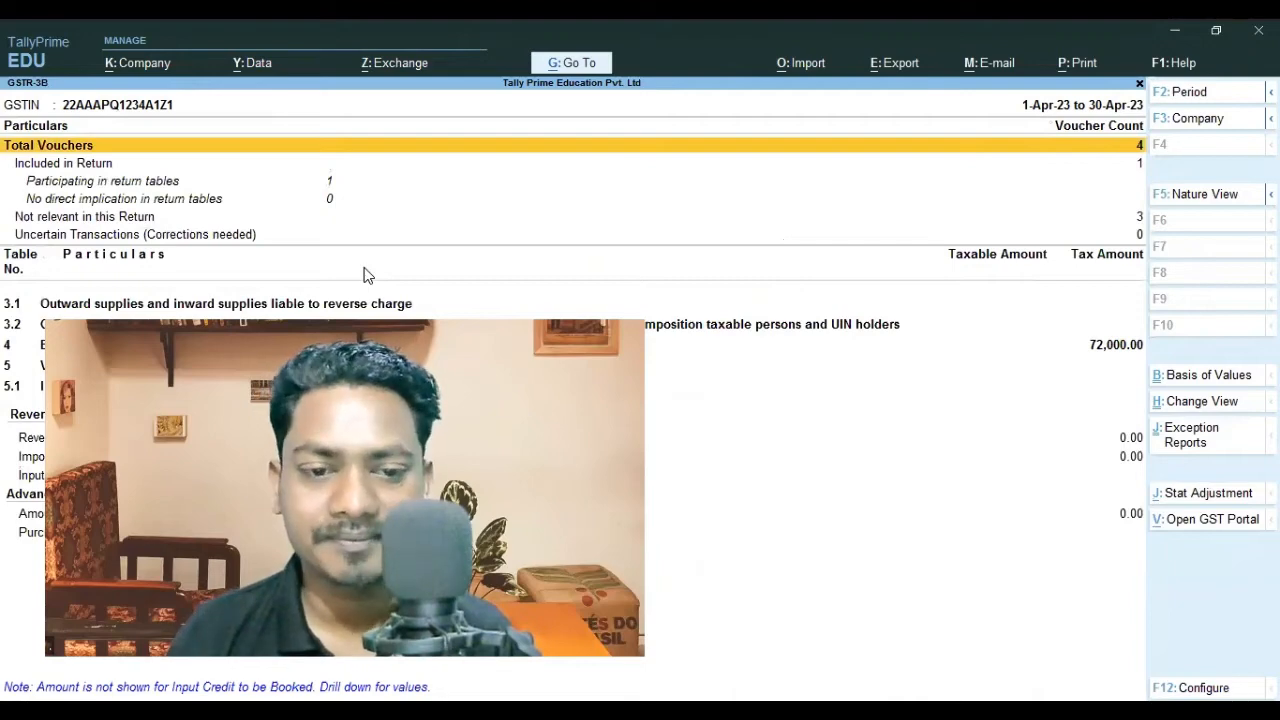
pyautogui.press('Escape')
pyautogui.press('Escape')
pyautogui.press('Up')
pyautogui.press('Up')
pyautogui.press('Up')
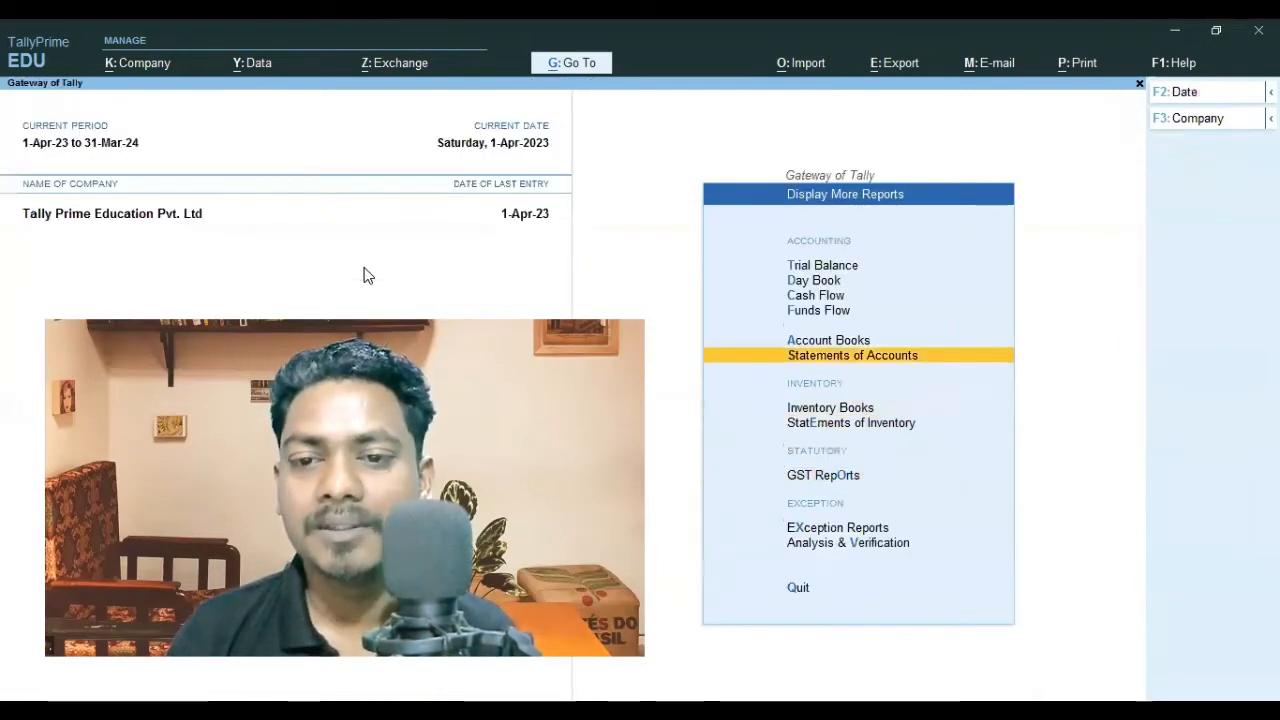
pyautogui.press('Up')
pyautogui.press('Return')
pyautogui.press('Escape')
pyautogui.press('Escape')
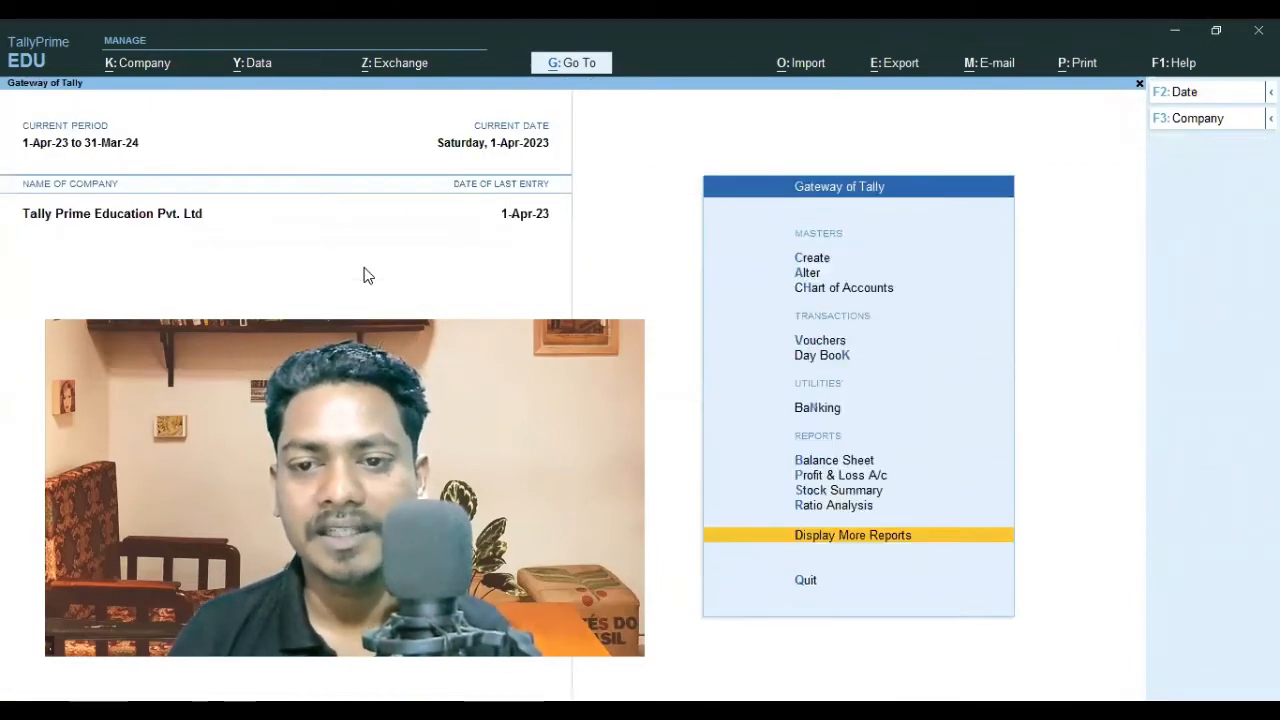
# Open the day book for 1-Apr-23 and look at the sales order entry
pyautogui.press('Up')
pyautogui.press('Up')
pyautogui.press('Up')
pyautogui.press('Up')
pyautogui.press('Up')
pyautogui.press('Up')
pyautogui.press('Up')
pyautogui.press('Return')
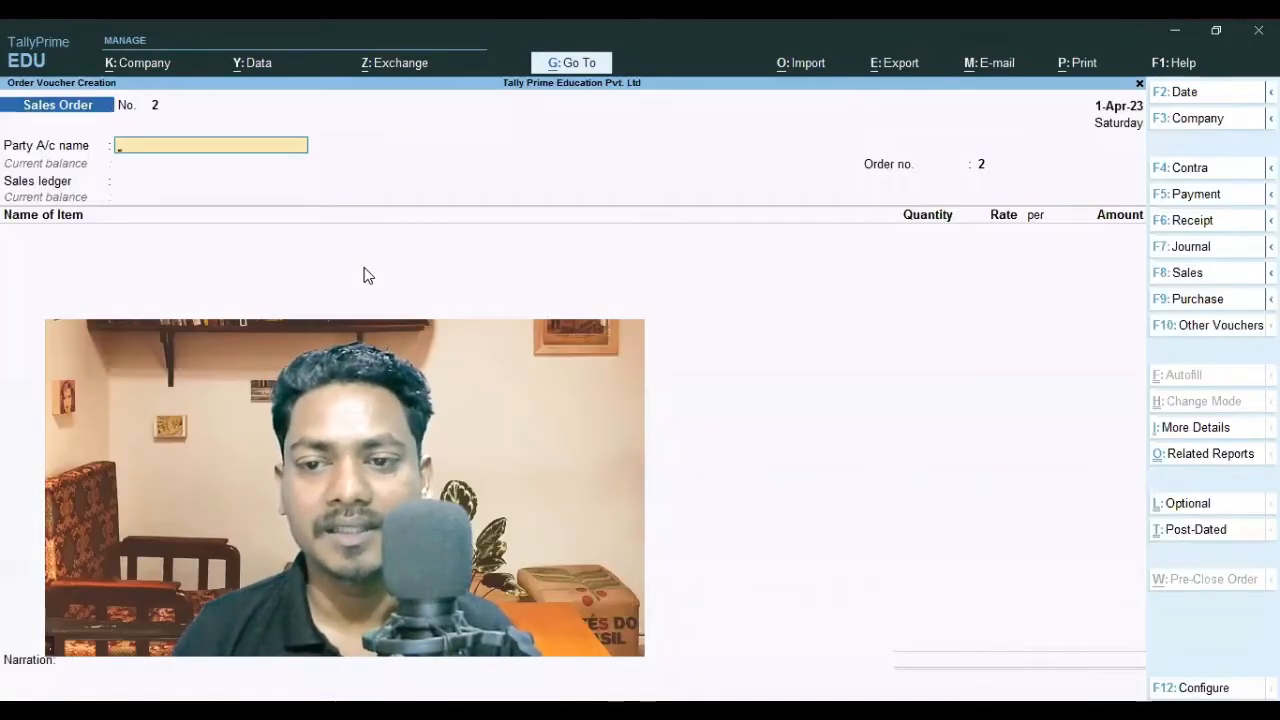
pyautogui.press('Escape')
pyautogui.press('Down')
pyautogui.press('Return')
pyautogui.press('Down')
pyautogui.press('Down')
pyautogui.press('Down')
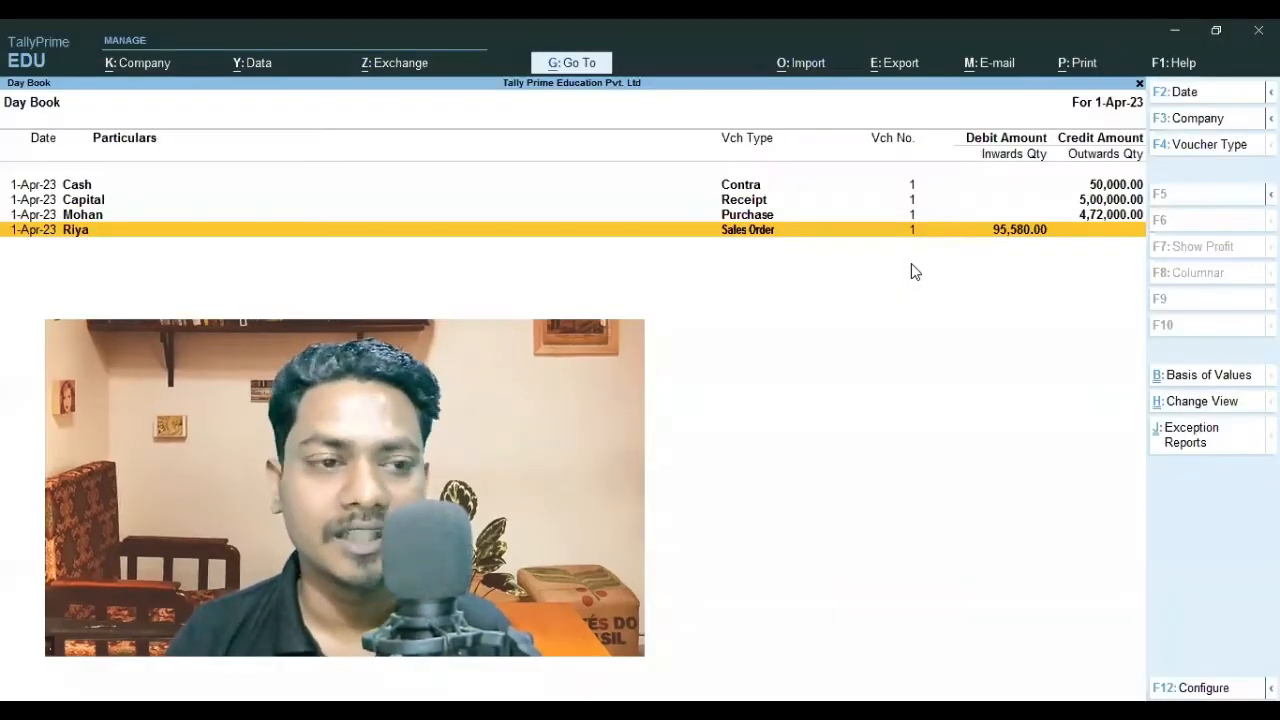
# Return to voucher creation, show the inactive voucher types and choose Delivery Note as the voucher type
pyautogui.press('Escape')
pyautogui.press('Up')
pyautogui.press('Return')
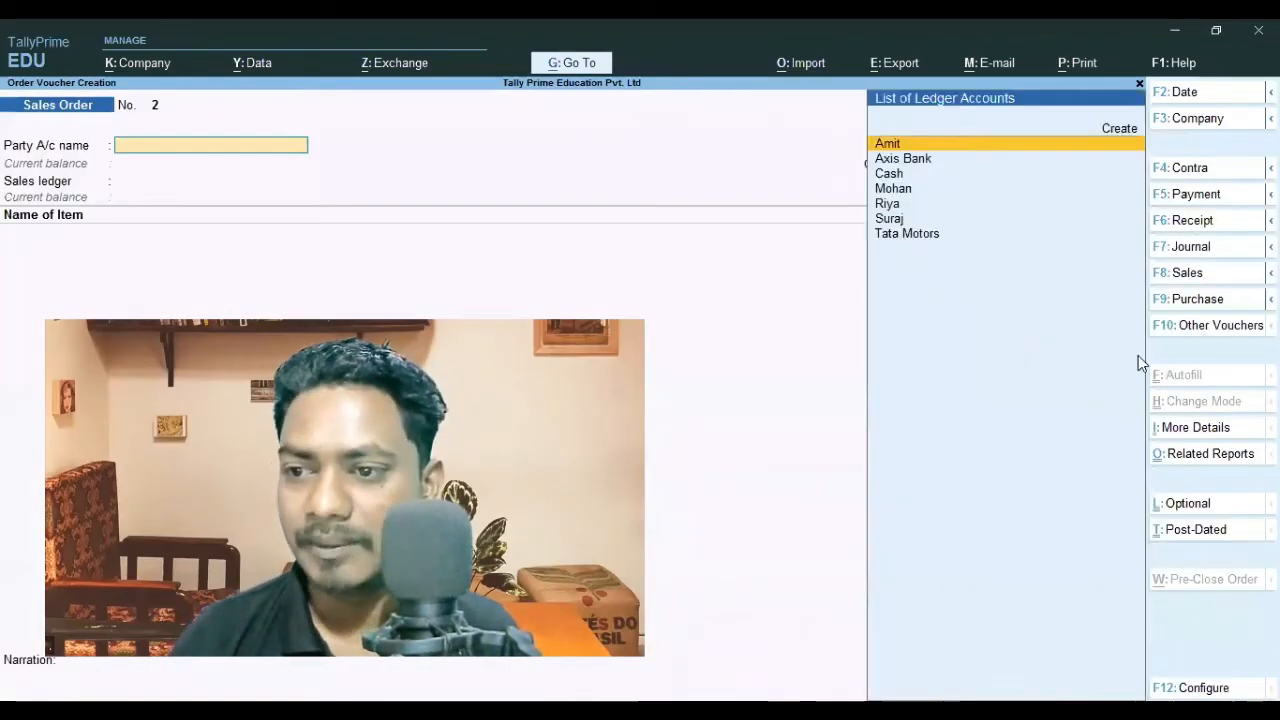
pyautogui.click(1262, 330)
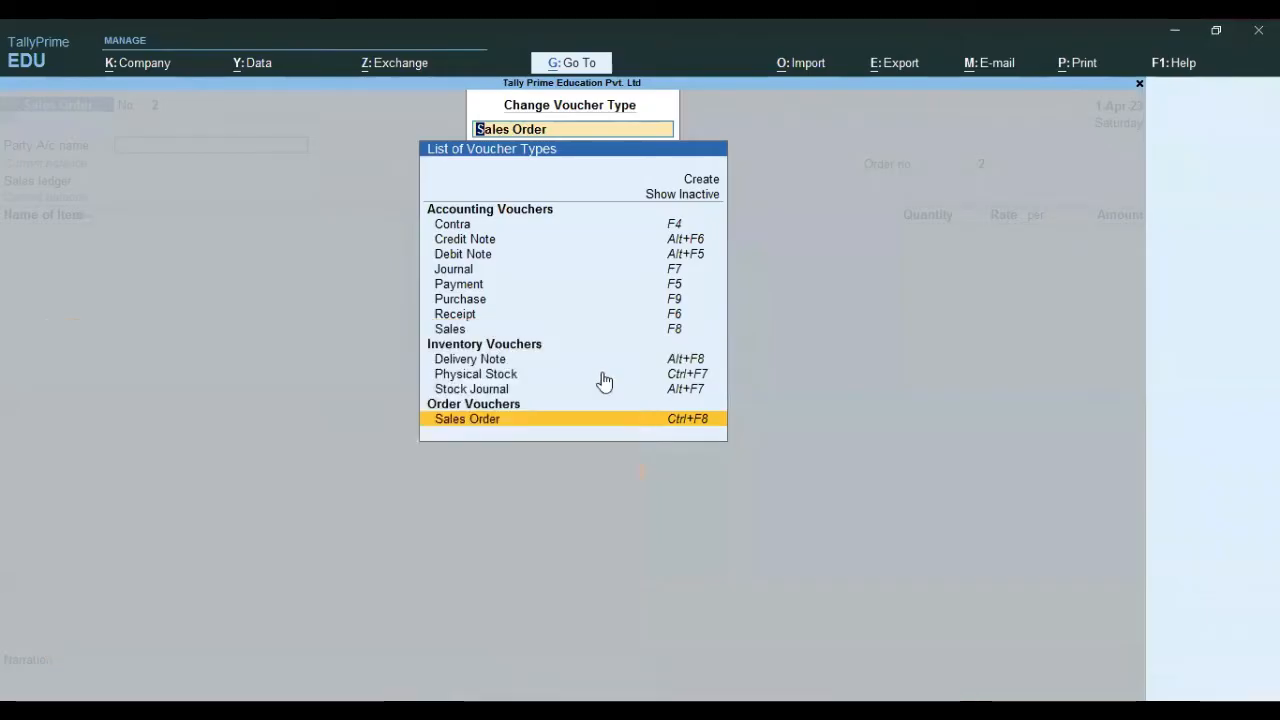
pyautogui.click(677, 196)
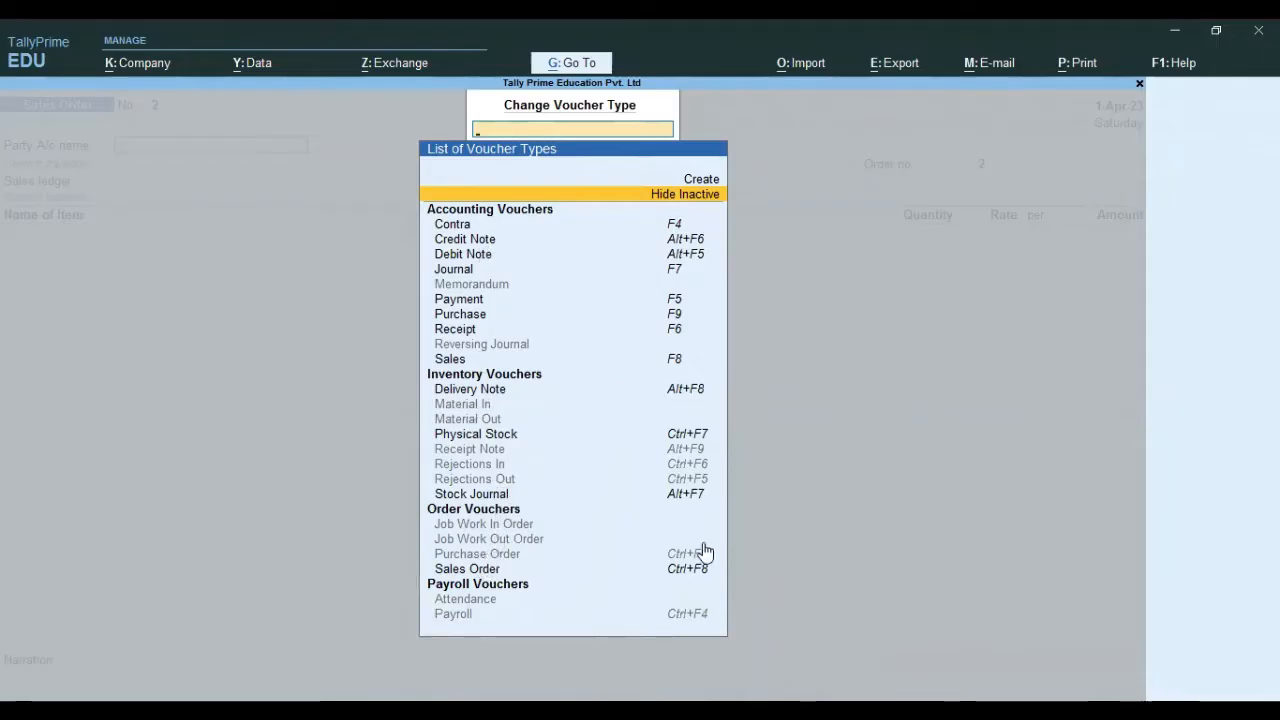
pyautogui.click(695, 394)
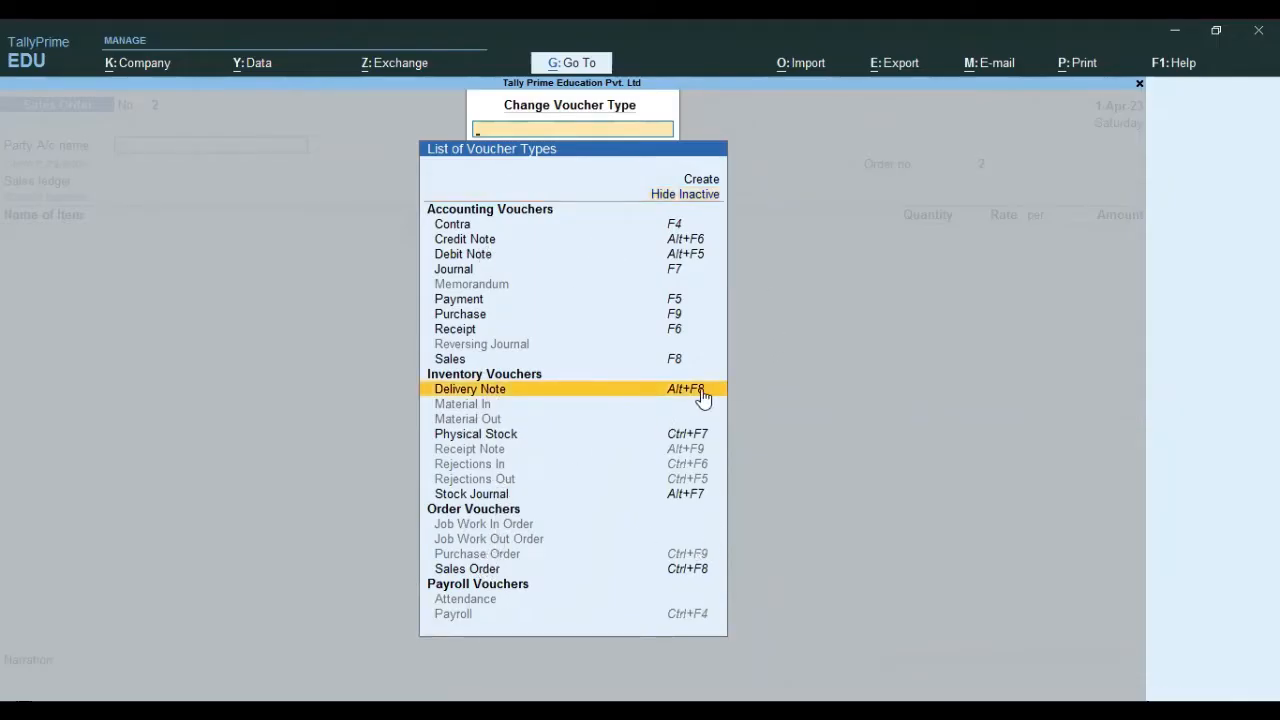
# Start a Delivery Note, choose the customer's ledger as the party account and link the customer's sales order dated 1-Apr-23
pyautogui.click(703, 397)
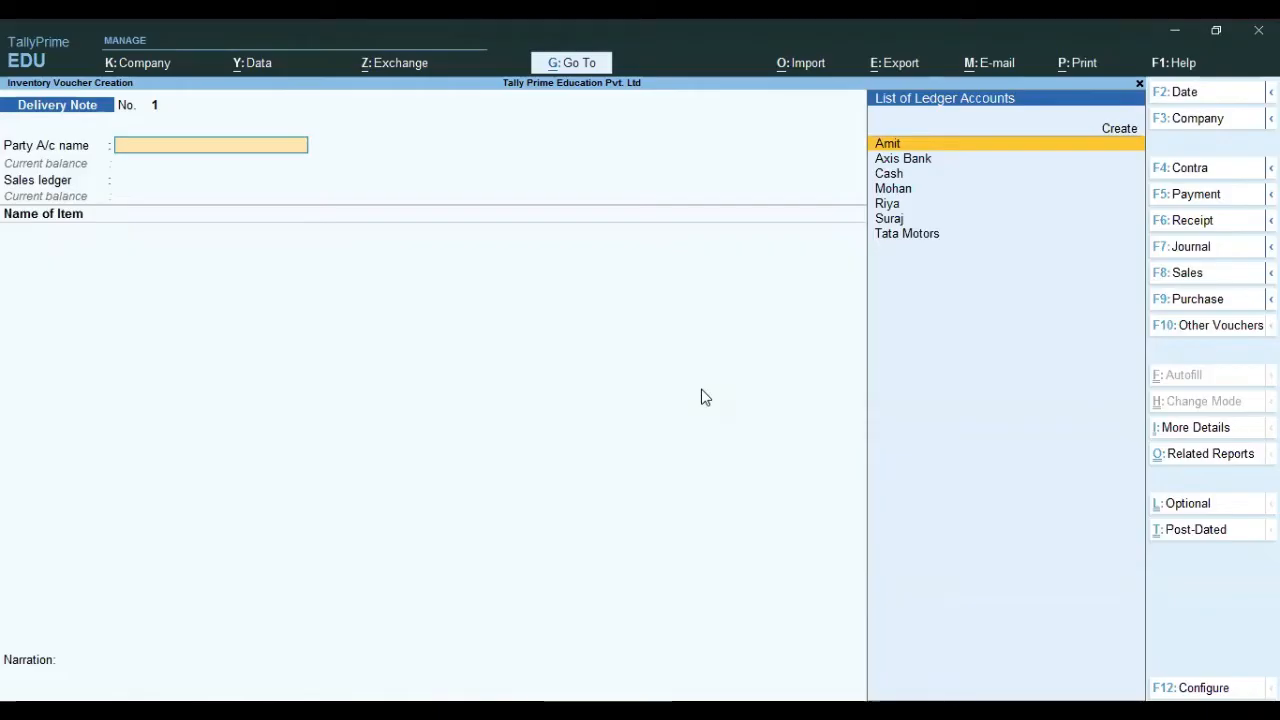
pyautogui.press('Down')
pyautogui.press('Down')
pyautogui.press('Down')
pyautogui.press('Down')
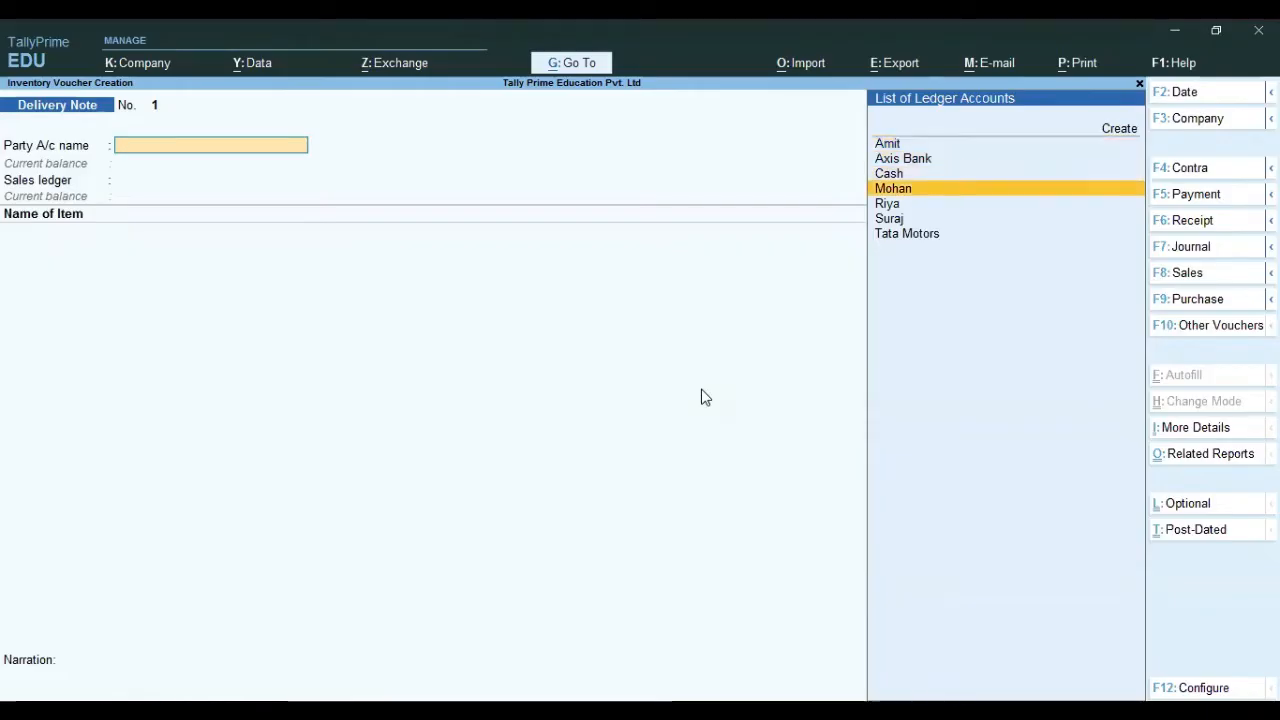
pyautogui.press('Return')
pyautogui.press('Down')
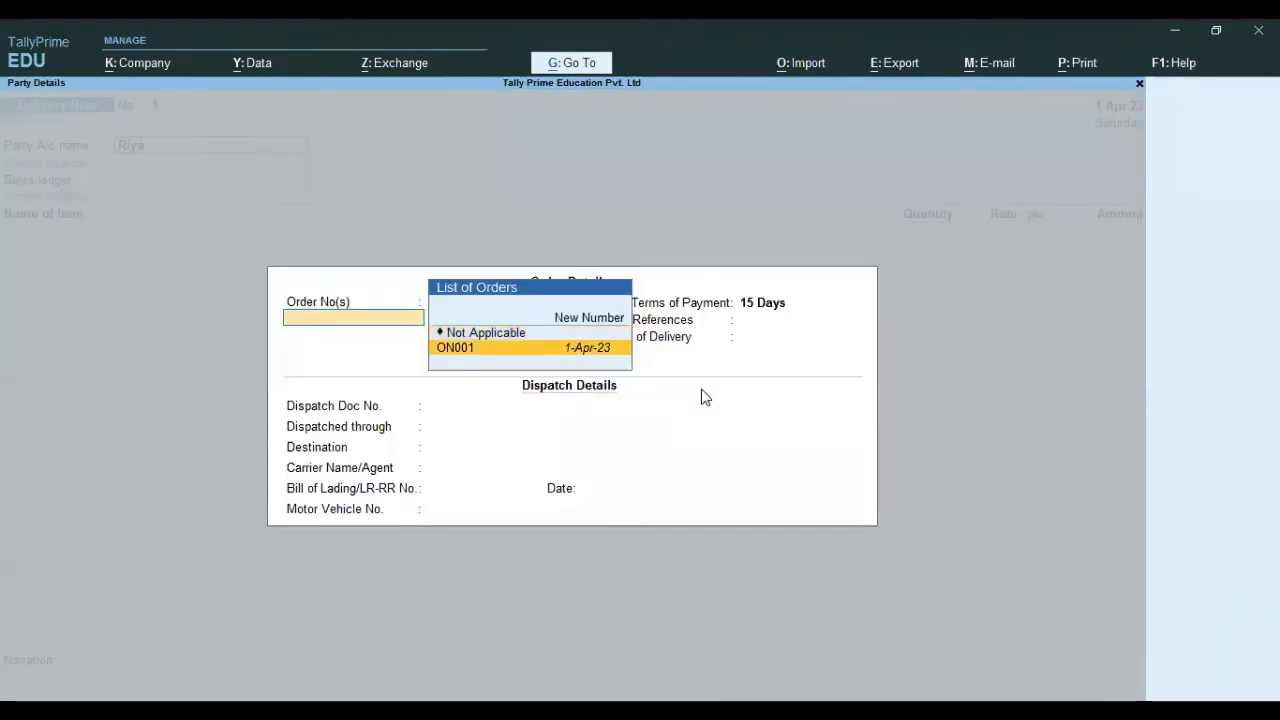
pyautogui.press('Return')
pyautogui.press('Return')
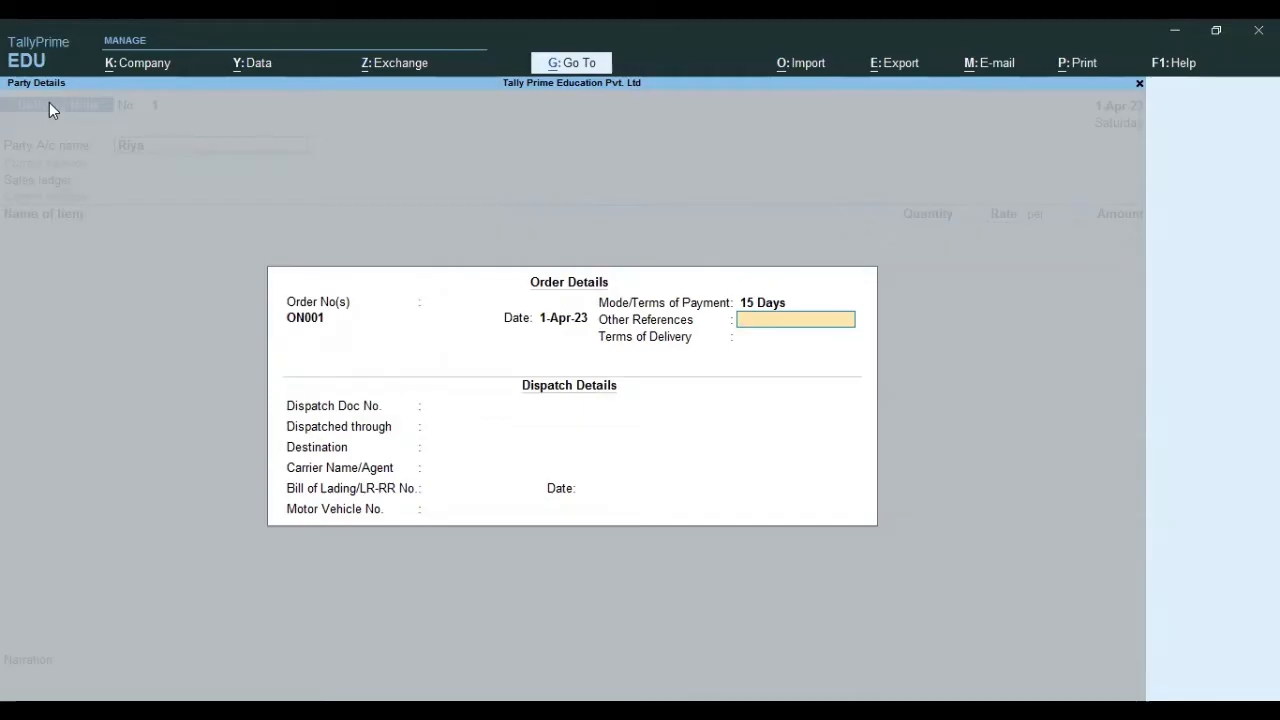
# Leave Other References blank and set the Terms of Delivery to Cash on Delivery
pyautogui.press('Return')
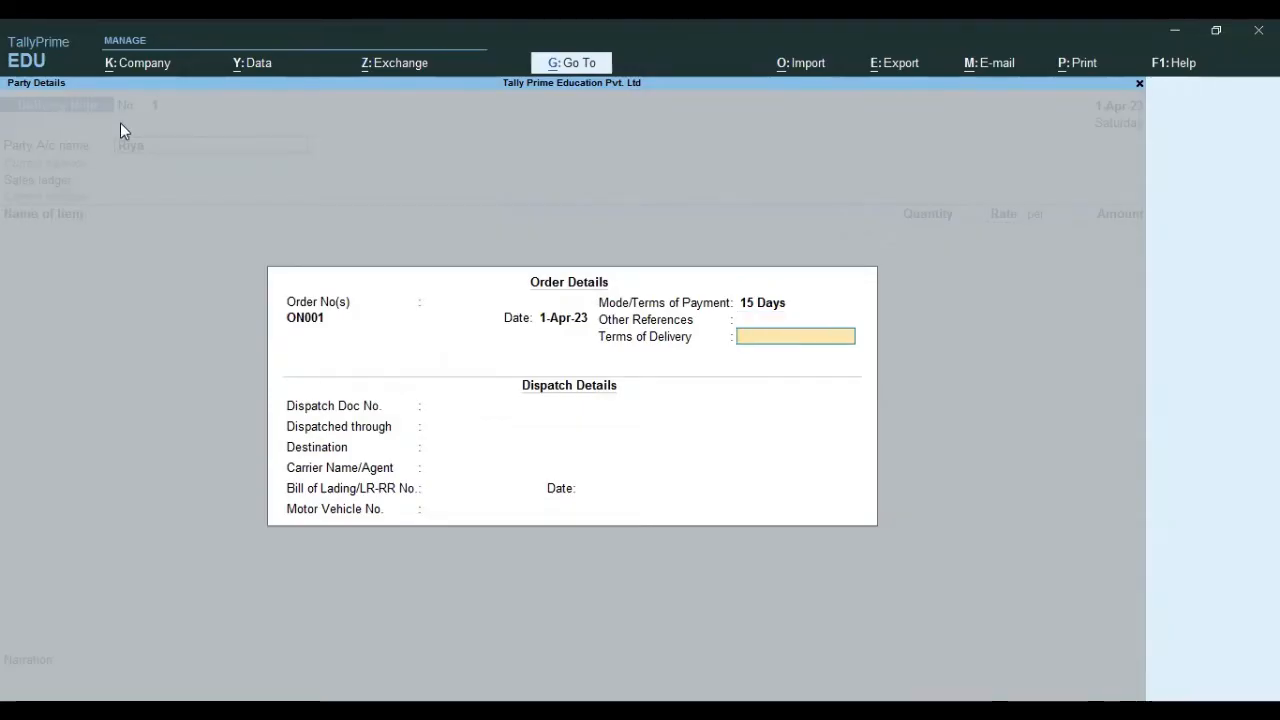
pyautogui.write('C')
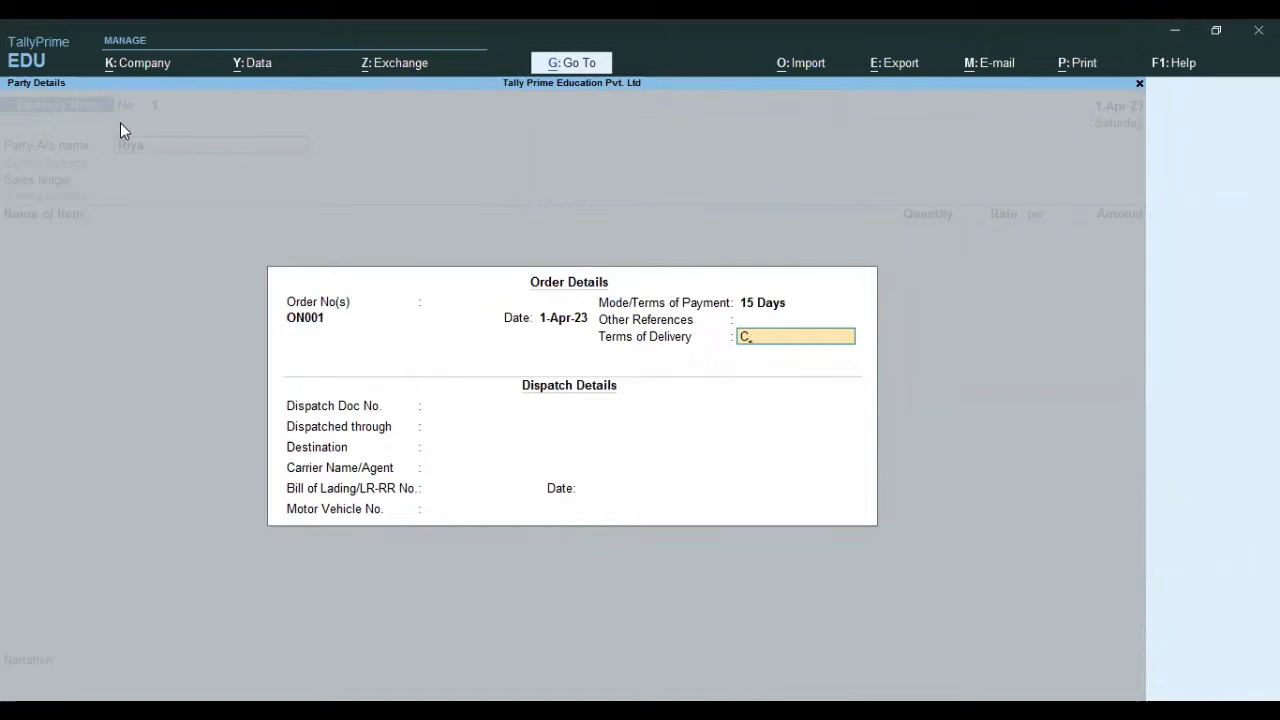
pyautogui.write('OD')
pyautogui.press('Return')
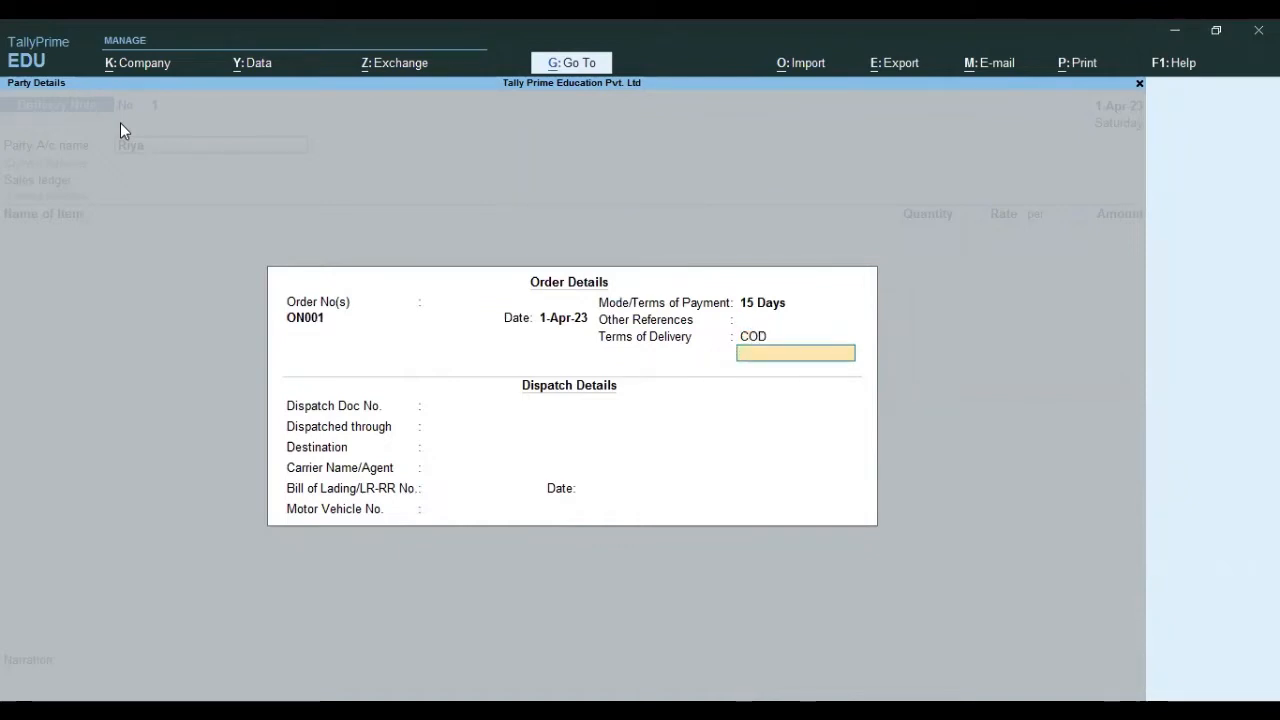
pyautogui.press('BackSpace')
pyautogui.write('Cash on De')
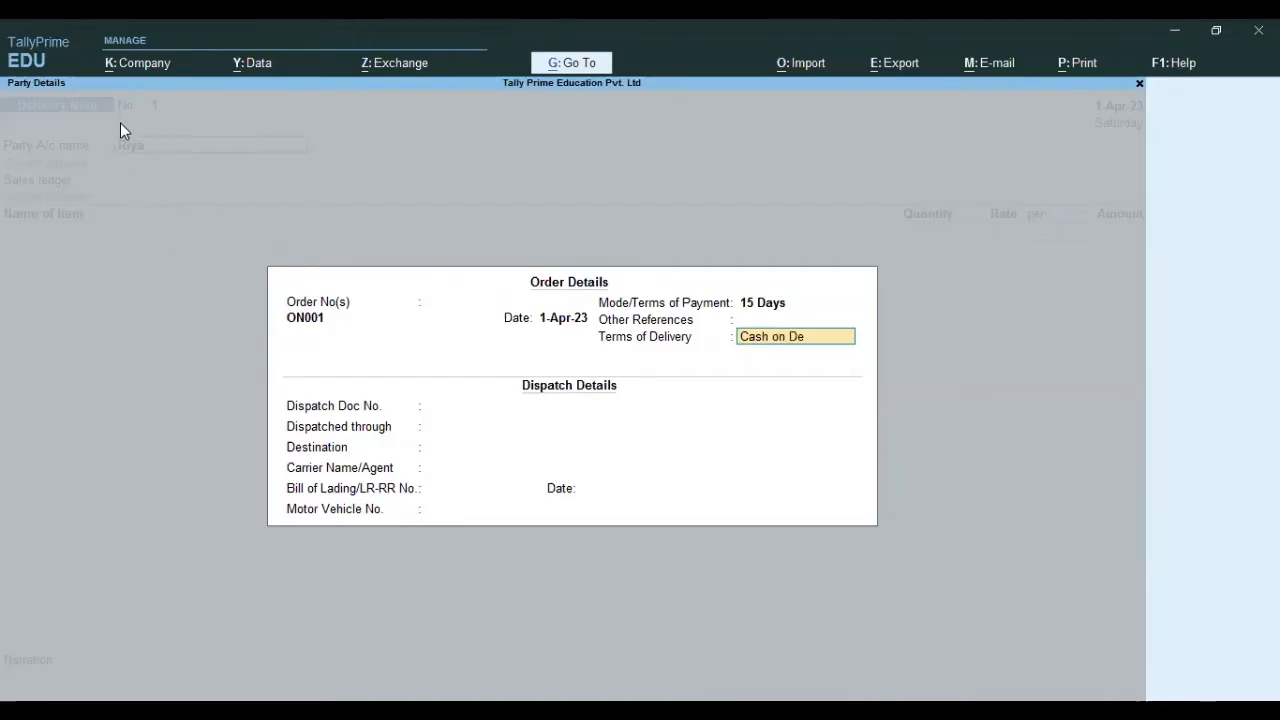
pyautogui.write('livery')
pyautogui.press('Return')
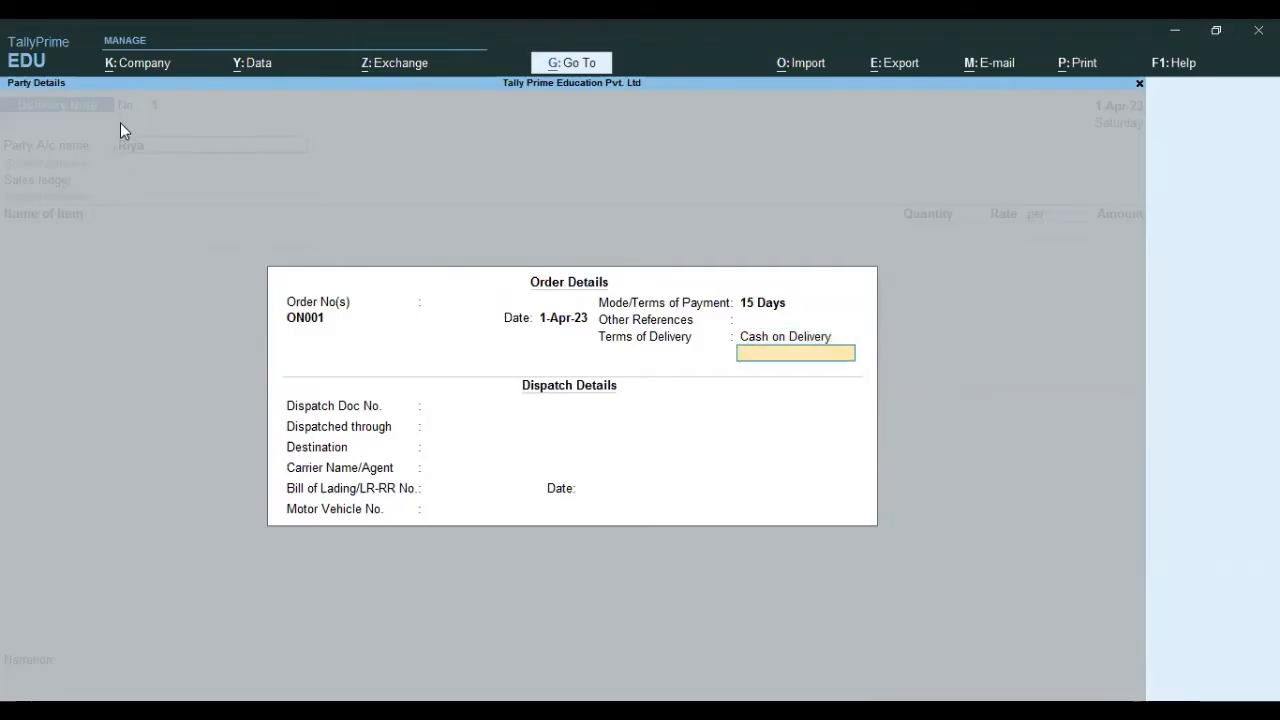
pyautogui.press('Return')
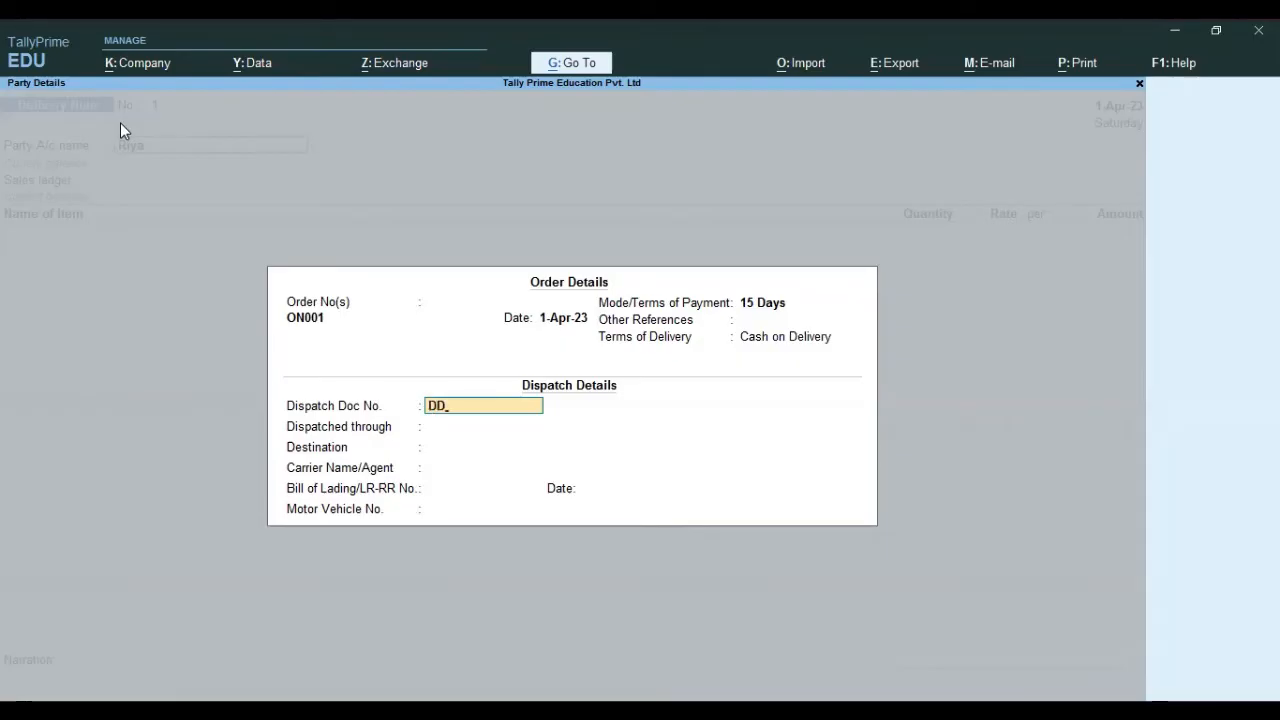
# Fill in the dispatch details with document number DDNO001, dispatched through Pickup, and destination Korba
pyautogui.write('001')
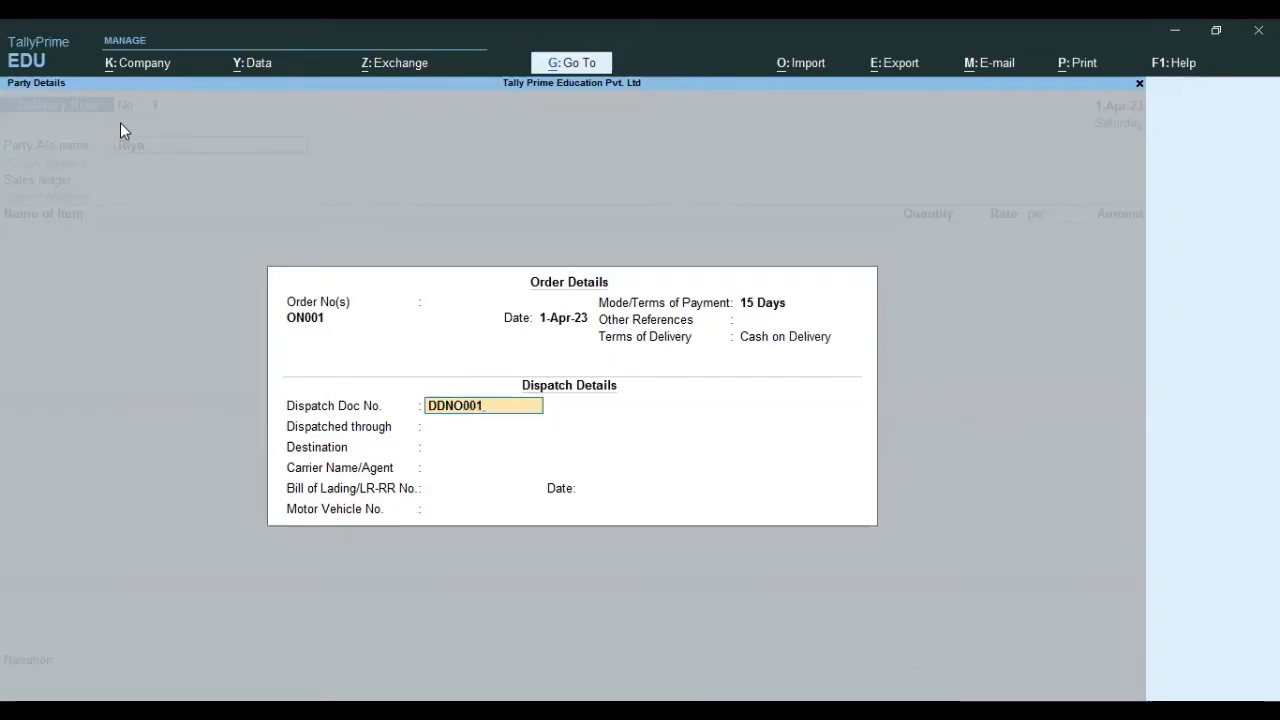
pyautogui.press('Return')
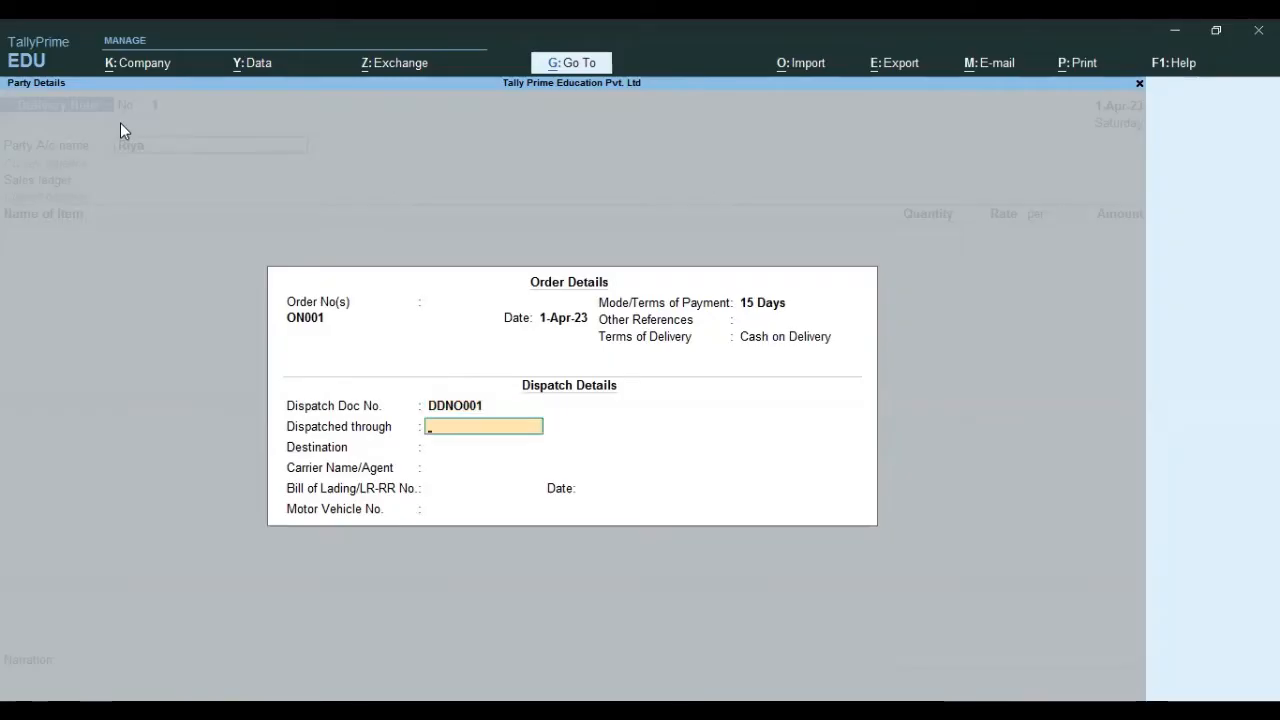
pyautogui.write('Pic')
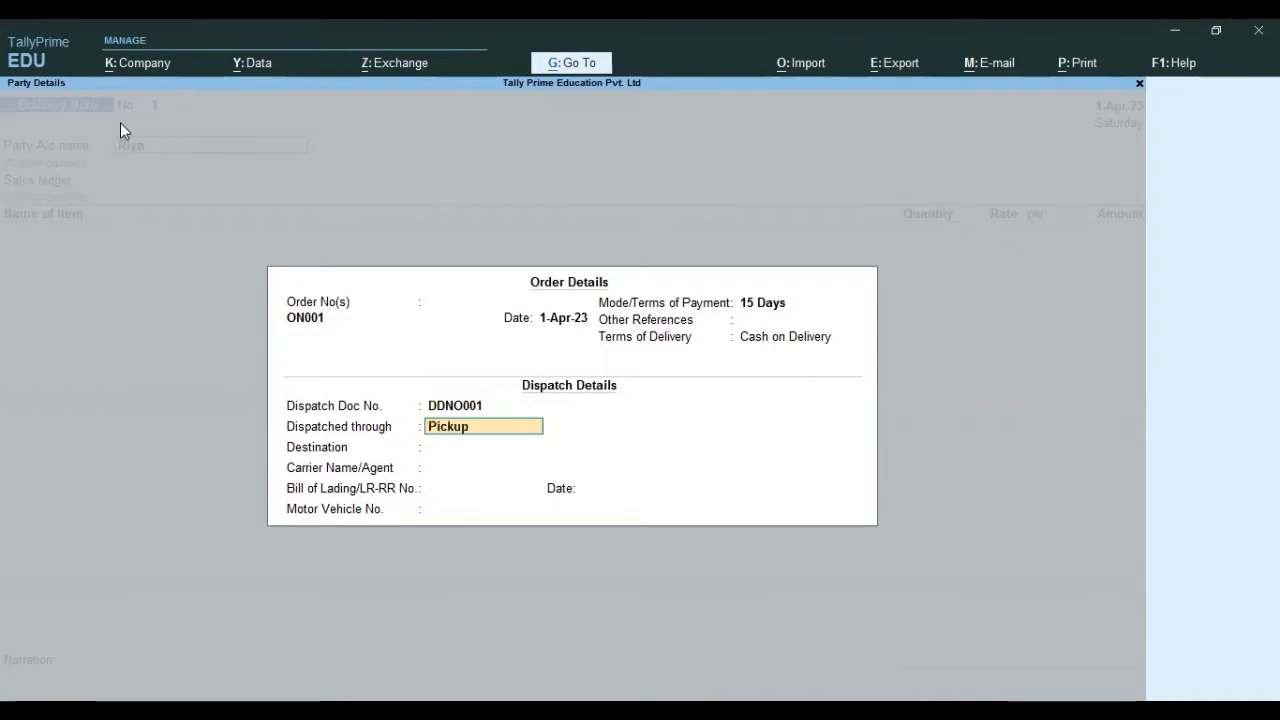
pyautogui.write('kup')
pyautogui.press('Return')
pyautogui.write('Ko')
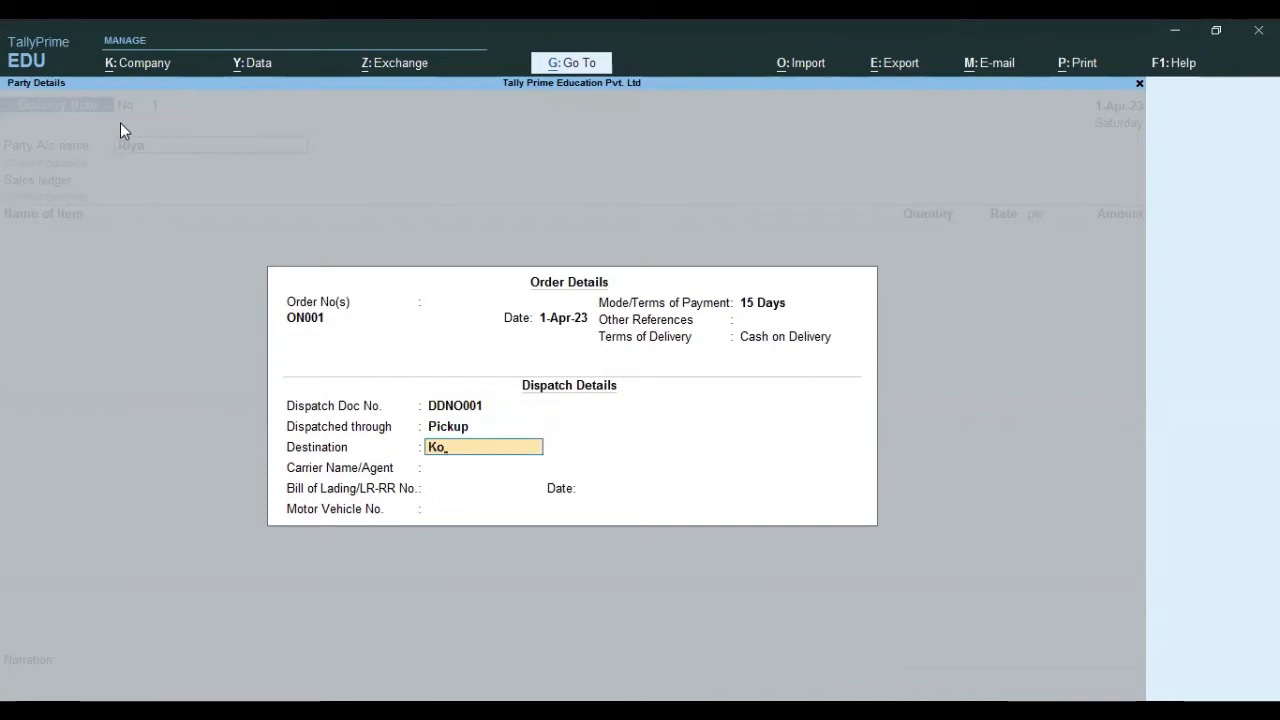
pyautogui.write('rba')
pyautogui.press('Return')
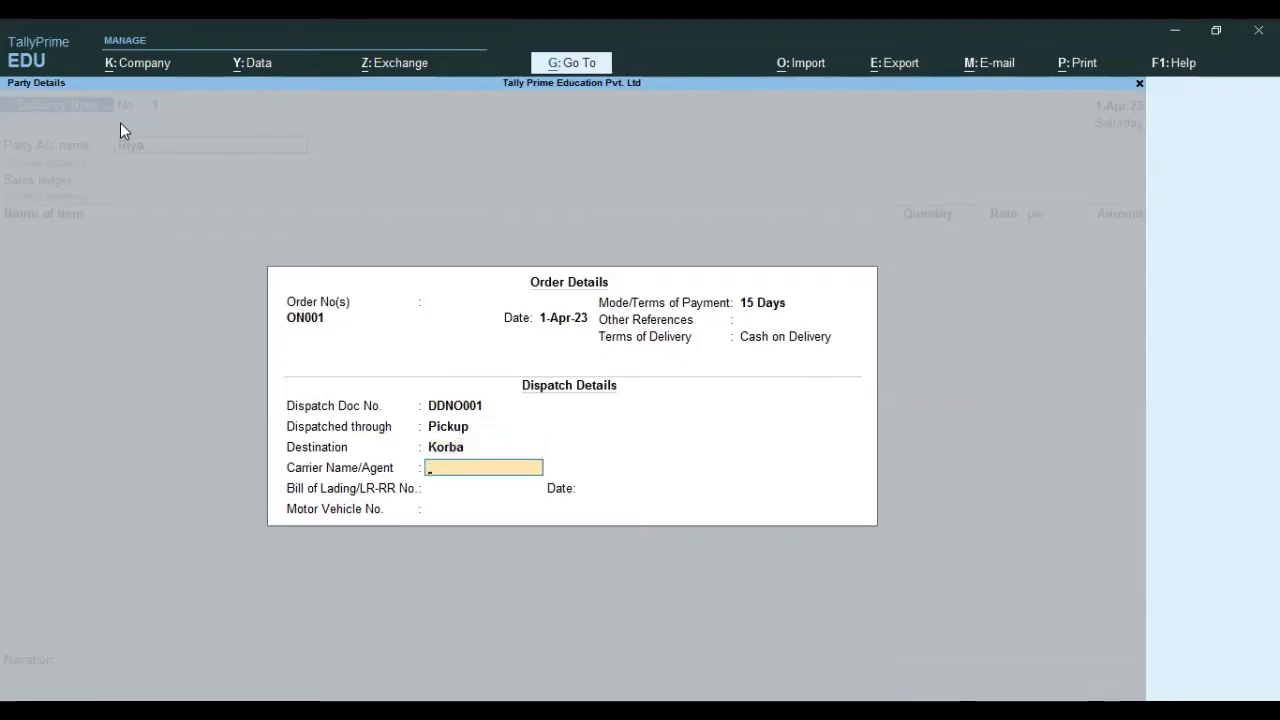
# Enter the carrier agent's name, bill of lading number BLN0001 without a date, and the motor vehicle number, and accept the dispatch details
pyautogui.write('Ram')
pyautogui.press('Return')
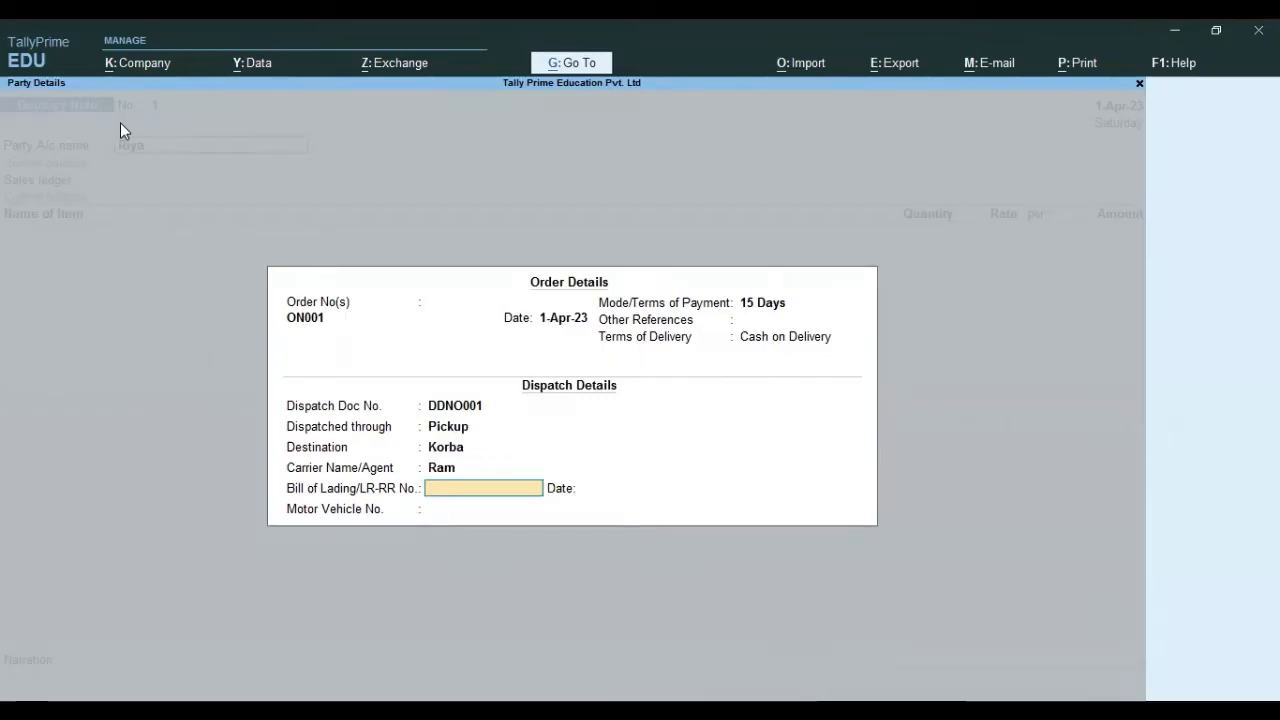
pyautogui.write('Bl')
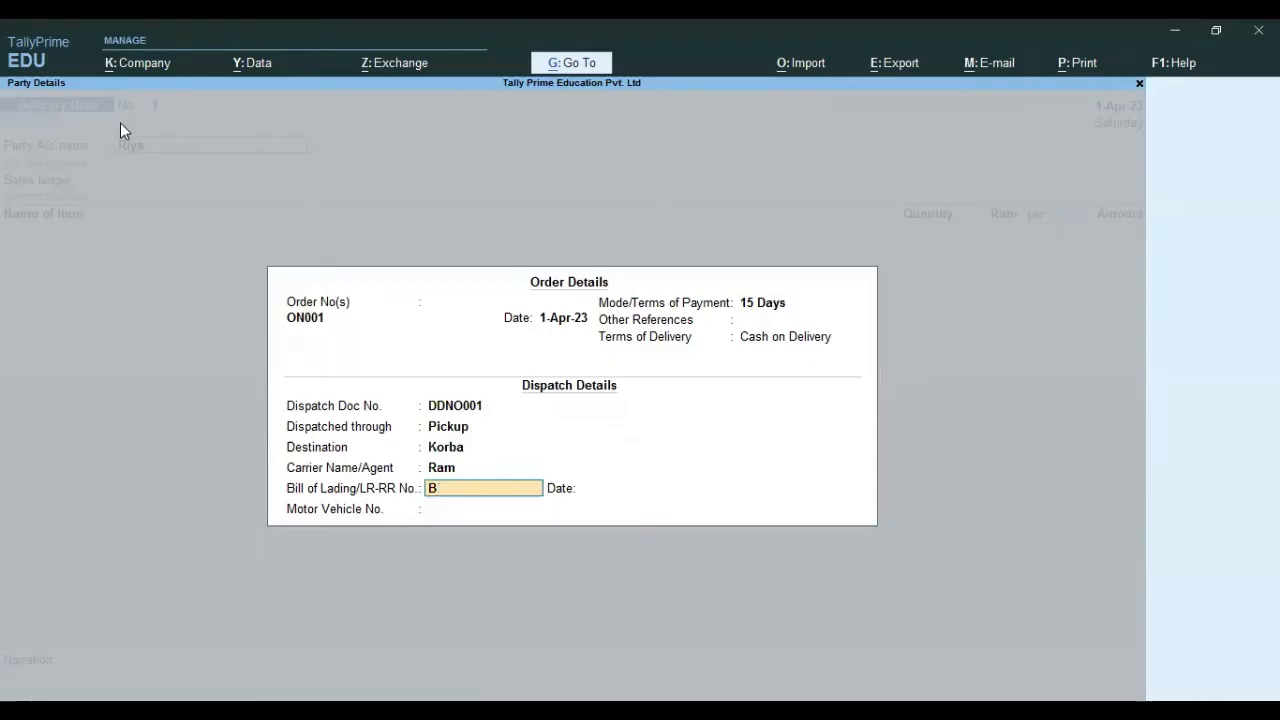
pyautogui.write('N0001')
pyautogui.press('Return')
pyautogui.press('Return')
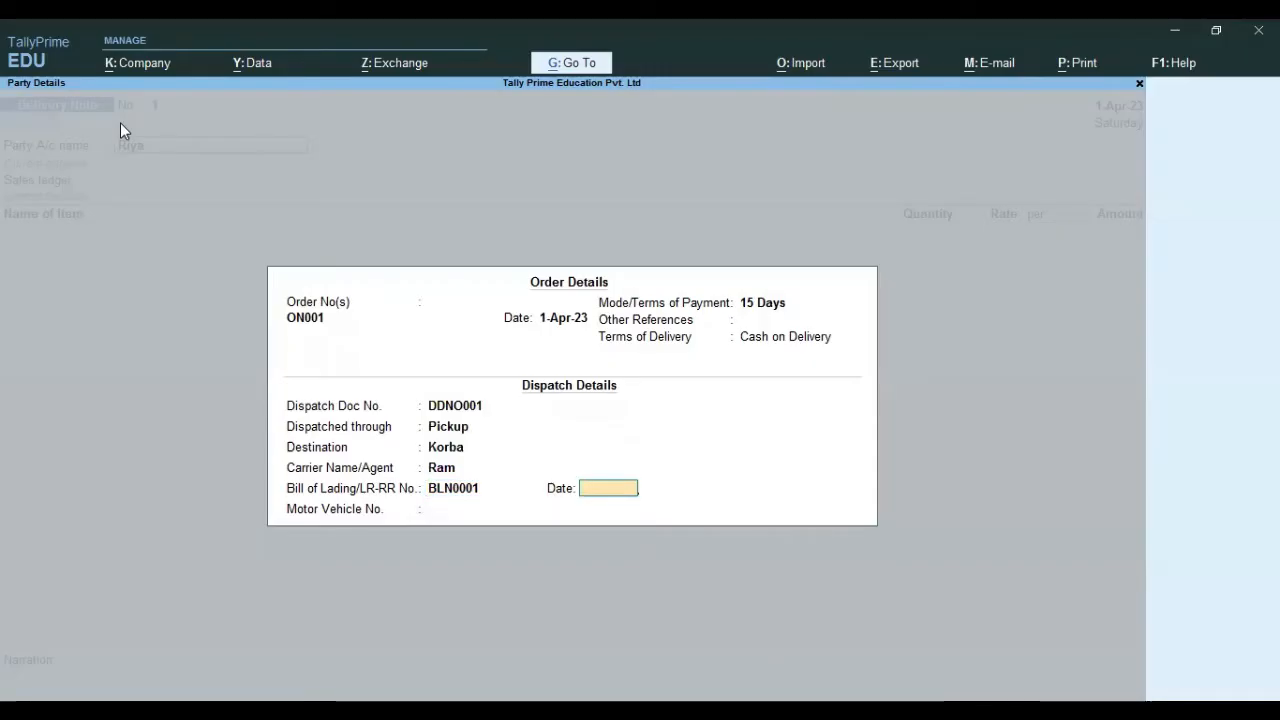
pyautogui.write('CG')
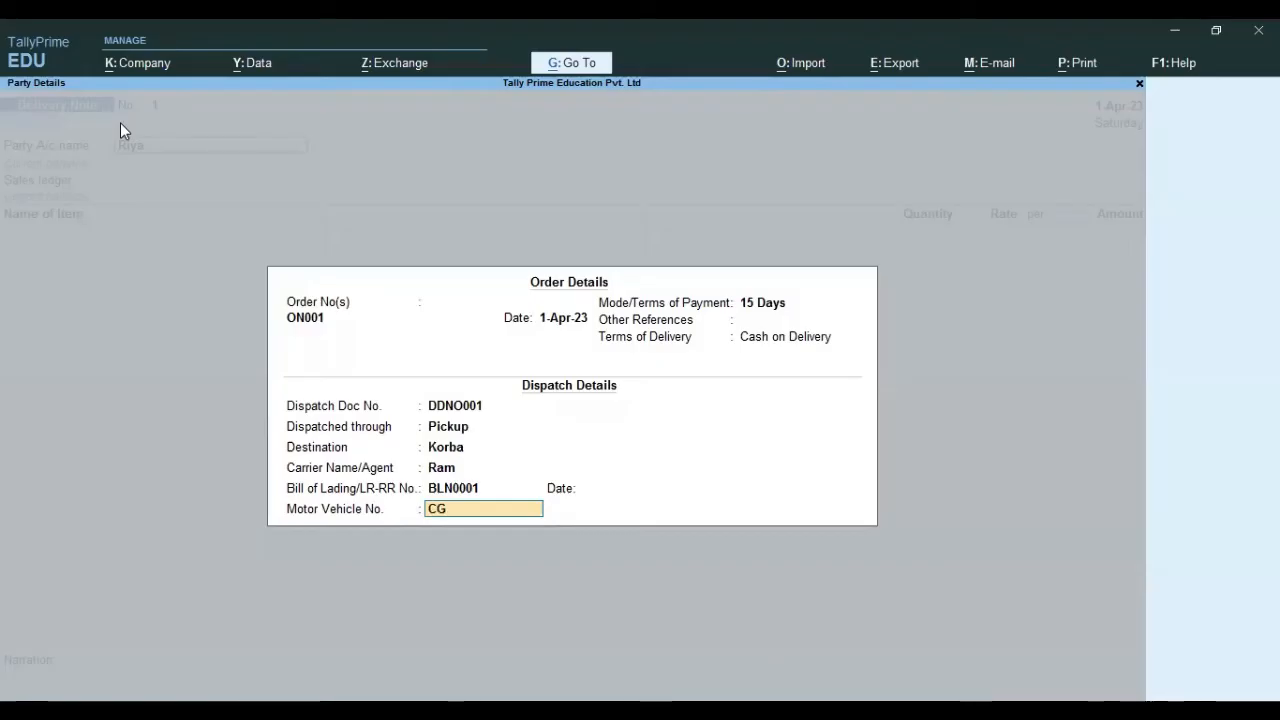
pyautogui.write('-12-AM-5693')
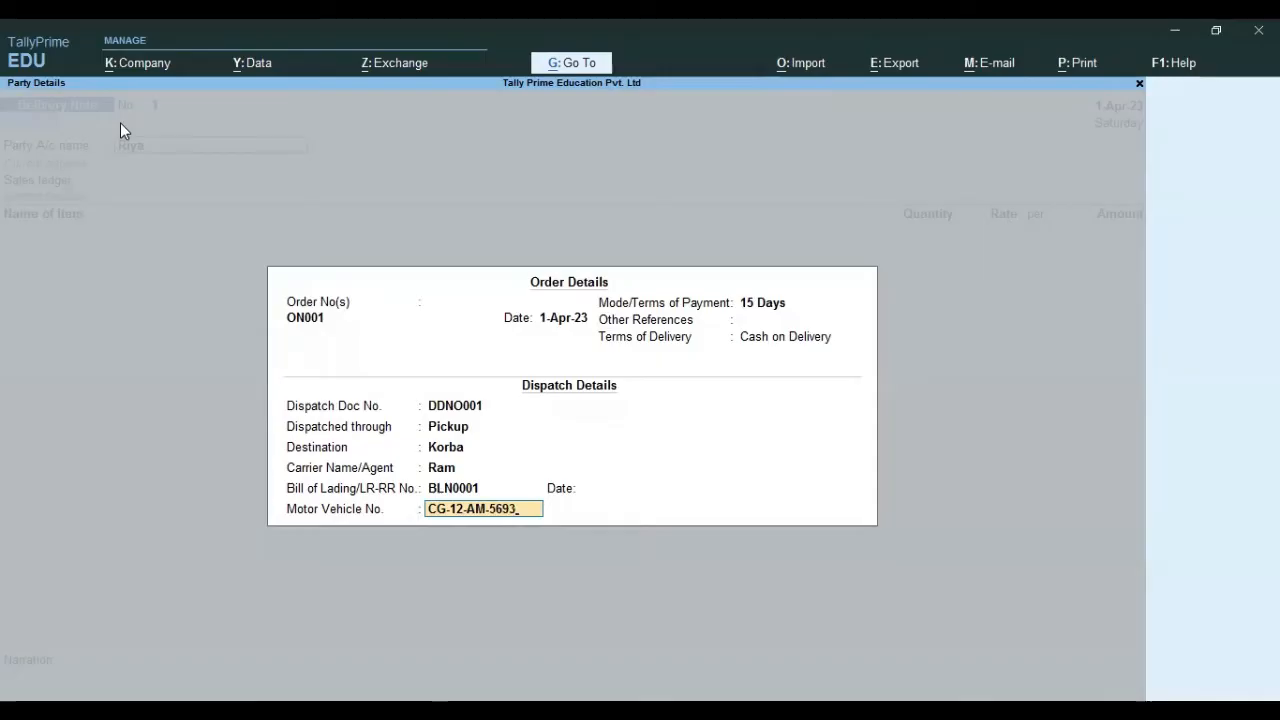
pyautogui.press('Return')
pyautogui.press('Return')
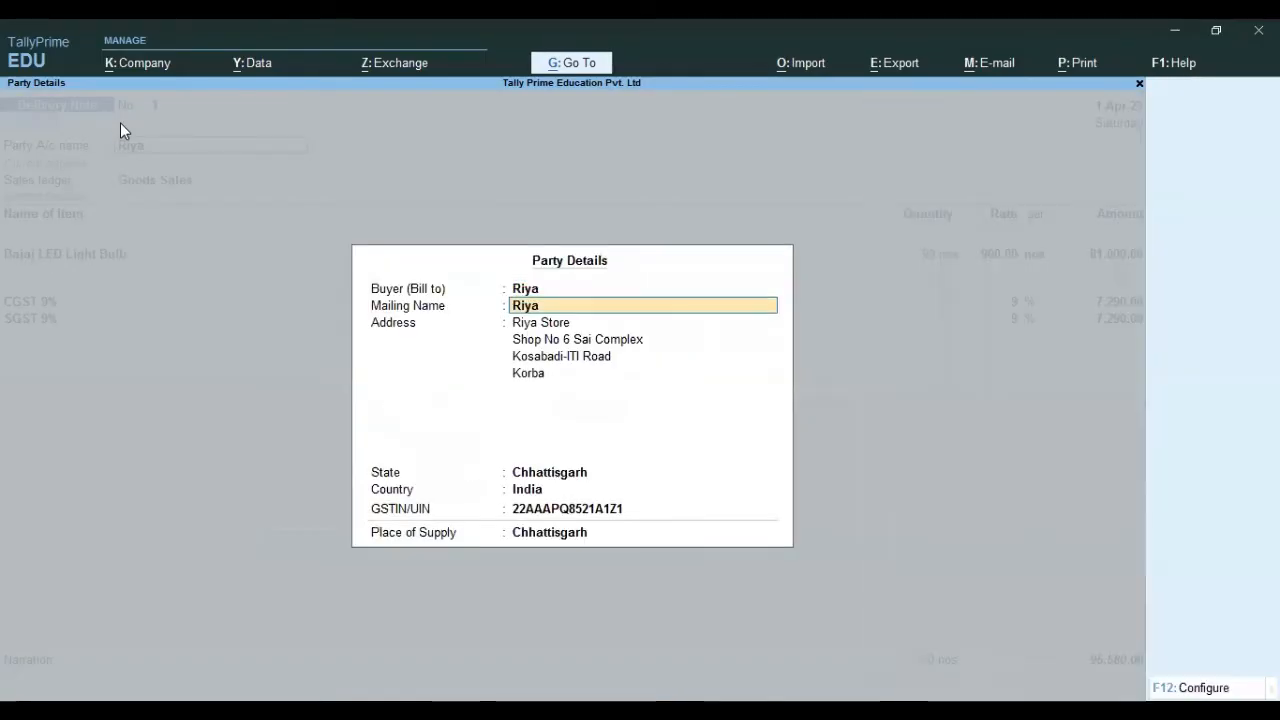
# Accept the customer's prefilled mailing, address, GST and place-of-supply details
pyautogui.press('Return')
pyautogui.press('Return')
pyautogui.press('Return')
pyautogui.press('Return')
pyautogui.press('Return')
pyautogui.press('Return')
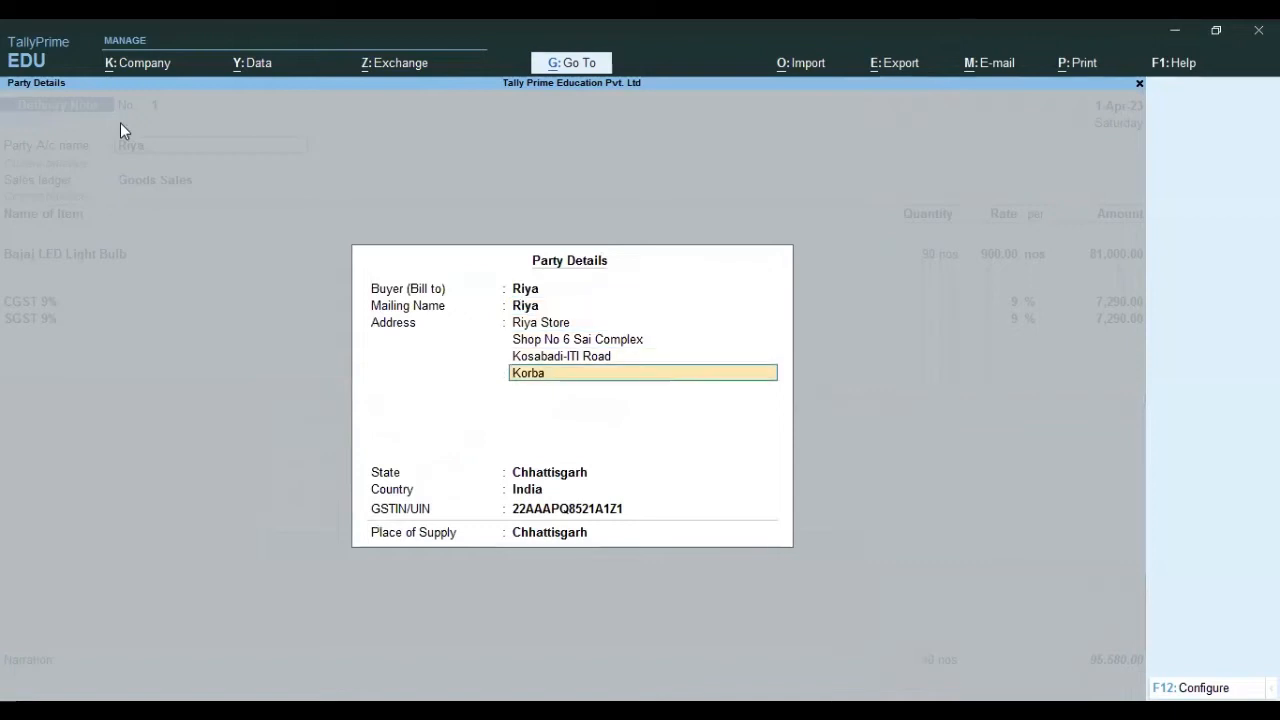
pyautogui.press('Return')
pyautogui.press('Return')
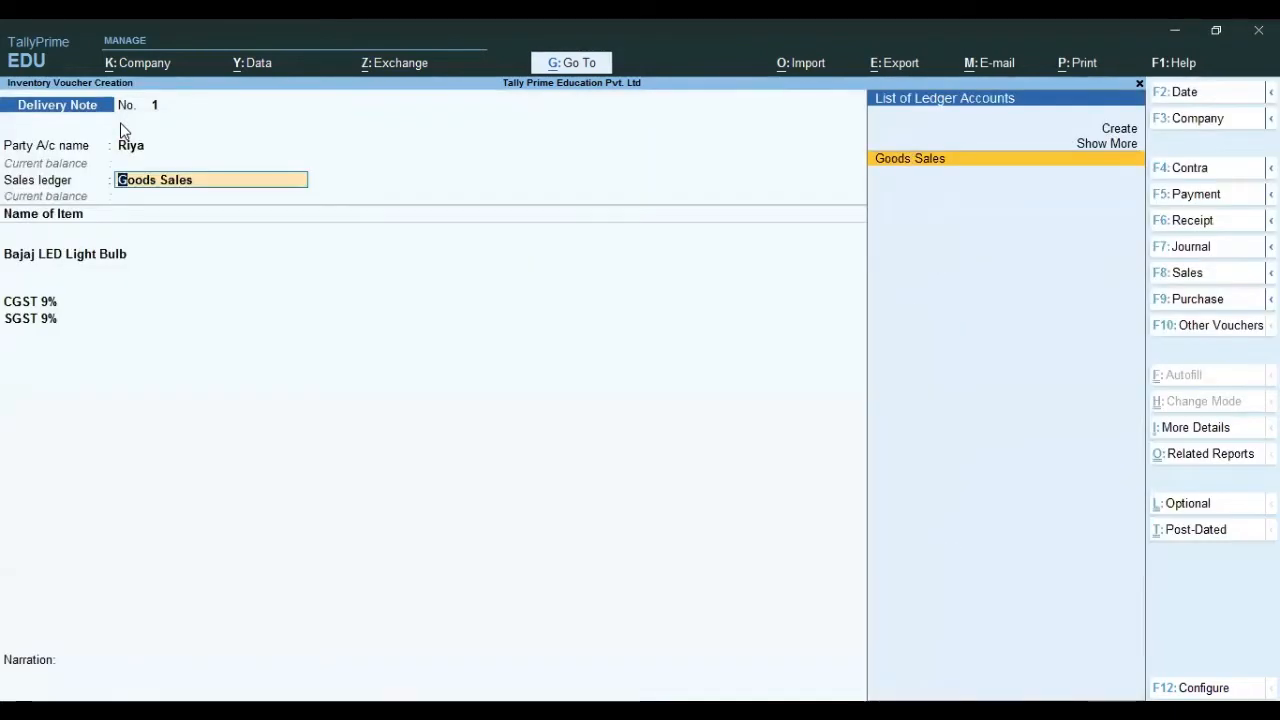
# Keep the Goods Sales ledger and accept the Bajaj LED Light Bulb allocation of 90 nos at 900.00 from the linked order
pyautogui.press('Return')
pyautogui.press('Return')
pyautogui.press('Return')
pyautogui.press('Return')
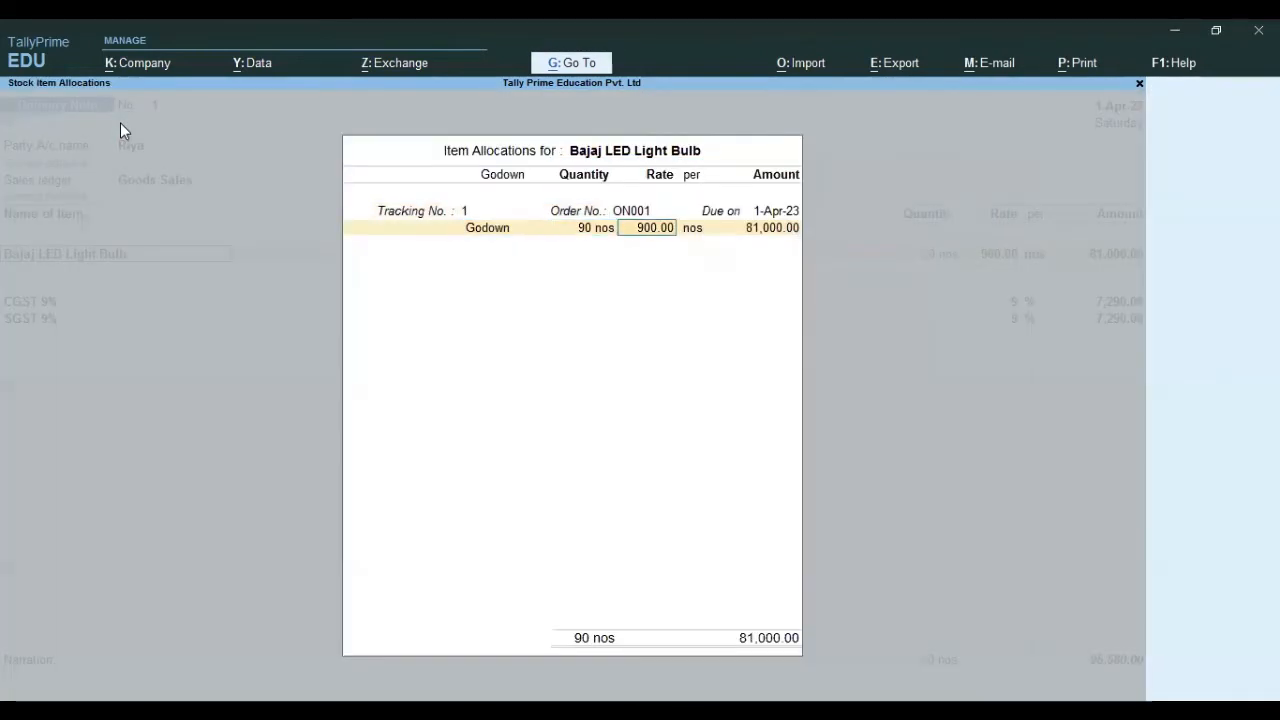
pyautogui.press('Return')
pyautogui.press('Return')
pyautogui.press('Return')
pyautogui.press('Return')
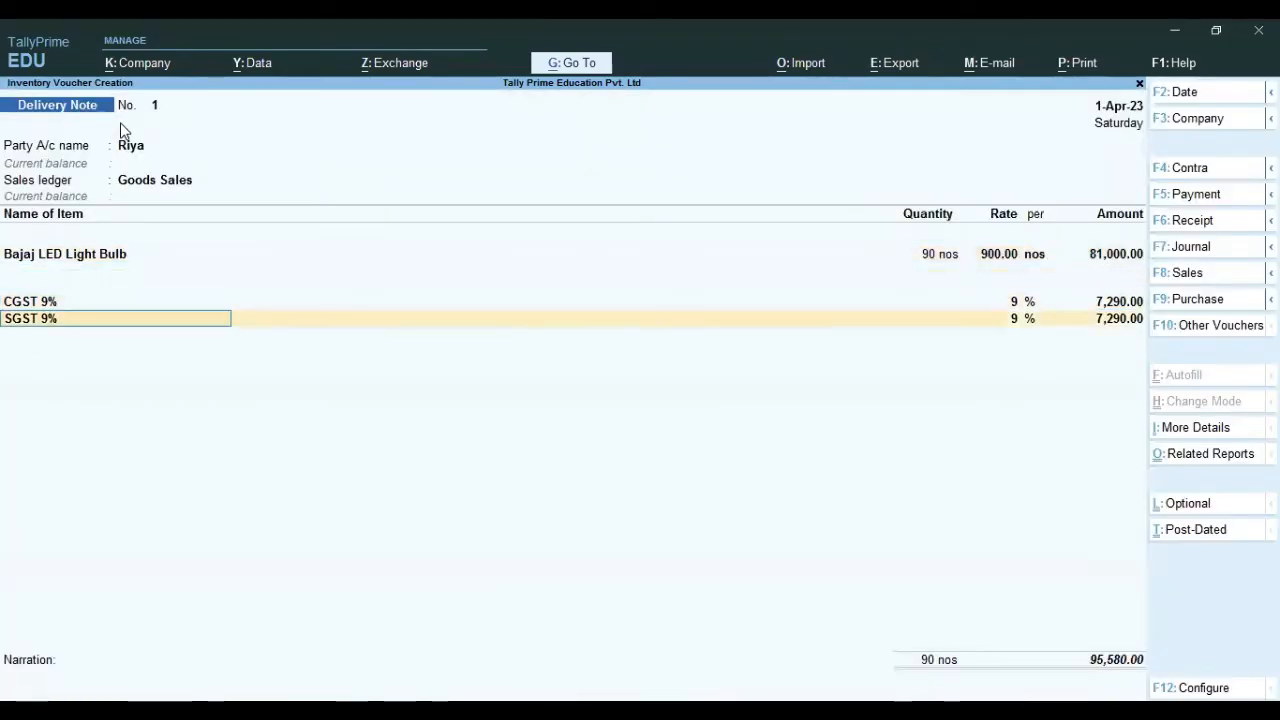
# Keep the CGST 9% and SGST 9% lines, leave the narration blank and save the delivery note
pyautogui.press('Return')
pyautogui.press('Return')
pyautogui.press('Return')
pyautogui.press('Return')
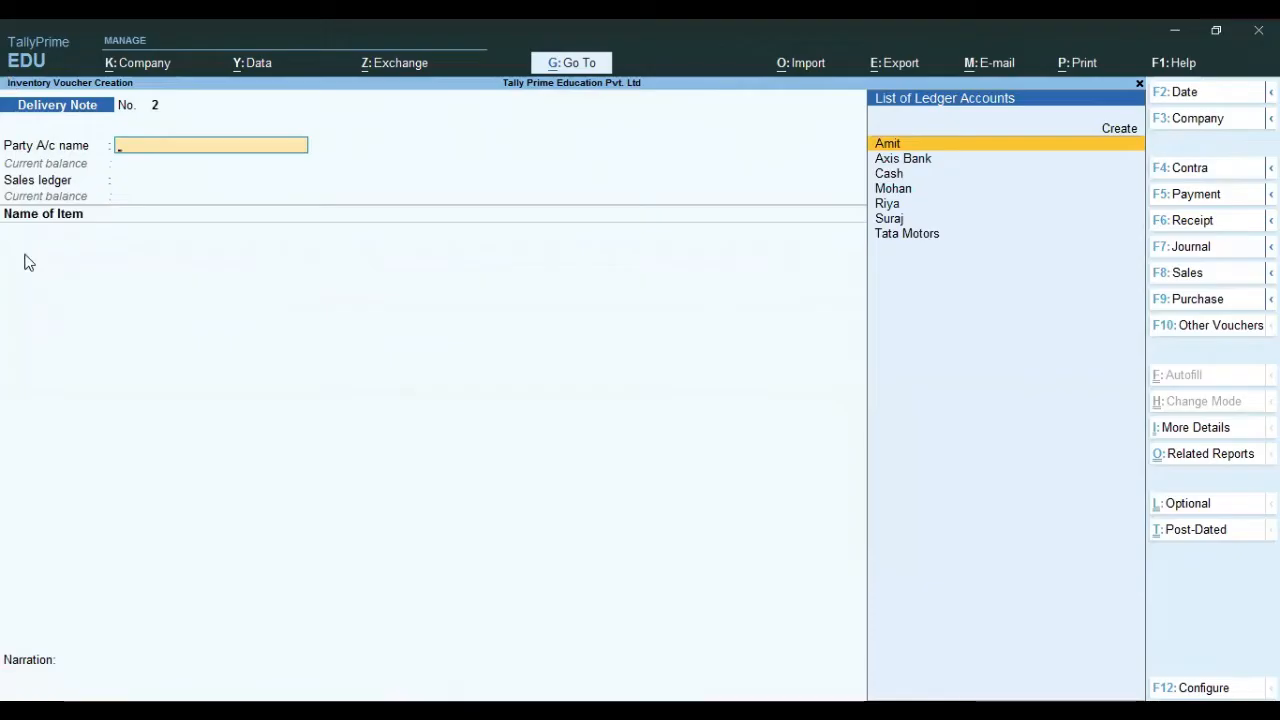
# Leave voucher creation and show the list of additional reports
pyautogui.press('Escape')
pyautogui.press('Down')
pyautogui.press('Down')
pyautogui.press('Down')
pyautogui.press('Down')
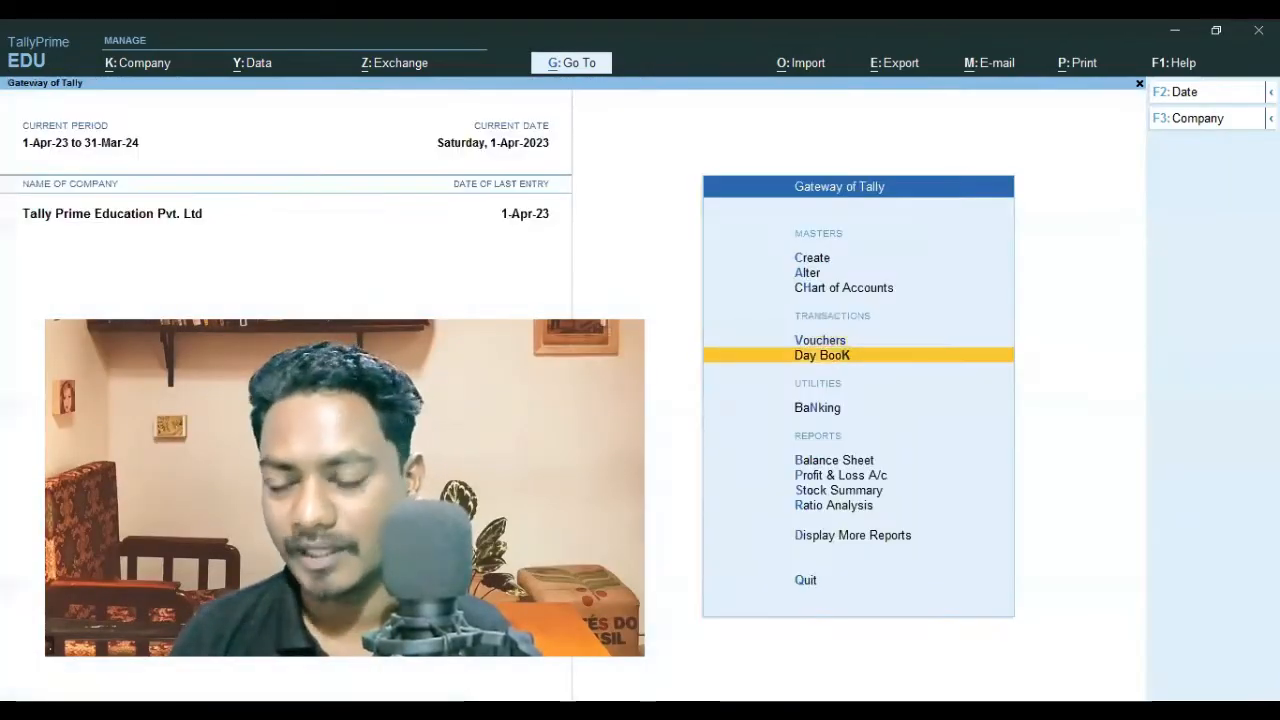
pyautogui.press('Down')
pyautogui.press('Down')
pyautogui.press('Down')
pyautogui.press('Return')
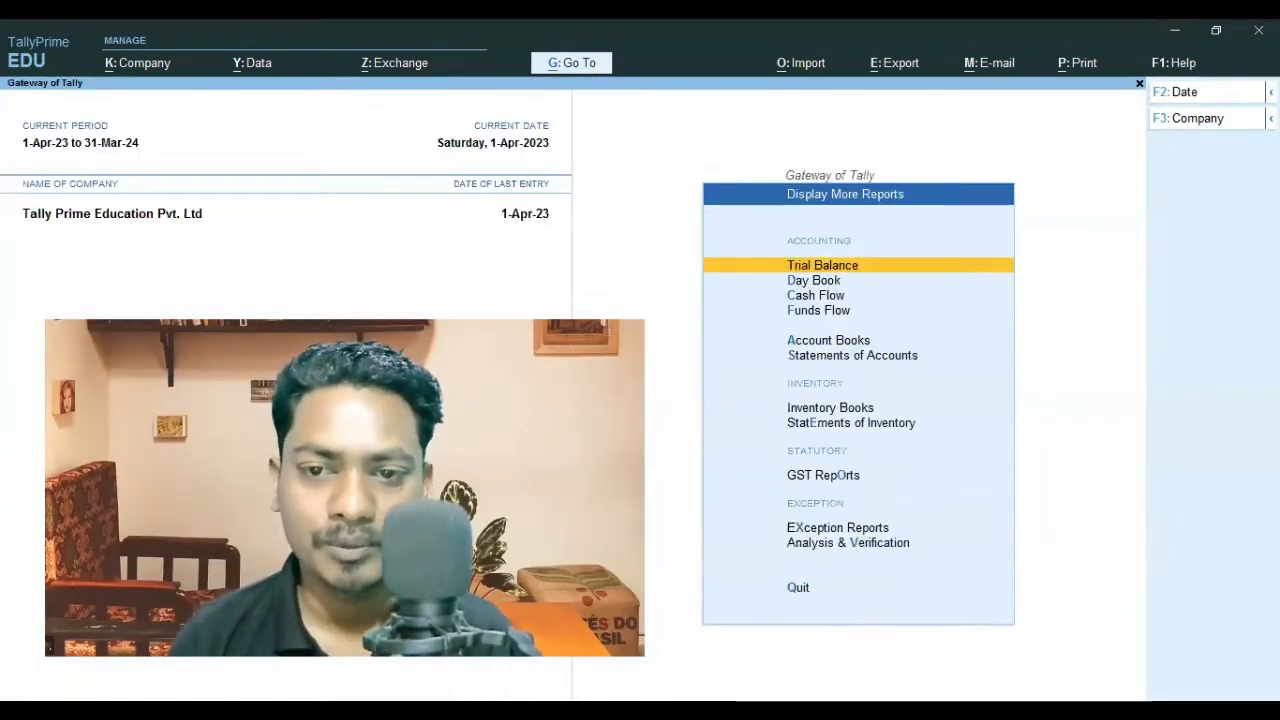
# Open the GSTR-1 return from the statutory GST reports
pyautogui.press('Down')
pyautogui.press('Down')
pyautogui.press('Down')
pyautogui.press('Down')
pyautogui.press('Down')
pyautogui.press('Down')
pyautogui.press('Down')
pyautogui.press('Down')
pyautogui.press('Down')
pyautogui.press('Up')
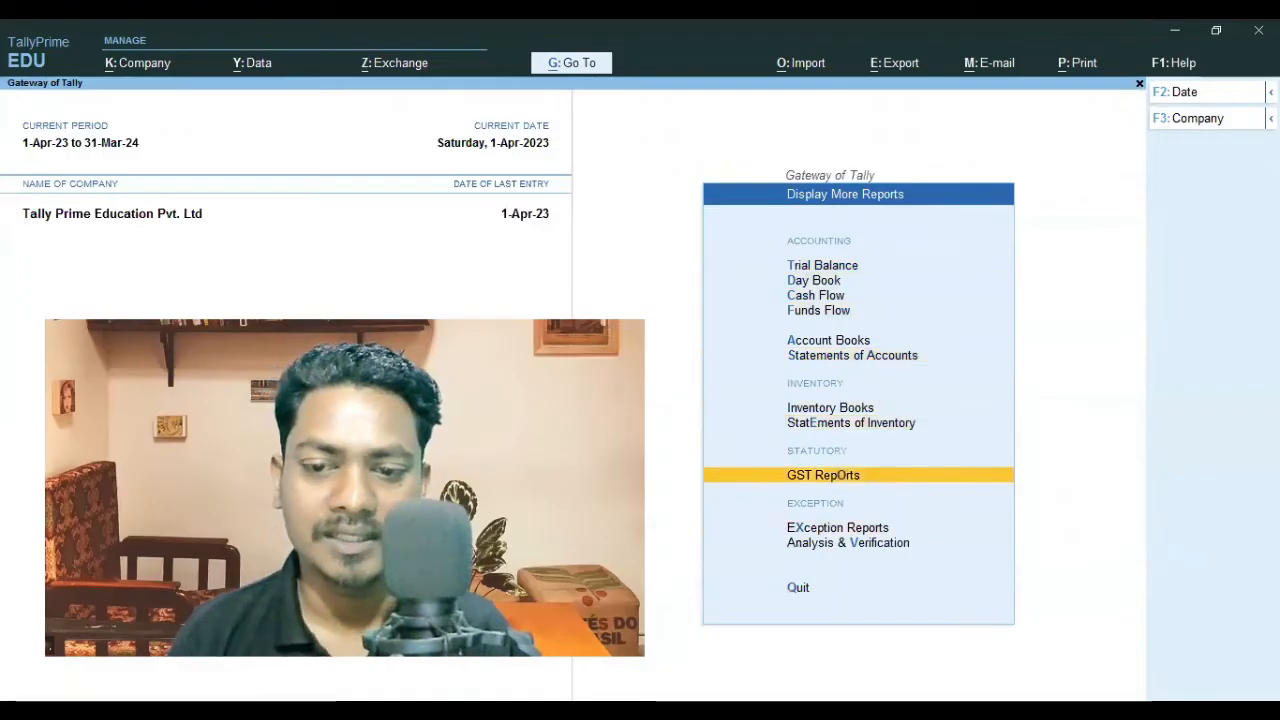
pyautogui.press('Return')
pyautogui.press('Return')
# Open the breakdown of vouchers not relevant in this GSTR-1 return
pyautogui.press('Down')
pyautogui.press('Down')
pyautogui.press('Down')
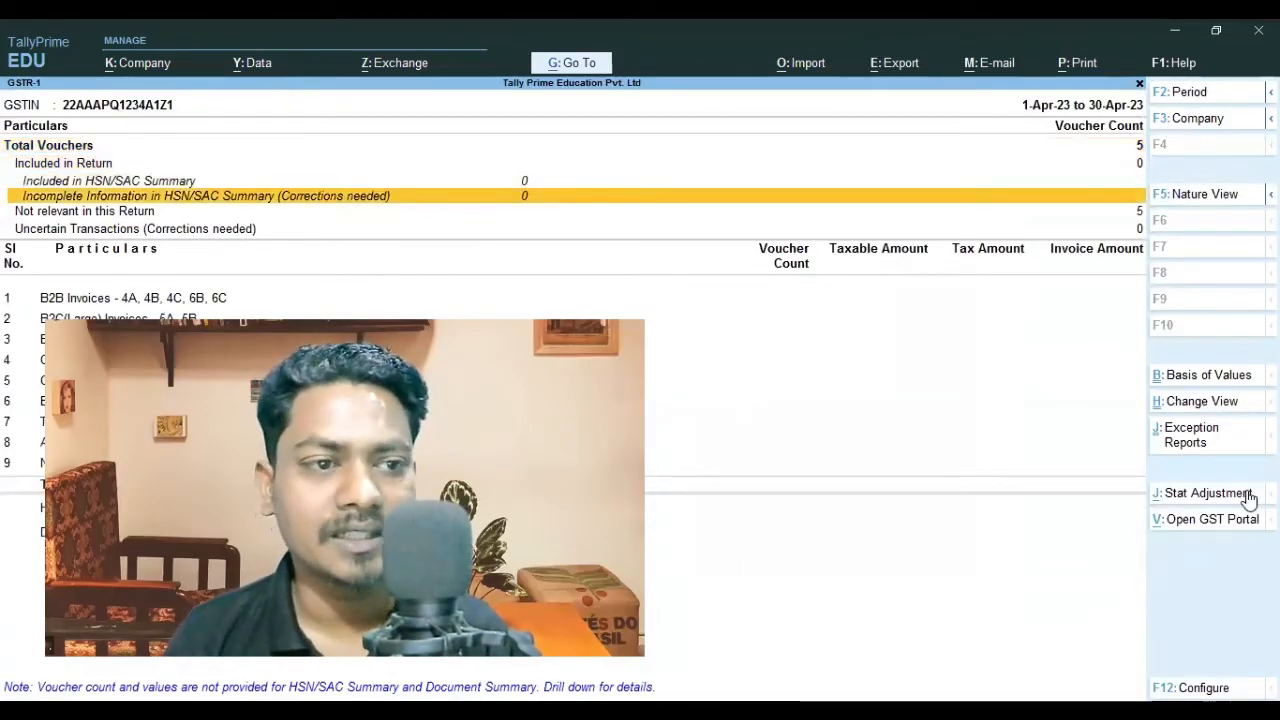
pyautogui.press('Down')
pyautogui.press('Return')
# View the voucher registers for Order Vouchers and Inventory Vouchers, closing each one
pyautogui.press('Down')
pyautogui.press('Down')
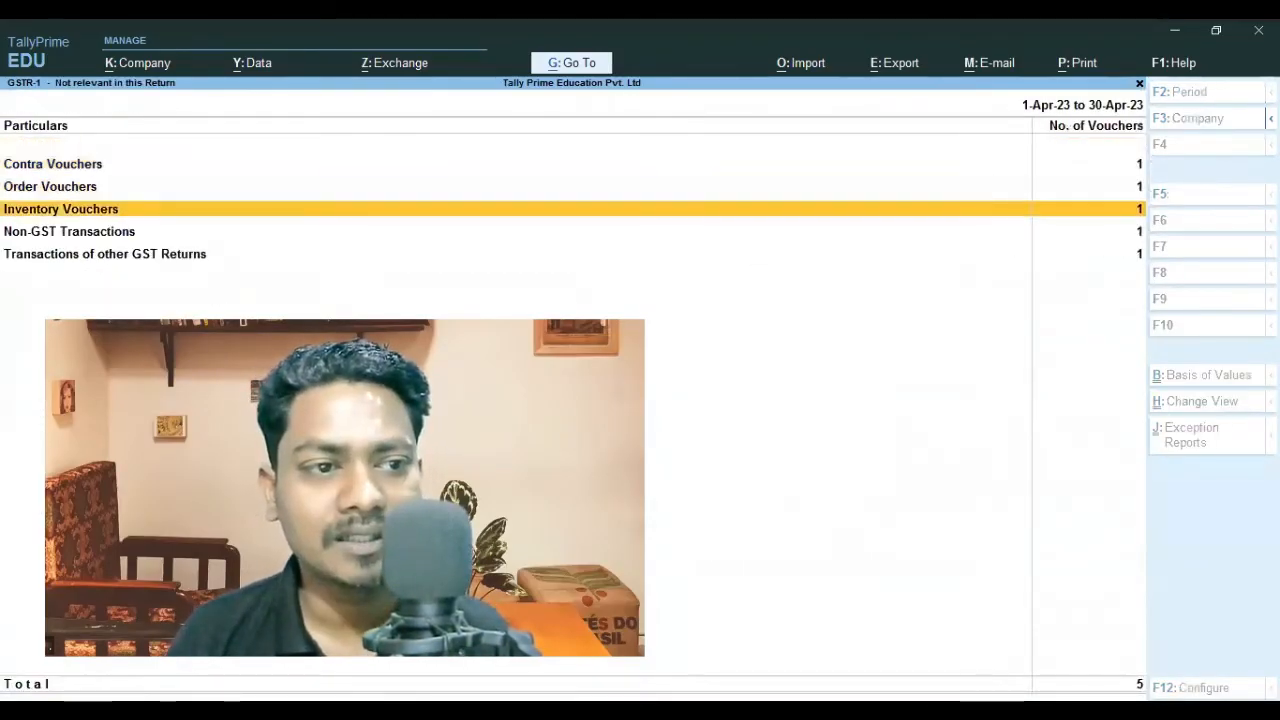
pyautogui.press('Up')
pyautogui.press('Return')
pyautogui.press('Escape')
pyautogui.press('Down')
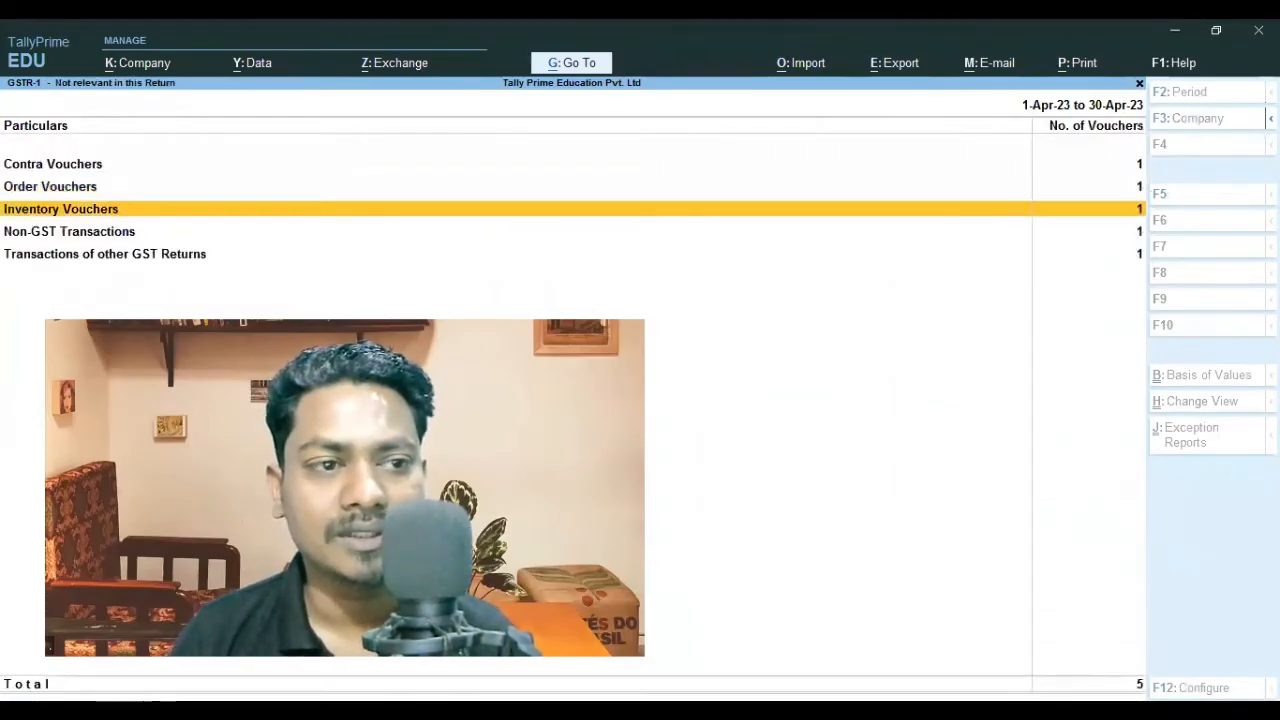
pyautogui.press('Return')
pyautogui.press('Escape')
# View the Non-GST Transactions and Transactions of other GST Returns registers, and go back to the GSTR-1 summary
pyautogui.press('Down')
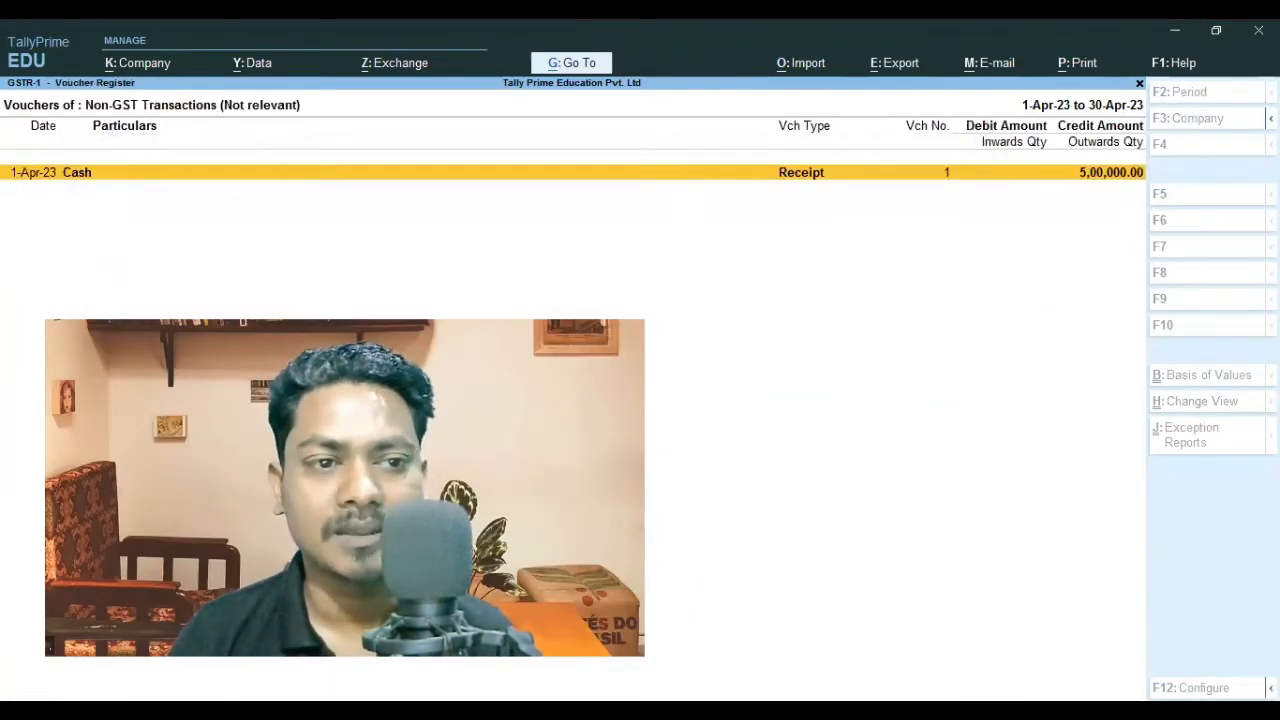
pyautogui.press('Return')
pyautogui.press('Escape')
pyautogui.press('Down')
pyautogui.press('Return')
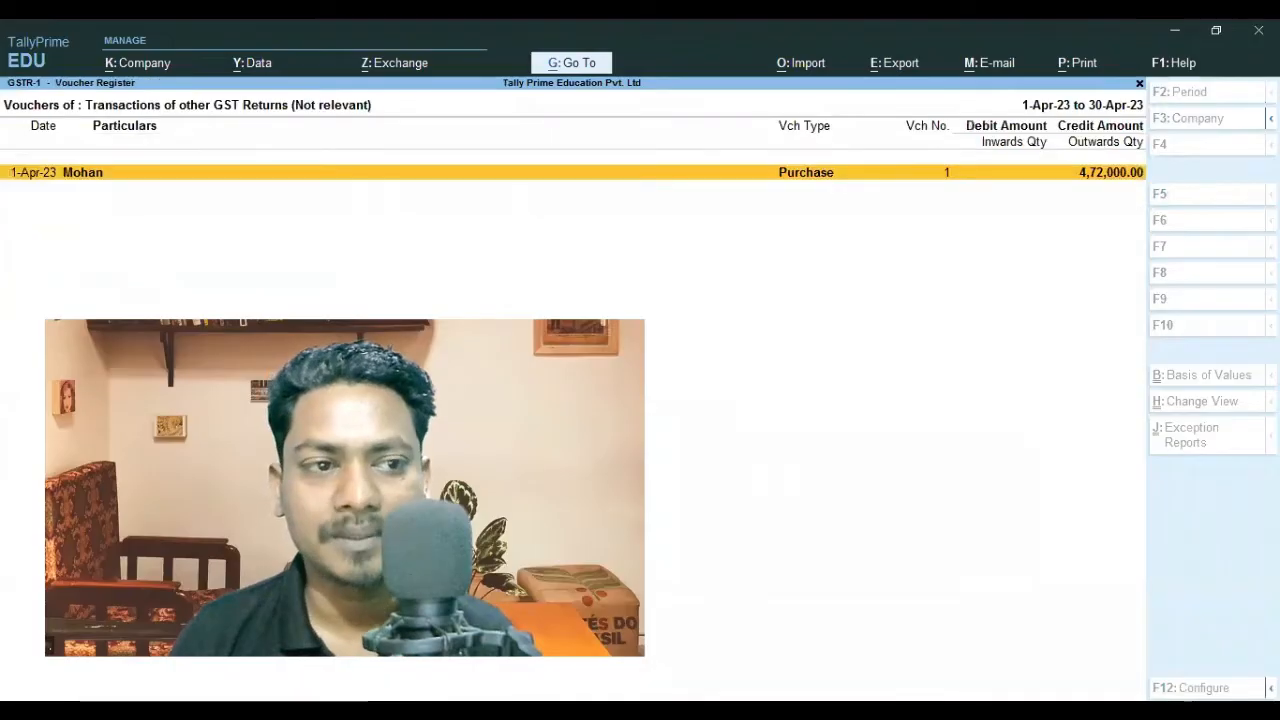
pyautogui.press('Escape')
pyautogui.press('Escape')
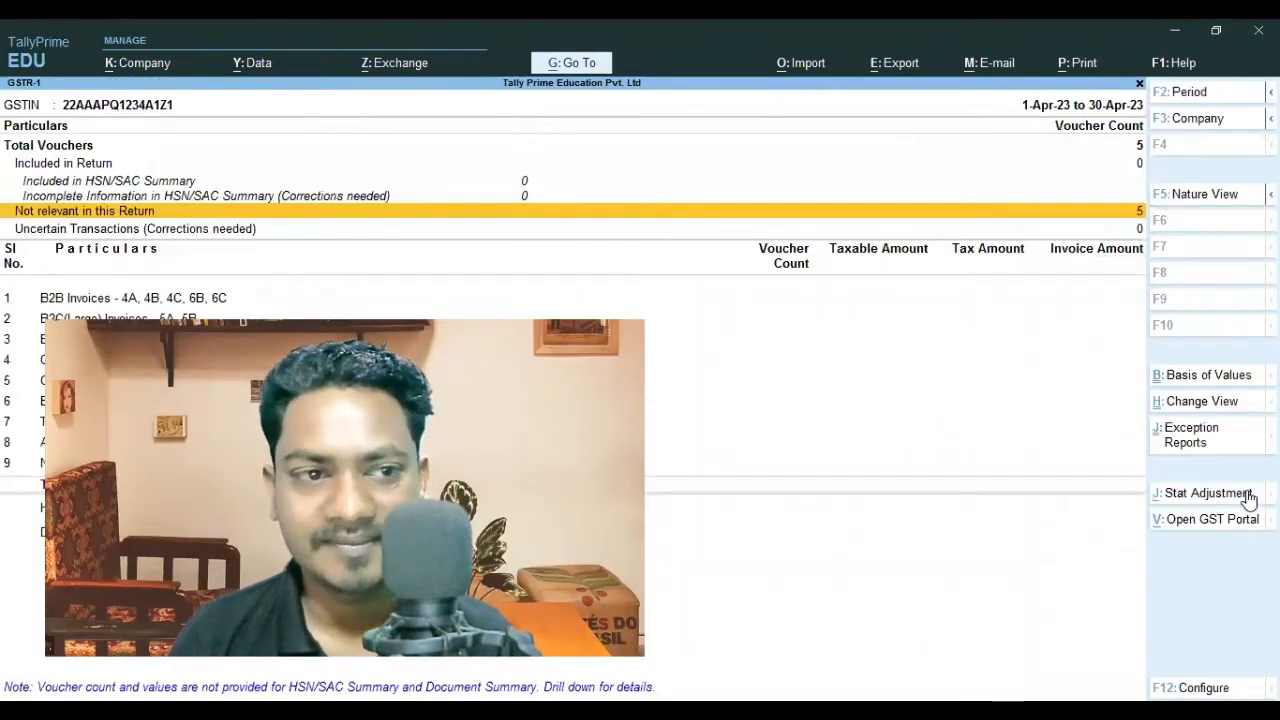
# Reopen the GSTR-1 return from the GST reports and check its voucher summary down to Uncertain Transactions
pyautogui.press('Escape')
pyautogui.press('Down')
pyautogui.press('Down')
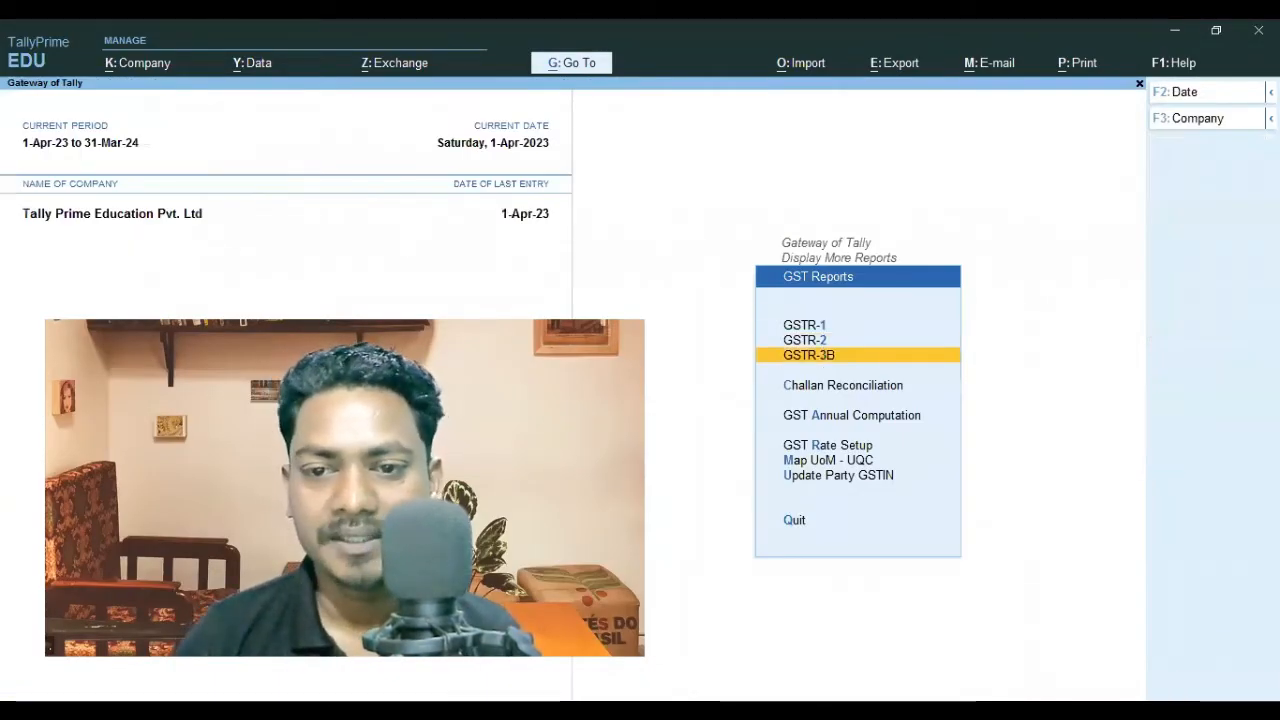
pyautogui.press('Up')
pyautogui.press('Up')
pyautogui.press('Return')
pyautogui.press('Down')
pyautogui.press('Down')
pyautogui.press('Down')
pyautogui.press('Down')
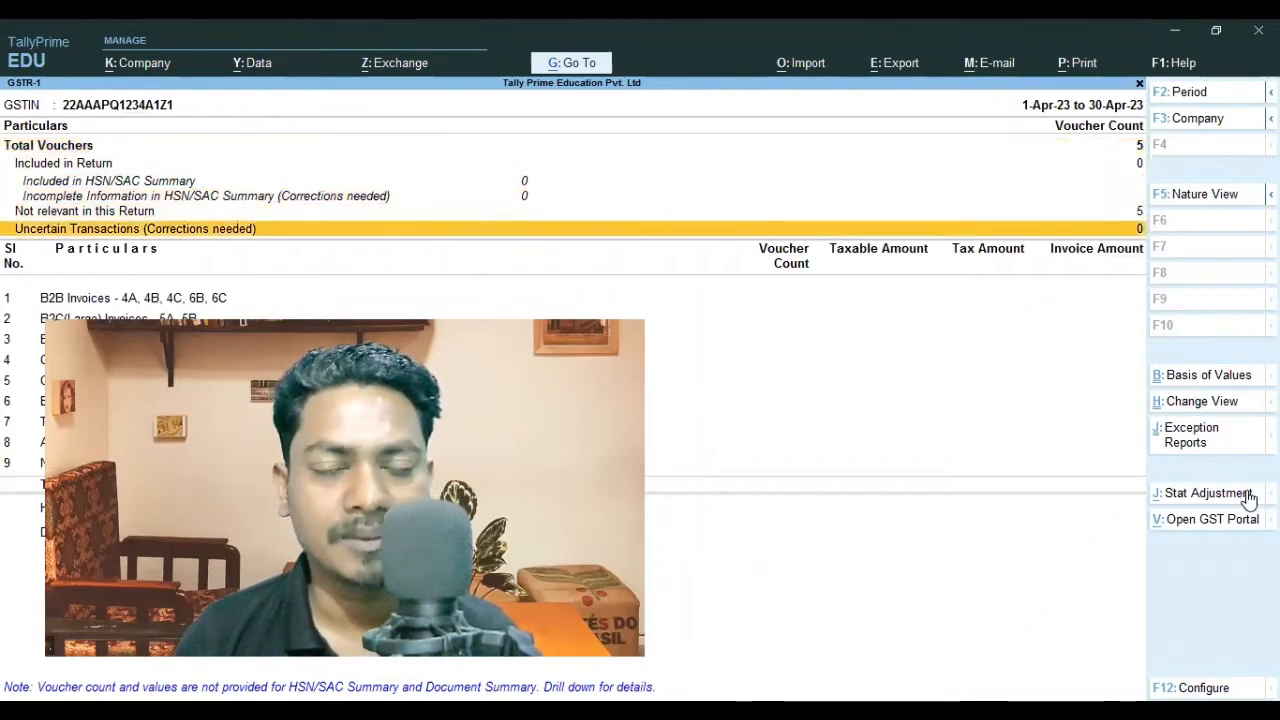
# View the GSTR-2 and GSTR-3B returns one after the other, closing each one
pyautogui.press('Escape')
pyautogui.press('Down')
pyautogui.press('Return')
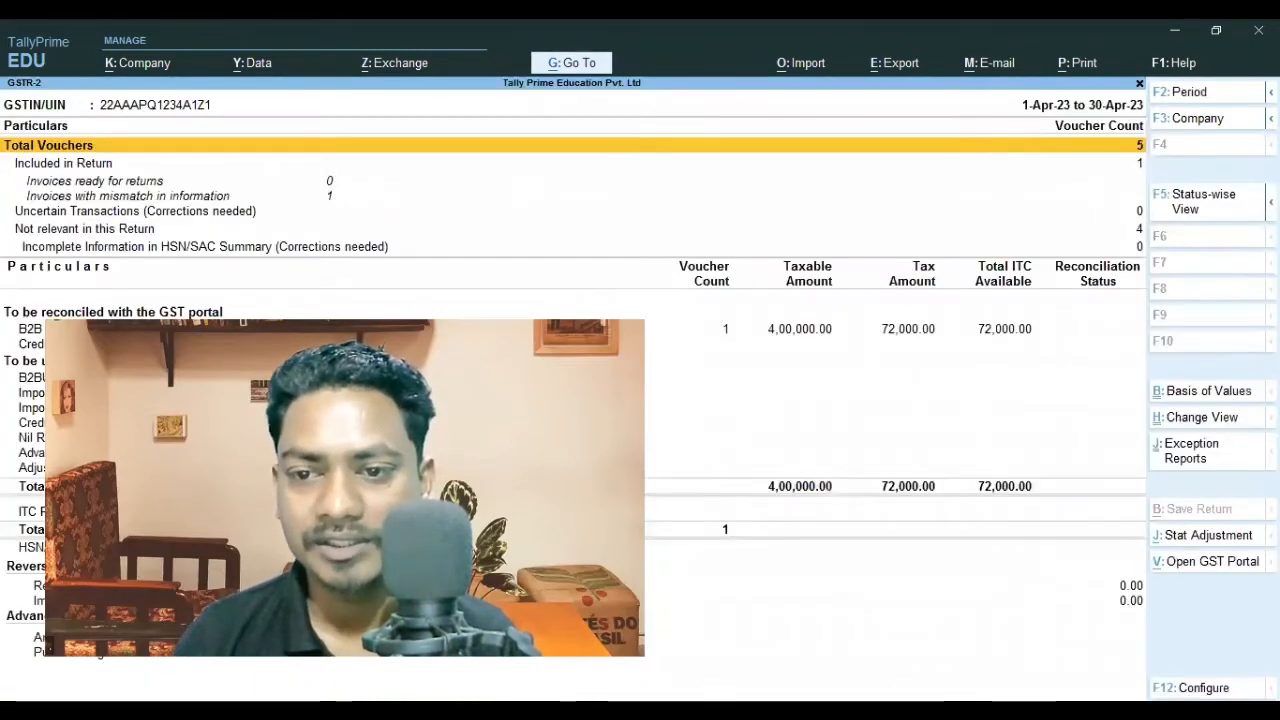
pyautogui.press('Escape')
pyautogui.press('Down')
pyautogui.press('Return')
pyautogui.press('Escape')
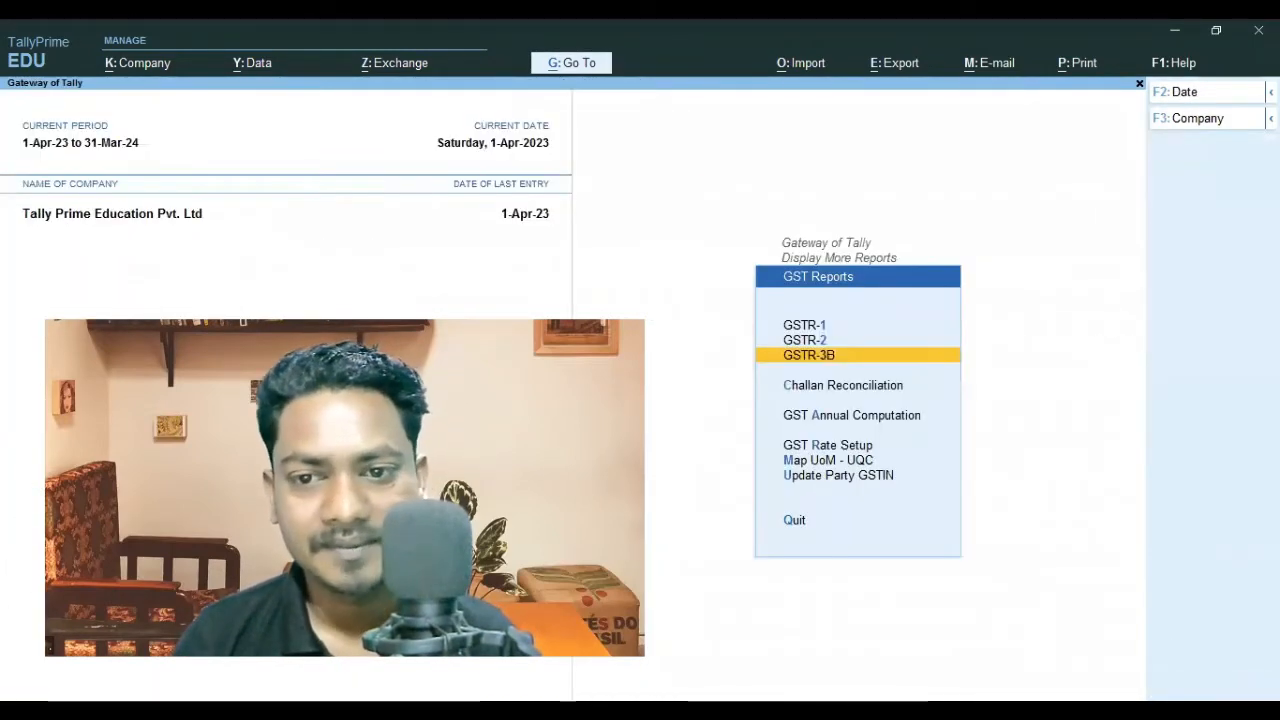
# Leave the GST reports and open the Day Book from the Gateway of Tally
pyautogui.press('Escape')
pyautogui.press('Up')
pyautogui.press('Up')
pyautogui.press('Up')
pyautogui.press('Escape')
pyautogui.press('Up')
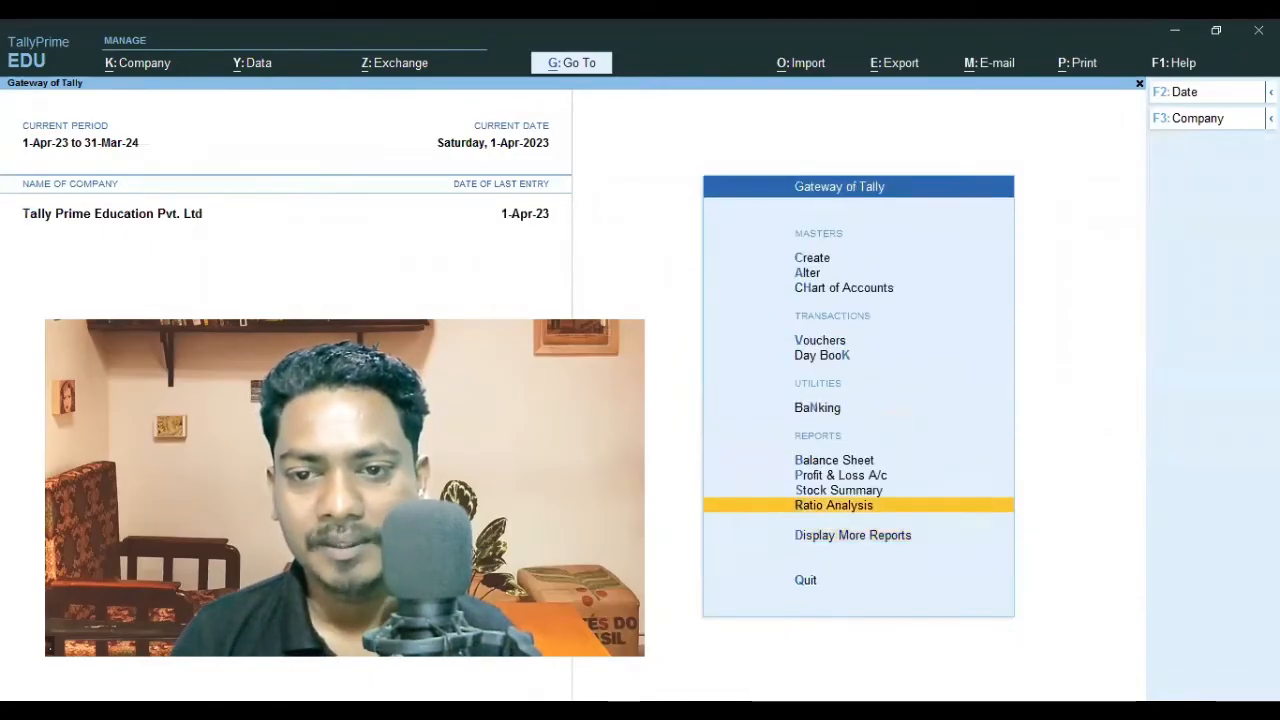
pyautogui.press('Up')
pyautogui.press('Up')
pyautogui.press('Up')
pyautogui.press('Up')
pyautogui.press('Up')
pyautogui.press('Down')
pyautogui.press('Return')
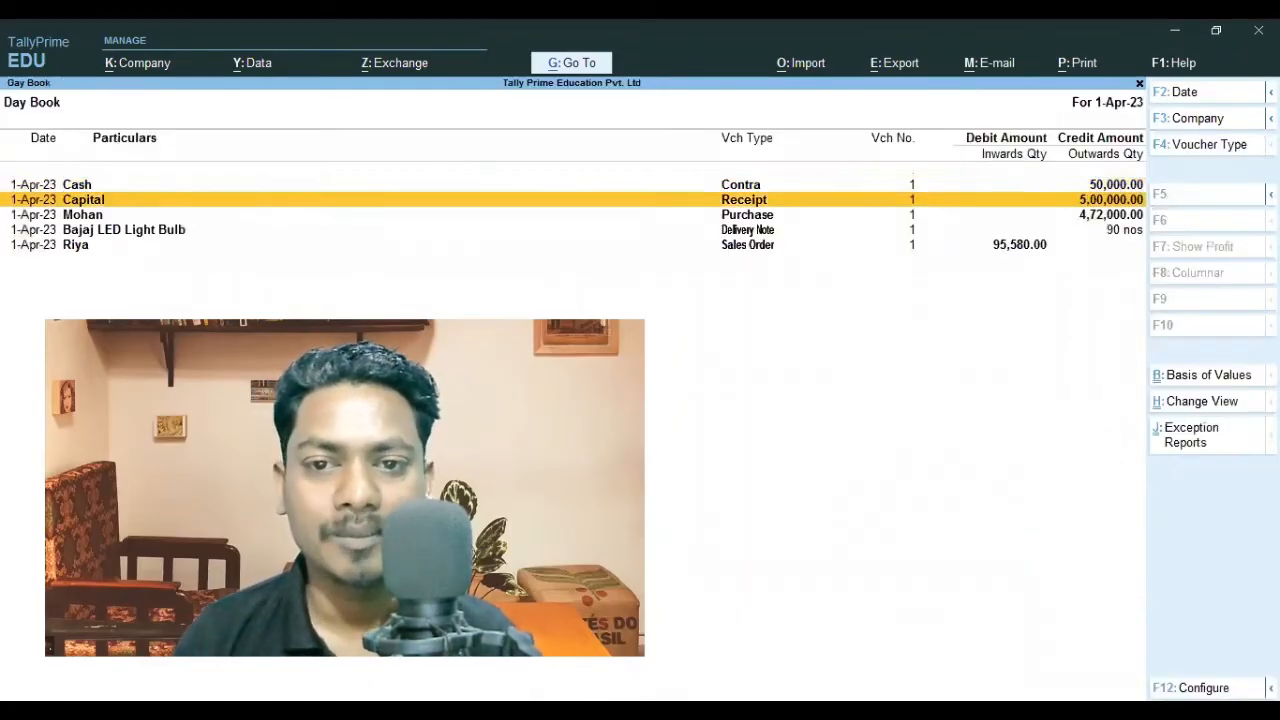
# Review the delivery note and sales order entries in the Day Book, and close it
pyautogui.press('Down')
pyautogui.press('Down')
pyautogui.press('Down')
pyautogui.press('Up')
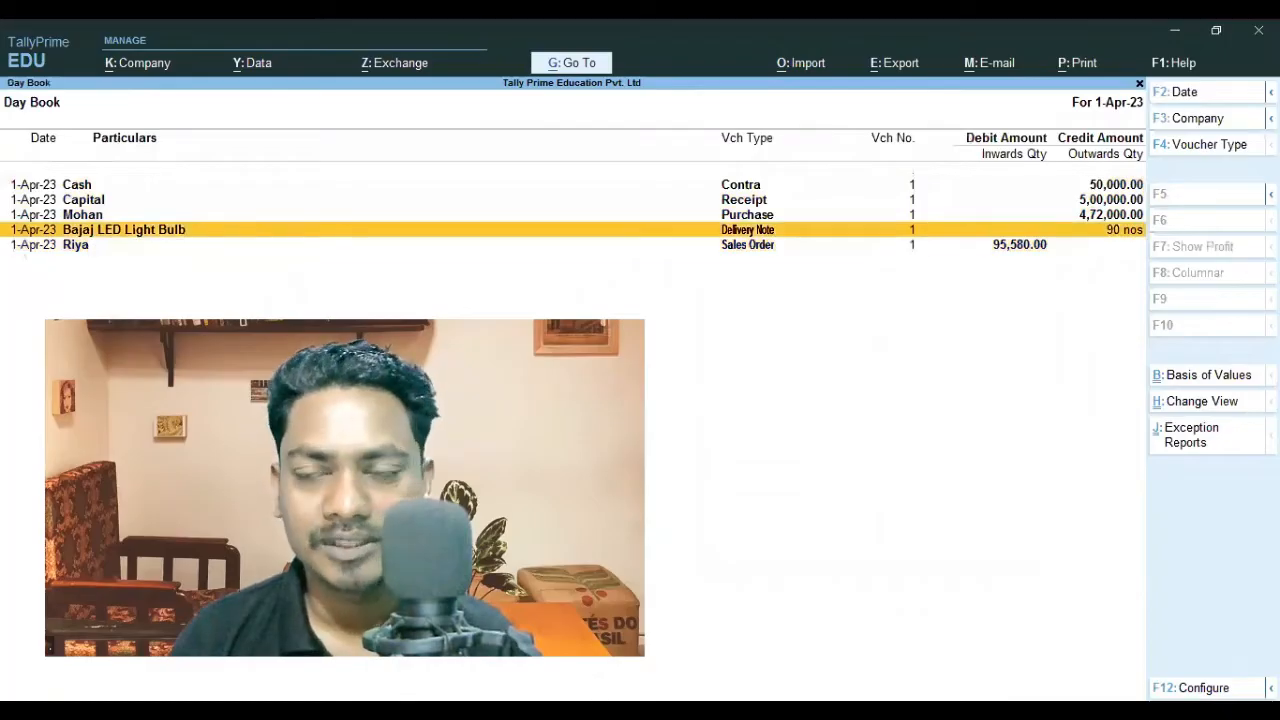
pyautogui.press('Escape')
# Start a new sales voucher with the sales order customer's ledger as the party account
pyautogui.press('Up')
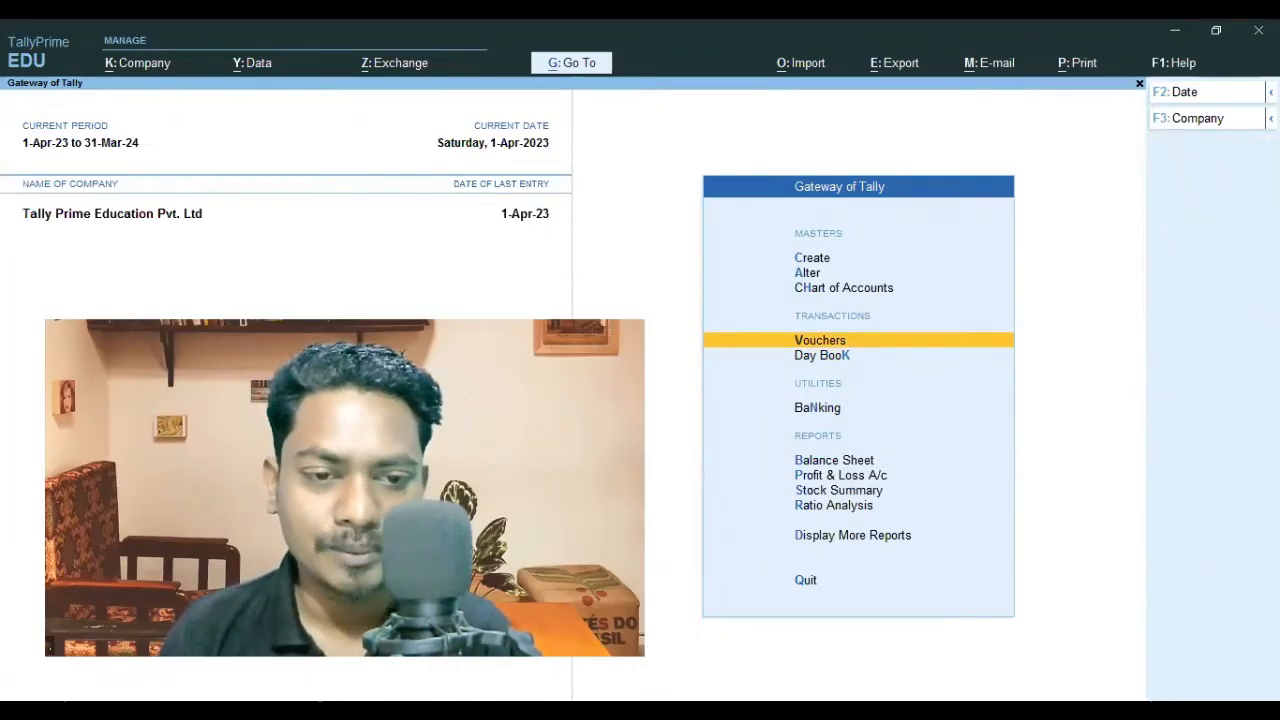
pyautogui.press('Return')
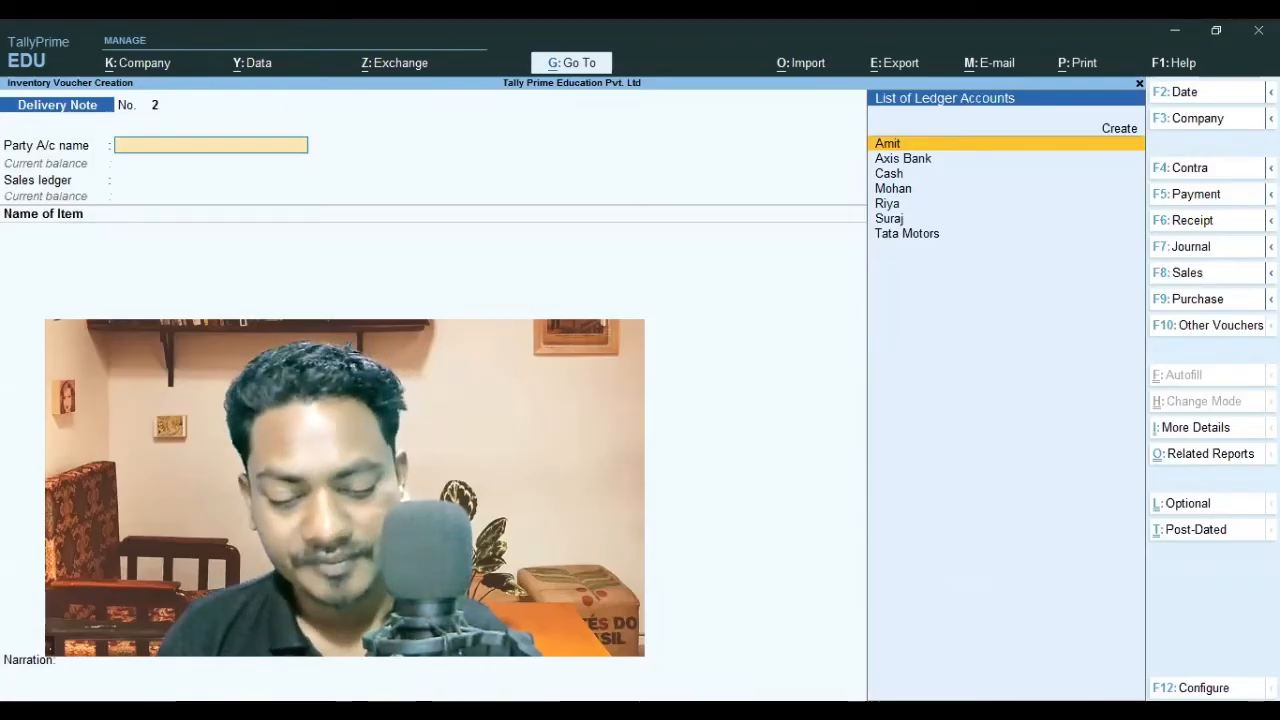
pyautogui.press('F8')
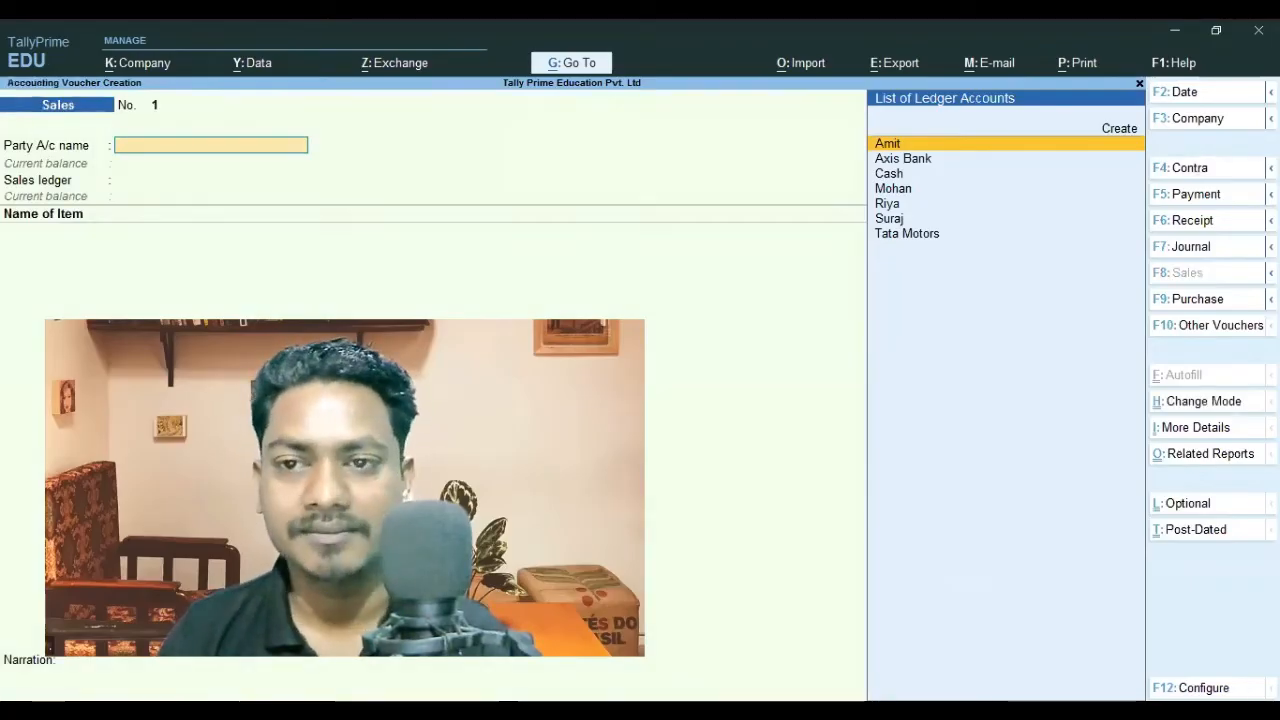
pyautogui.press('Down')
pyautogui.press('Down')
pyautogui.press('Down')
pyautogui.press('Down')
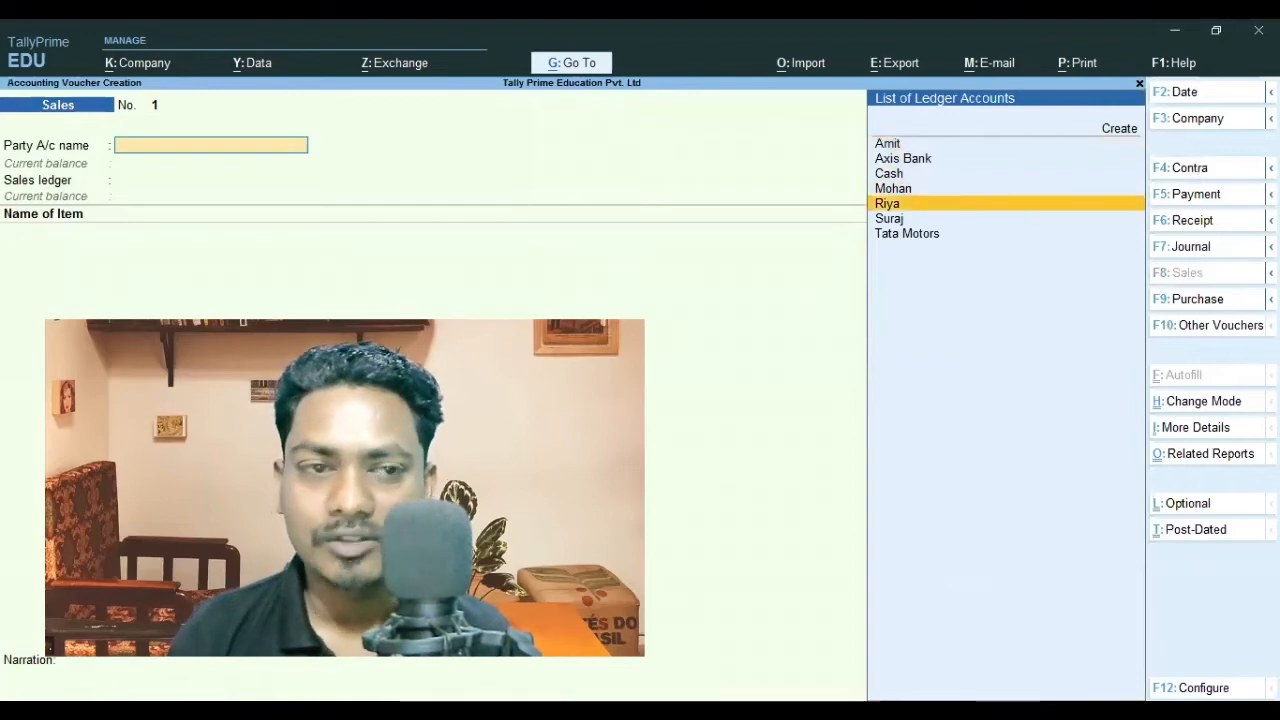
pyautogui.press('Return')
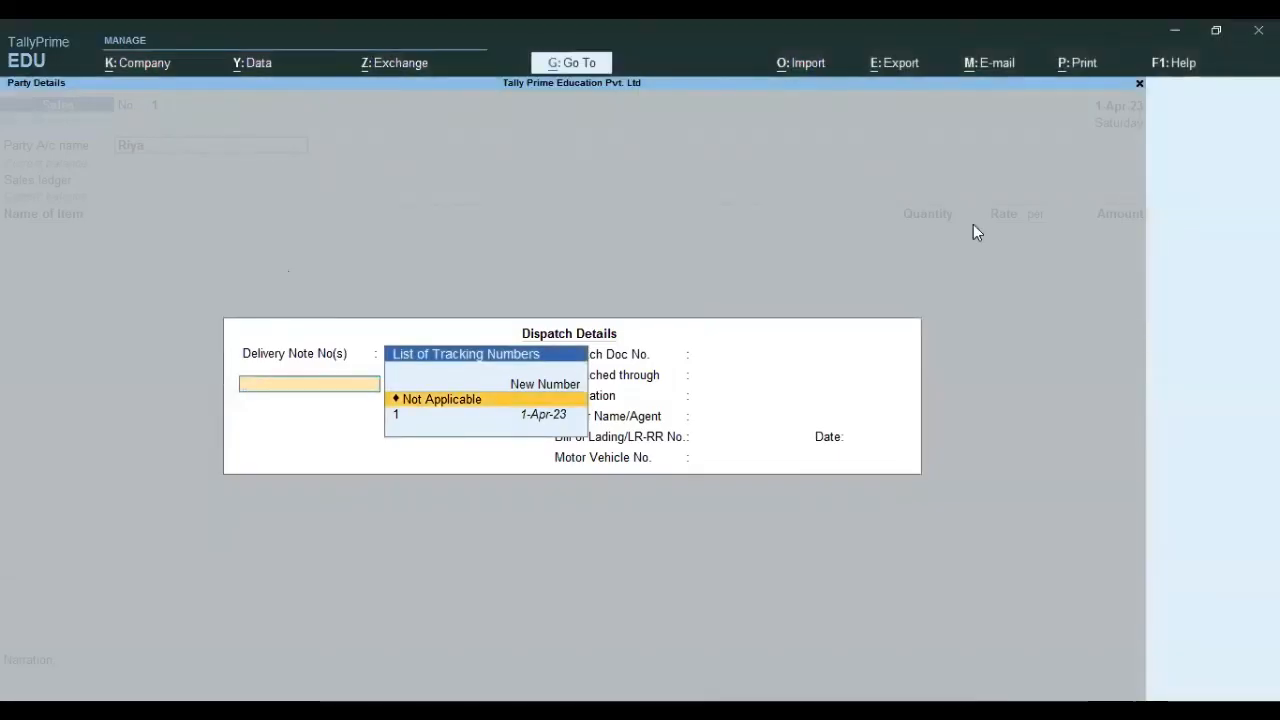
# Link delivery note 1 dated 1-Apr-23 to the sales voucher and accept its prefilled dispatch details
pyautogui.press('Down')
pyautogui.press('Return')
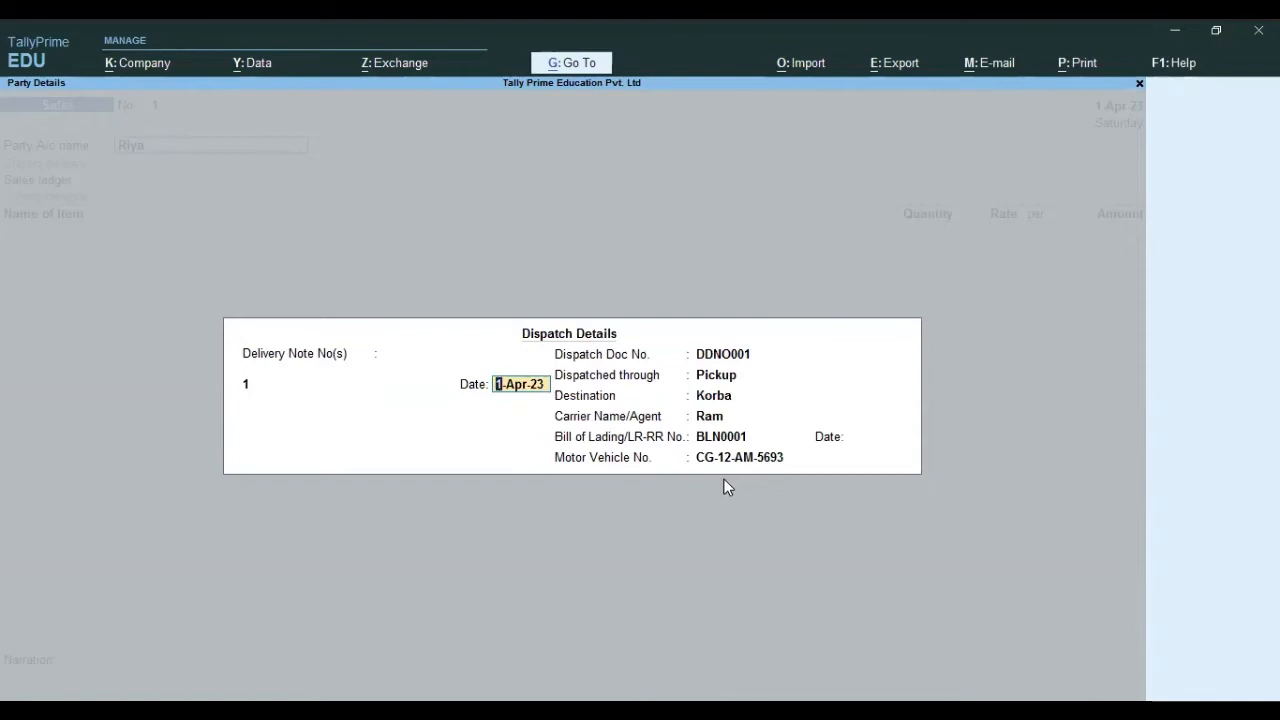
pyautogui.press('Return')
pyautogui.press('Return')
pyautogui.press('Return')
pyautogui.press('Return')
pyautogui.press('Return')
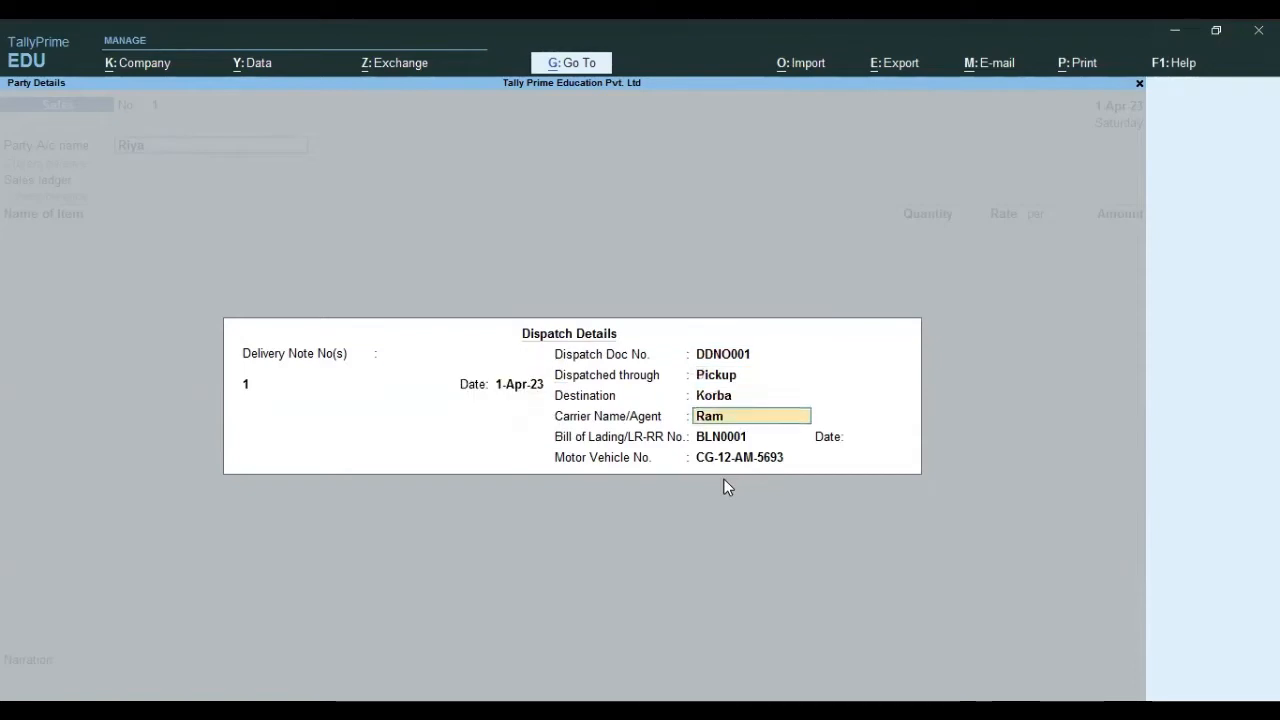
pyautogui.press('Return')
pyautogui.press('Return')
pyautogui.press('Return')
pyautogui.press('Return')
# Accept the customer's prefilled party details, with Chhattisgarh as the place of supply
pyautogui.press('Return')
pyautogui.press('Return')
pyautogui.press('Return')
pyautogui.press('Return')
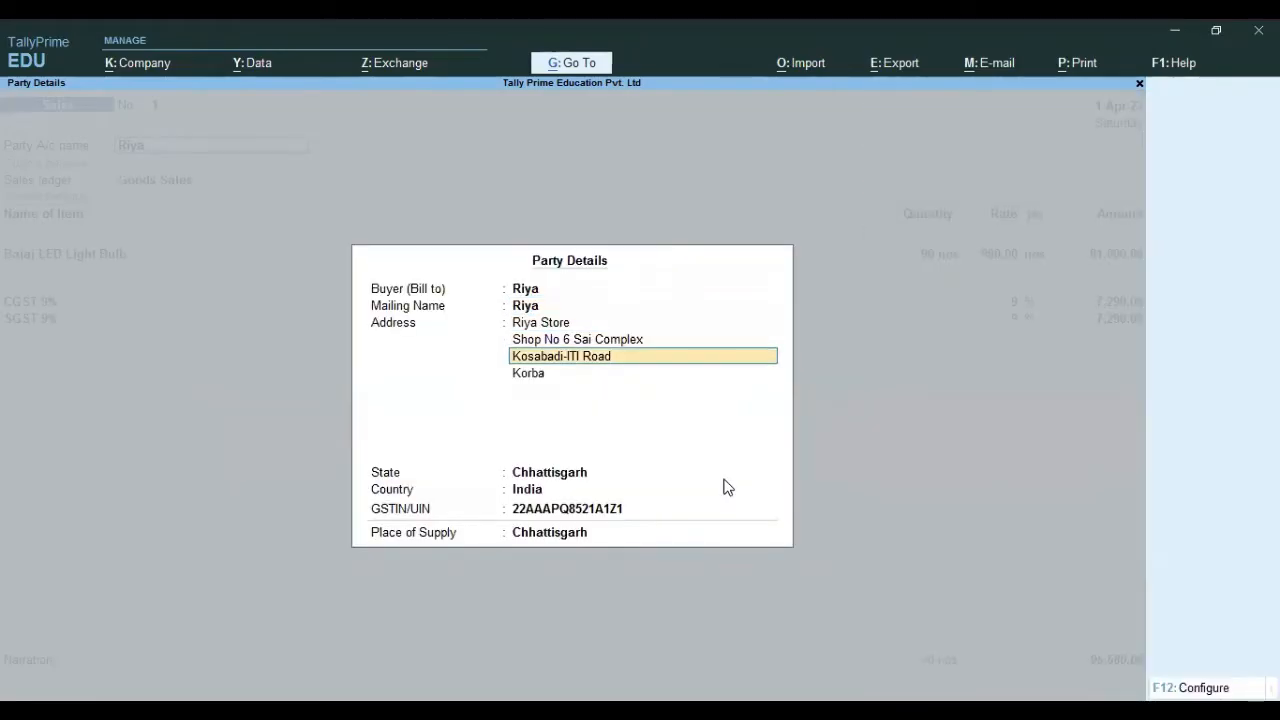
pyautogui.press('Return')
pyautogui.press('Return')
pyautogui.press('Return')
pyautogui.press('Return')
pyautogui.press('Return')
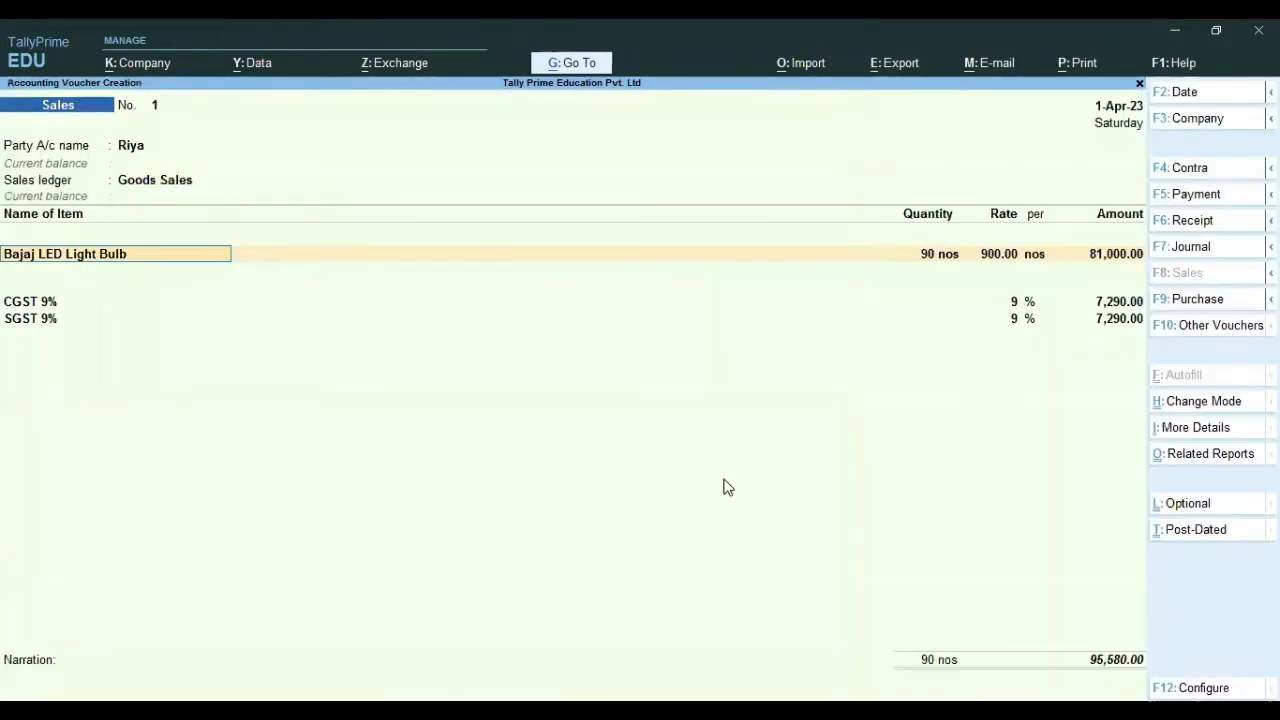
# Accept the line of 90 nos Bajaj LED Light Bulb at 900.00 with the CGST 9% and SGST 9% ledgers
pyautogui.press('Return')
pyautogui.press('Return')
pyautogui.press('Return')
pyautogui.press('Return')
pyautogui.press('Return')
pyautogui.press('Return')
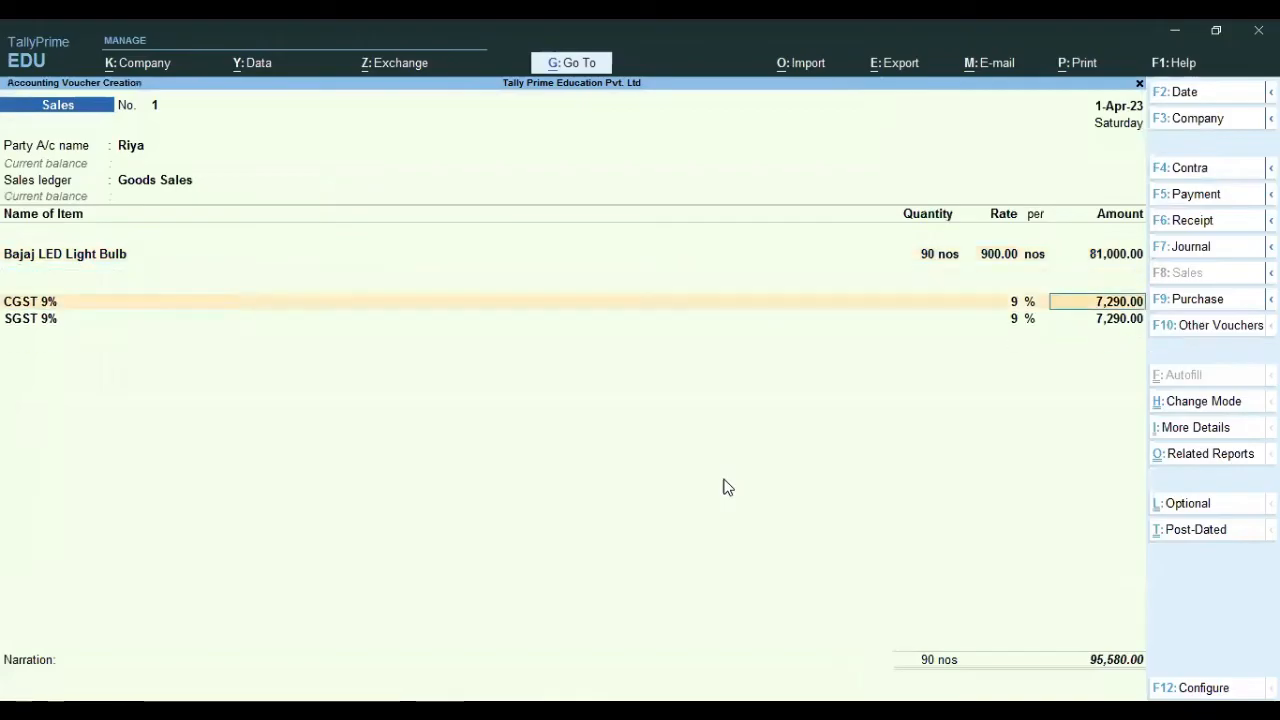
pyautogui.press('Return')
pyautogui.press('Return')
pyautogui.press('Return')
# Allocate the bill to New Ref 1 with 15 credit days for 95,580.00, save the sales voucher, and leave voucher entry
pyautogui.press('Return')
pyautogui.press('Return')
pyautogui.press('Return')
pyautogui.press('Return')
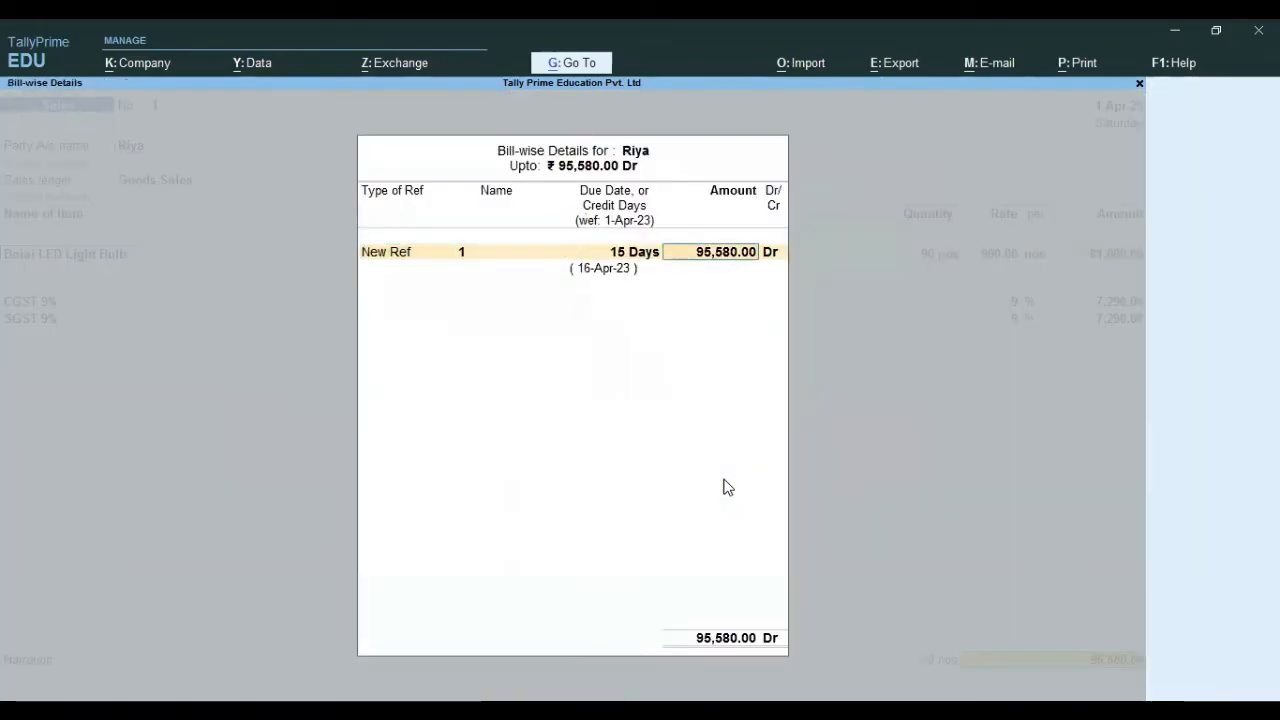
pyautogui.press('Return')
pyautogui.press('Return')
pyautogui.press('Return')
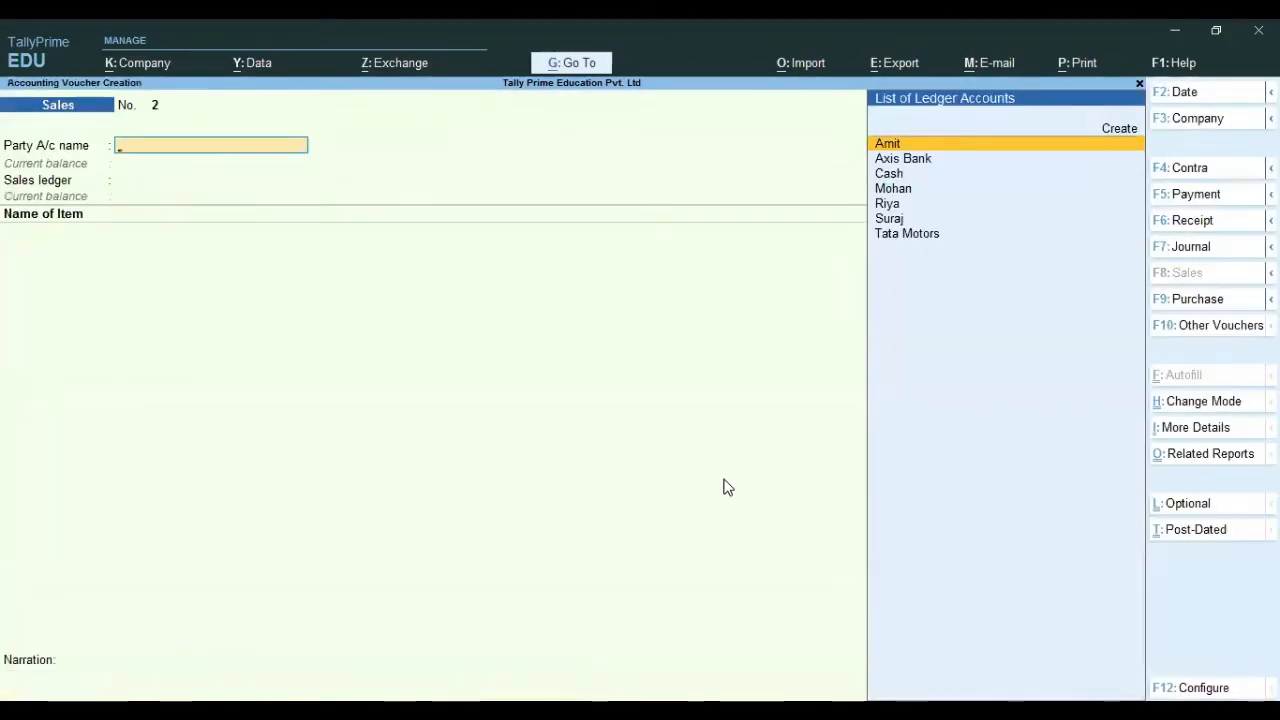
pyautogui.press('Escape')
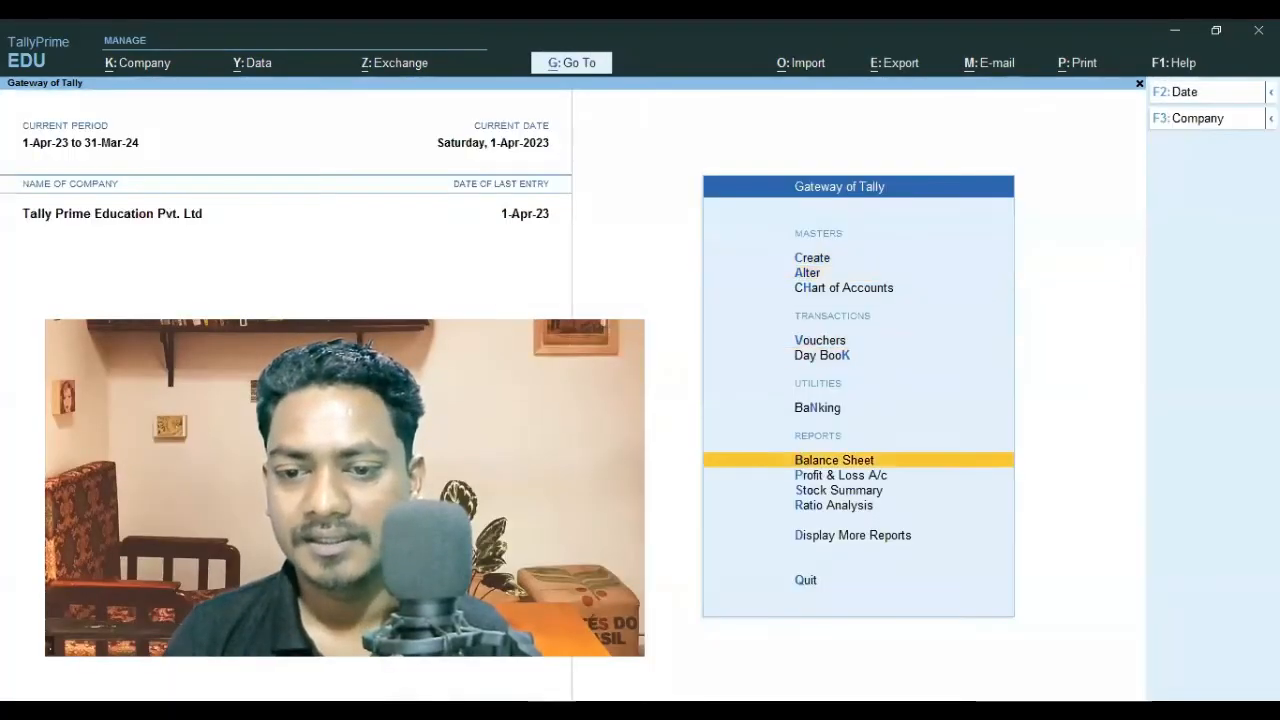
# Open the GSTR-1 return from the GST reports and check its voucher counts down to Uncertain Transactions
pyautogui.press('Return')
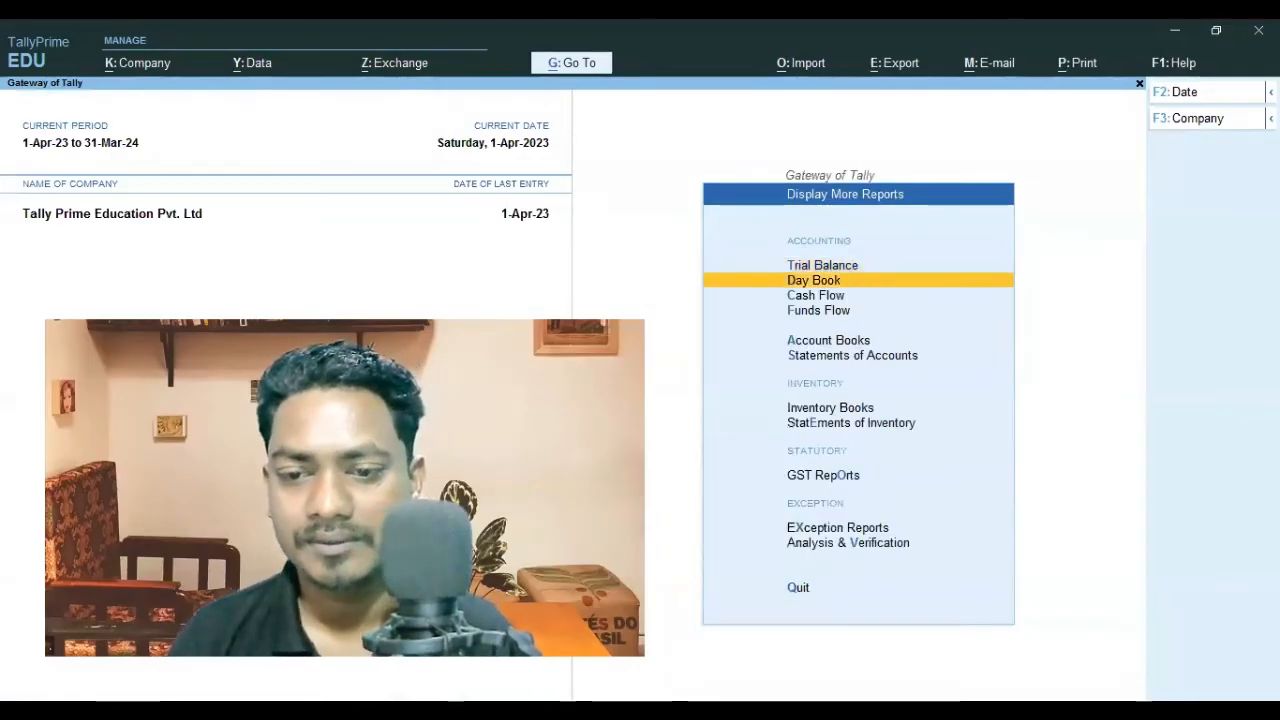
pyautogui.press('Return')
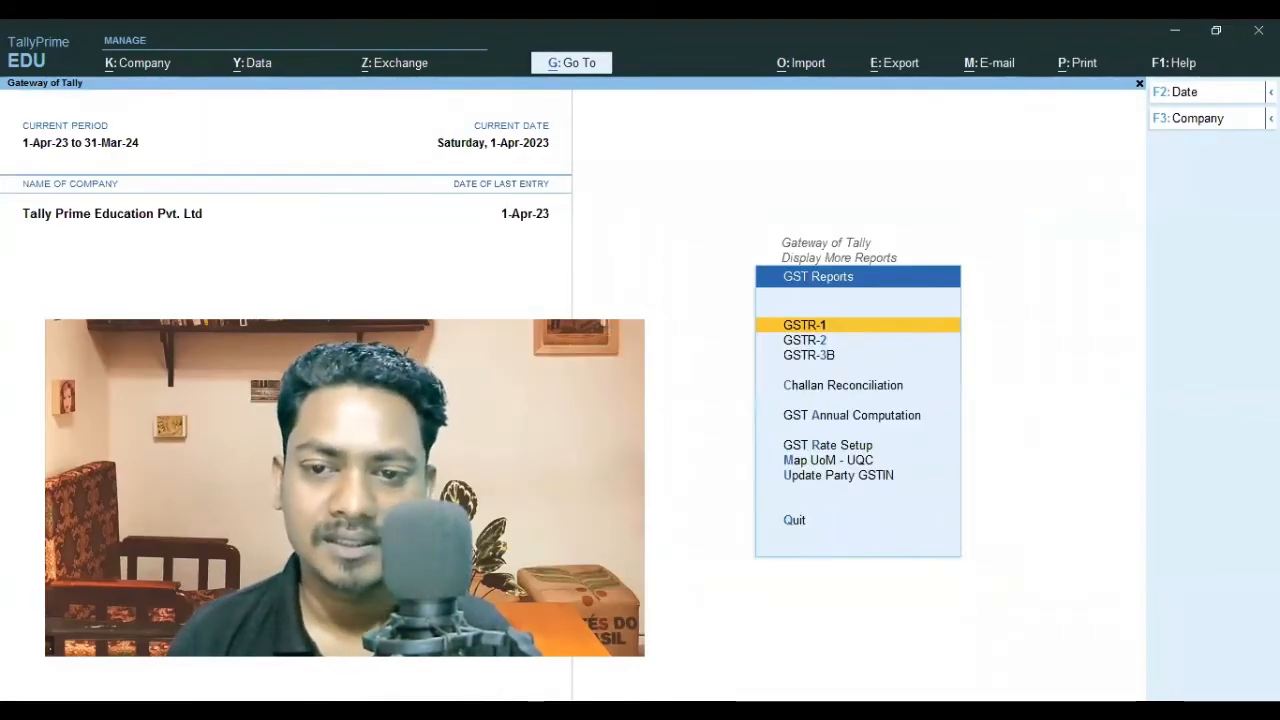
pyautogui.press('Return')
pyautogui.press('Down')
pyautogui.press('Down')
pyautogui.press('Down')
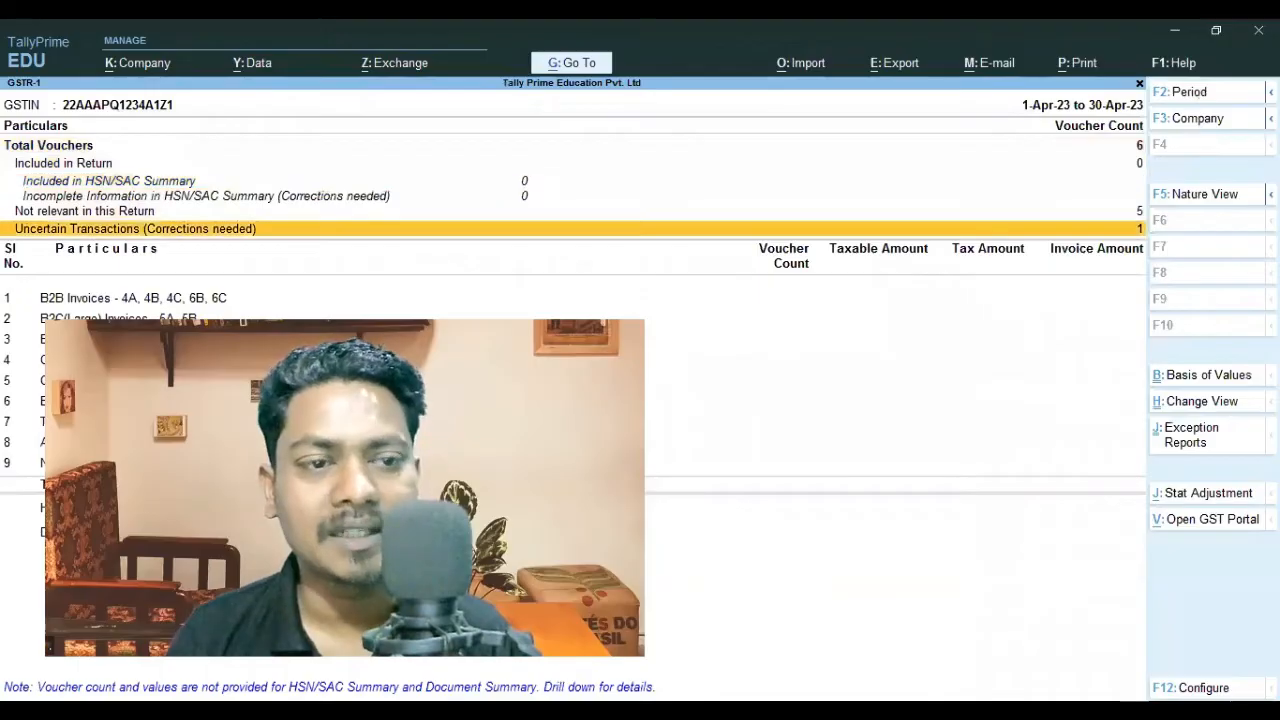
# Close GSTR-1, then view the GSTR-2 return and close it
pyautogui.press('Escape')
pyautogui.press('Down')
pyautogui.press('Return')
pyautogui.press('Escape')
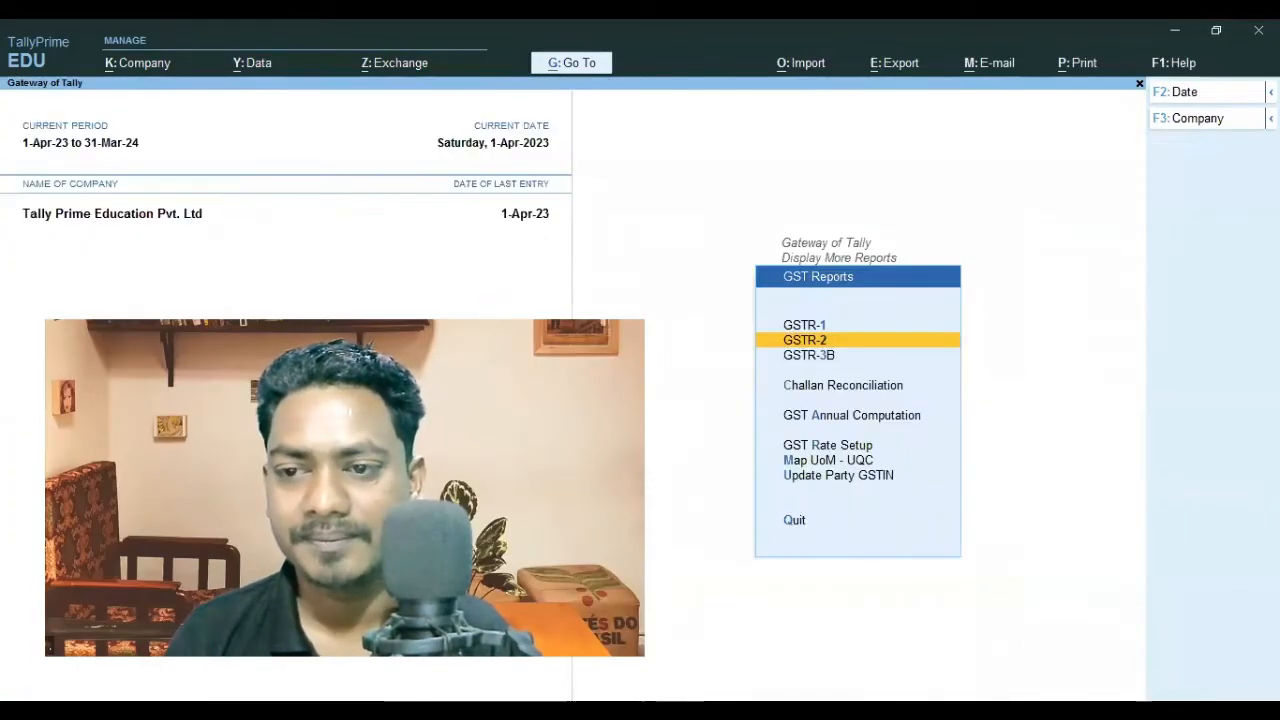
# Open the GSTR-3B return and expand table 3.1, Outward supplies and inward supplies liable to reverse charge
pyautogui.press('Down')
pyautogui.press('Return')
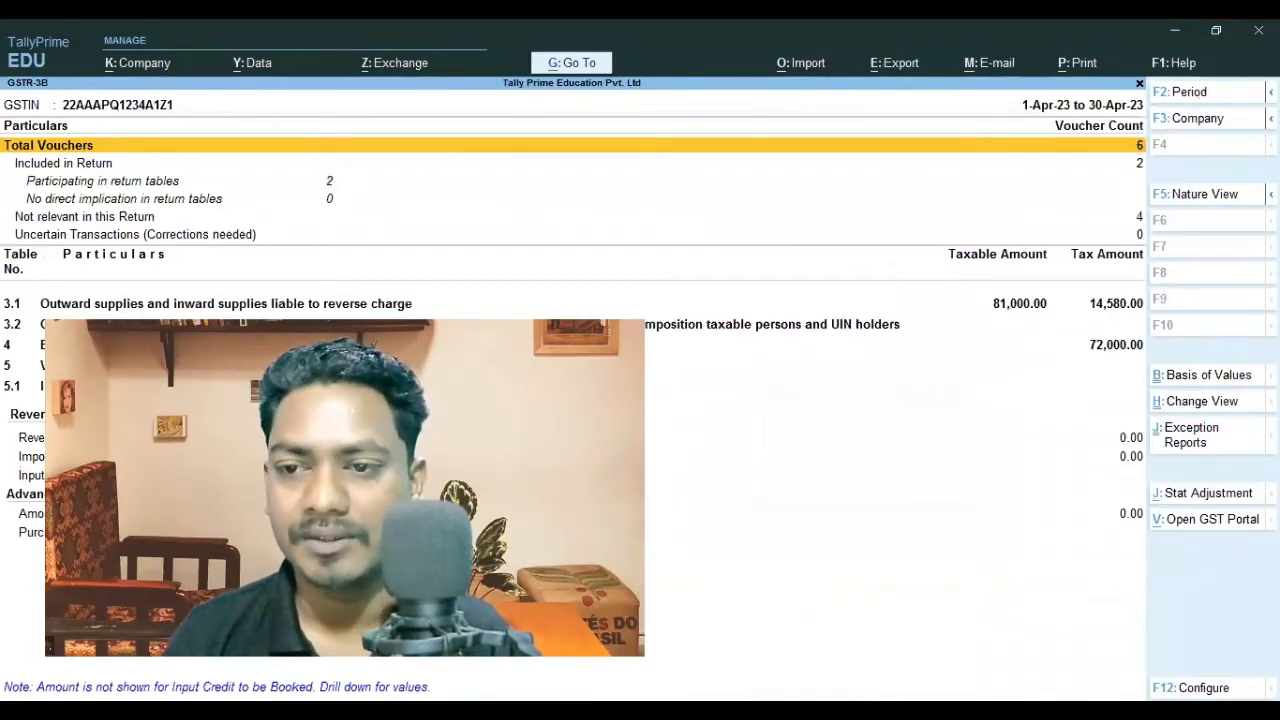
pyautogui.press('Down')
pyautogui.press('Down')
pyautogui.press('Down')
pyautogui.press('Down')
pyautogui.press('Down')
pyautogui.press('Up')
pyautogui.hotkey('shift', 'Return')
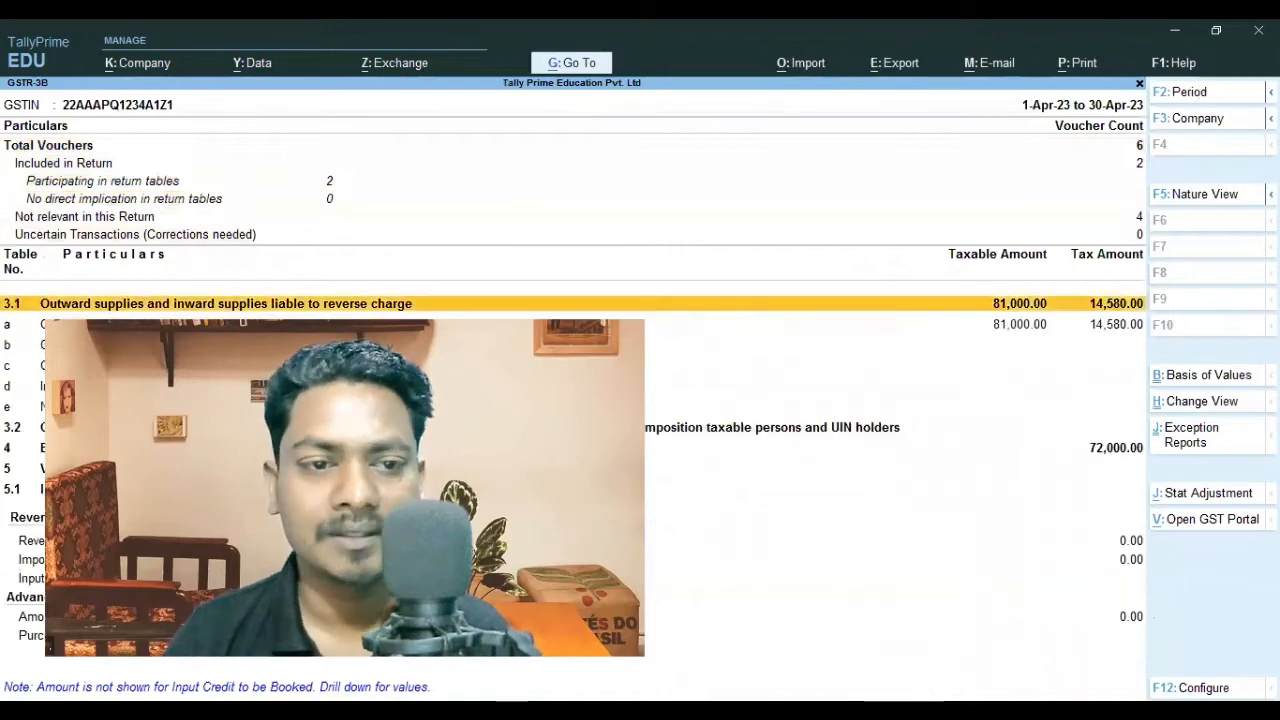
# Drill down from the outward taxable supplies row to the sales voucher, and return to its voucher register
pyautogui.press('Down')
pyautogui.press('Return')
pyautogui.press('Return')
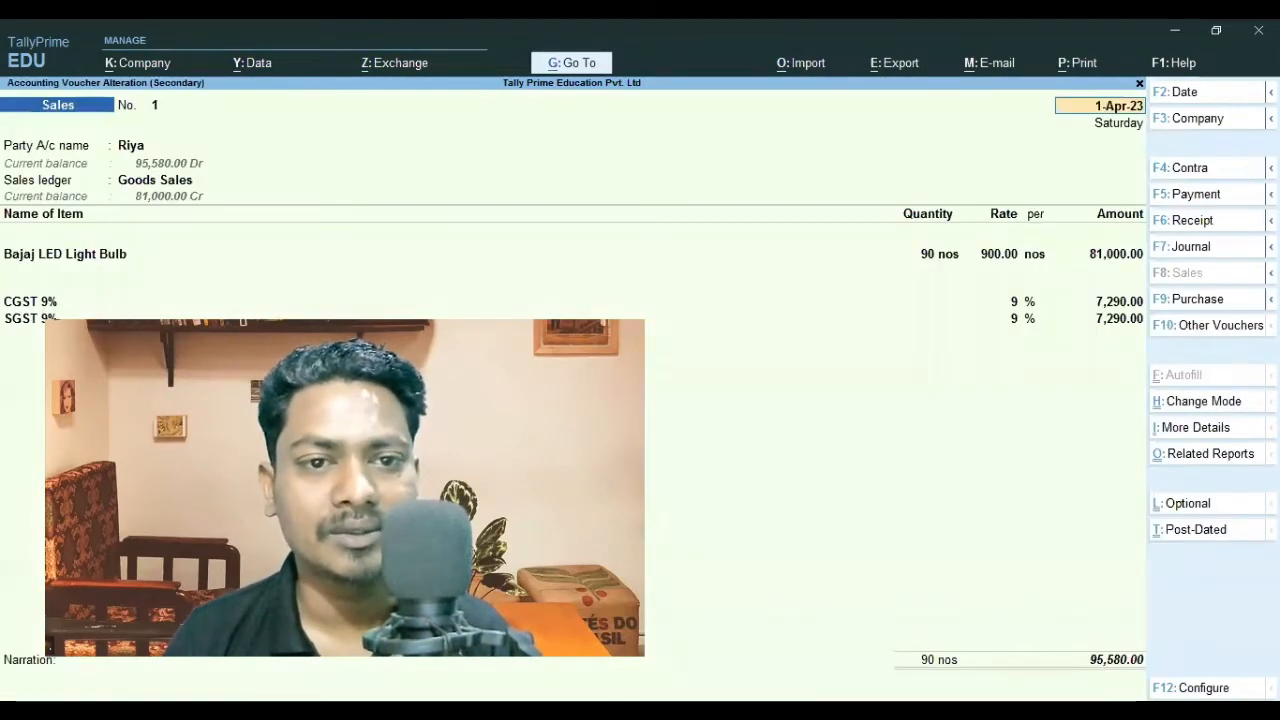
pyautogui.press('Escape')
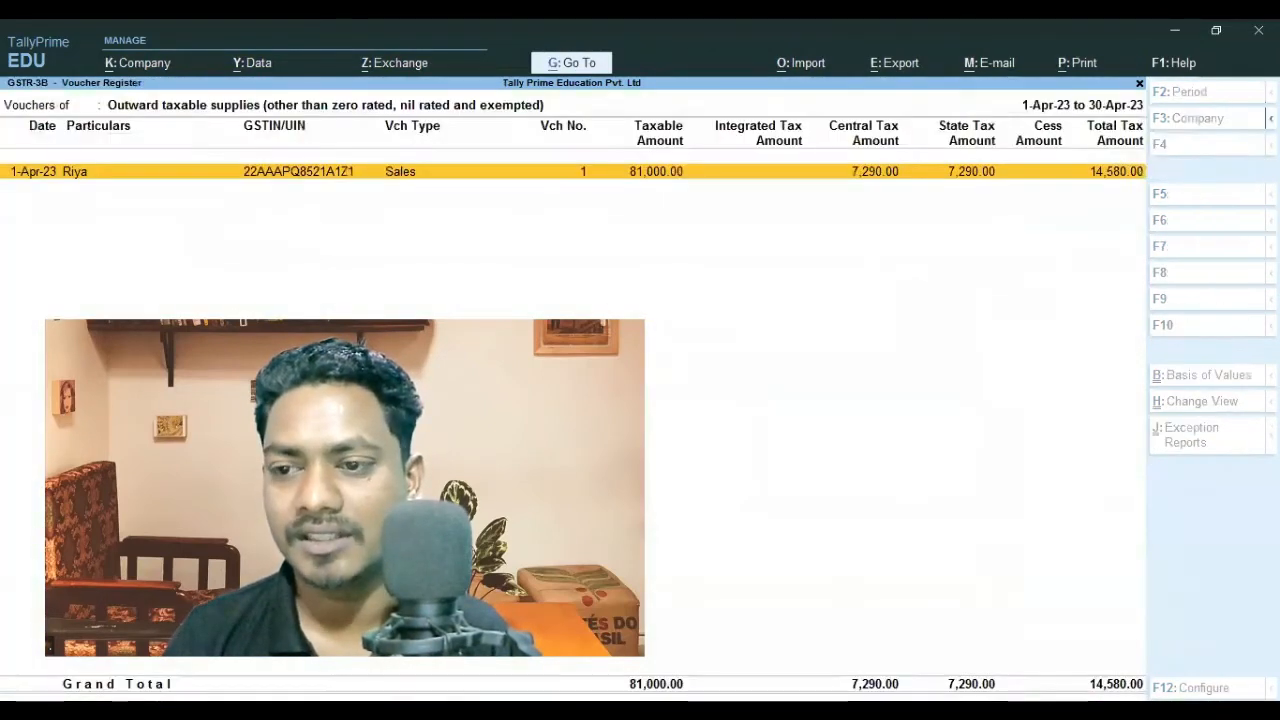
# Leave GSTR-3B and open the Uncertain Transactions exceptions of the GSTR-1 return
pyautogui.press('Escape')
pyautogui.press('Escape')
pyautogui.press('Up')
pyautogui.press('Up')
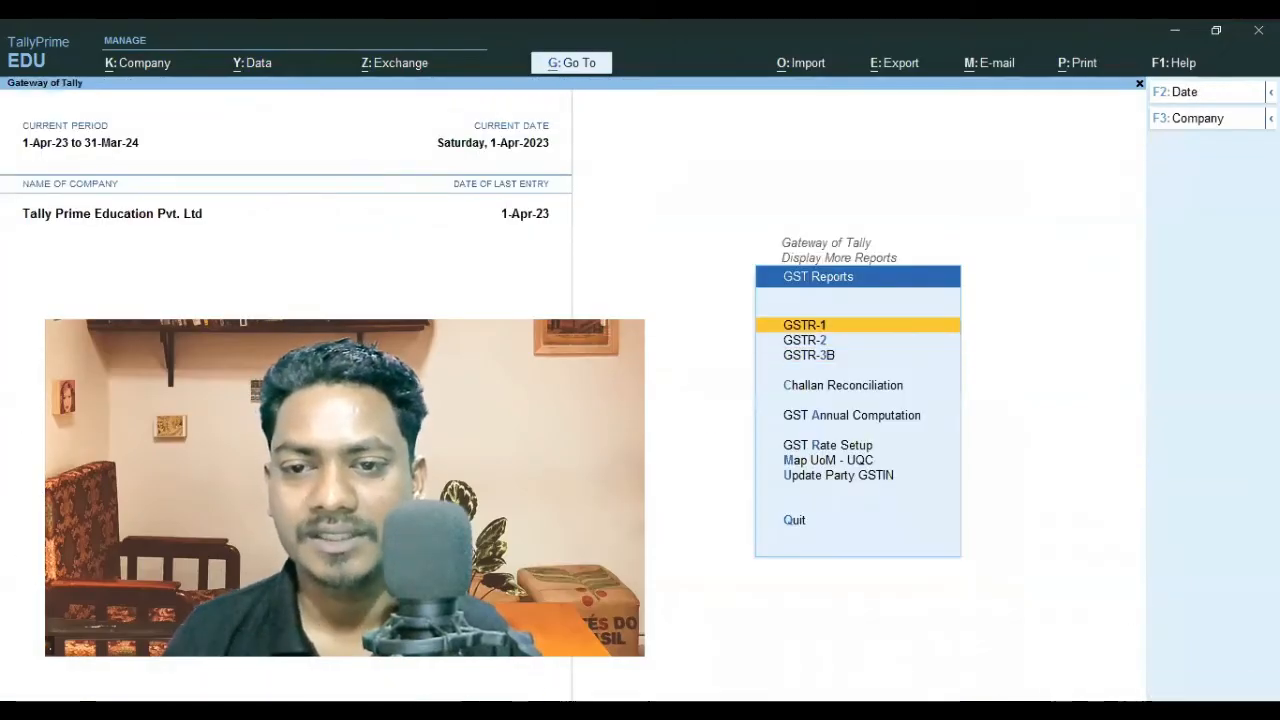
pyautogui.press('Return')
pyautogui.press('Down')
pyautogui.press('Down')
pyautogui.press('Down')
pyautogui.press('Down')
pyautogui.press('Return')
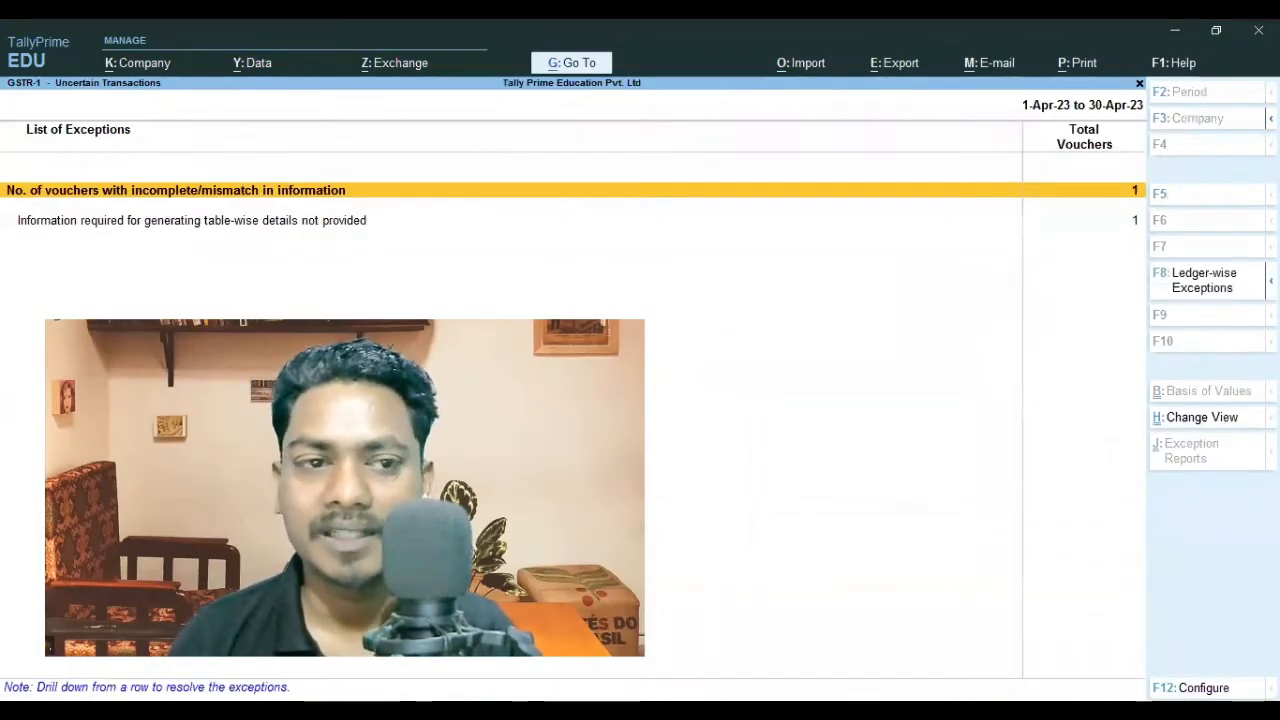
# View the list of vouchers with incomplete/mismatch in information, and open the exception for missing table-wise details
pyautogui.press('Return')
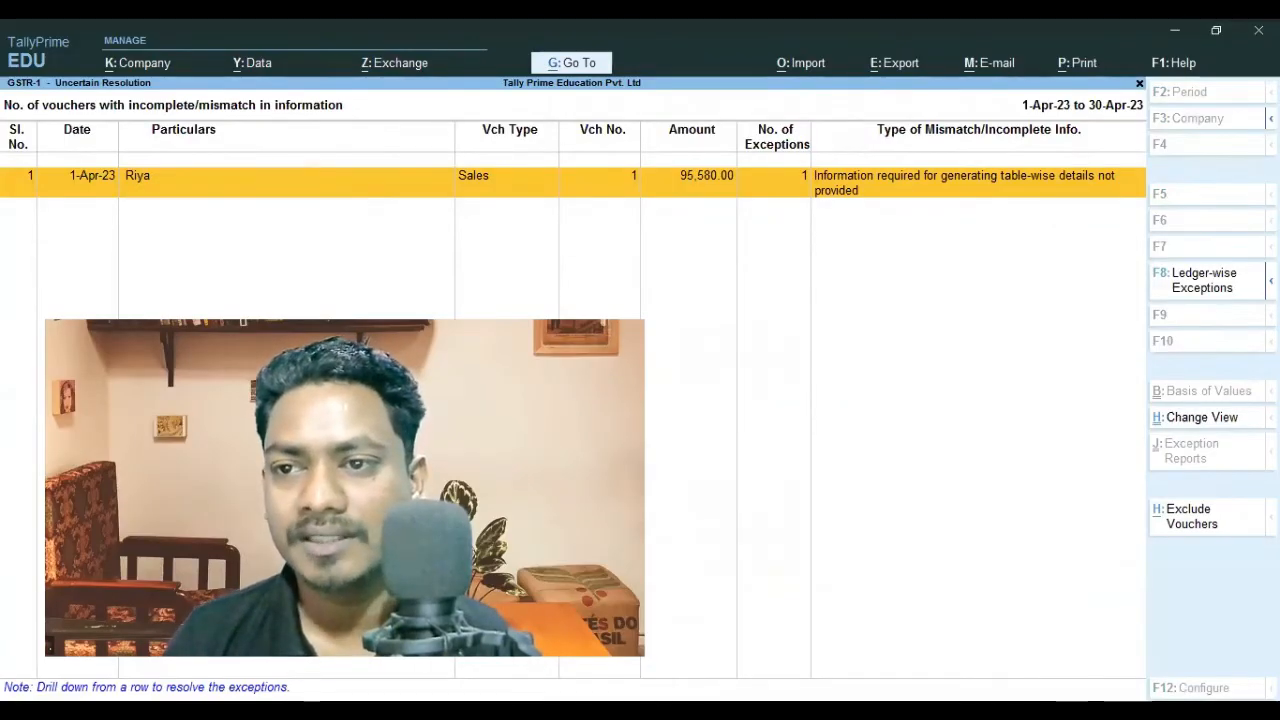
pyautogui.press('Escape')
pyautogui.press('Down')
pyautogui.press('Return')
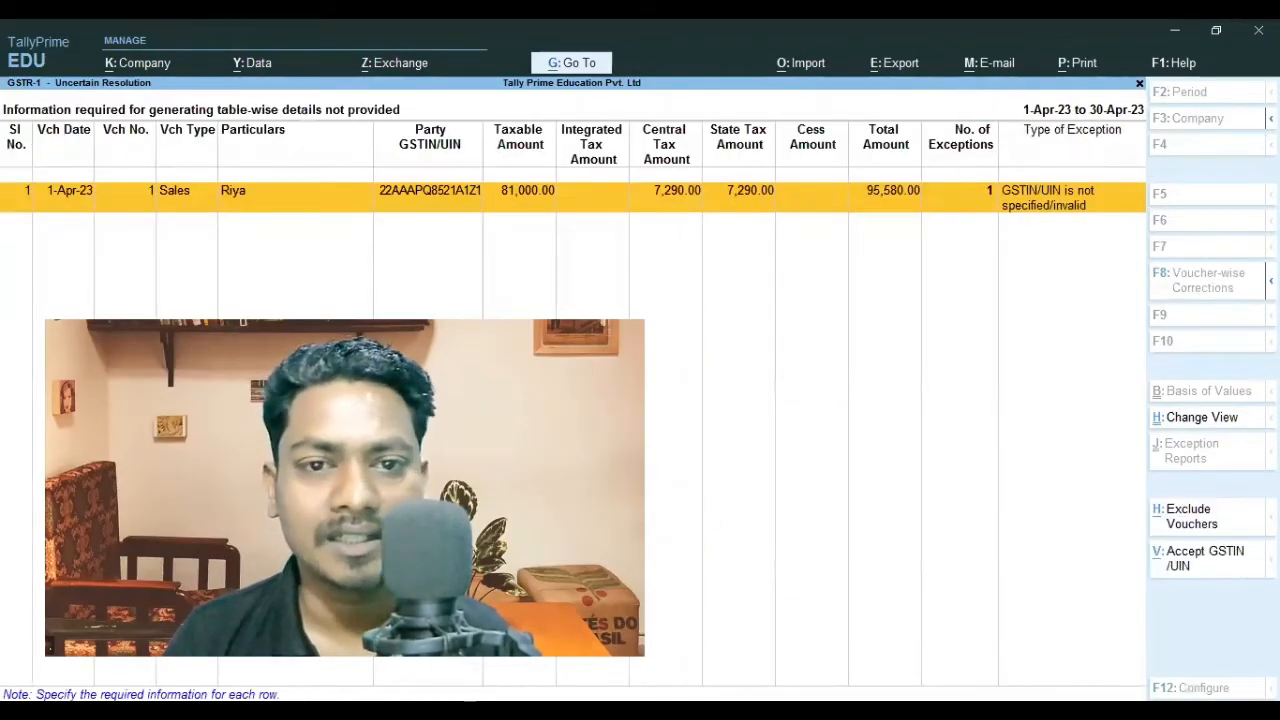
# View the party GSTIN/UIN correction form for the sales voucher and quit it without making changes
pyautogui.press('Return')
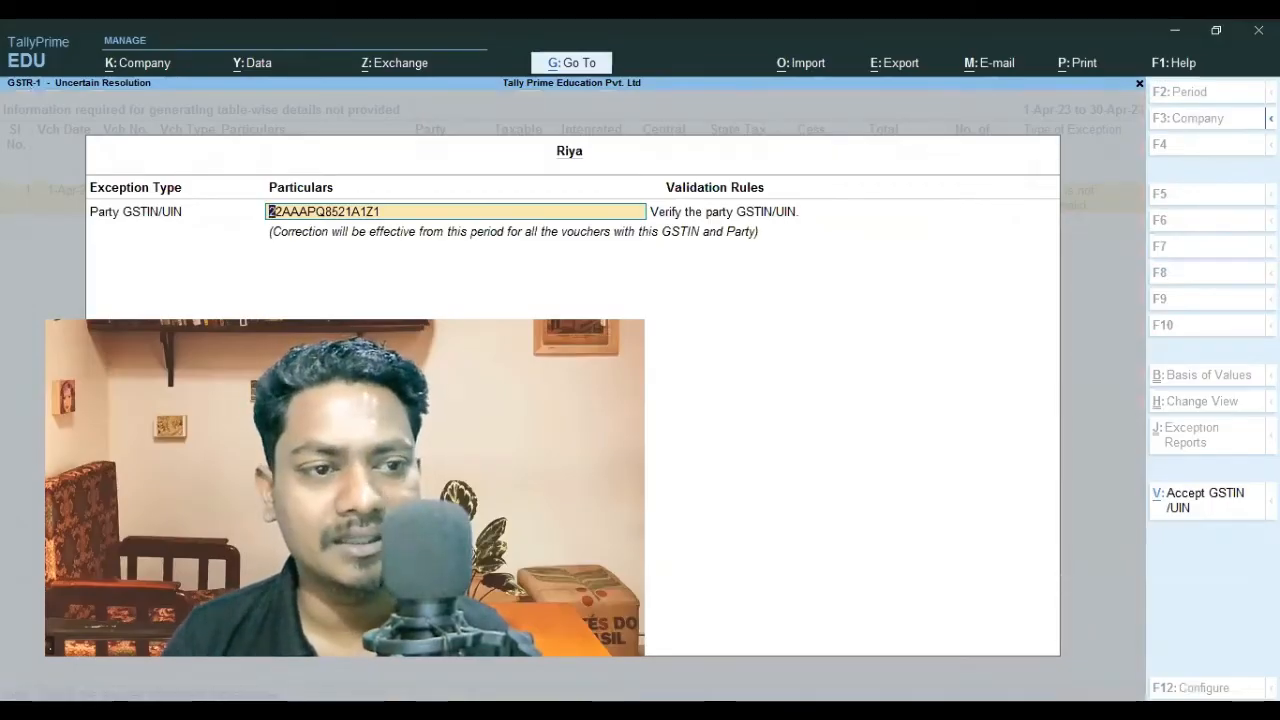
pyautogui.press('Escape')
pyautogui.press('y')
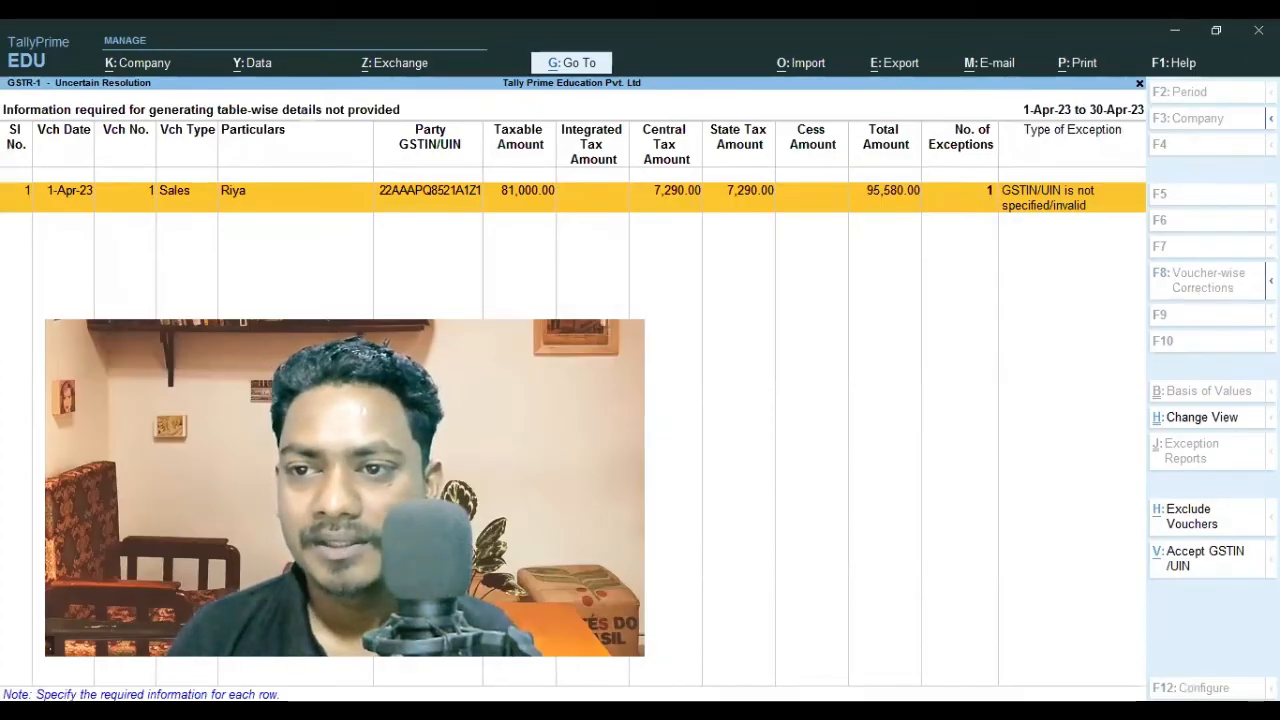
# Return to the exceptions list and reopen the vouchers with incomplete/mismatch in information
pyautogui.press('Escape')
pyautogui.press('Up')
pyautogui.press('Return')
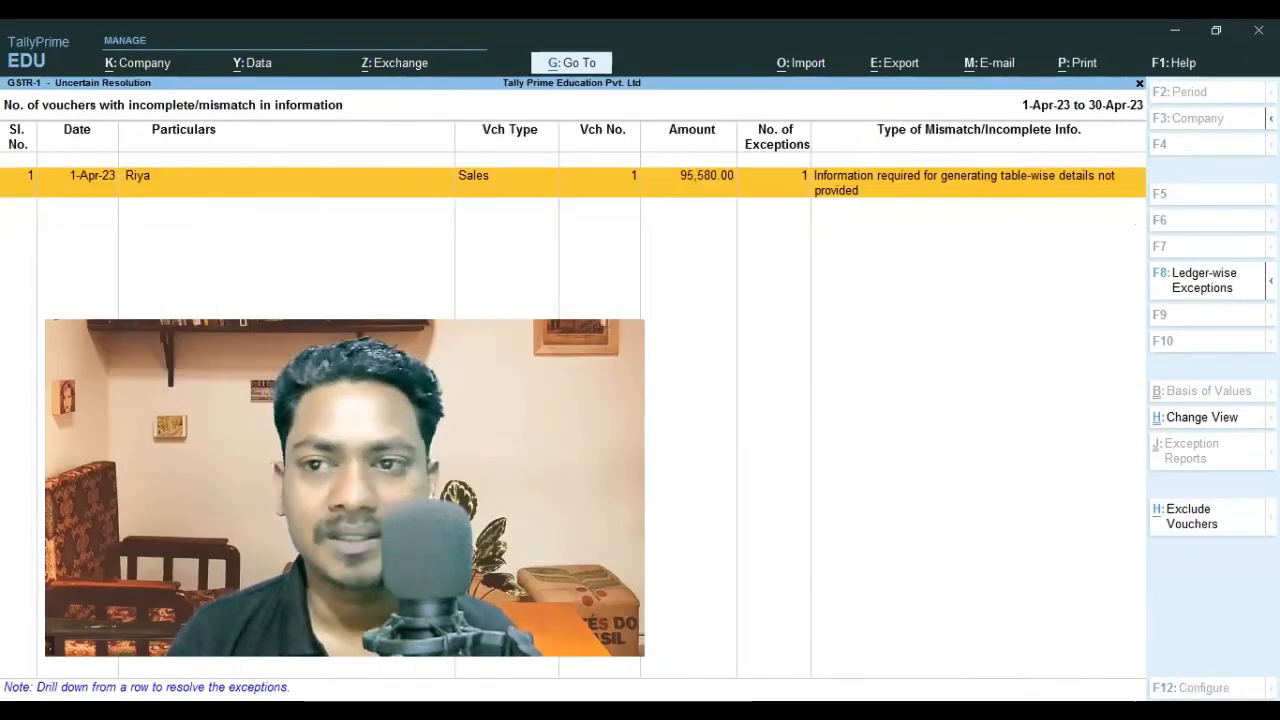
# Review the sales voucher's party GSTIN/UIN exception again, then leave the GSTR-1 return
pyautogui.press('Return')
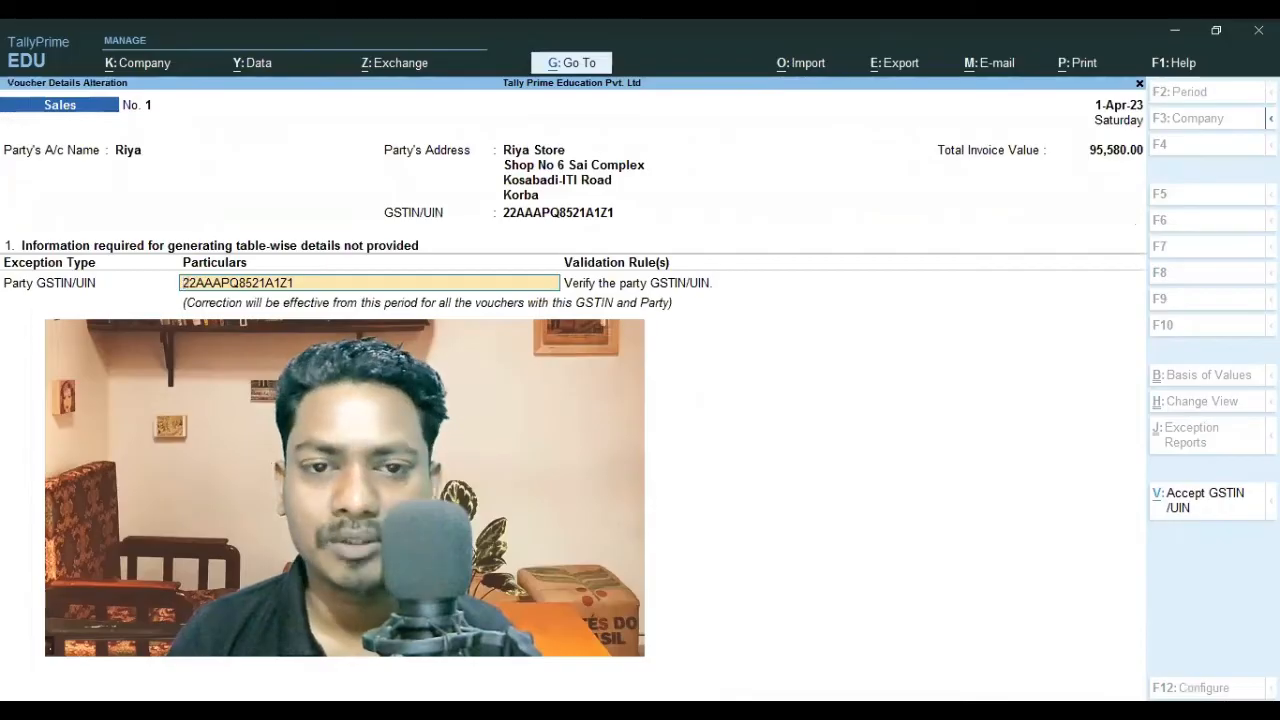
pyautogui.press('Escape')
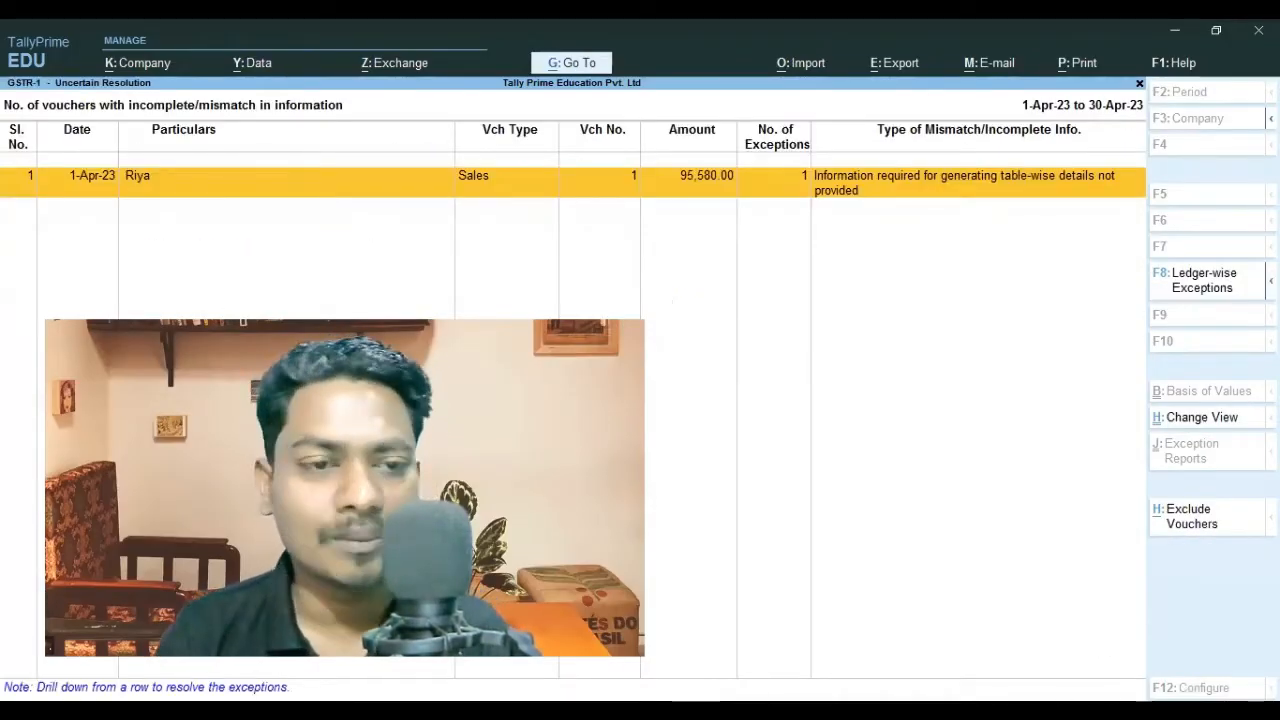
pyautogui.press('Return')
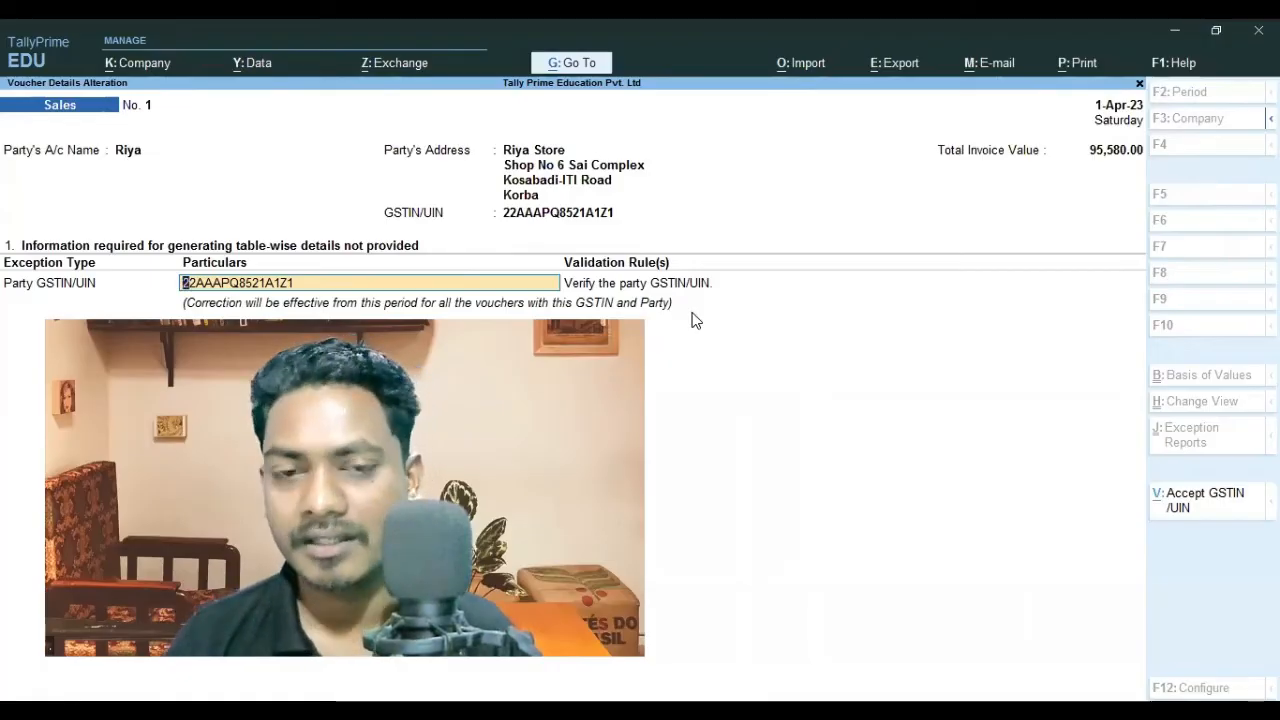
pyautogui.press('Escape')
pyautogui.press('Escape')
pyautogui.press('Return')
pyautogui.press('Escape')
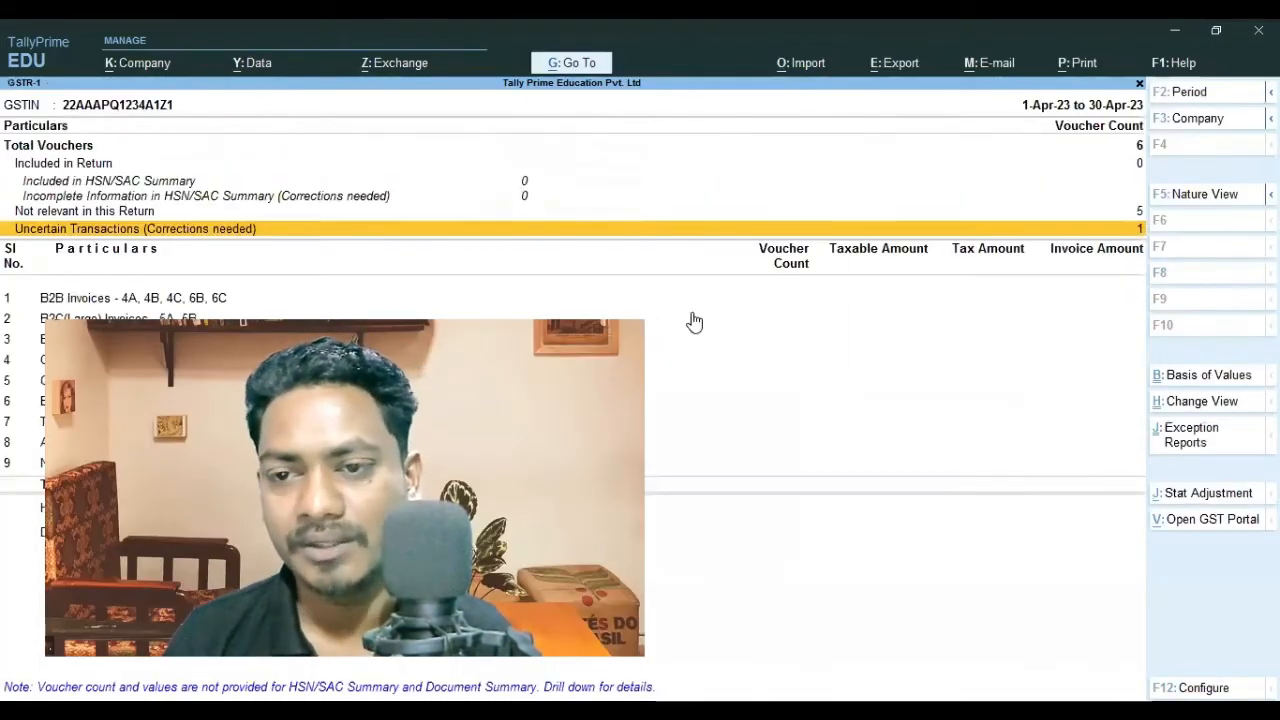
pyautogui.press('Escape')
pyautogui.press('Escape')
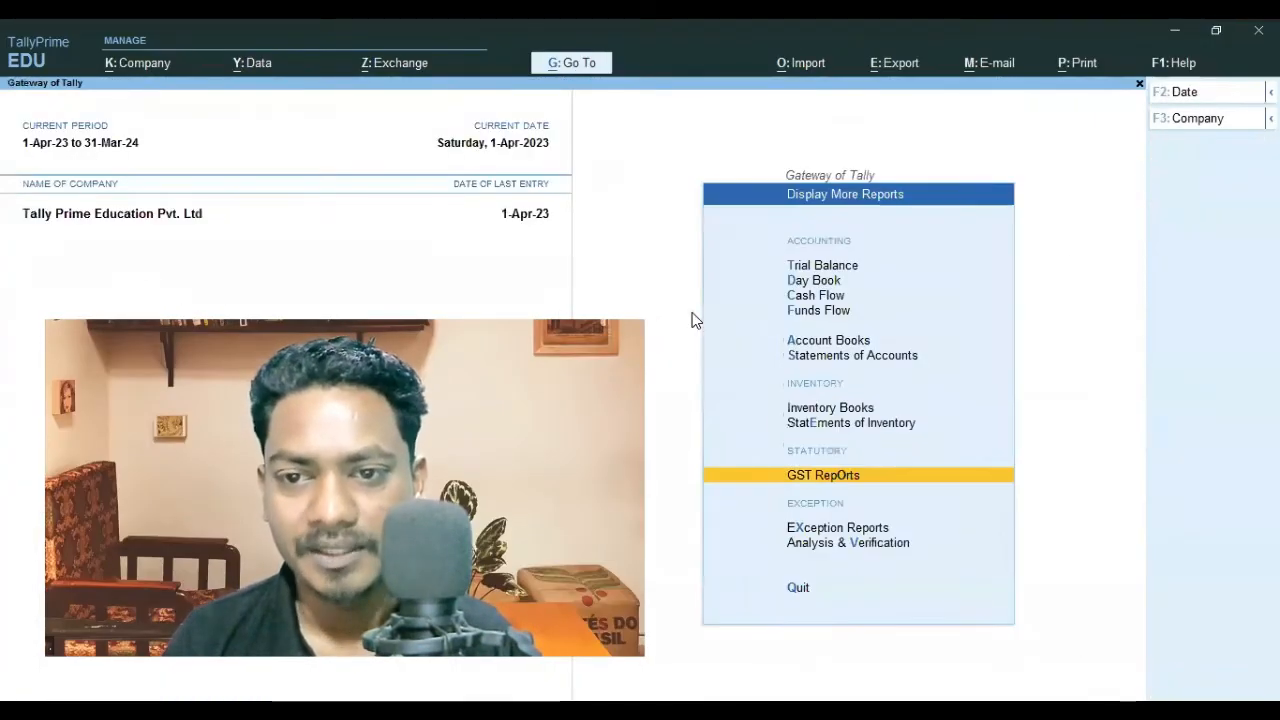
# Return to the Gateway of Tally and open the Day Book
pyautogui.press('Up')
pyautogui.press('Up')
pyautogui.press('Up')
pyautogui.press('Up')
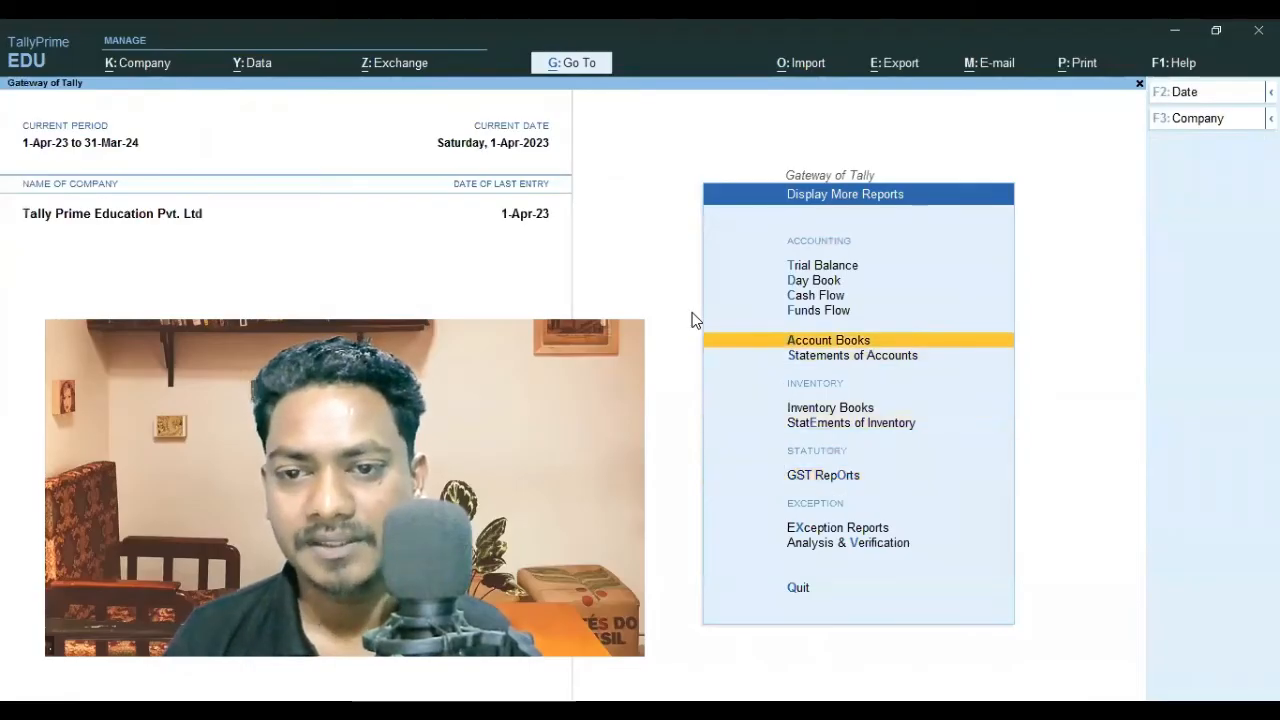
pyautogui.press('Escape')
pyautogui.press('Up')
pyautogui.press('Up')
pyautogui.press('Up')
pyautogui.press('Up')
pyautogui.press('Up')
pyautogui.press('Up')
pyautogui.press('Return')
# Open the customer's sales order from the Day Book and bring up its order details
pyautogui.press('Down')
pyautogui.press('Down')
pyautogui.press('Down')
pyautogui.press('Down')
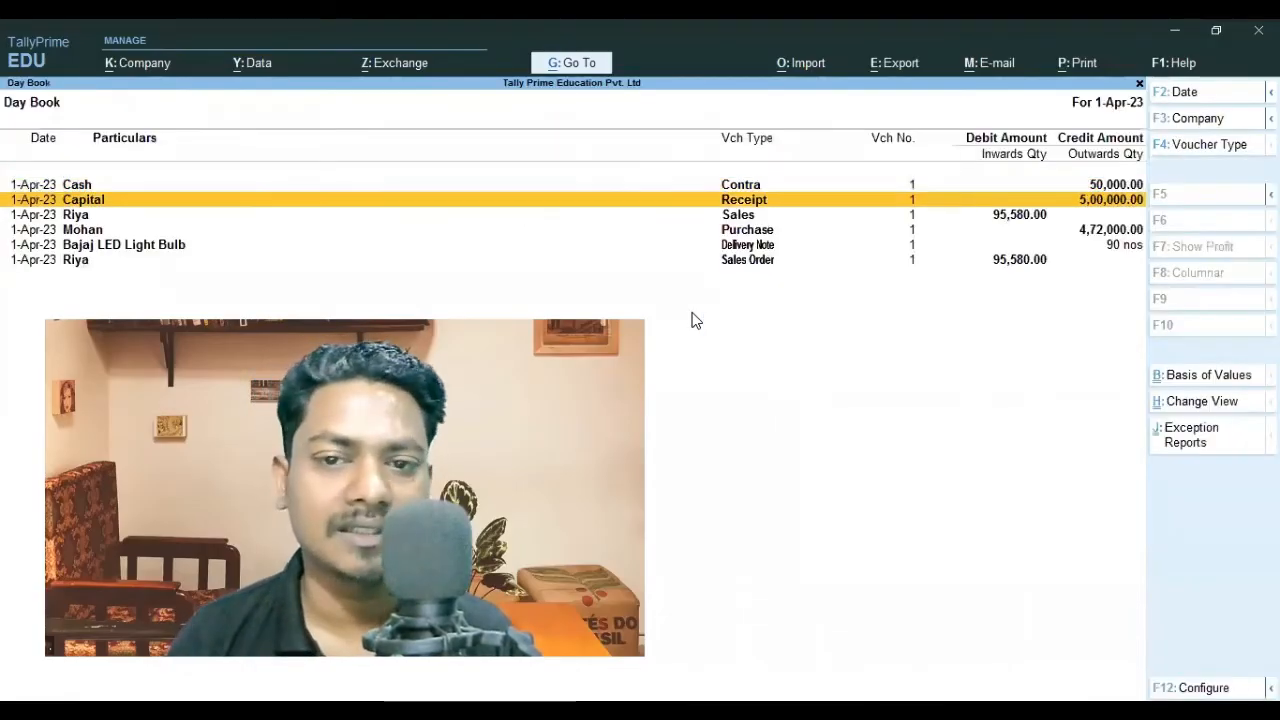
pyautogui.press('Down')
pyautogui.press('Return')
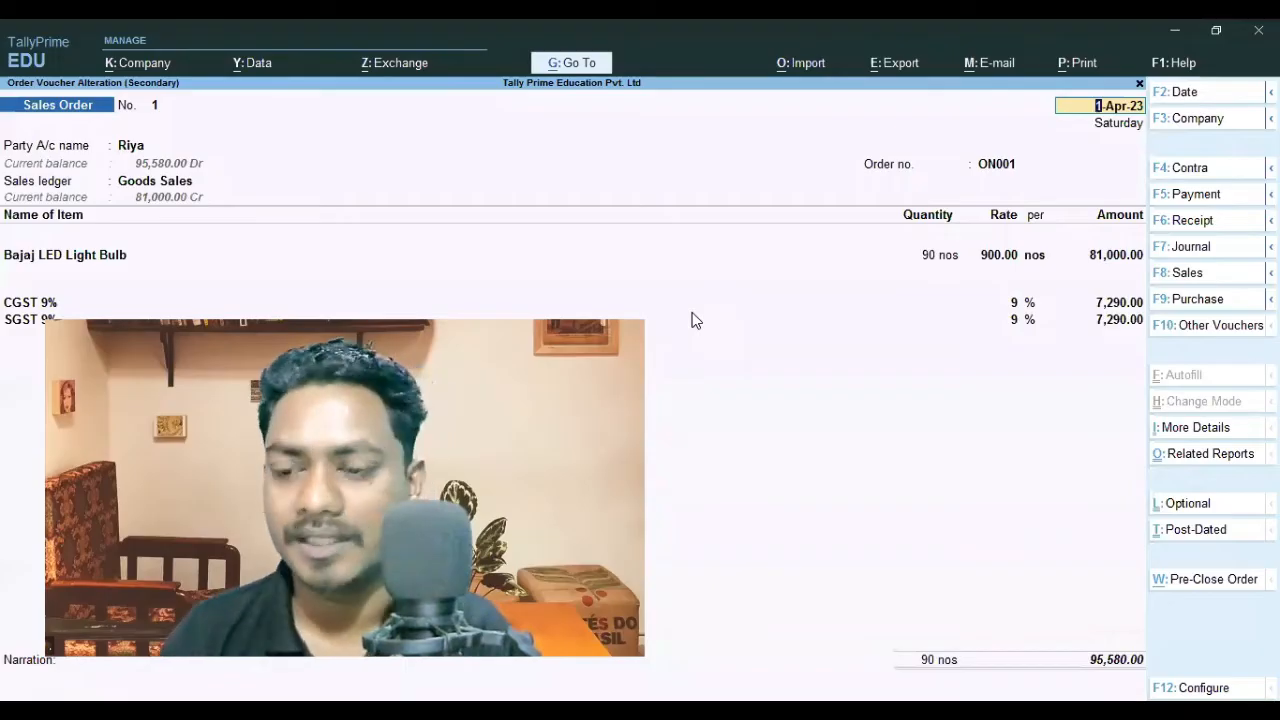
pyautogui.press('Return')
pyautogui.press('Return')
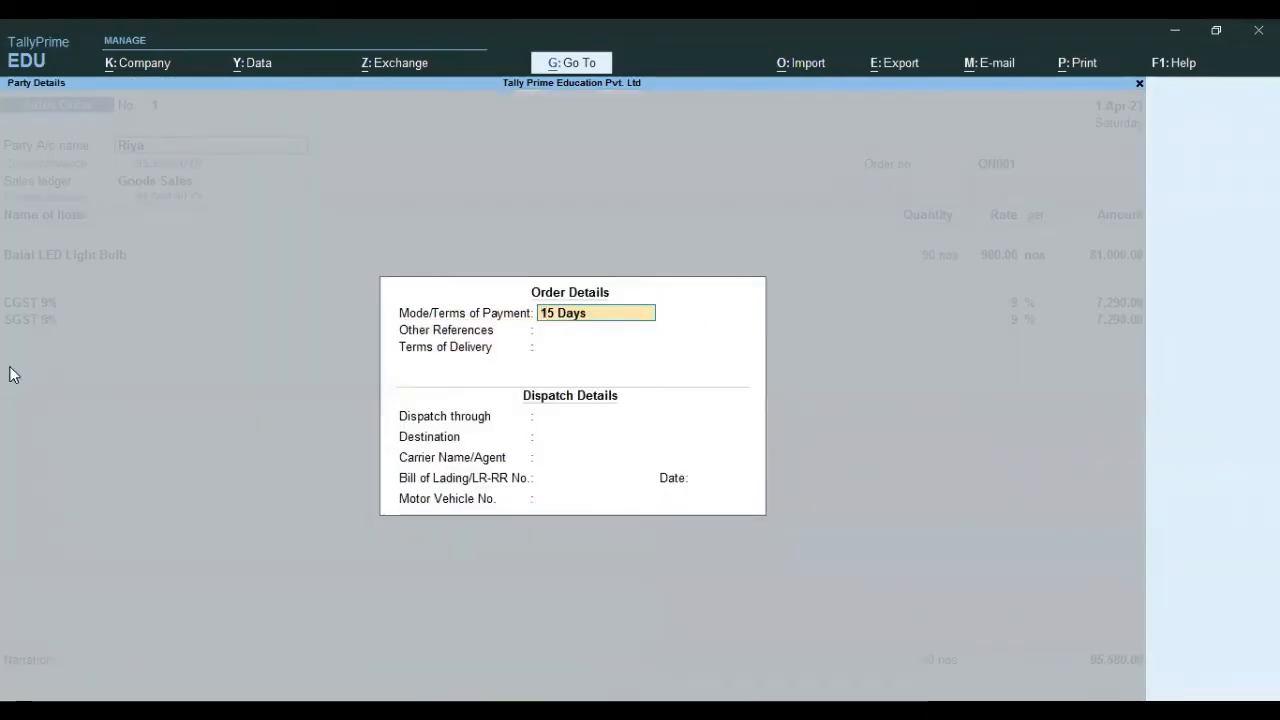
# Go through the sales order's order and dispatch details and accept them
pyautogui.press('Return')
pyautogui.press('Return')
pyautogui.press('Return')
pyautogui.press('Return')
pyautogui.press('Return')
pyautogui.press('Return')
pyautogui.press('Return')
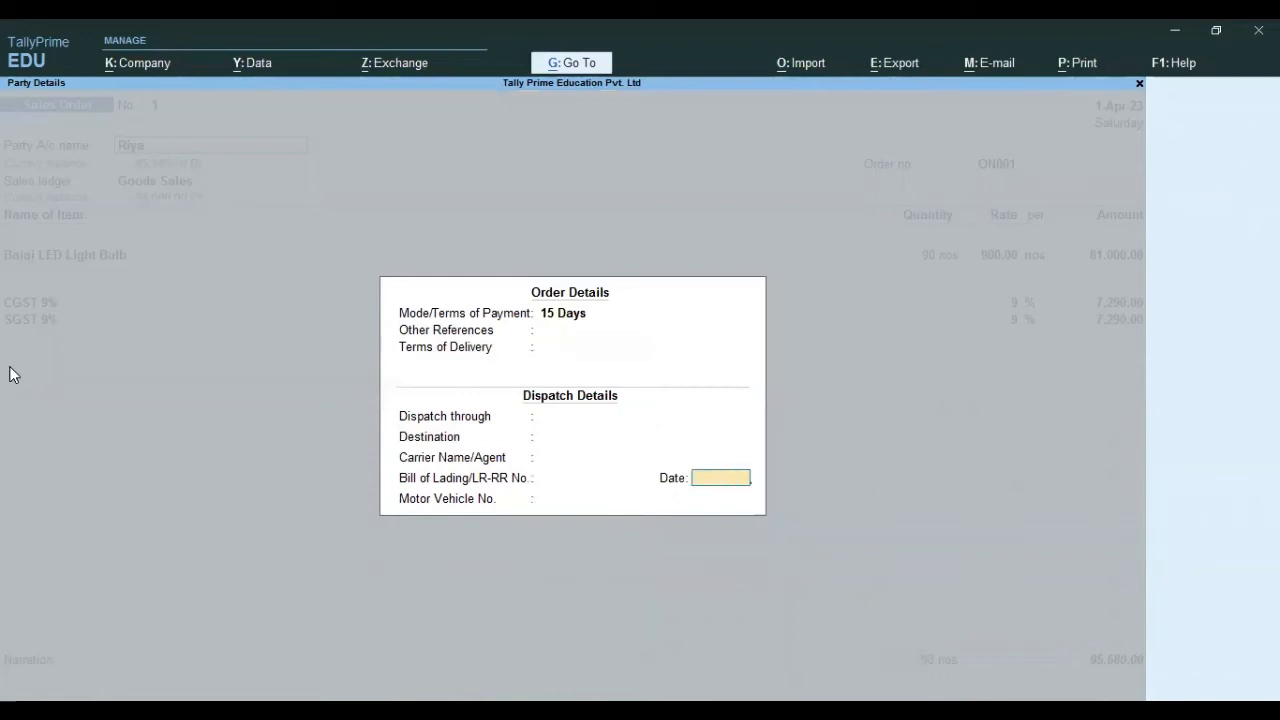
pyautogui.press('Return')
pyautogui.press('Return')
# Accept the buyer's party details in the sales order and continue to the order number
pyautogui.press('Return')
pyautogui.press('Return')
pyautogui.press('Return')
pyautogui.press('Return')
pyautogui.press('Return')
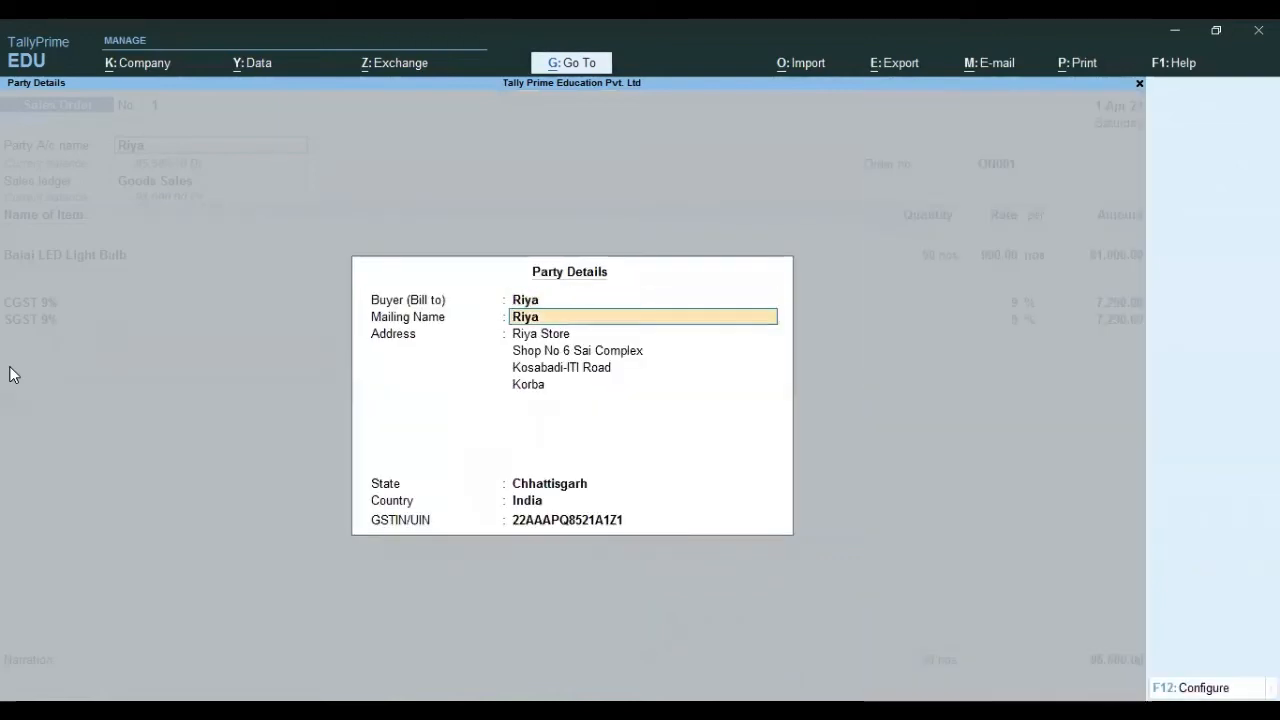
pyautogui.press('Return')
pyautogui.press('Return')
pyautogui.press('Return')
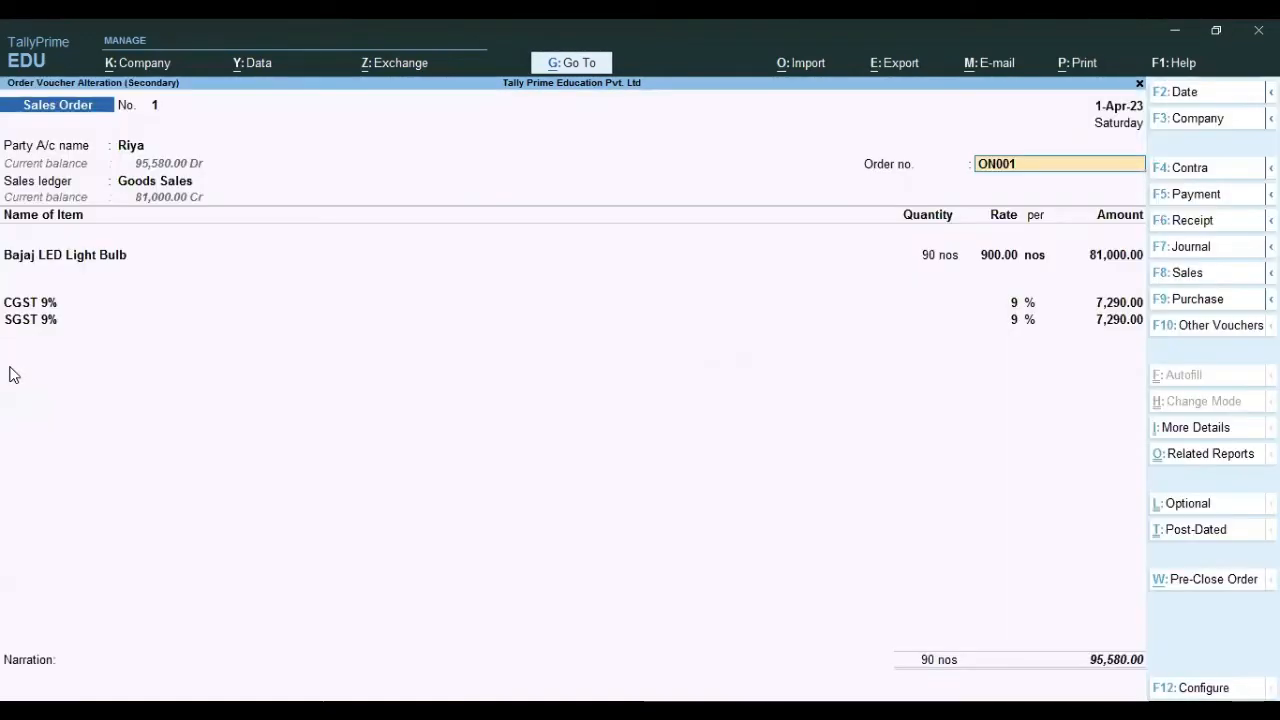
# Check the Bajaj LED Light Bulb line and its item allocation in the sales order
pyautogui.press('Return')
pyautogui.press('Return')
pyautogui.press('Return')
pyautogui.press('Return')
pyautogui.press('Return')
pyautogui.press('Return')
pyautogui.press('Return')
pyautogui.press('Return')
pyautogui.press('Return')
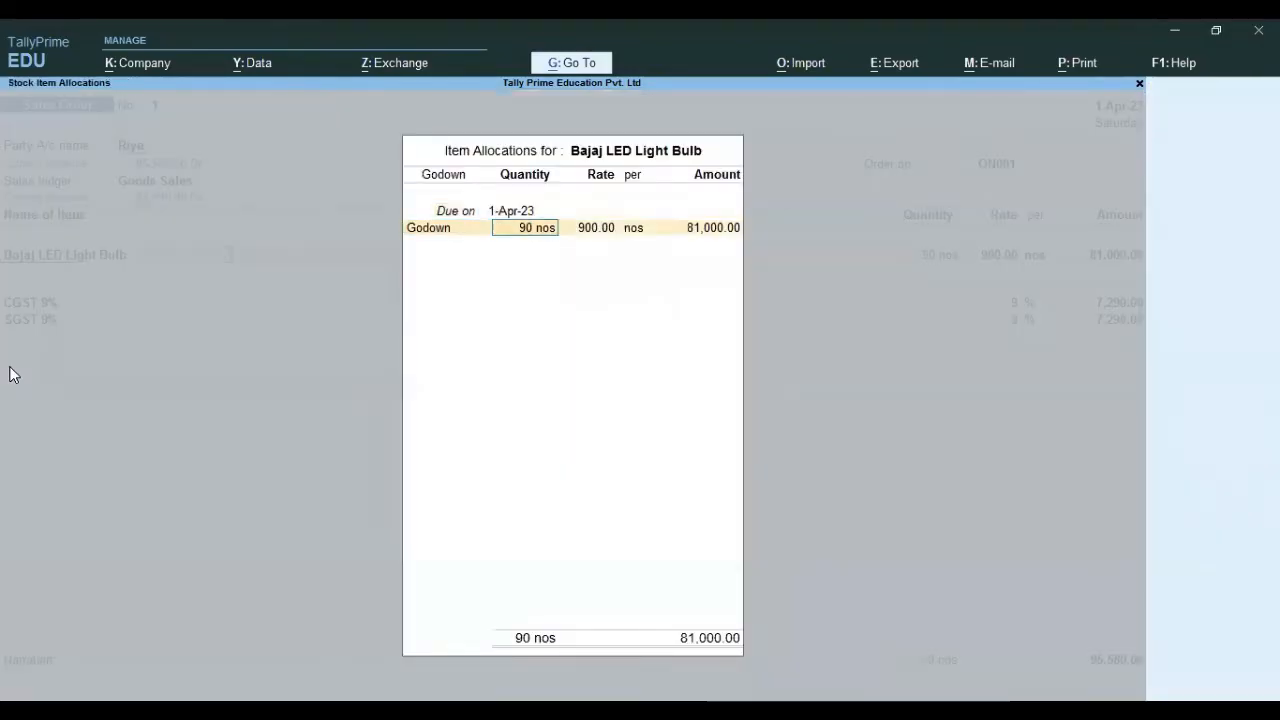
pyautogui.press('Return')
pyautogui.press('Return')
# Accept the CGST and SGST lines of the sales order and save the voucher
pyautogui.press('Return')
pyautogui.press('Return')
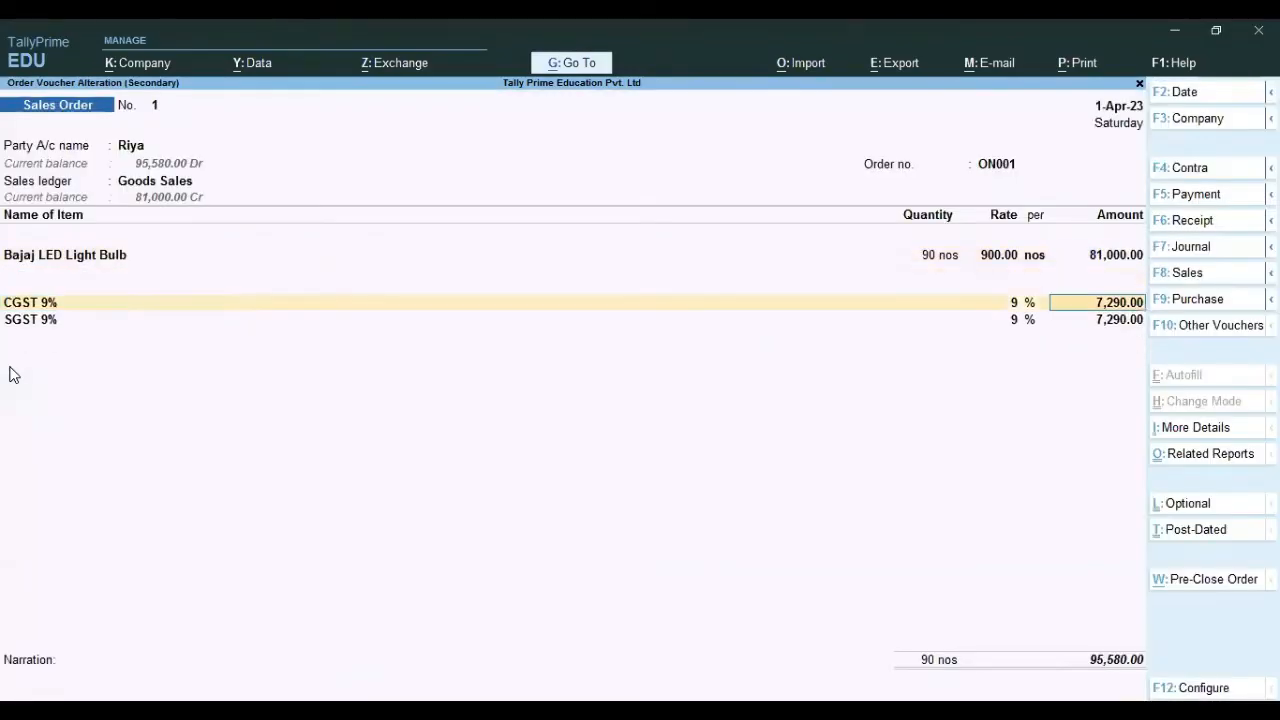
pyautogui.press('Return')
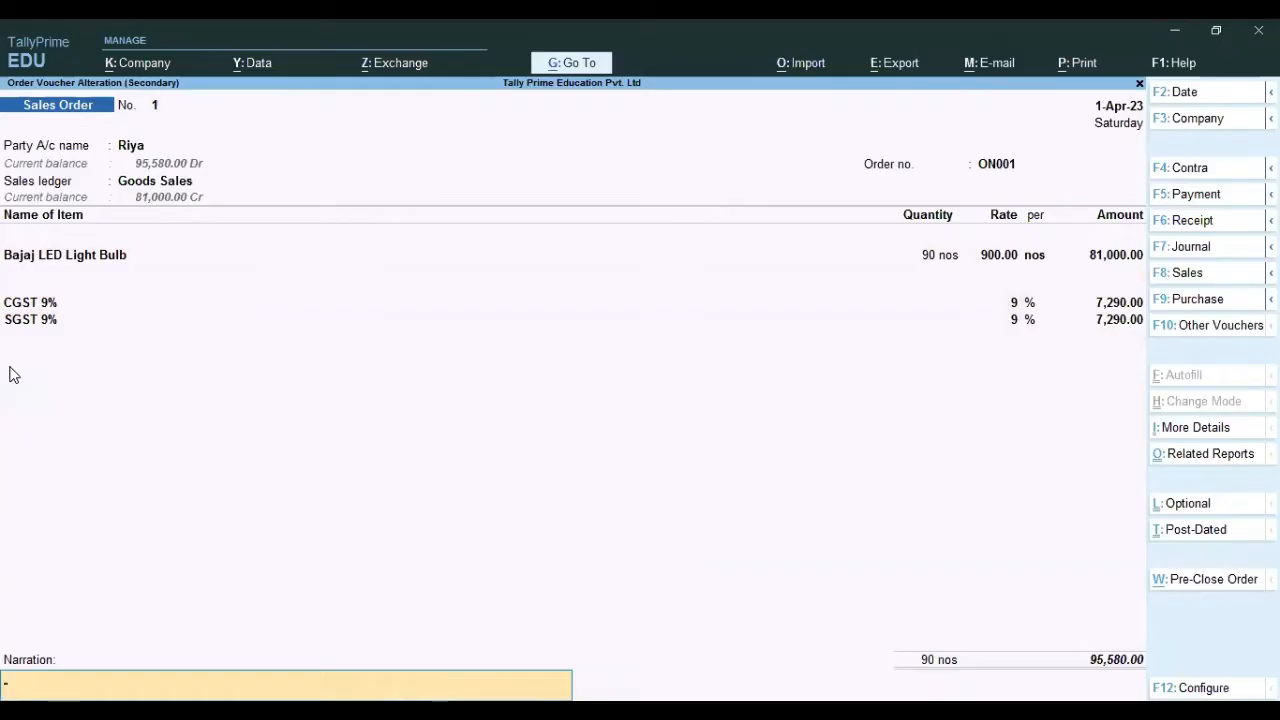
pyautogui.press('Return')
pyautogui.press('Return')
# Open the delivery note from the Day Book and accept its linked order, payment terms and terms of delivery
pyautogui.press('Up')
pyautogui.press('Return')
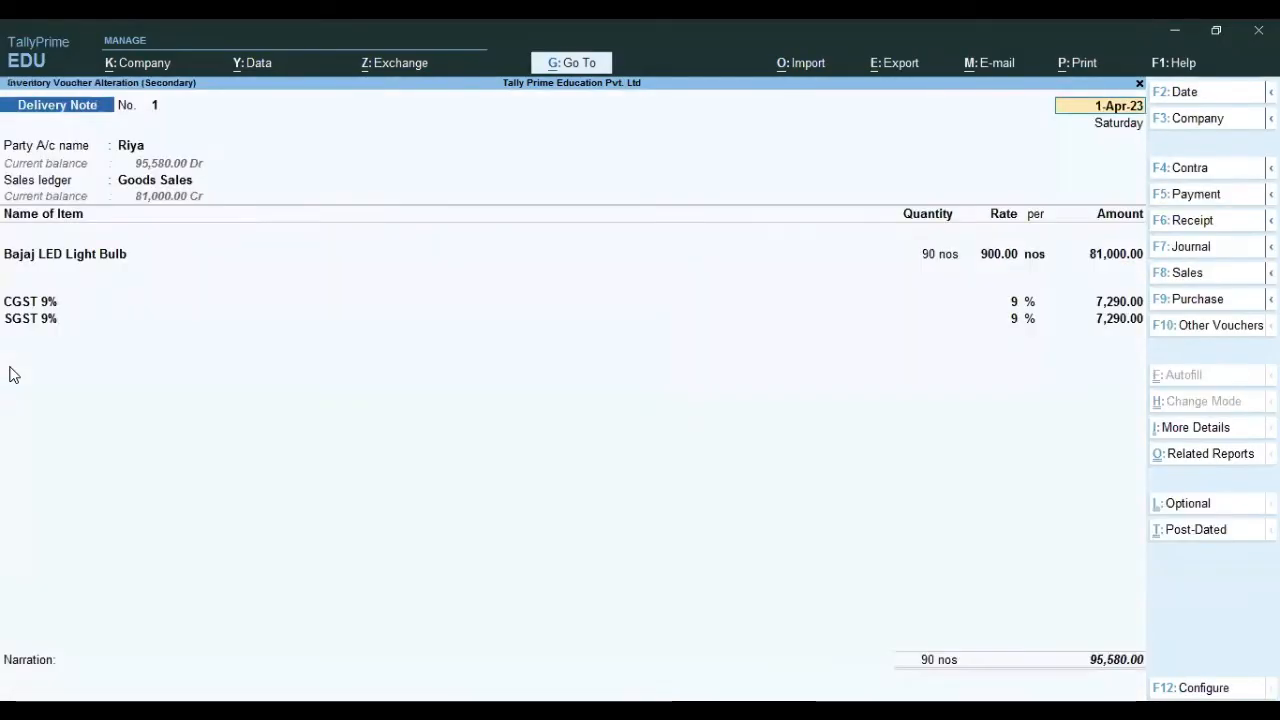
pyautogui.press('Return')
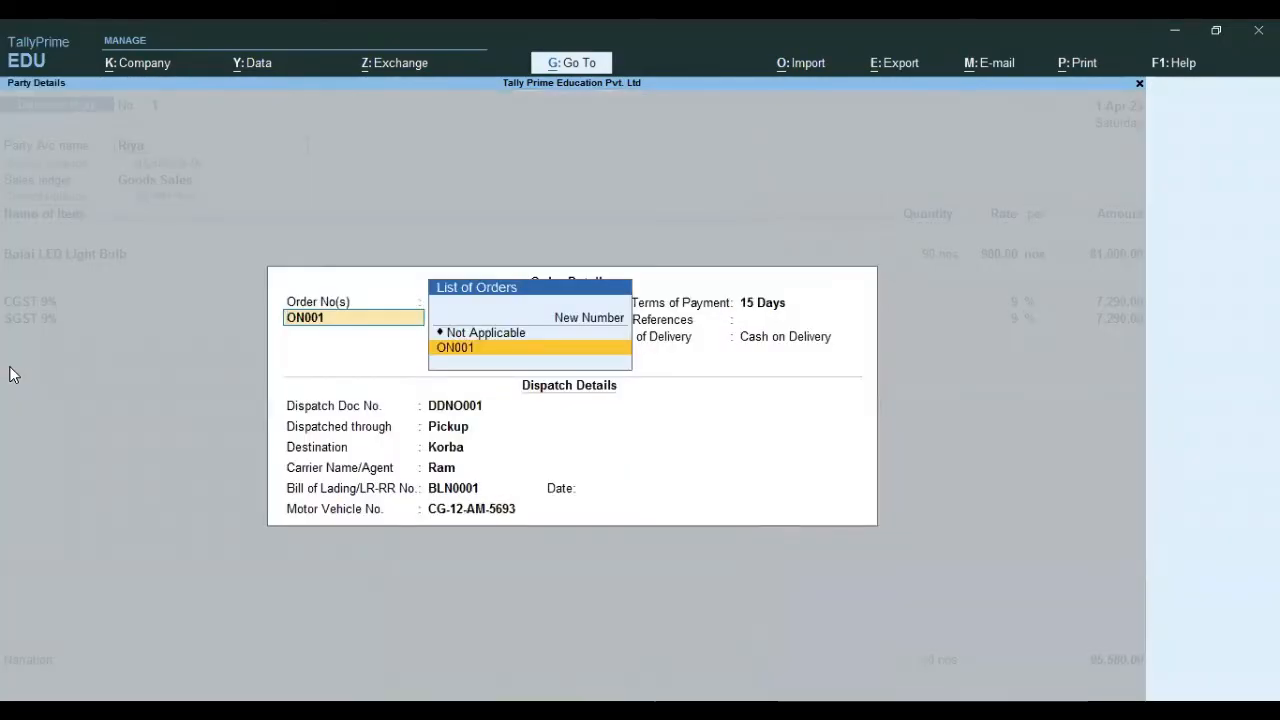
pyautogui.press('Return')
pyautogui.press('Return')
pyautogui.press('Return')
pyautogui.press('Return')
pyautogui.press('Return')
pyautogui.press('Return')
pyautogui.press('Return')
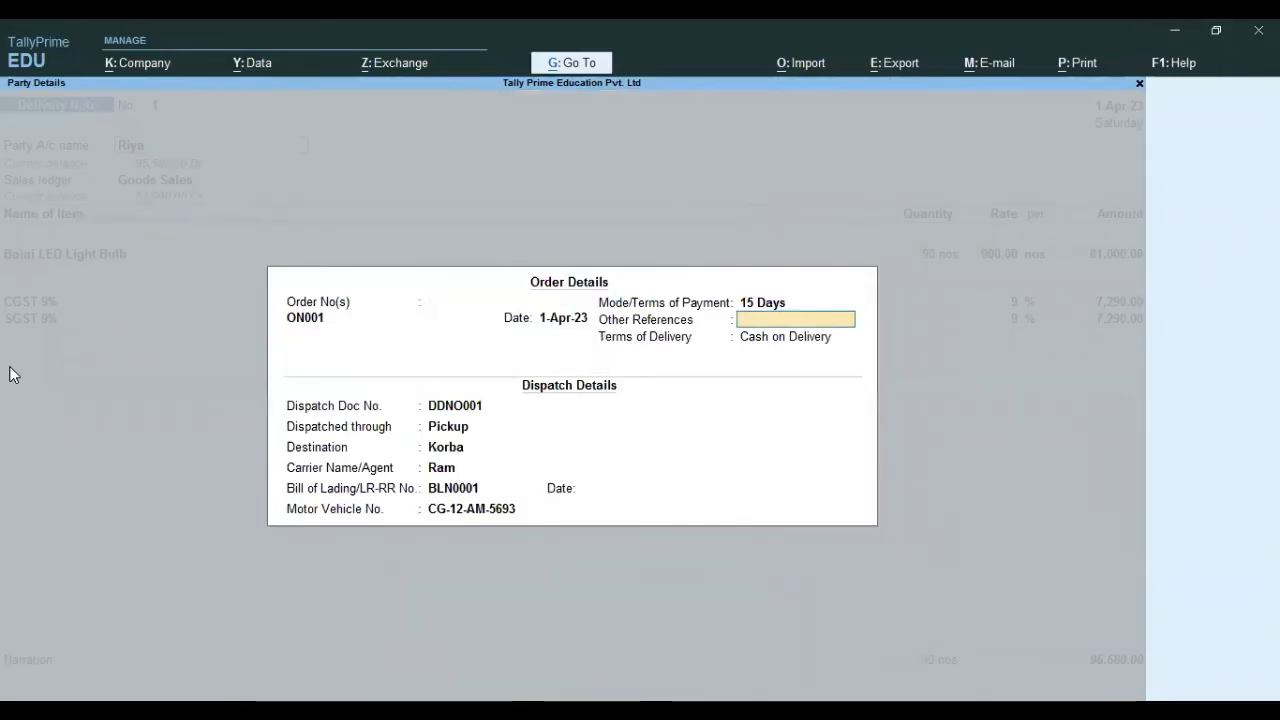
pyautogui.press('Return')
# Go through the delivery note's dispatch details, from the dispatch document to the motor vehicle number, and accept them
pyautogui.press('Return')
pyautogui.press('Return')
pyautogui.press('Return')
pyautogui.press('Return')
pyautogui.press('Return')
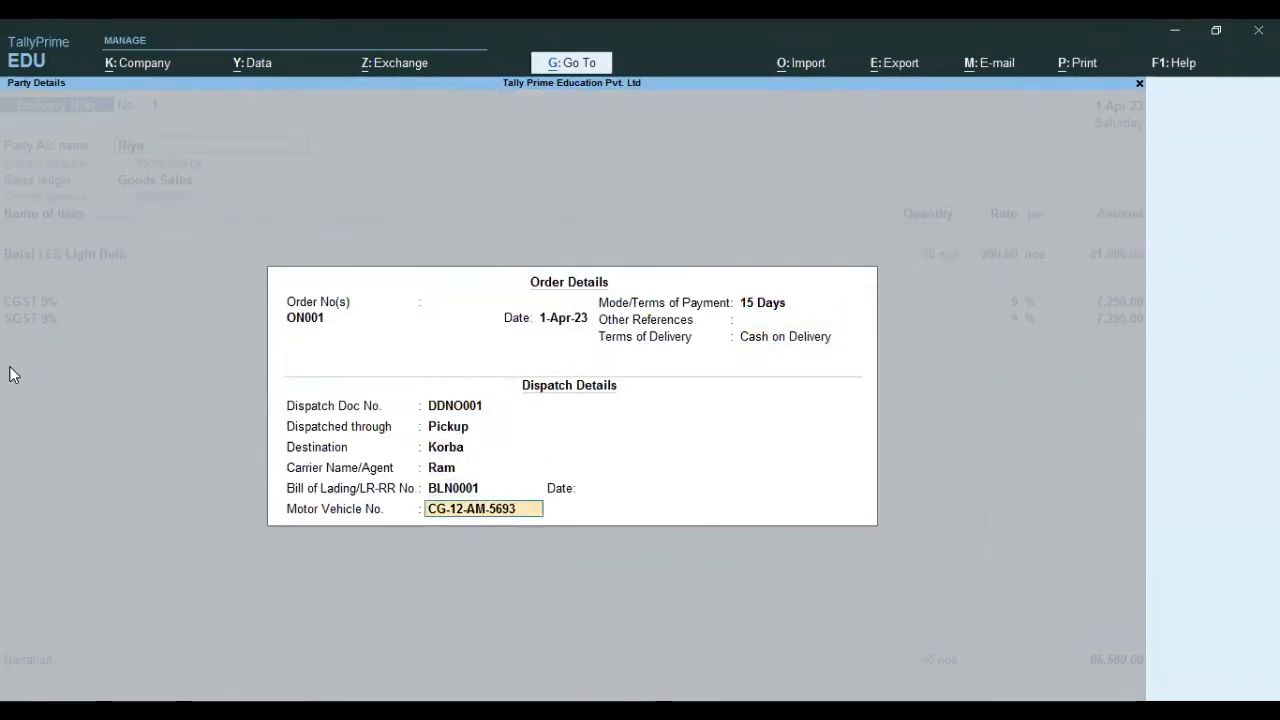
pyautogui.press('Return')
# Check the party details of the delivery note, including state and place of supply, and accept them
pyautogui.press('Return')
pyautogui.press('Return')
pyautogui.press('Return')
pyautogui.press('Return')
pyautogui.press('Return')
pyautogui.press('Return')
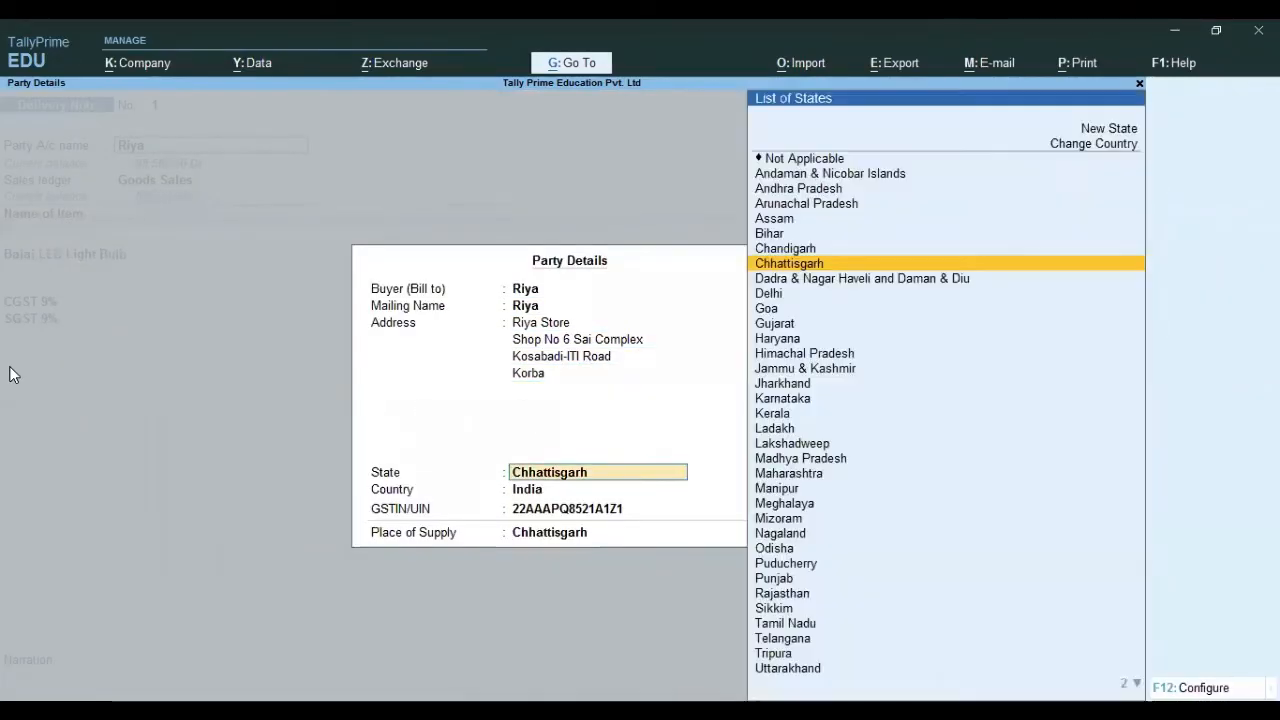
pyautogui.press('Return')
pyautogui.press('Return')
pyautogui.press('Return')
# Check the tracking number and godown allocation of the Bajaj LED Light Bulb in the delivery note
pyautogui.press('Return')
pyautogui.press('Return')
pyautogui.press('Return')
pyautogui.press('Return')
pyautogui.press('Return')
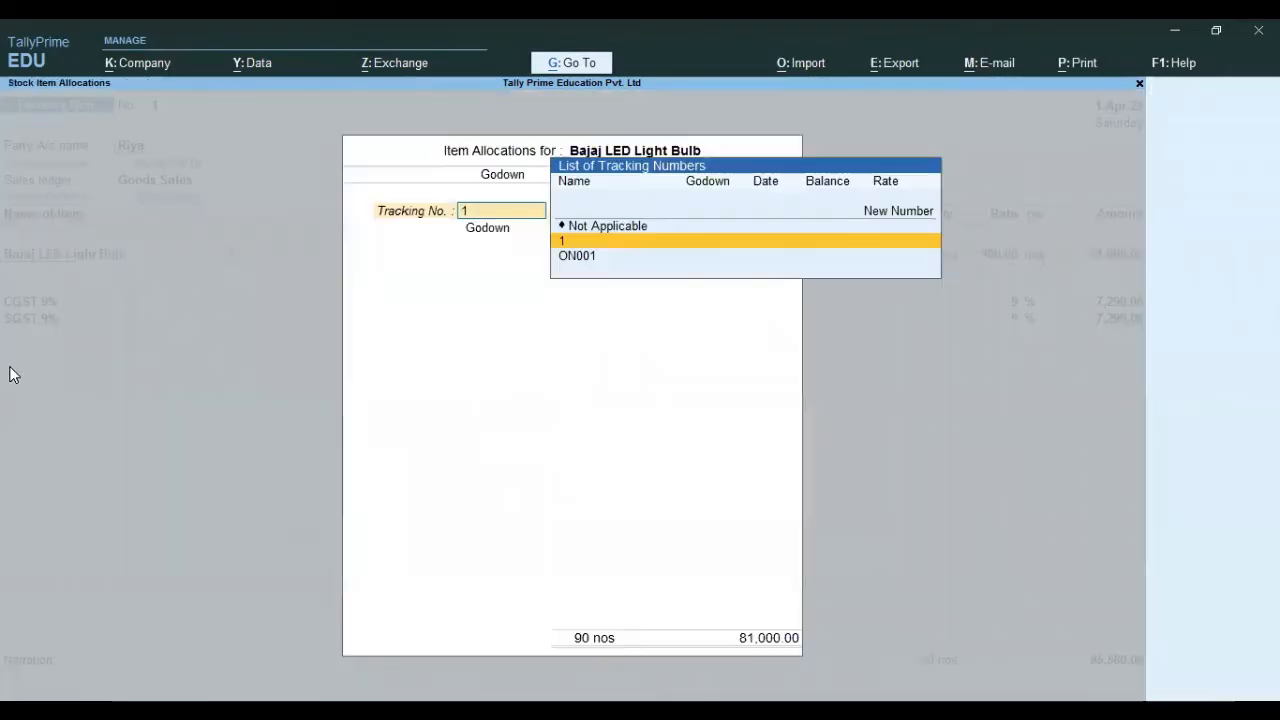
pyautogui.press('Return')
pyautogui.press('Return')
pyautogui.press('Return')
pyautogui.press('Return')
pyautogui.press('Return')
# Accept the remaining lines and blank narration of the delivery note and save it
pyautogui.press('Return')
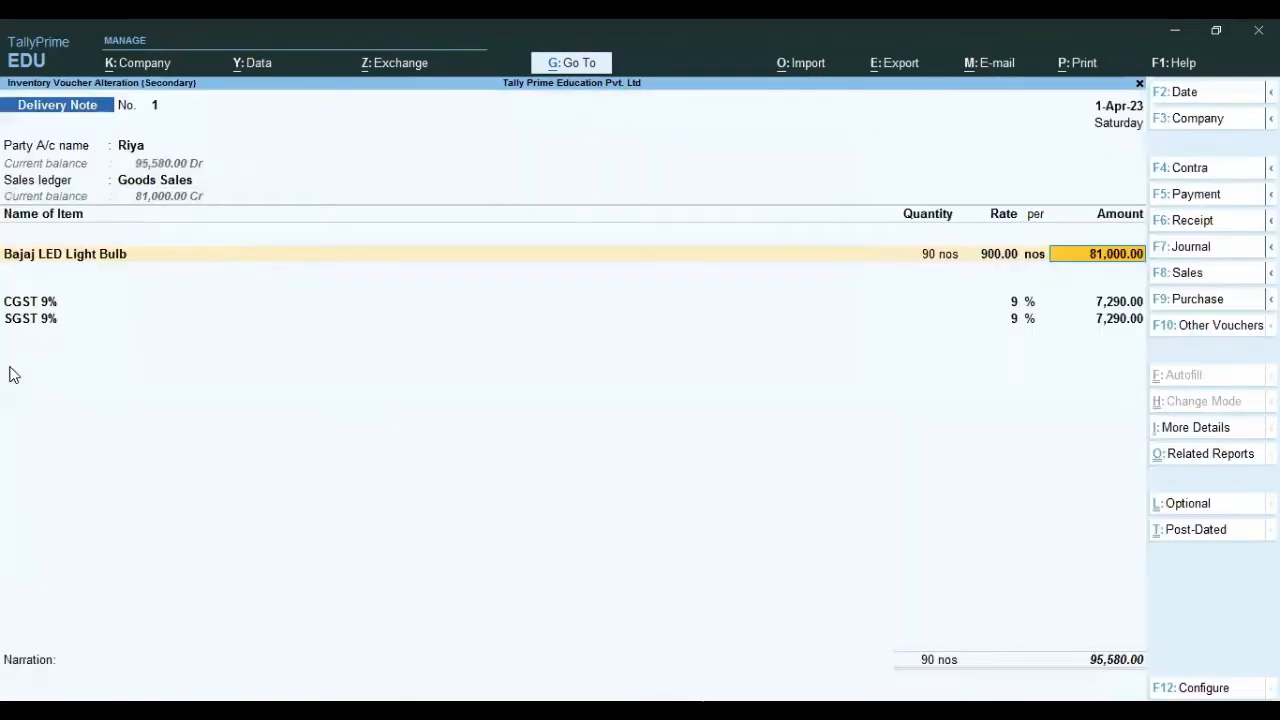
pyautogui.press('Return')
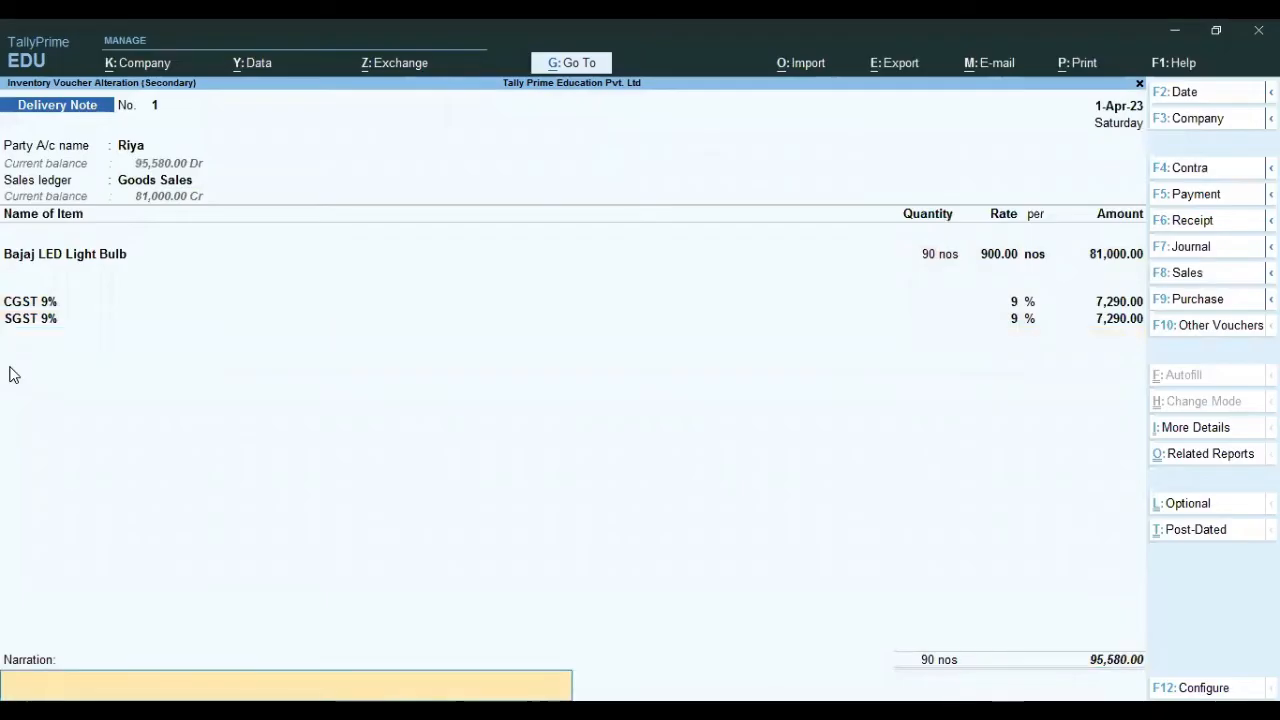
pyautogui.press('Return')
pyautogui.press('Return')
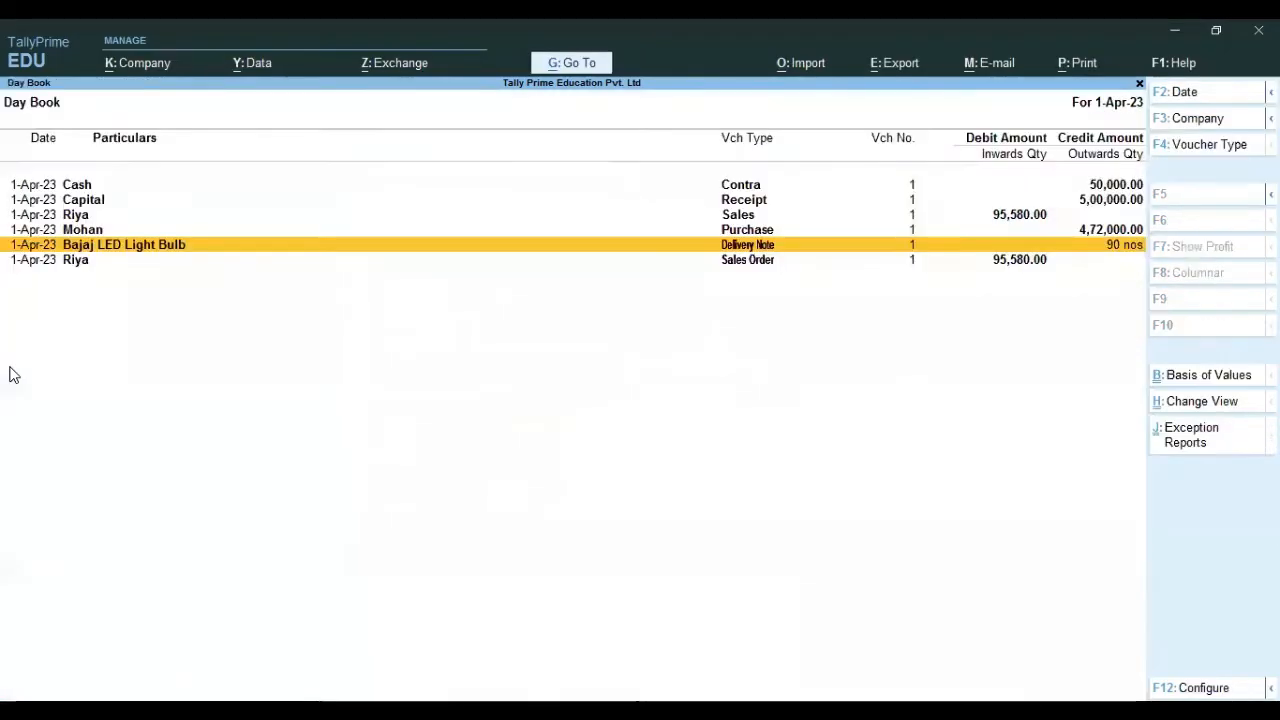
# Open the sales voucher from the Day Book and accept its delivery note reference and dispatch details
pyautogui.press('Up')
pyautogui.press('Up')
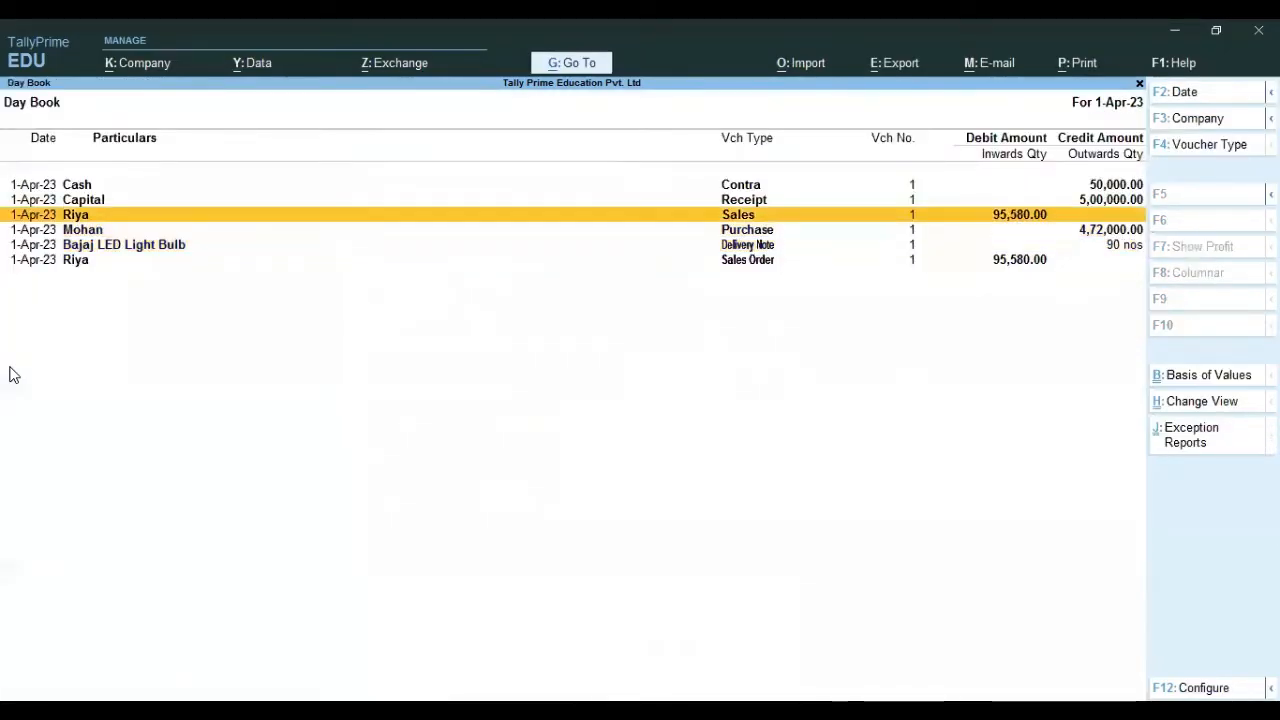
pyautogui.press('Return')
pyautogui.press('Return')
pyautogui.press('Return')
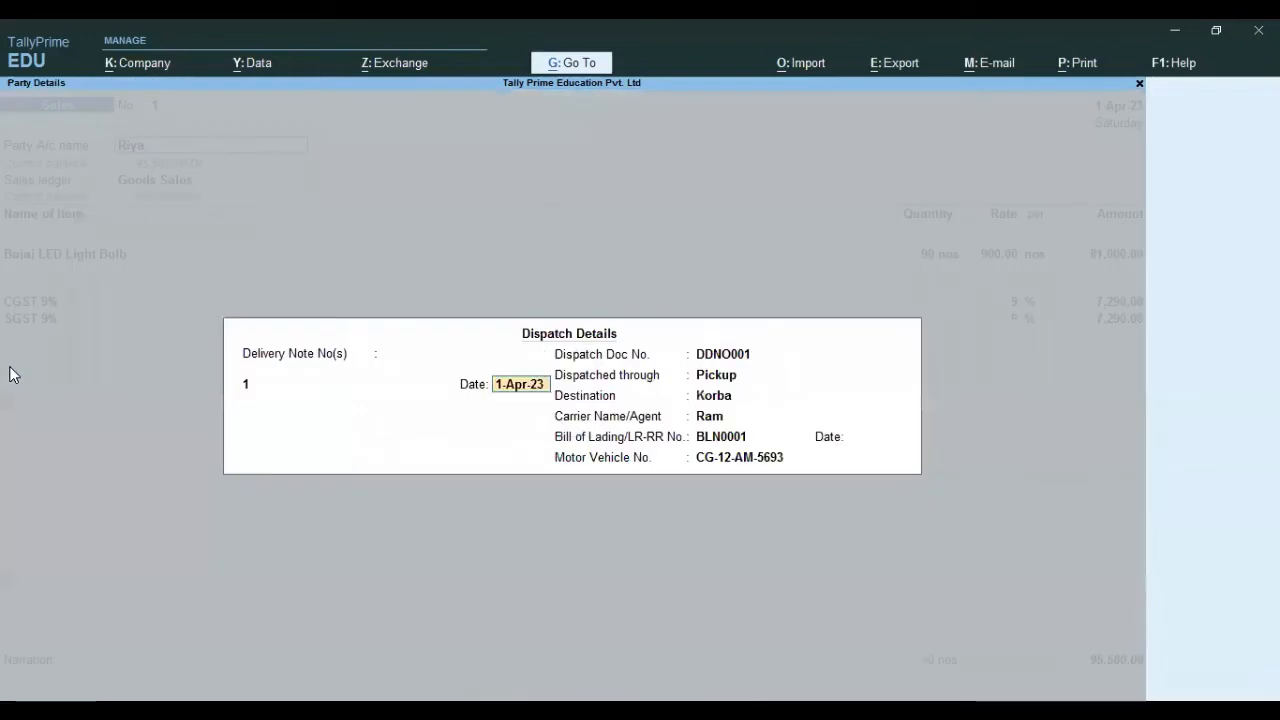
pyautogui.press('Return')
pyautogui.press('Return')
pyautogui.press('Return')
pyautogui.press('Return')
pyautogui.press('Return')
pyautogui.press('Return')
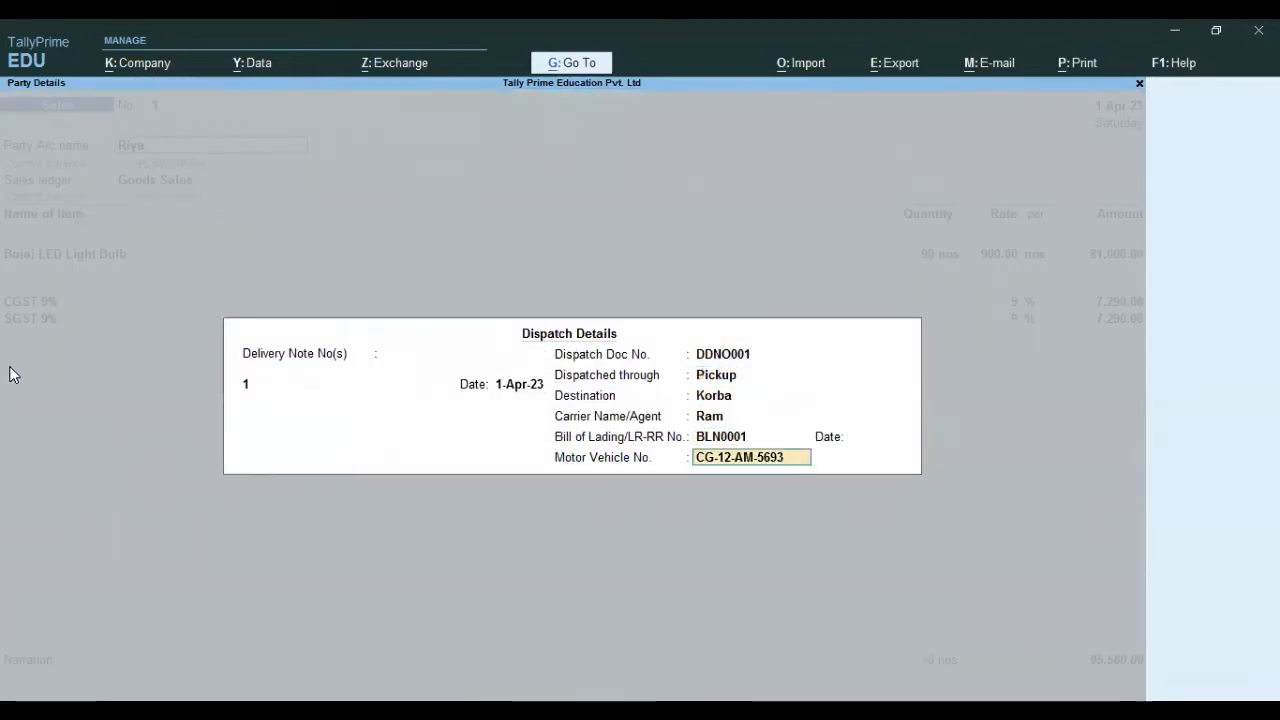
pyautogui.press('Return')
# Go through the sales voucher's order and party details, including state and place of supply, and accept them
pyautogui.press('Return')
pyautogui.press('Return')
pyautogui.press('Return')
pyautogui.press('Return')
pyautogui.press('Return')
pyautogui.press('Return')
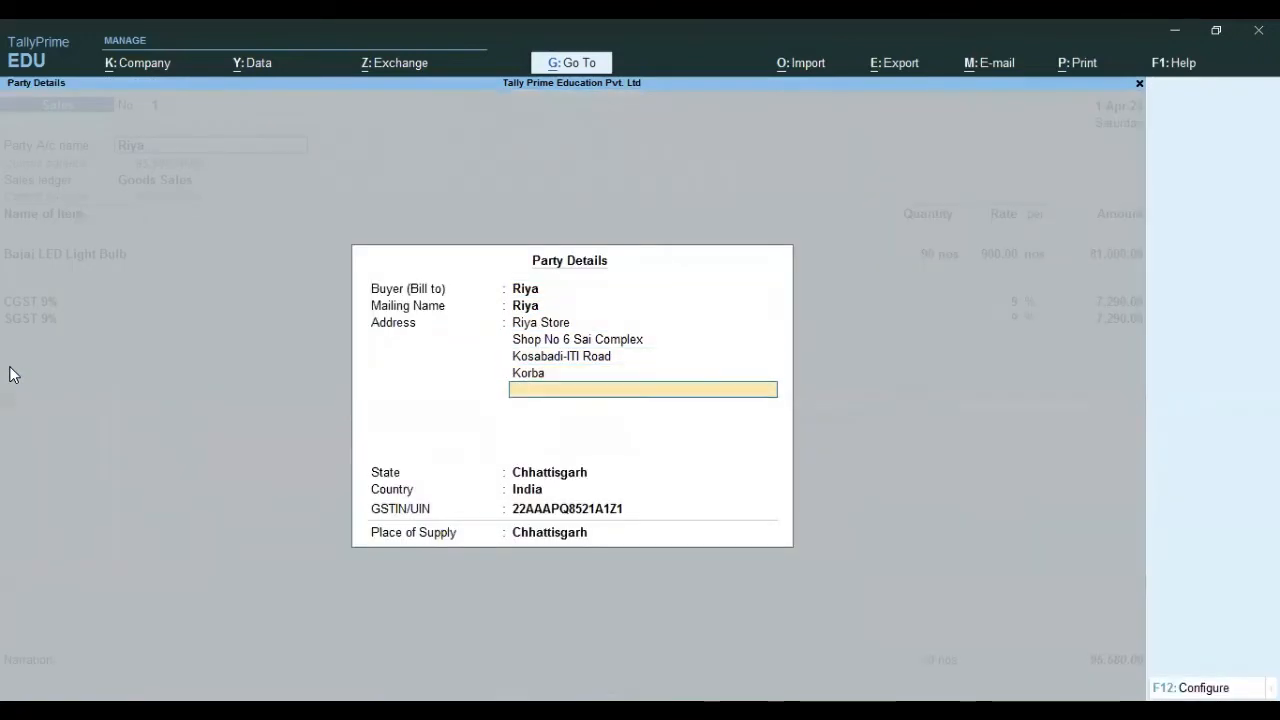
pyautogui.press('Return')
pyautogui.press('Return')
pyautogui.press('Return')
pyautogui.press('Return')
pyautogui.press('Return')
# Check the Bajaj LED Light Bulb's allocation to tracking number 1 in the sales voucher and end the tracking list
pyautogui.press('Return')
pyautogui.press('Return')
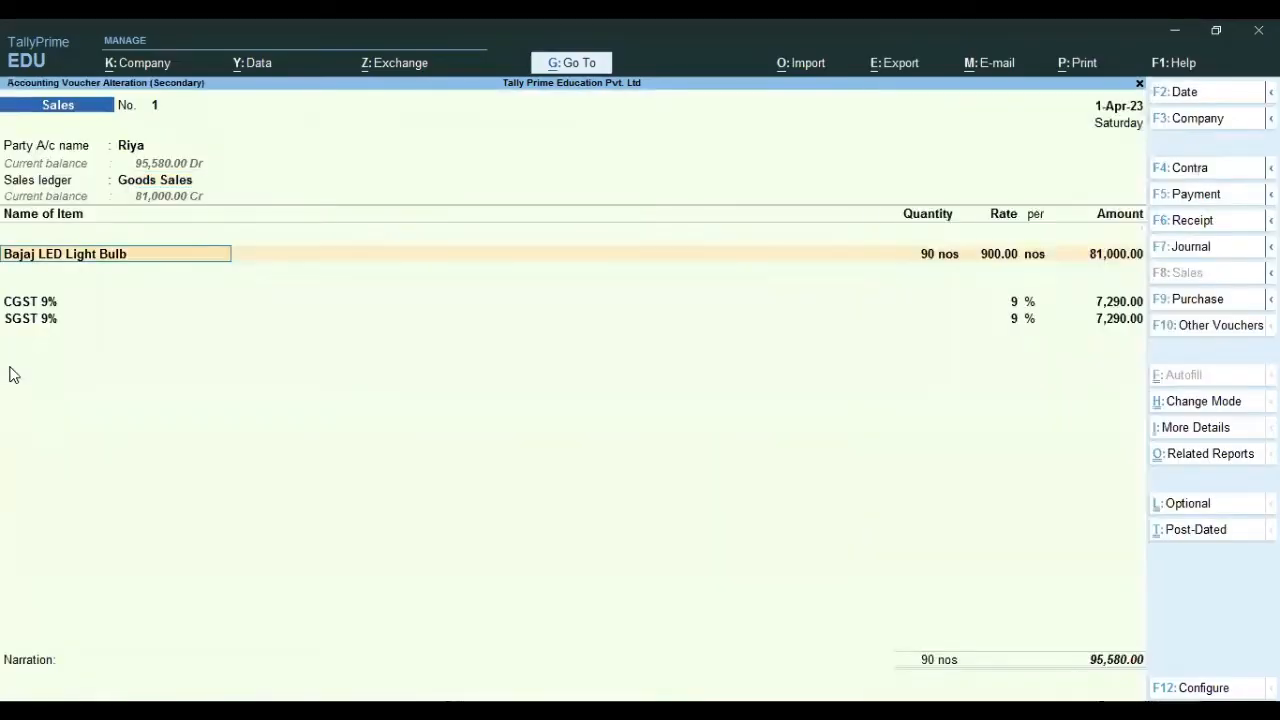
pyautogui.press('Return')
pyautogui.press('Return')
pyautogui.press('Return')
pyautogui.press('Return')
pyautogui.press('Return')
pyautogui.press('Return')
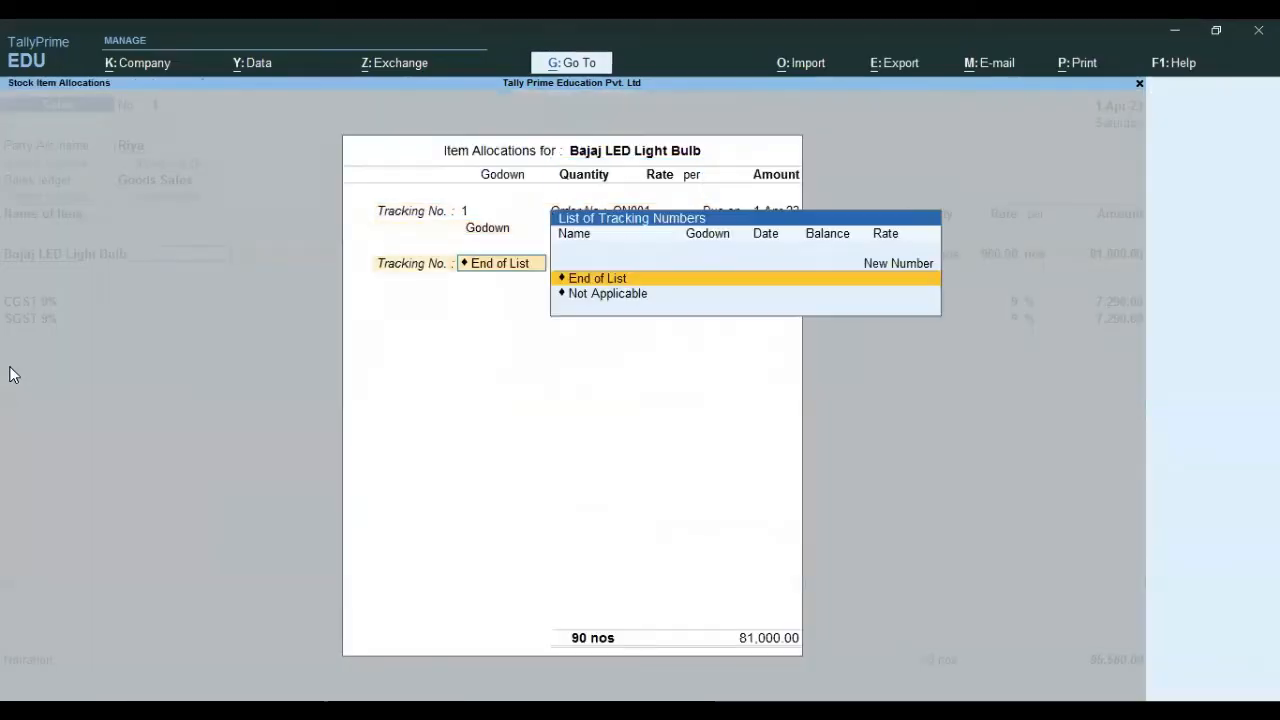
pyautogui.press('Return')
pyautogui.press('Return')
# Accept the CGST and SGST lines and the narration of the sales voucher and save it
pyautogui.press('Return')
pyautogui.press('Return')
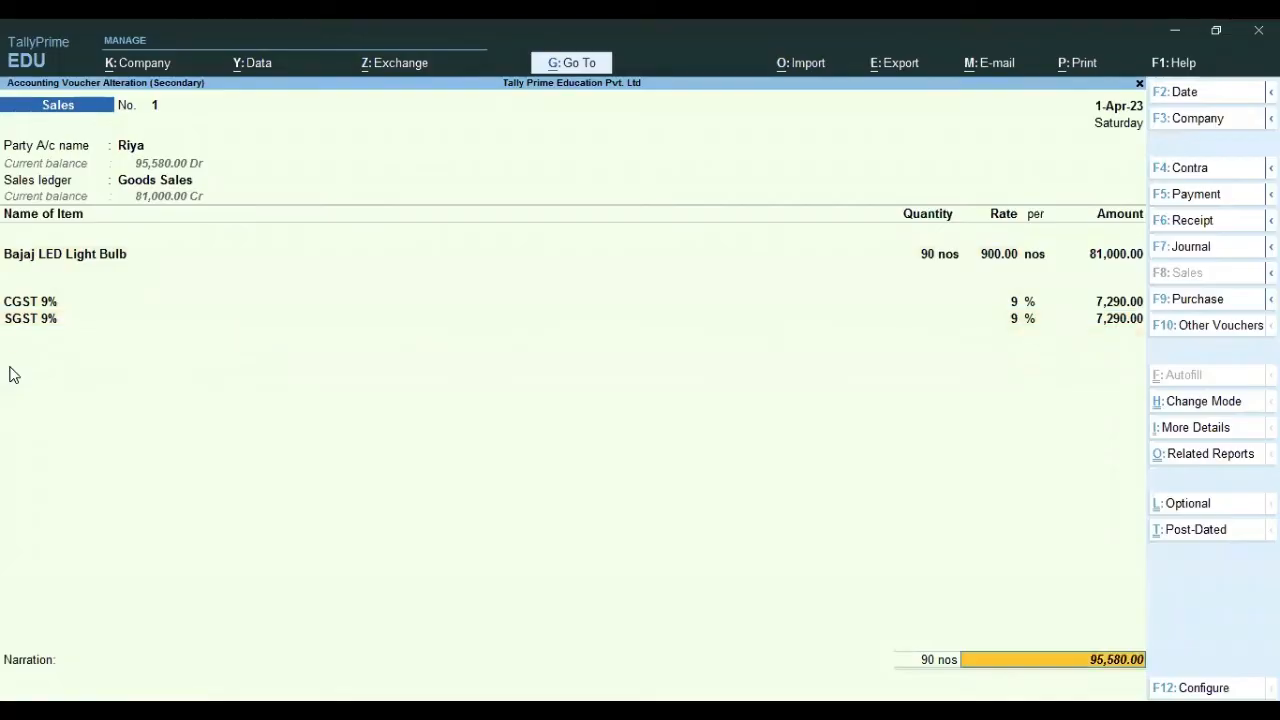
pyautogui.press('Return')
pyautogui.press('Return')
pyautogui.press('Return')
pyautogui.press('Return')
pyautogui.press('Return')
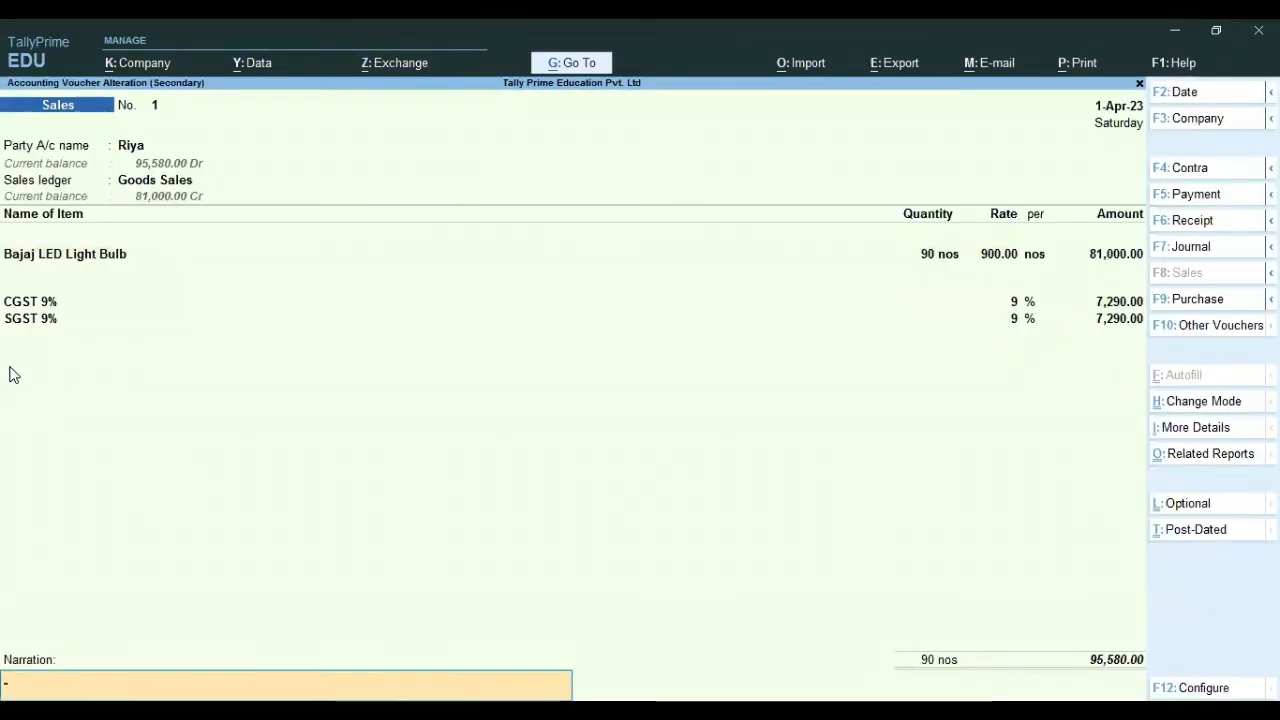
pyautogui.press('Return')
pyautogui.press('Return')
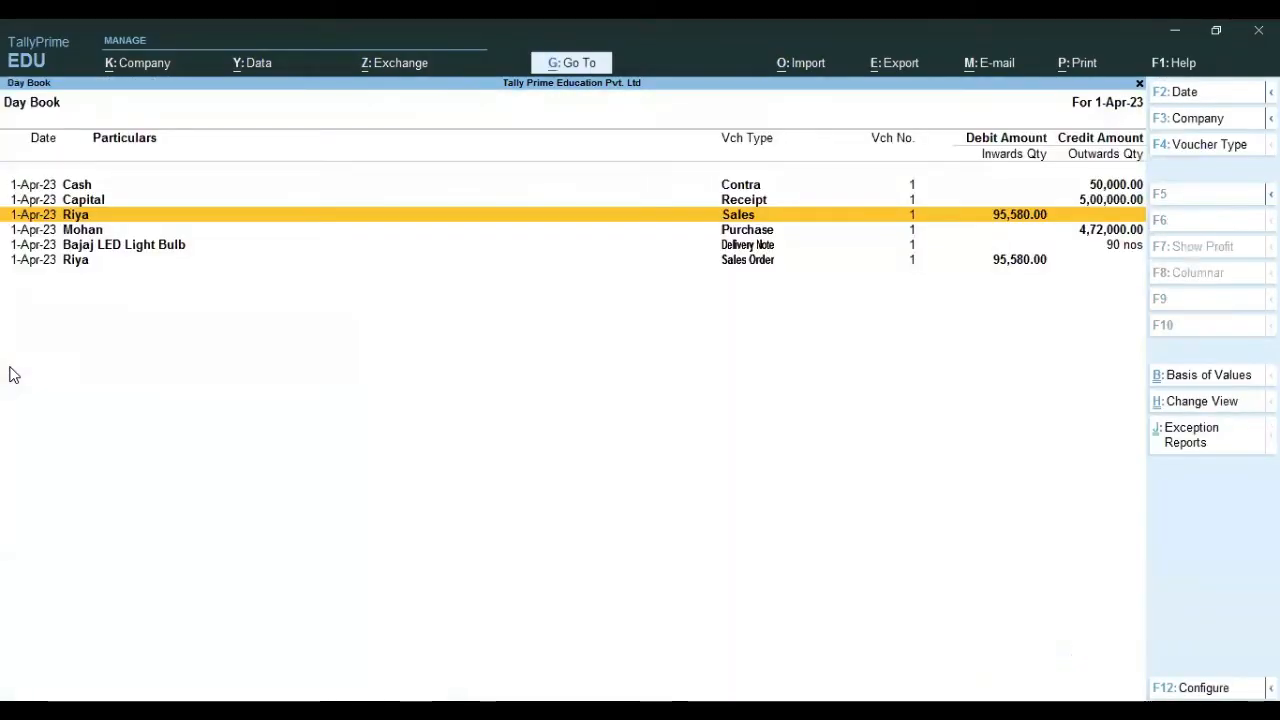
# Leave the Day Book and display the additional reports from the Gateway of Tally
pyautogui.press('Escape')
pyautogui.press('Down')
pyautogui.press('Down')
pyautogui.press('Down')
pyautogui.press('Down')
pyautogui.press('Down')
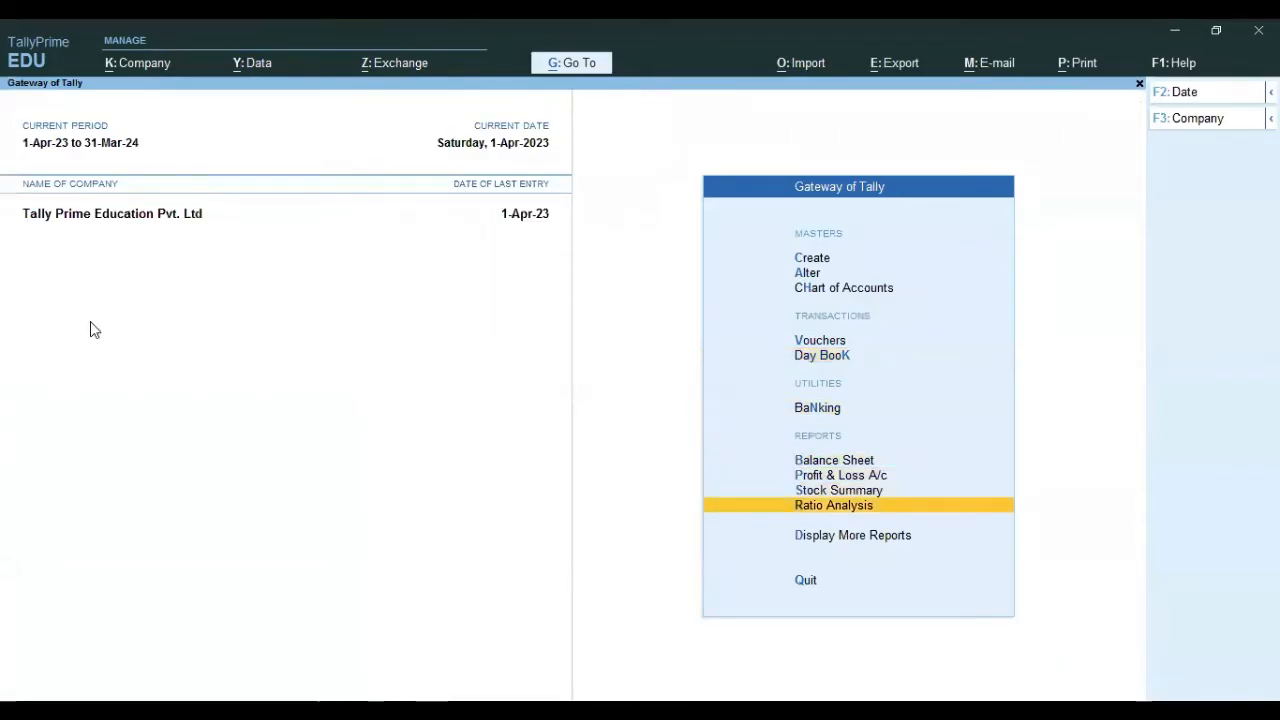
pyautogui.press('Down')
pyautogui.press('Return')
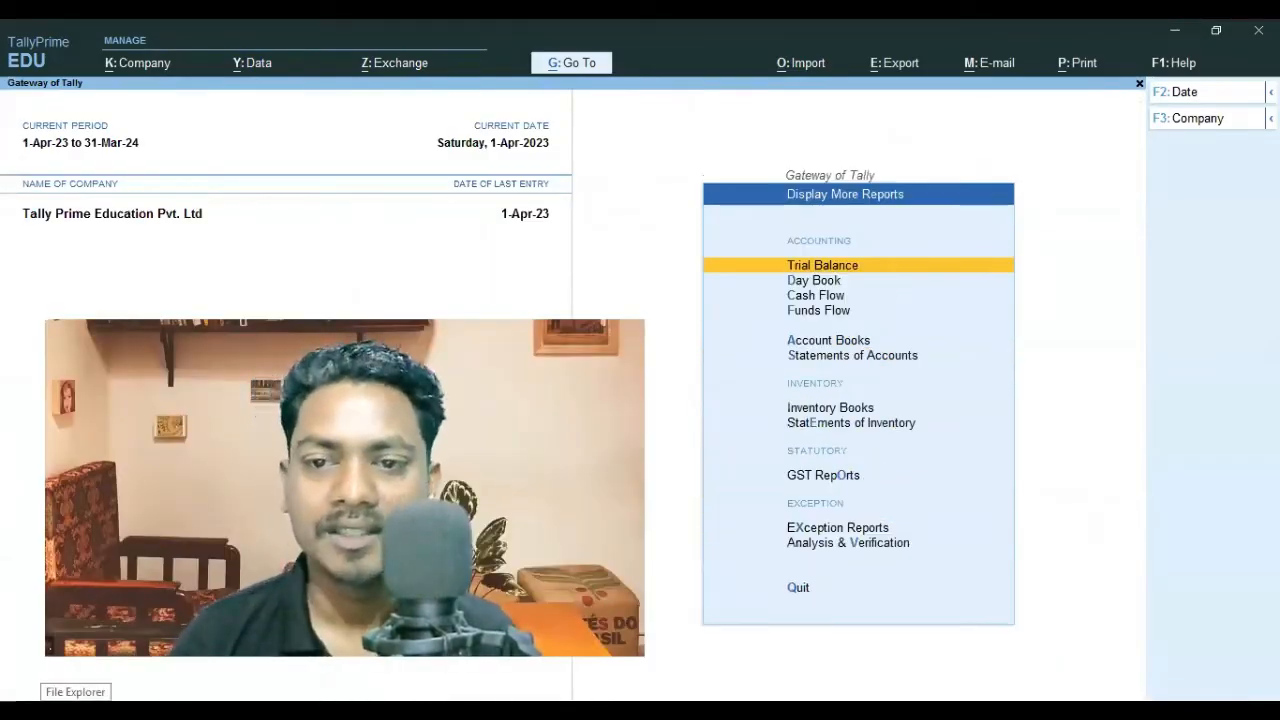
# Open the GSTR-1 return from the GST reports
pyautogui.press('Down')
pyautogui.press('Down')
pyautogui.press('Down')
pyautogui.press('Down')
pyautogui.press('Down')
pyautogui.press('Down')
pyautogui.press('Down')
pyautogui.press('Down')
pyautogui.press('Return')
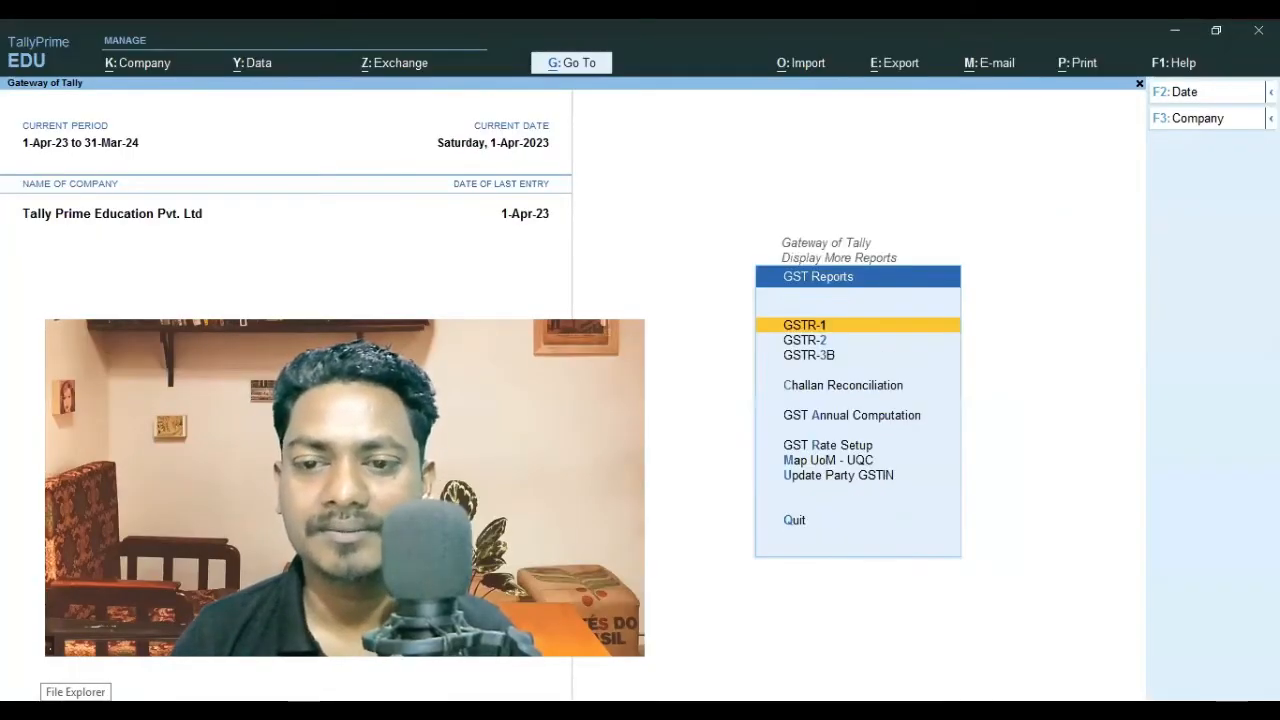
pyautogui.press('Return')
# Open the sales voucher listed under Uncertain Transactions and accept the party's GSTIN/UIN, skipping its validation for this voucher
pyautogui.press('Down')
pyautogui.press('Down')
pyautogui.press('Down')
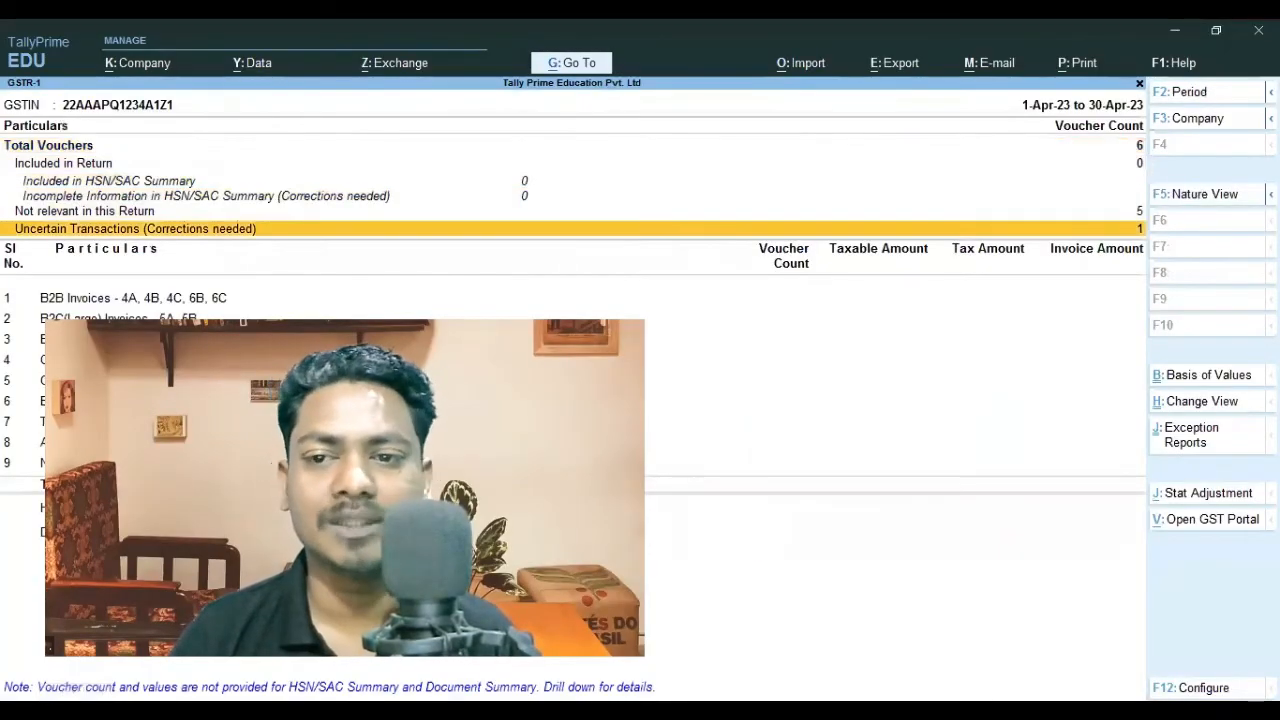
pyautogui.press('Return')
pyautogui.press('Return')
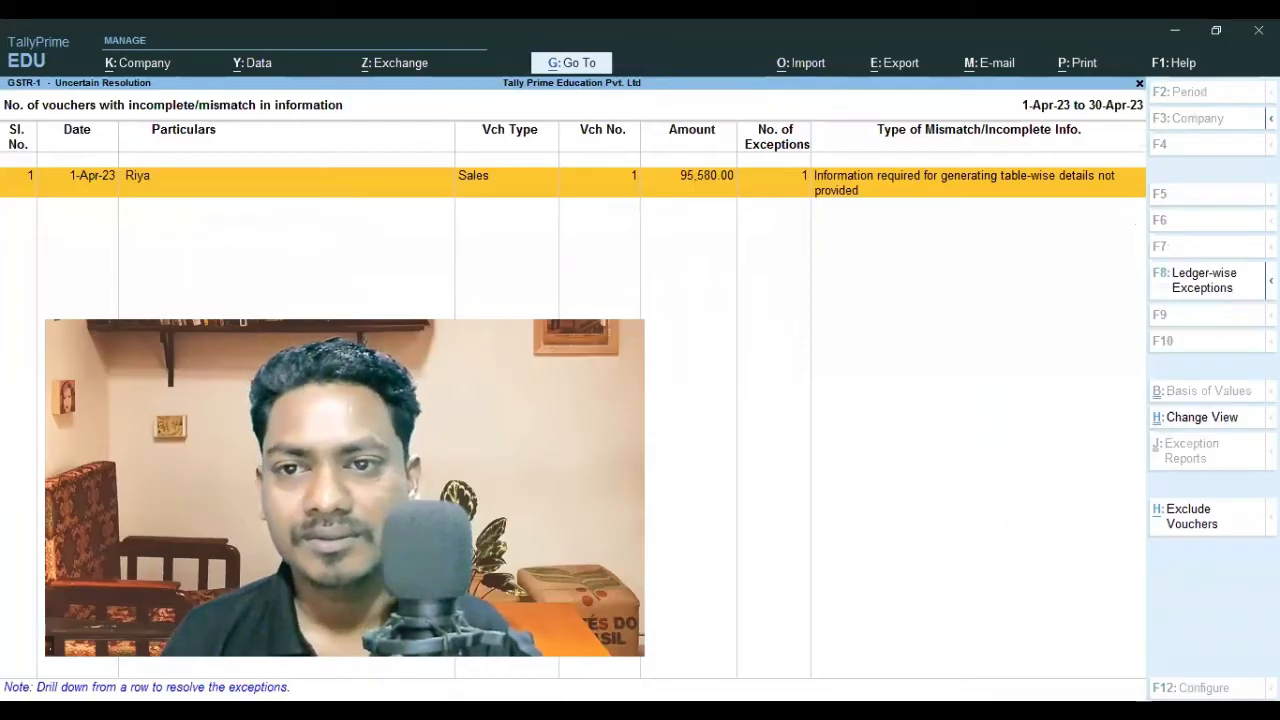
pyautogui.press('Return')
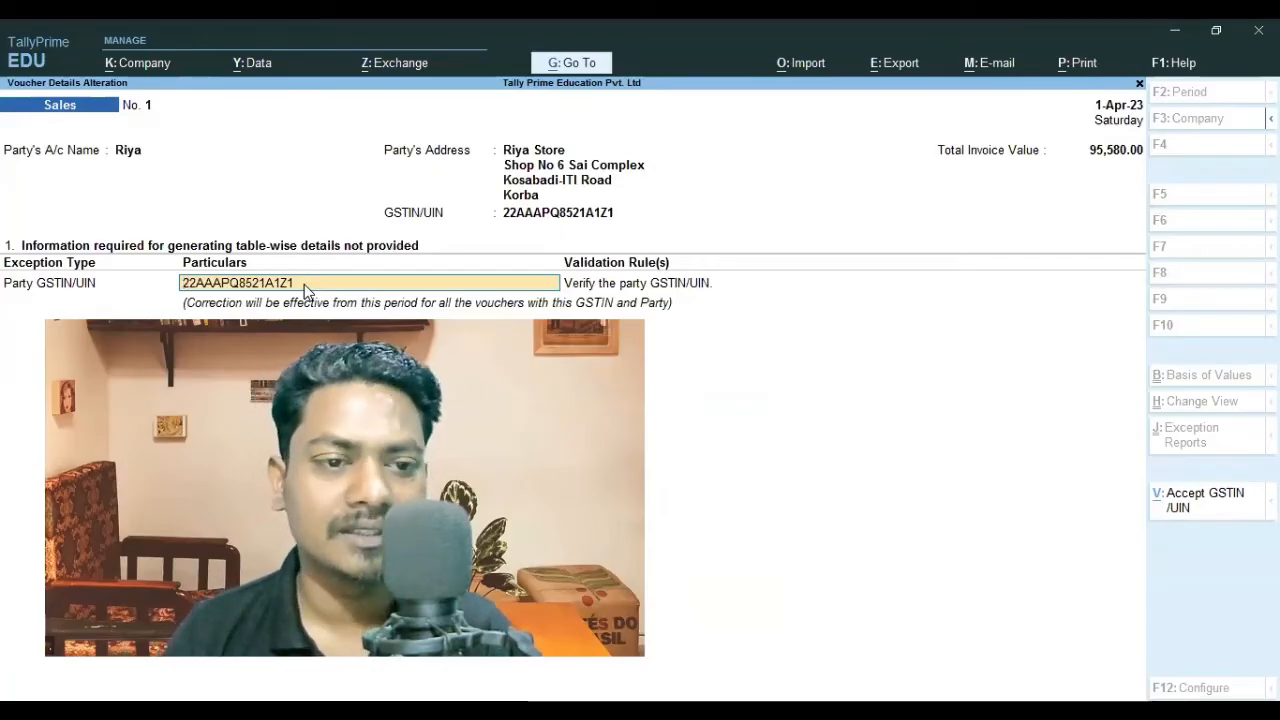
pyautogui.click(1206, 502)
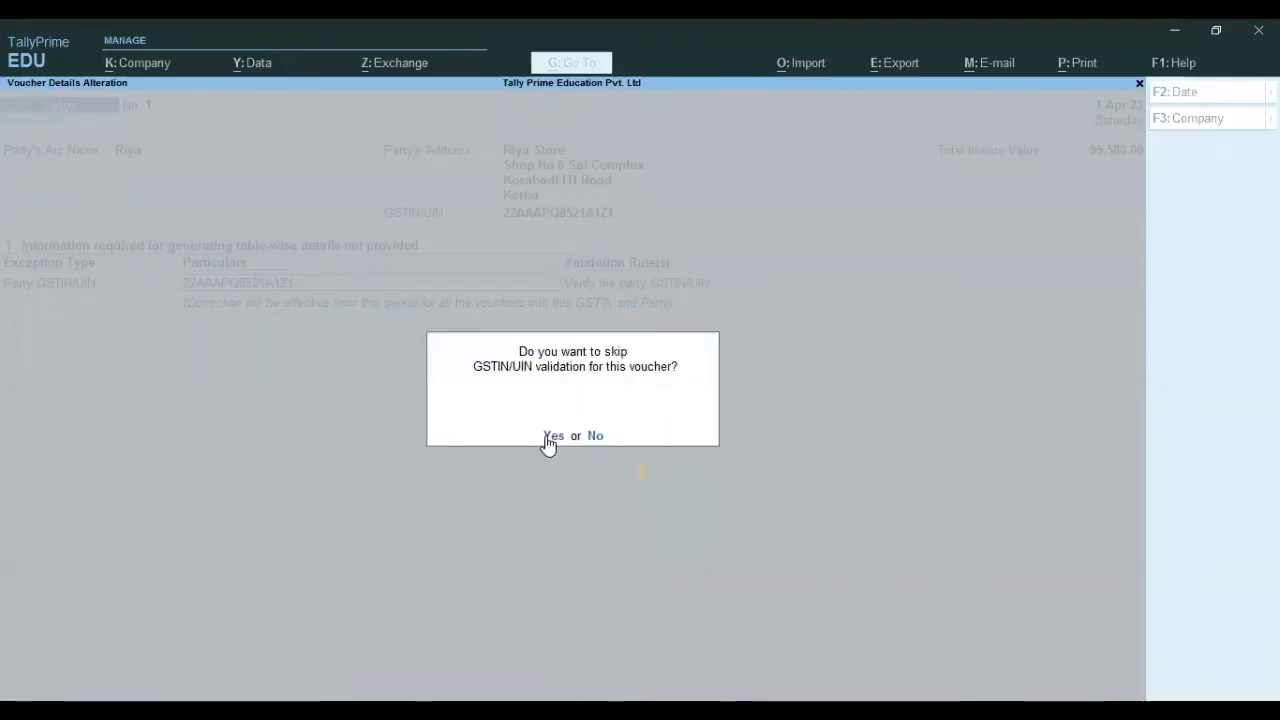
pyautogui.click(551, 437)
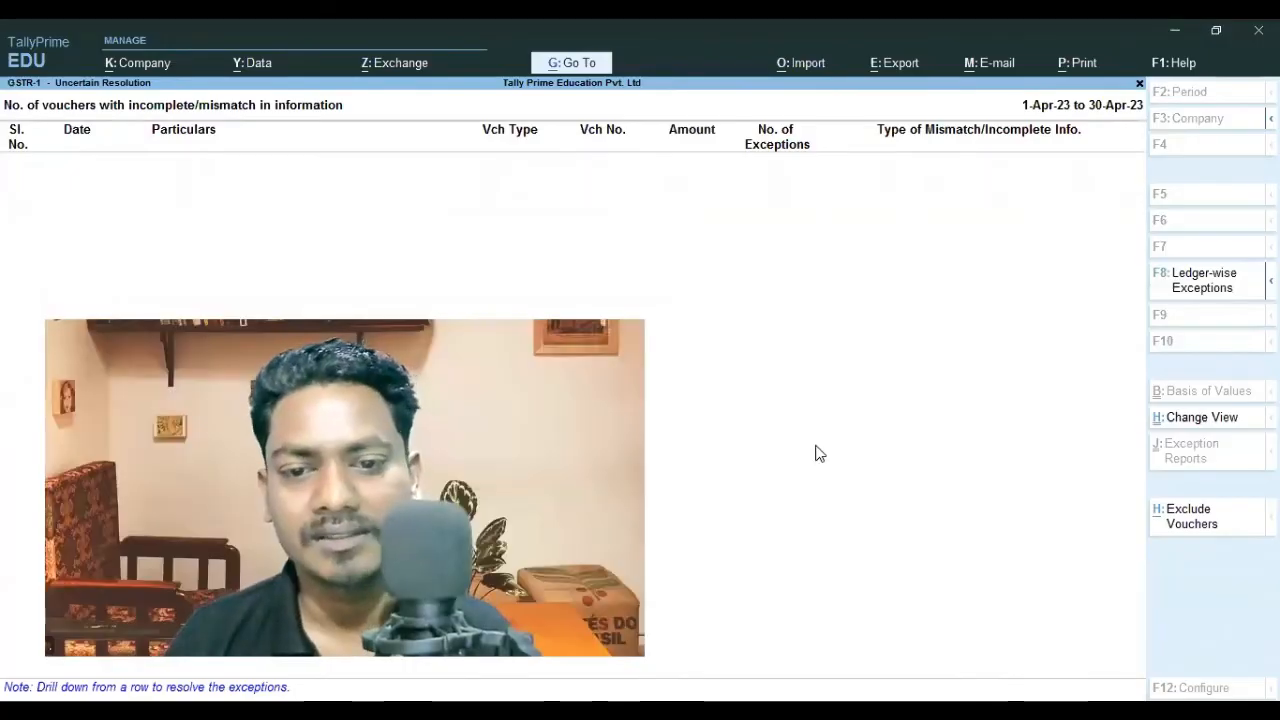
# Check the voucher counts in the GSTR-1 summary and close the GST reports
pyautogui.press('Escape')
pyautogui.press('Down')
pyautogui.press('Down')
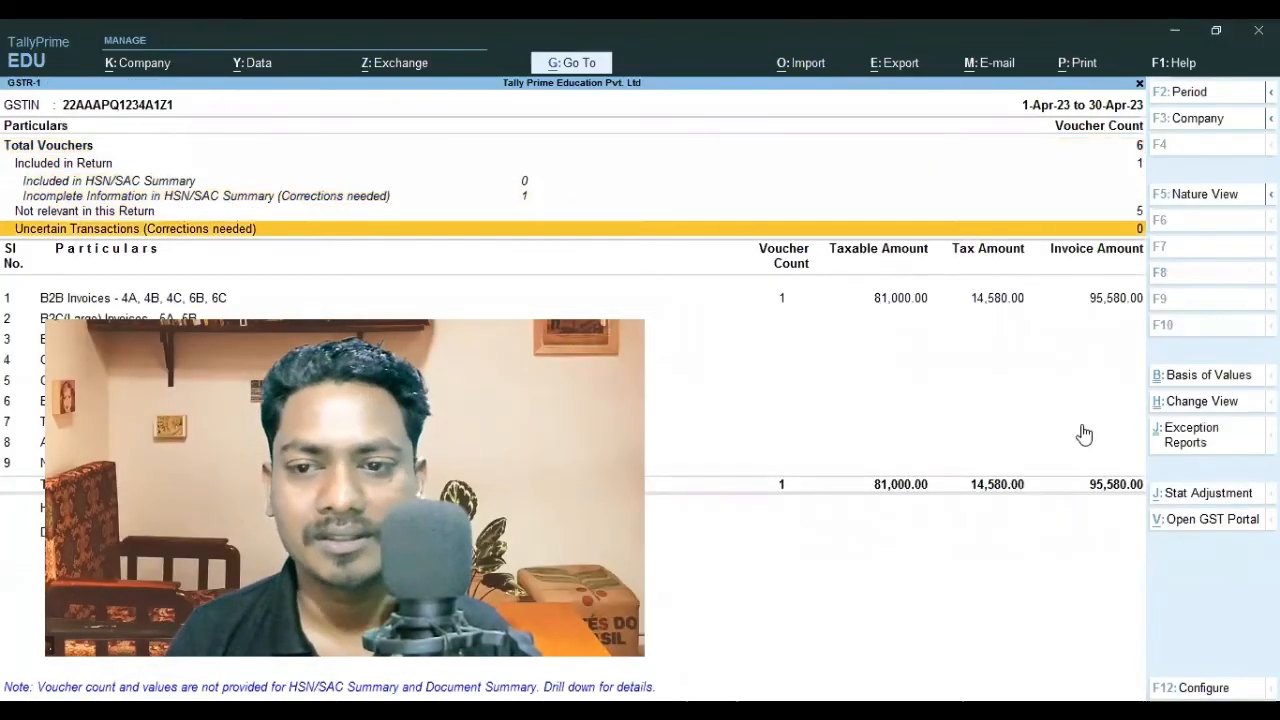
pyautogui.press('Up')
pyautogui.press('Escape')
pyautogui.press('Escape')
pyautogui.press('Escape')
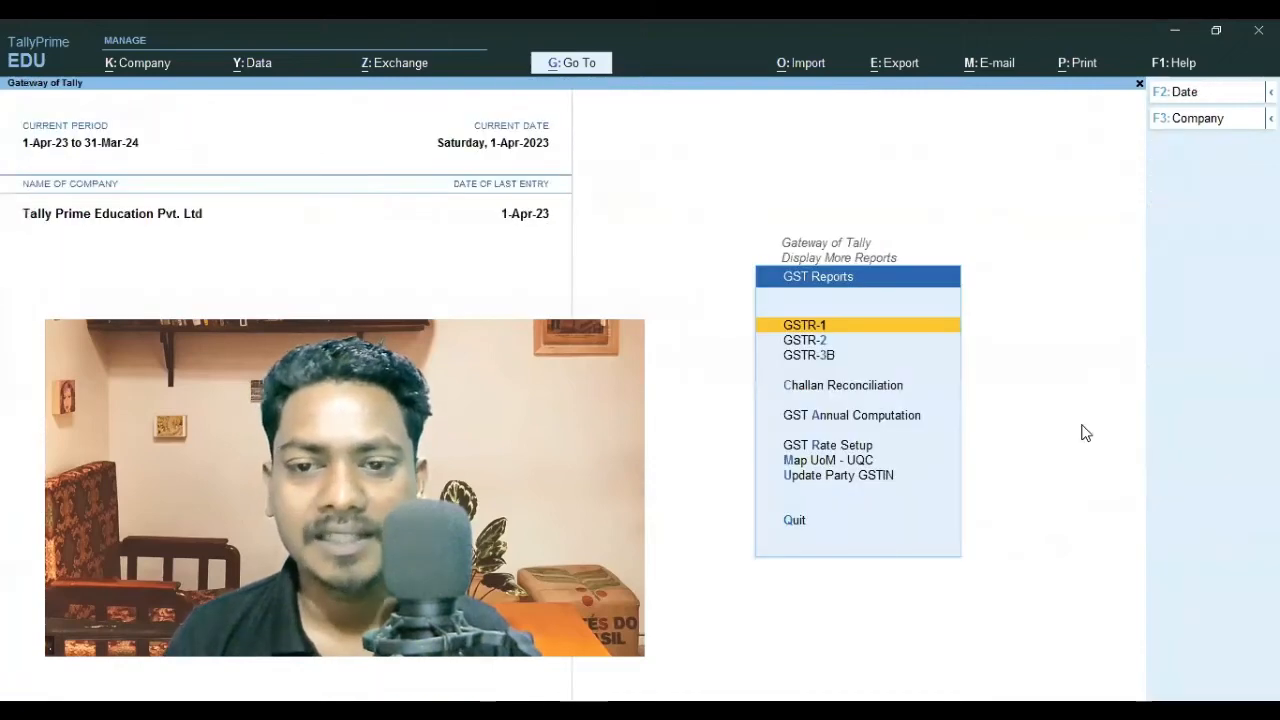
# Start a new accounting voucher and change its type to Credit Note
pyautogui.press('Up')
pyautogui.press('Up')
pyautogui.press('Up')
pyautogui.press('Up')
pyautogui.press('Up')
pyautogui.press('Up')
pyautogui.press('Up')
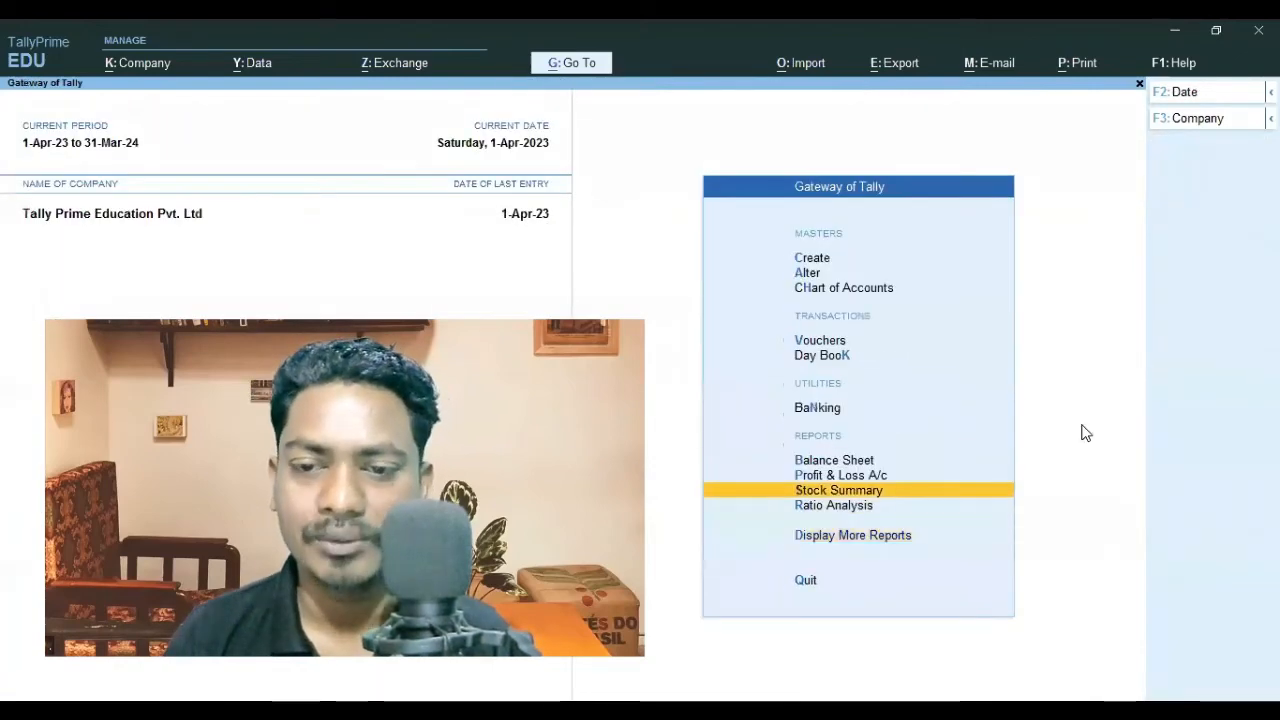
pyautogui.press('Return')
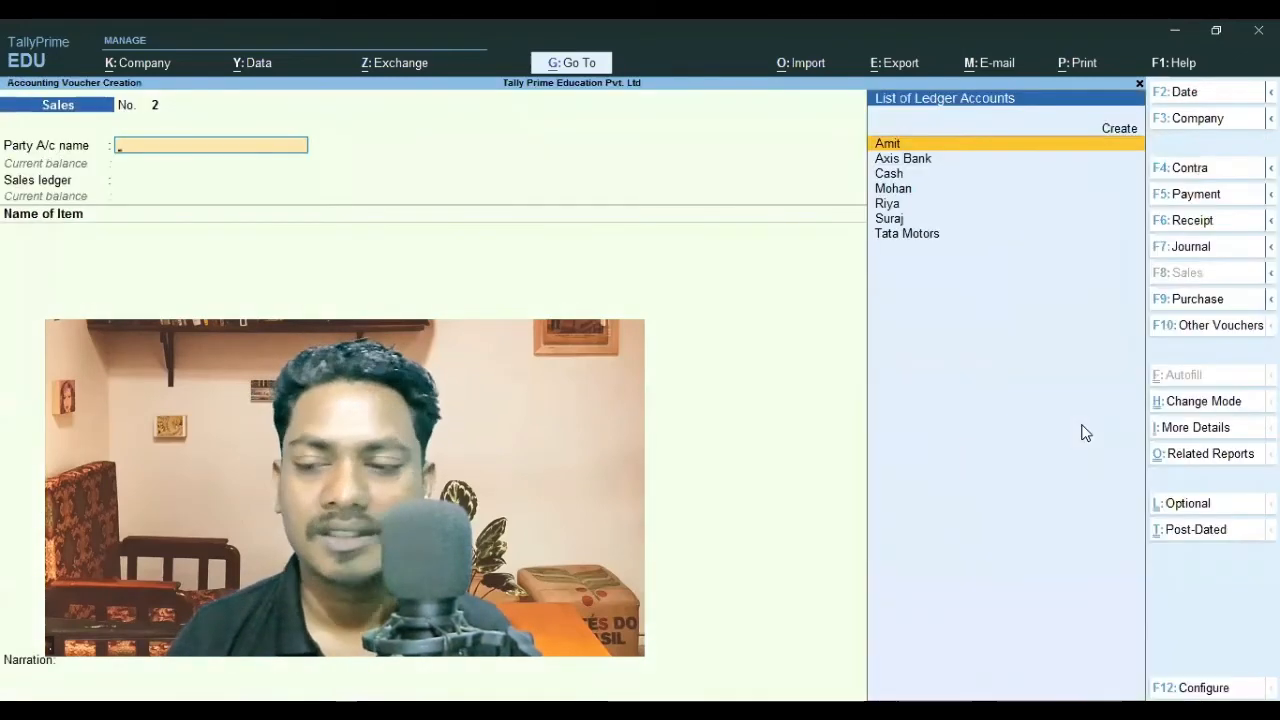
pyautogui.click(1180, 327)
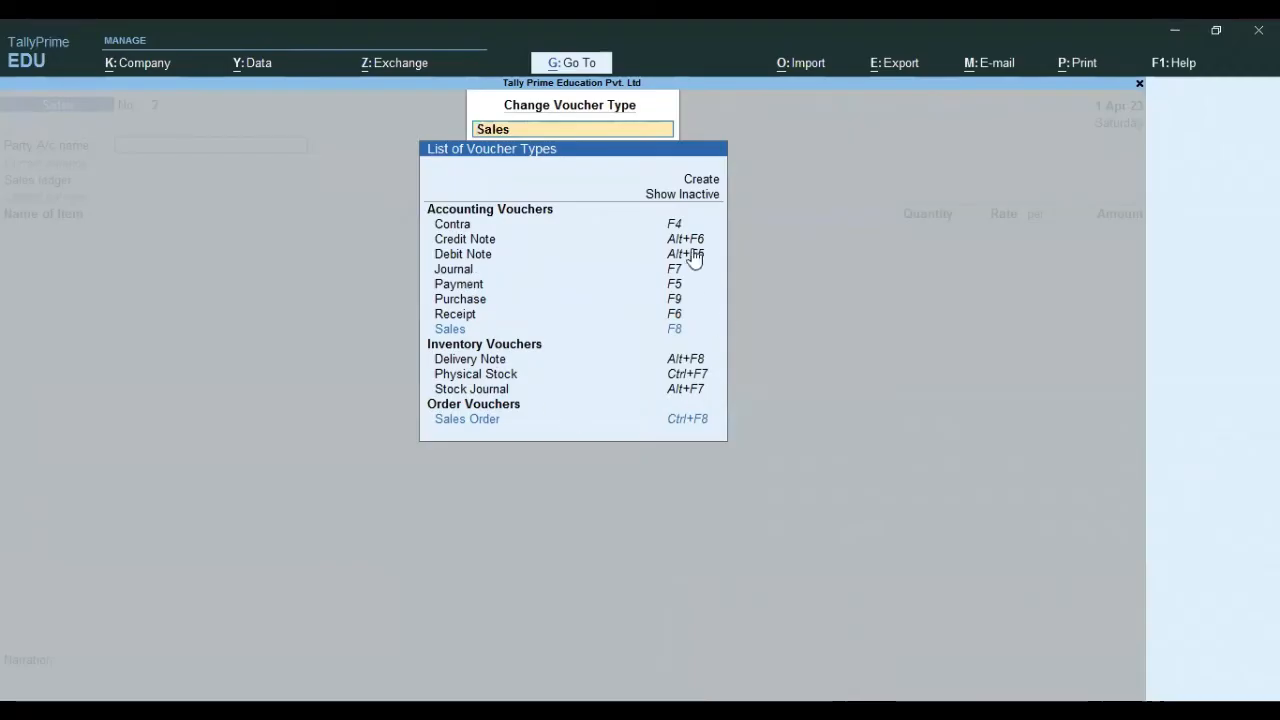
pyautogui.click(479, 244)
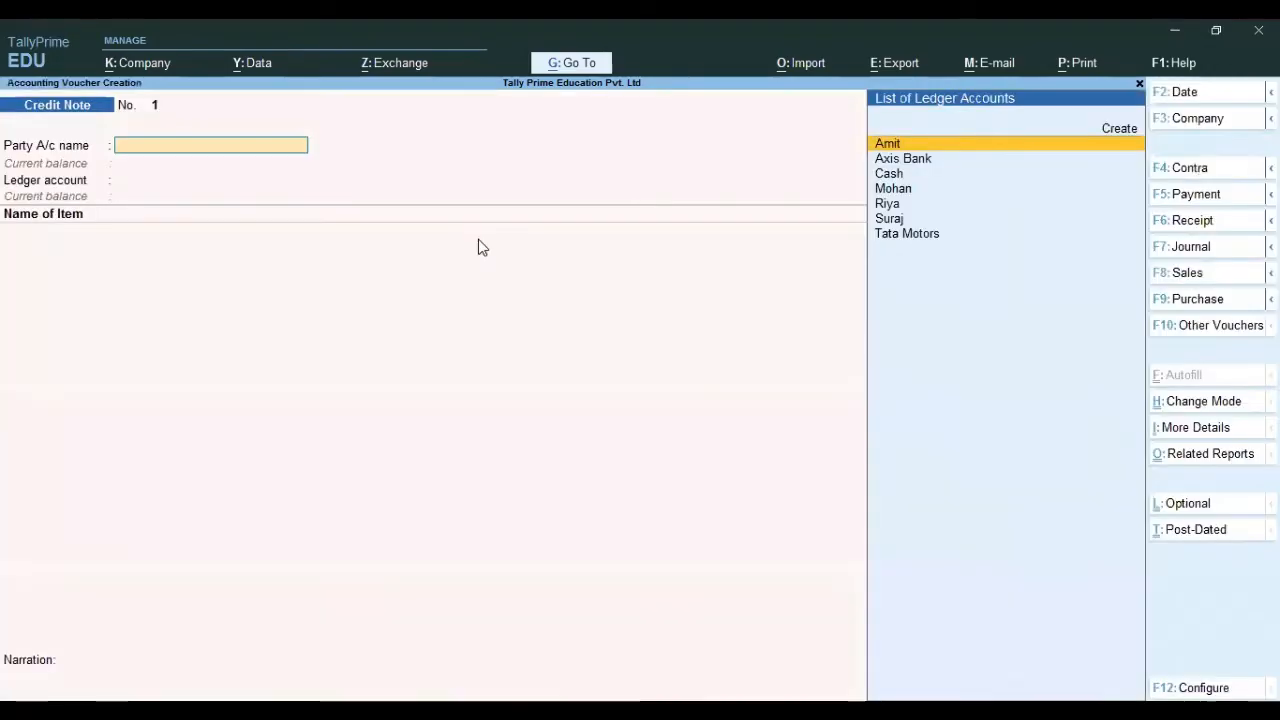
# Select the customer from the earlier sales voucher as the credit note's party account
pyautogui.press('Down')
pyautogui.press('Down')
pyautogui.press('Down')
pyautogui.press('Down')
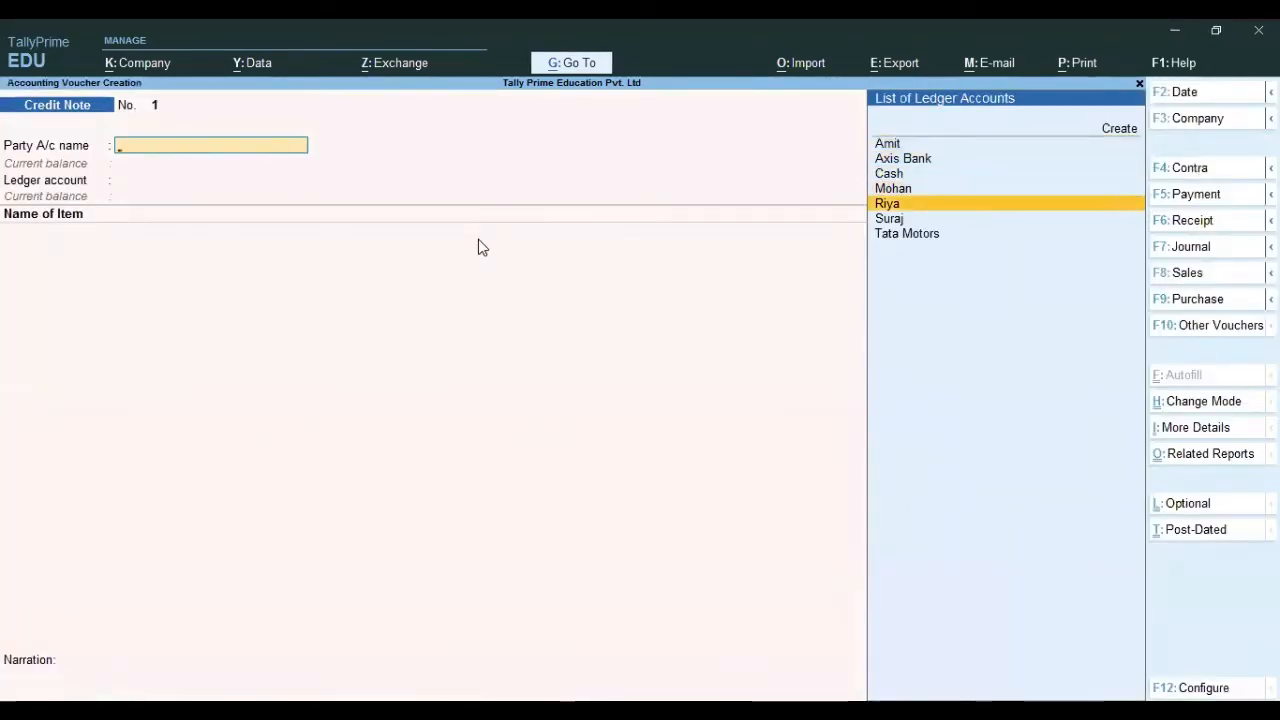
pyautogui.press('Return')
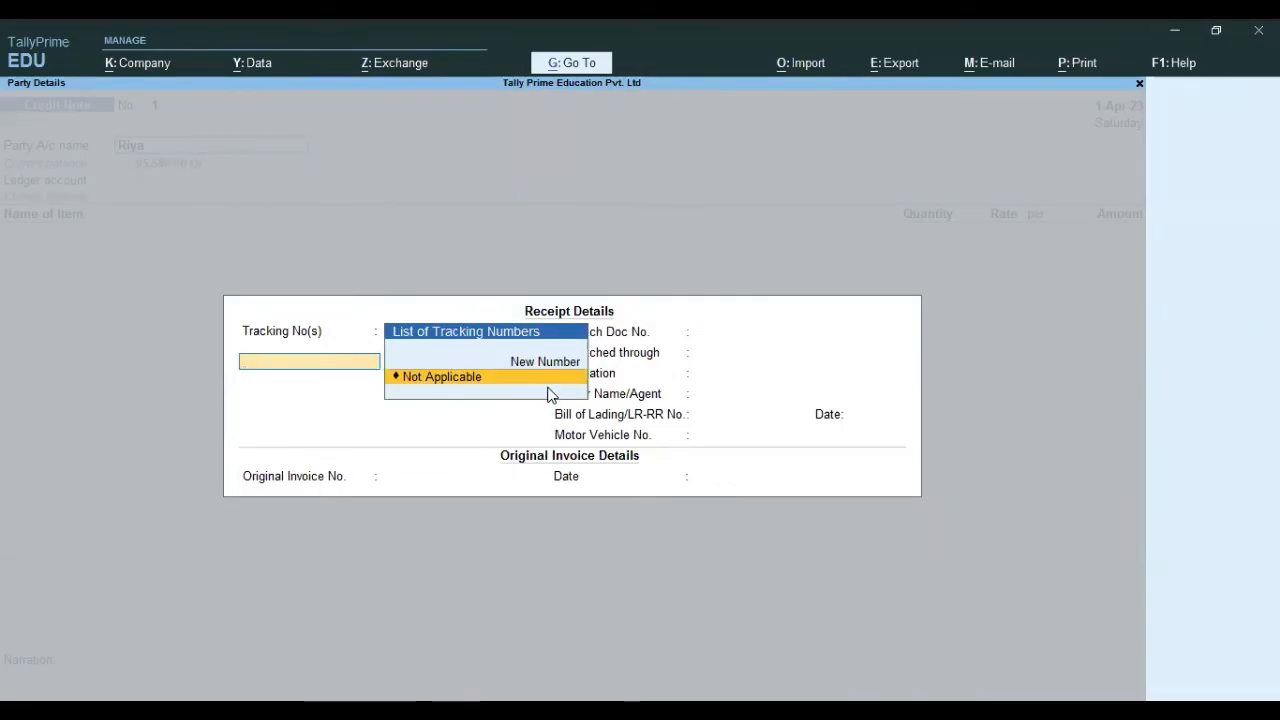
# Assign the new tracking number CN001, dated 1-Apr-23, in the credit note's receipt details
pyautogui.press('Return')
pyautogui.press('BackSpace')
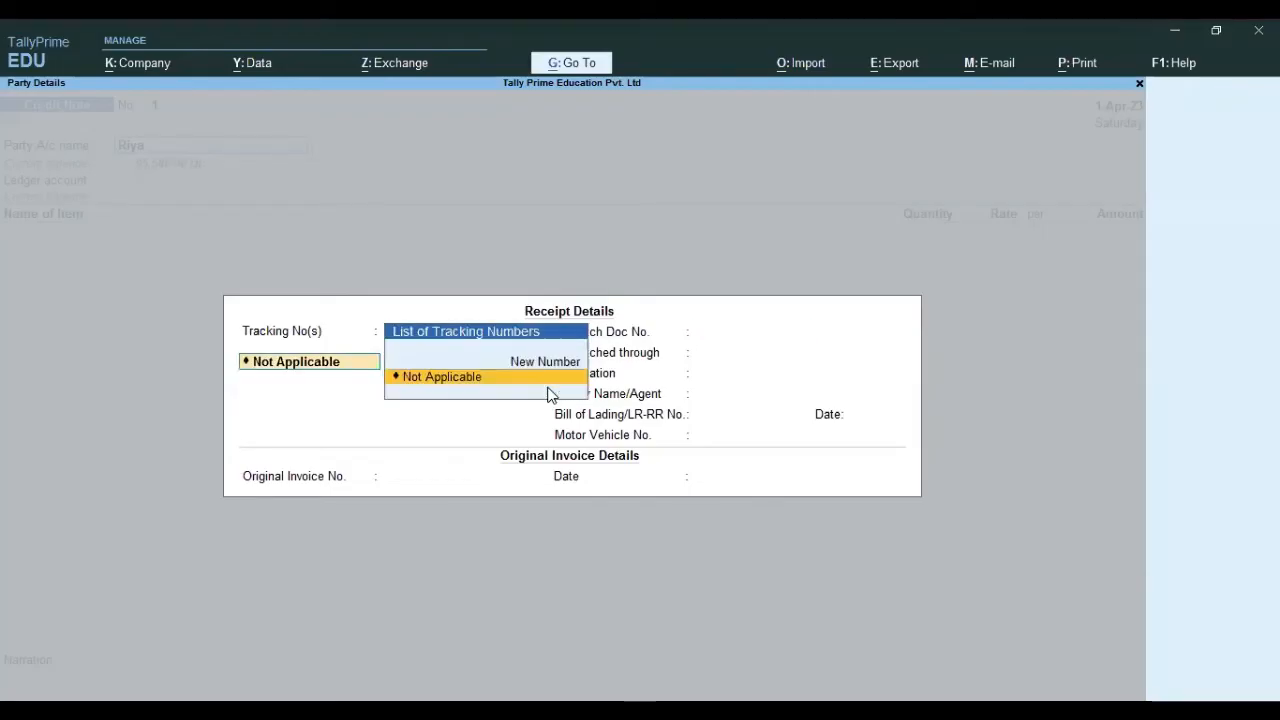
pyautogui.press('Up')
pyautogui.press('Return')
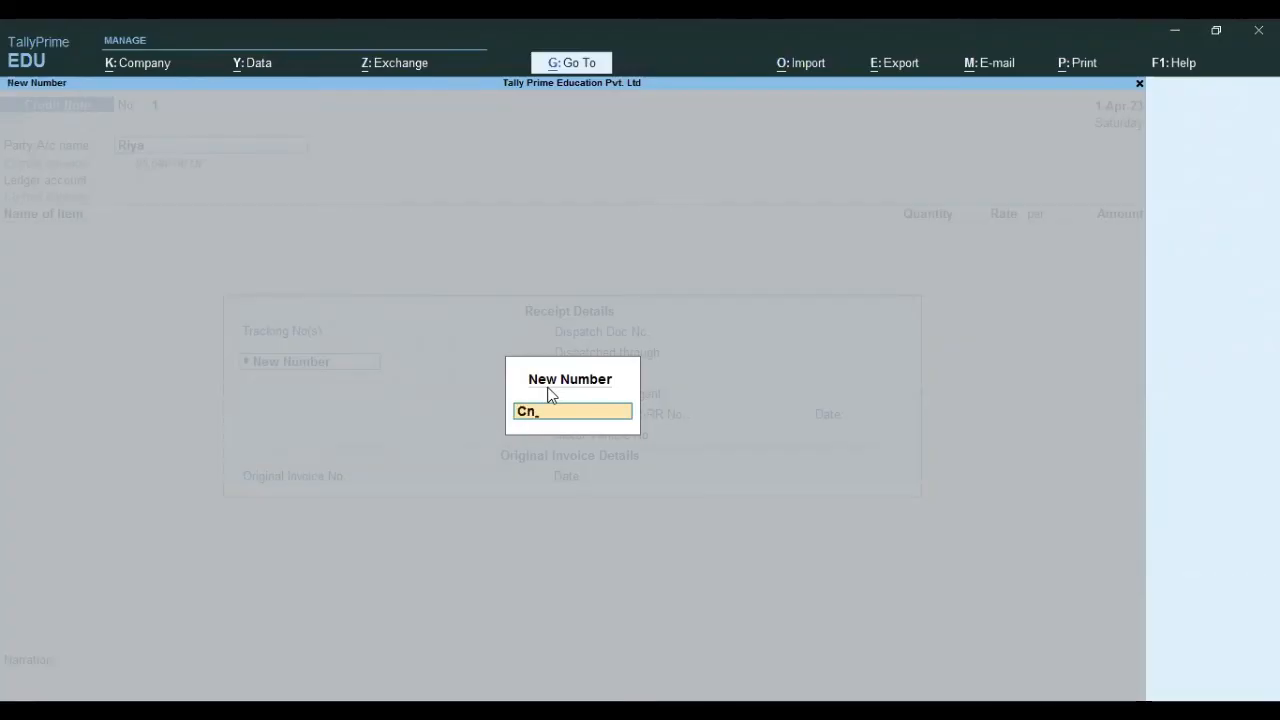
pyautogui.write('001')
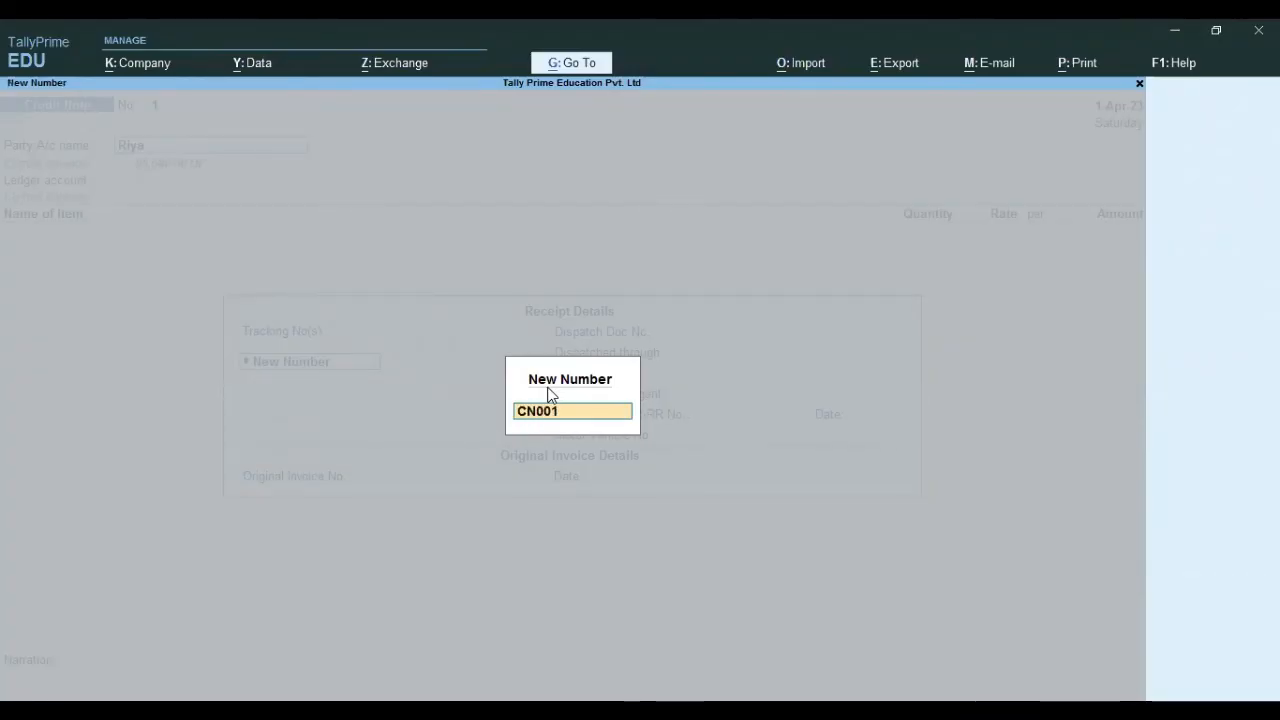
pyautogui.press('Return')
pyautogui.click(549, 395)
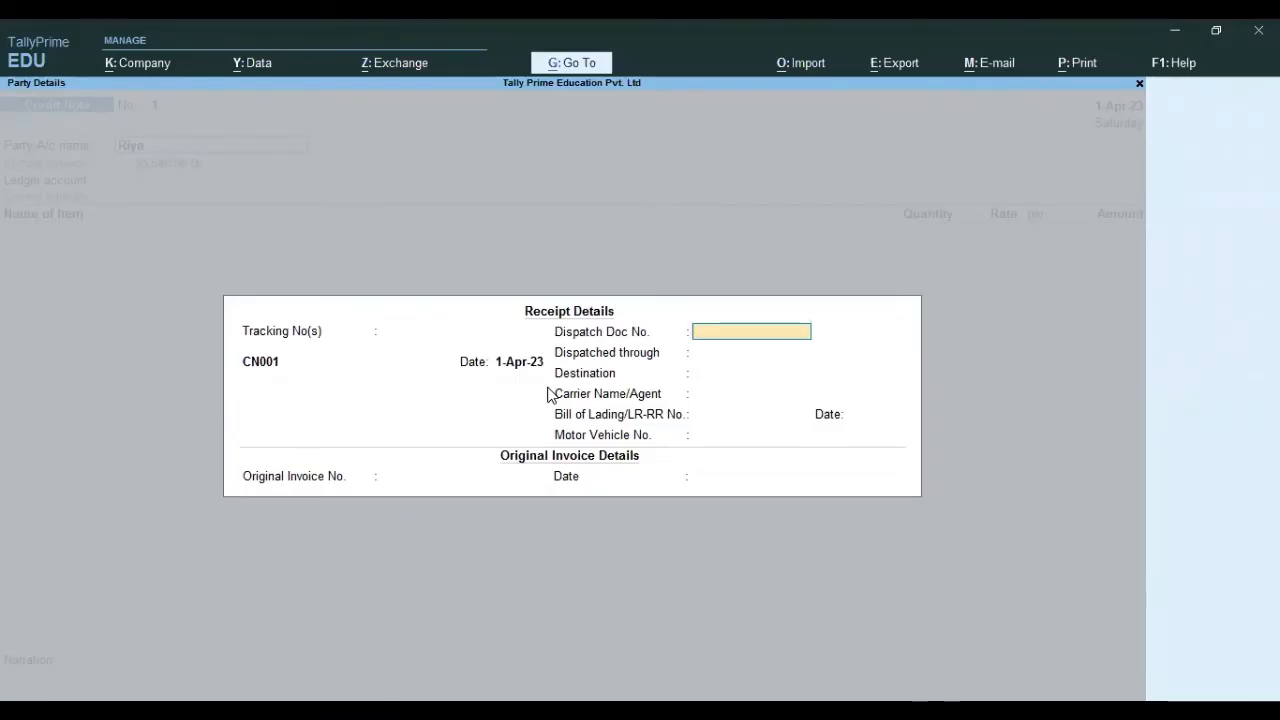
# Set the dispatch document number to DDNO001 and the dispatch method to Pickup
pyautogui.write('d')
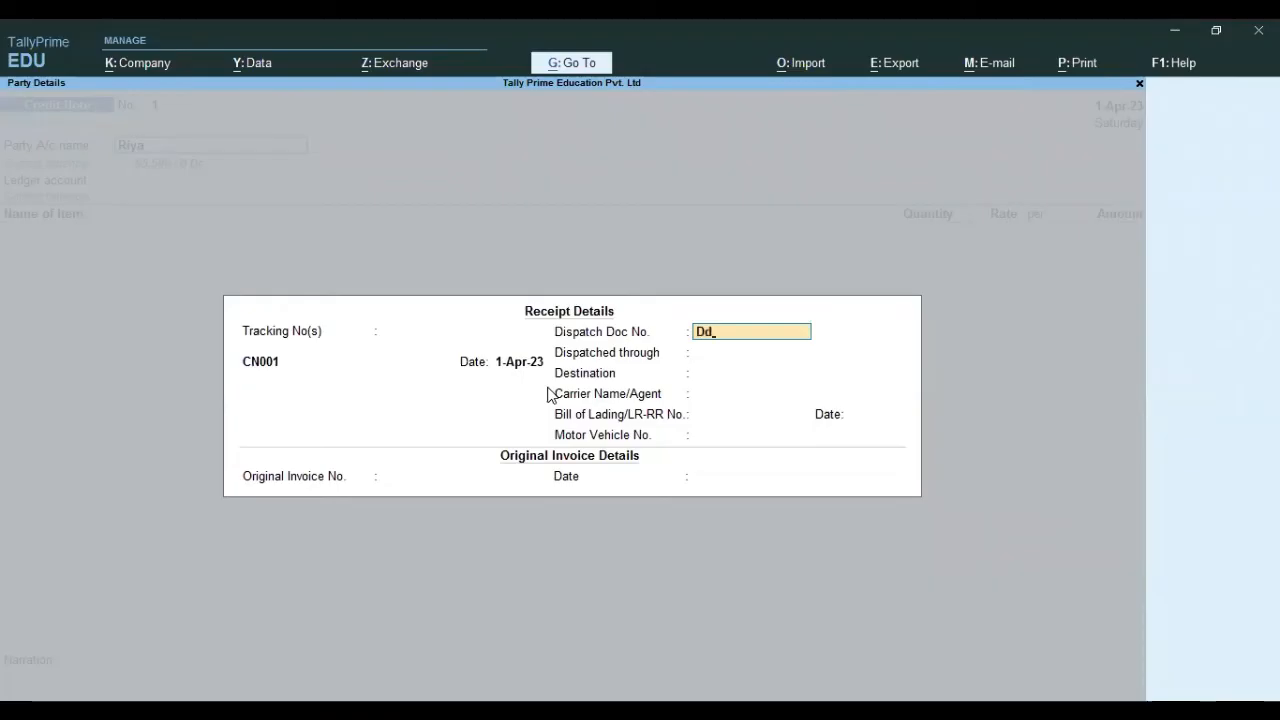
pyautogui.write('DNO00')
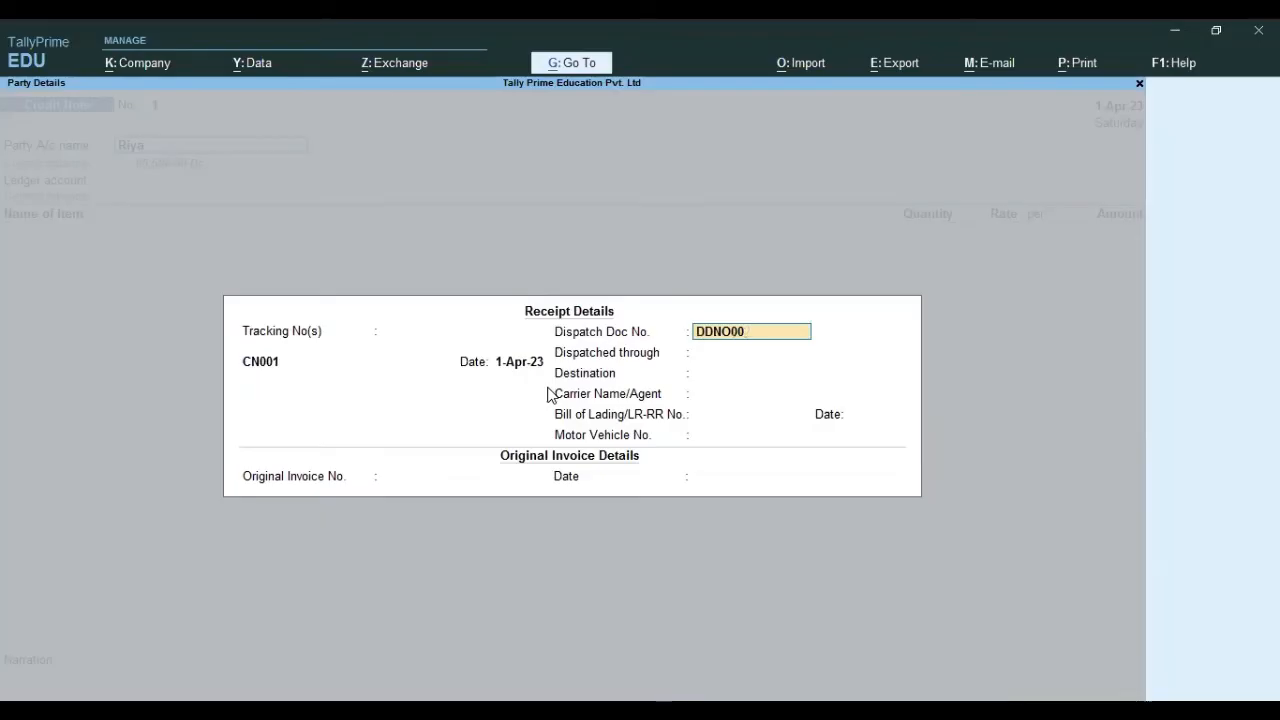
pyautogui.write('1')
pyautogui.press('Return')
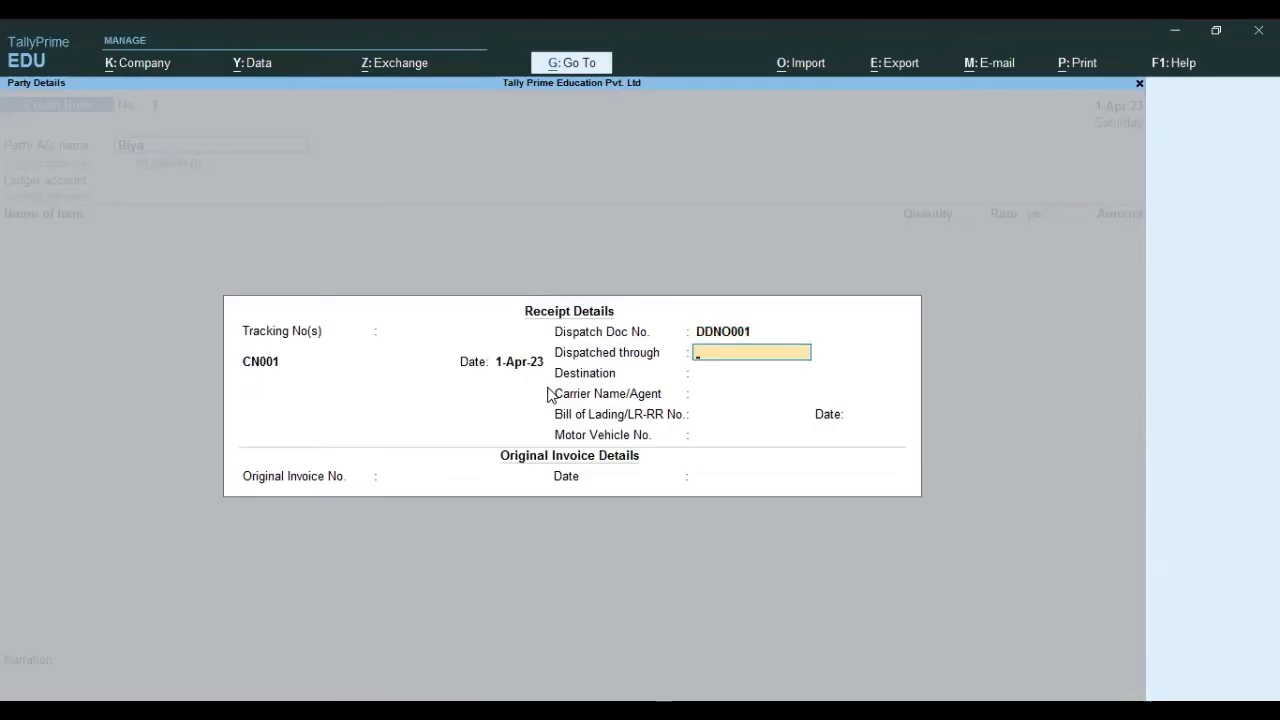
pyautogui.write('Pickup')
pyautogui.press('Return')
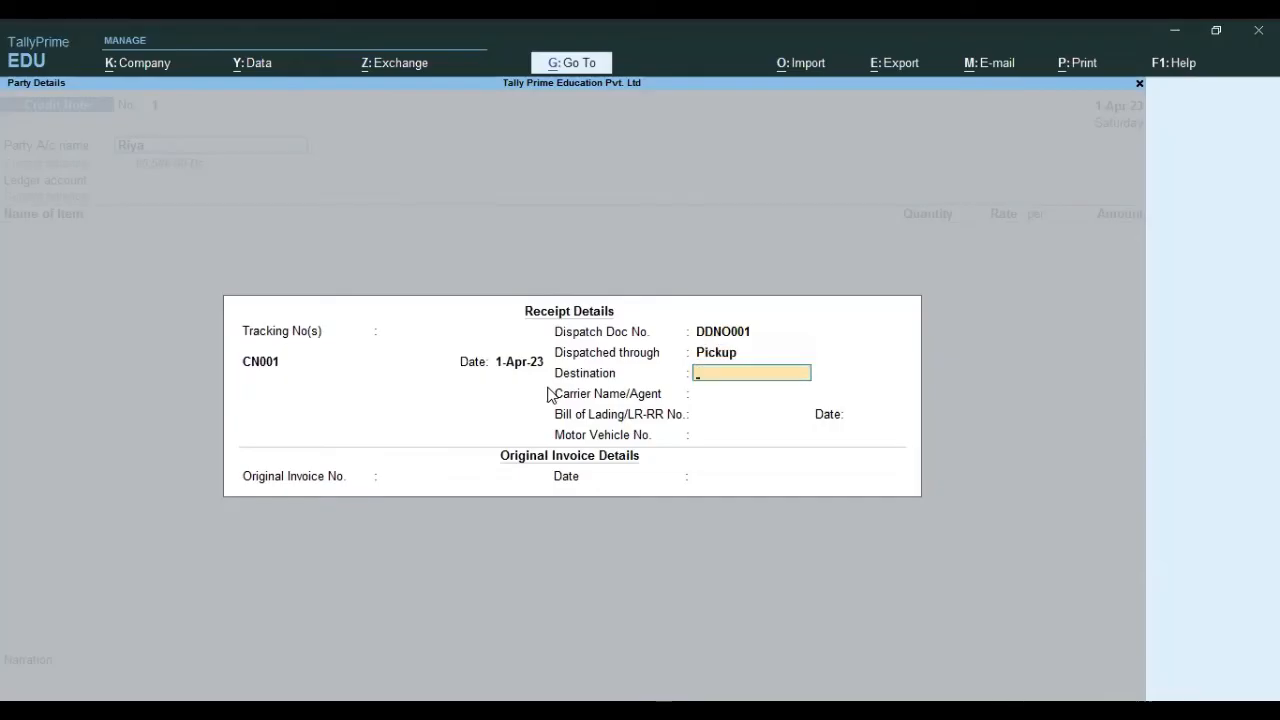
# Set the destination to Korba and enter the carrier agent's name
pyautogui.write('O')
pyautogui.press('BackSpace')
pyautogui.write('Korba')
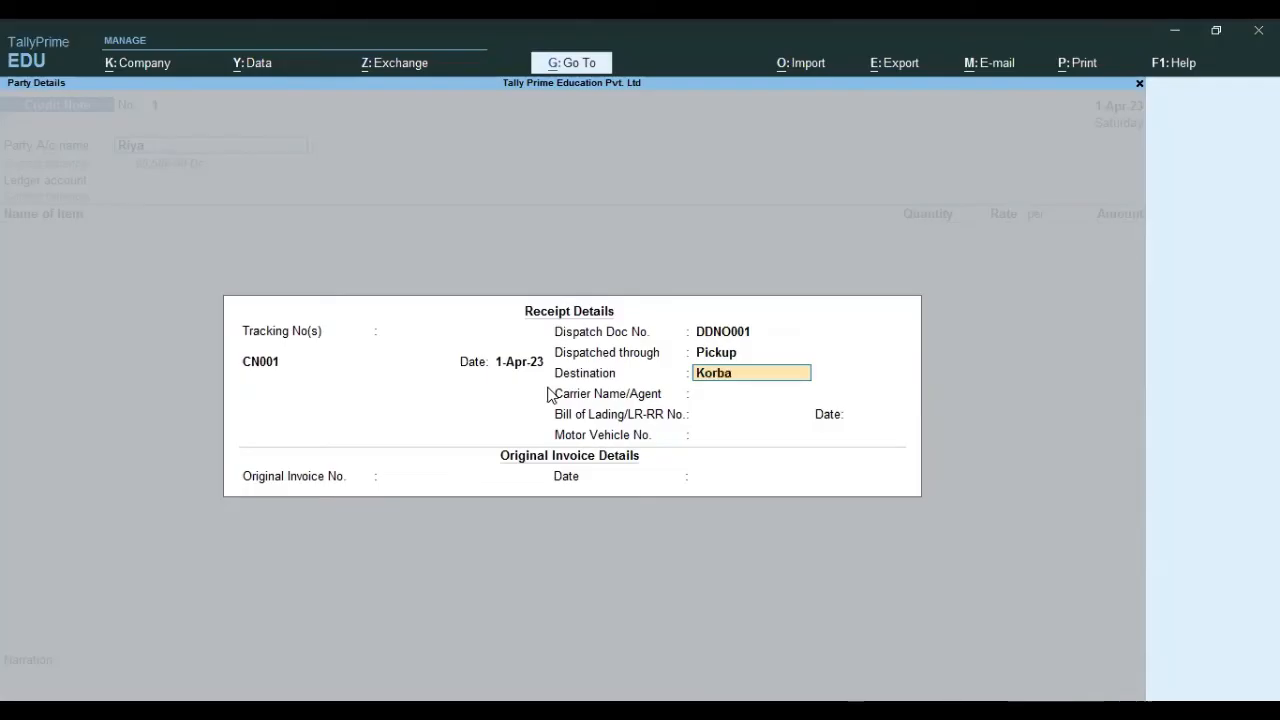
pyautogui.press('Return')
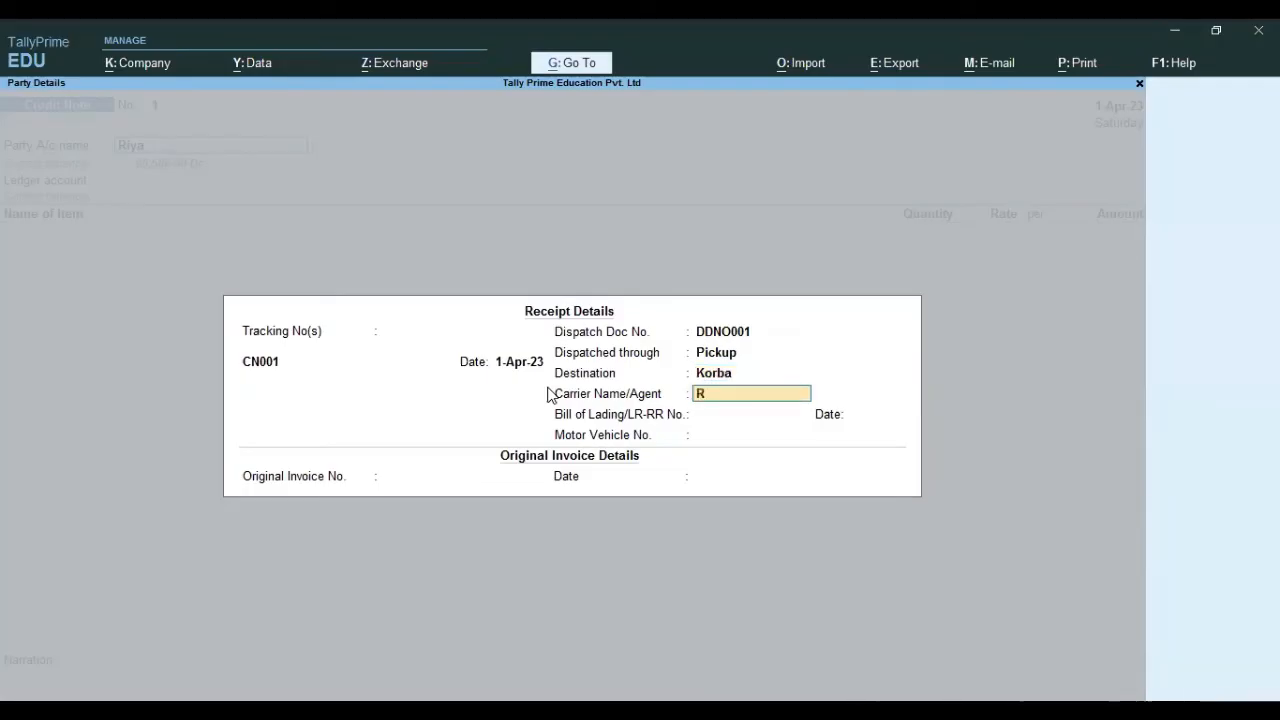
pyautogui.press('Return')
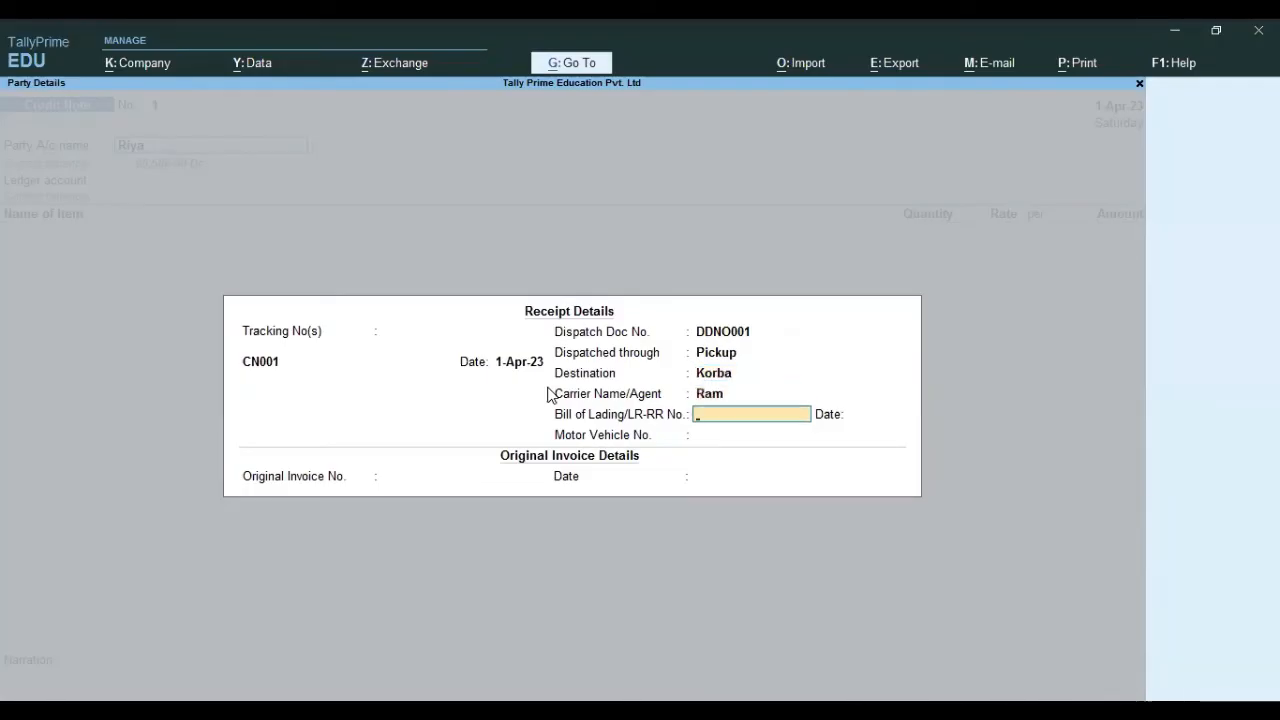
# Enter bill of lading number BLNO001 without a date and fill in the motor vehicle number
pyautogui.write('BLNO00')
pyautogui.press('Return')
pyautogui.press('Return')
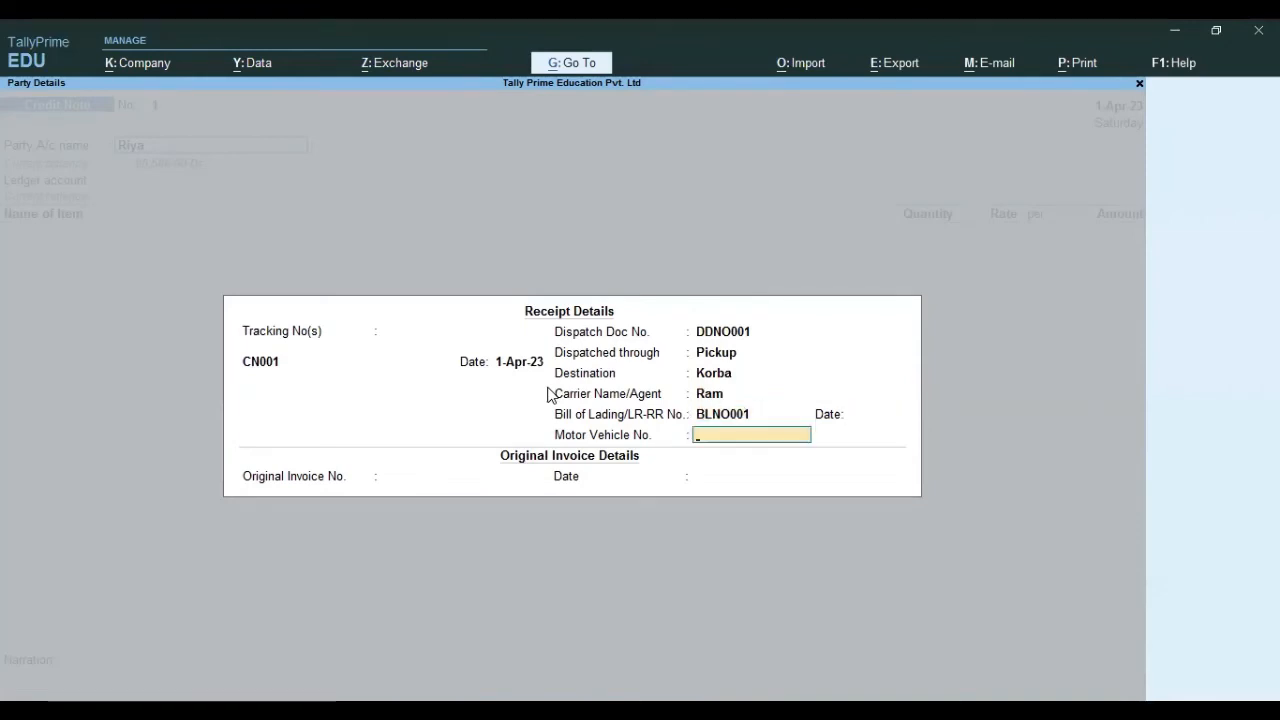
pyautogui.write('CG-12-A')
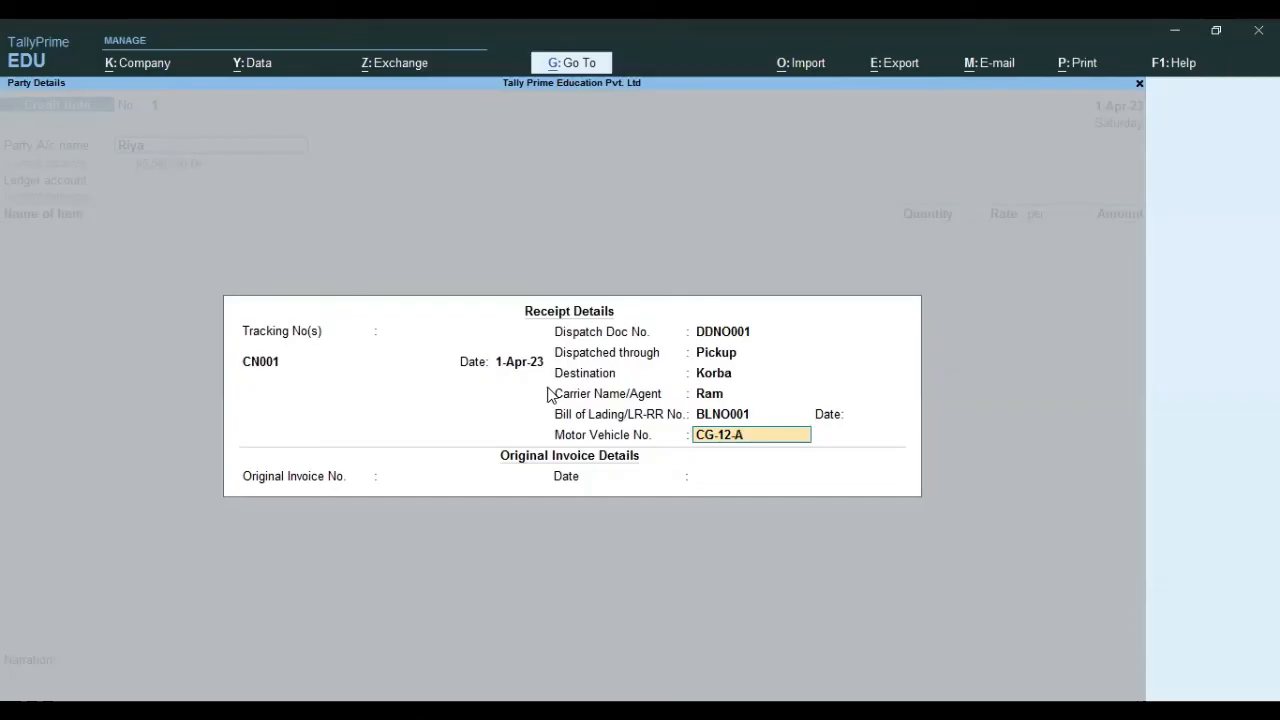
pyautogui.write('M-')
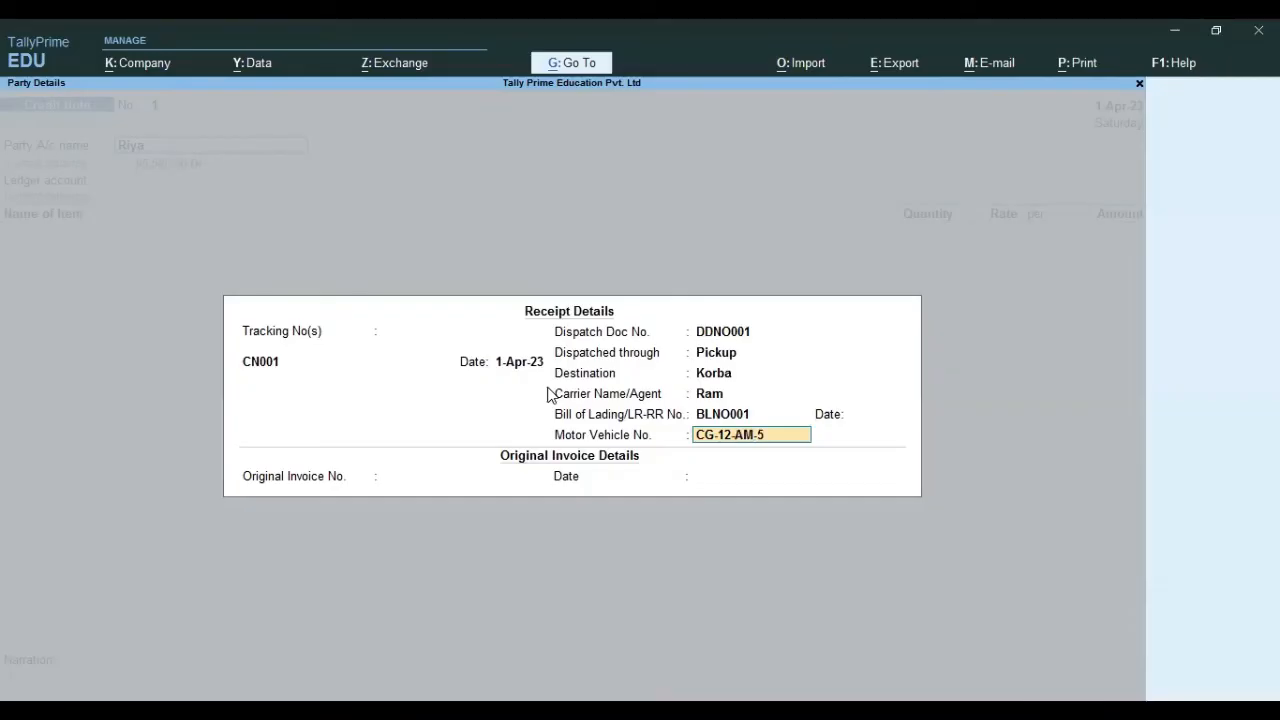
pyautogui.write('5963')
pyautogui.press('Return')
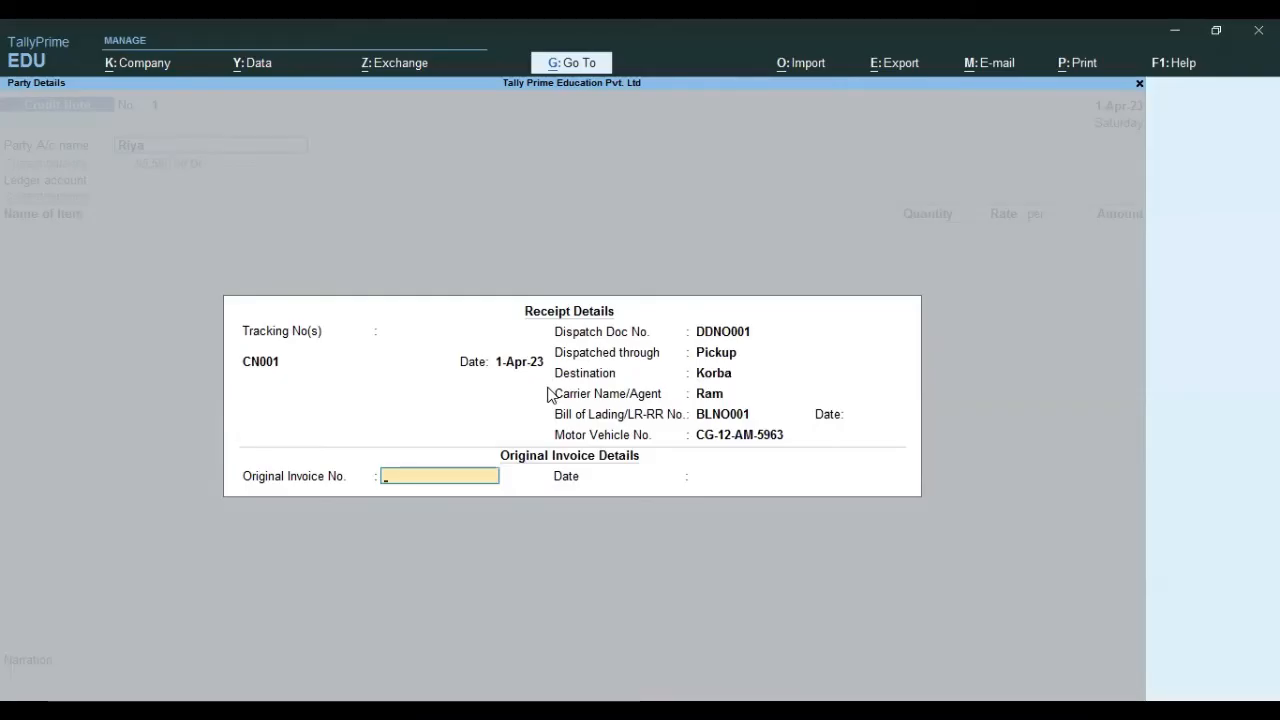
# Leave the original invoice number and date blank and accept the party details with Chhattisgarh as place of supply
pyautogui.press('Return')
pyautogui.press('Return')
pyautogui.press('Return')
pyautogui.press('Return')
pyautogui.press('Return')
pyautogui.press('Return')
pyautogui.press('Return')
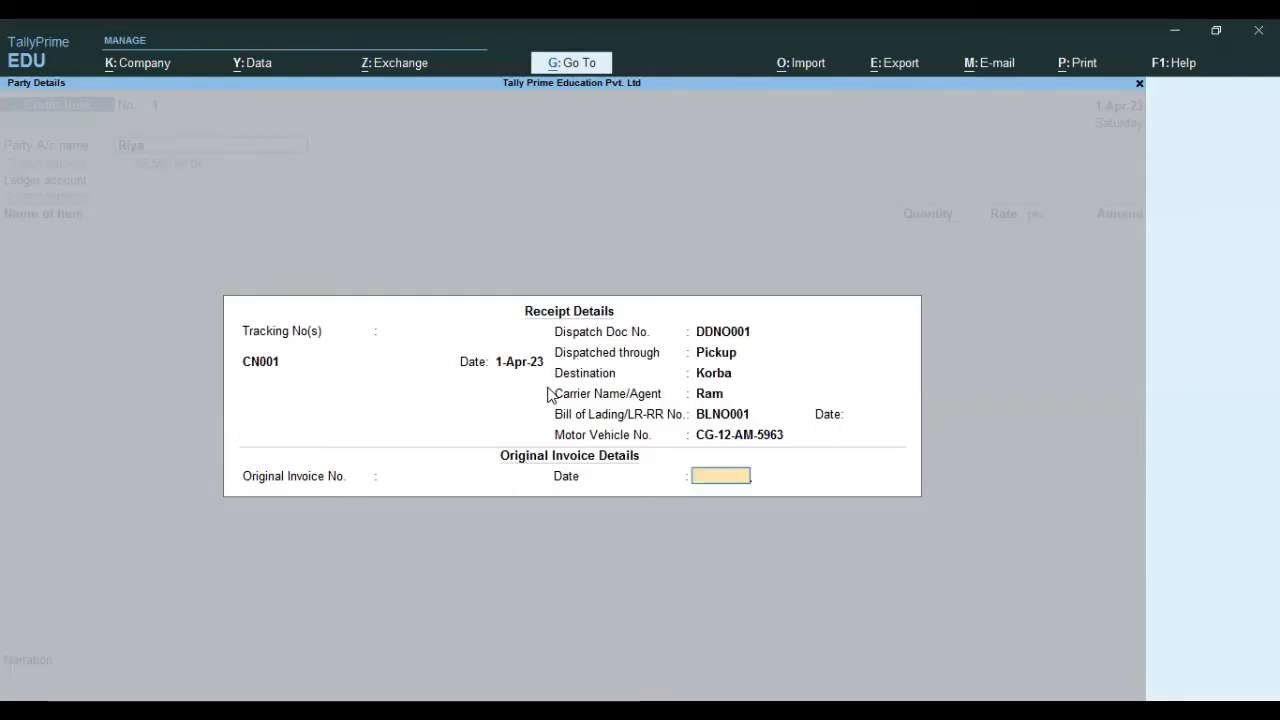
pyautogui.press('Return')
pyautogui.press('Return')
pyautogui.press('Return')
pyautogui.press('Return')
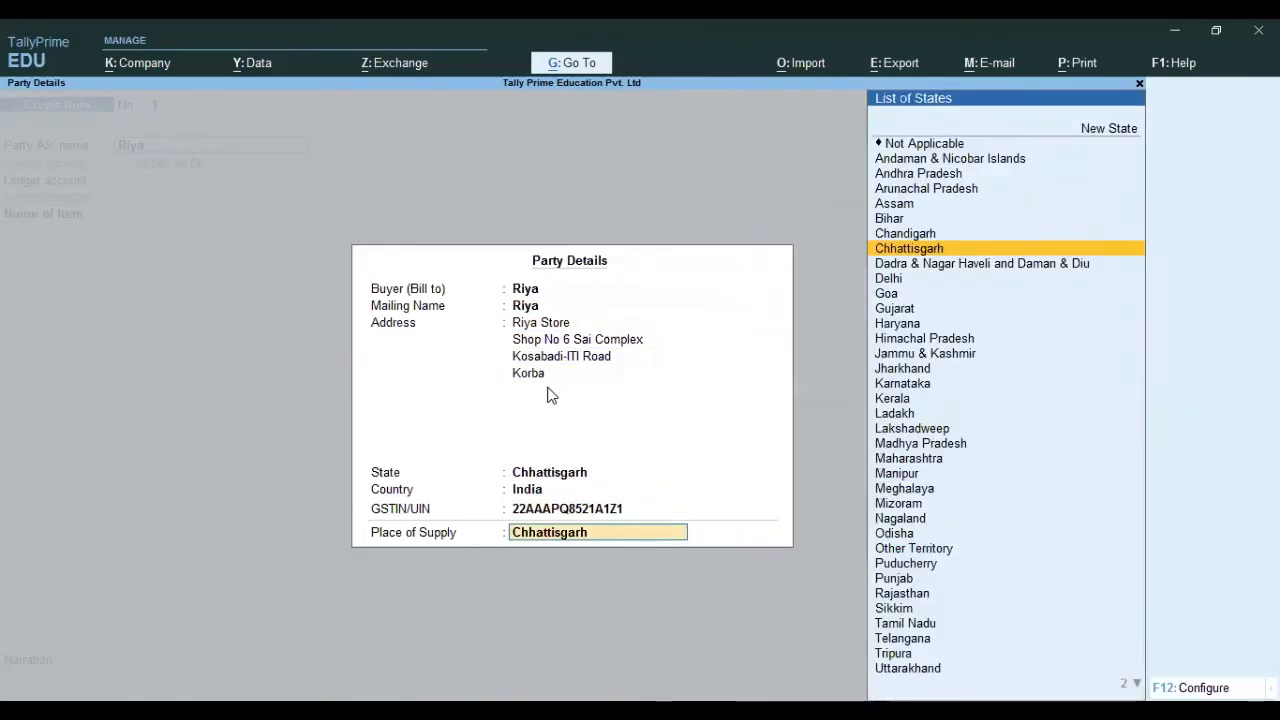
pyautogui.press('Return')
# Add Bajaj LED Light Bulb as the credit note item and use tracking number CN001 for its allocation
pyautogui.press('Down')
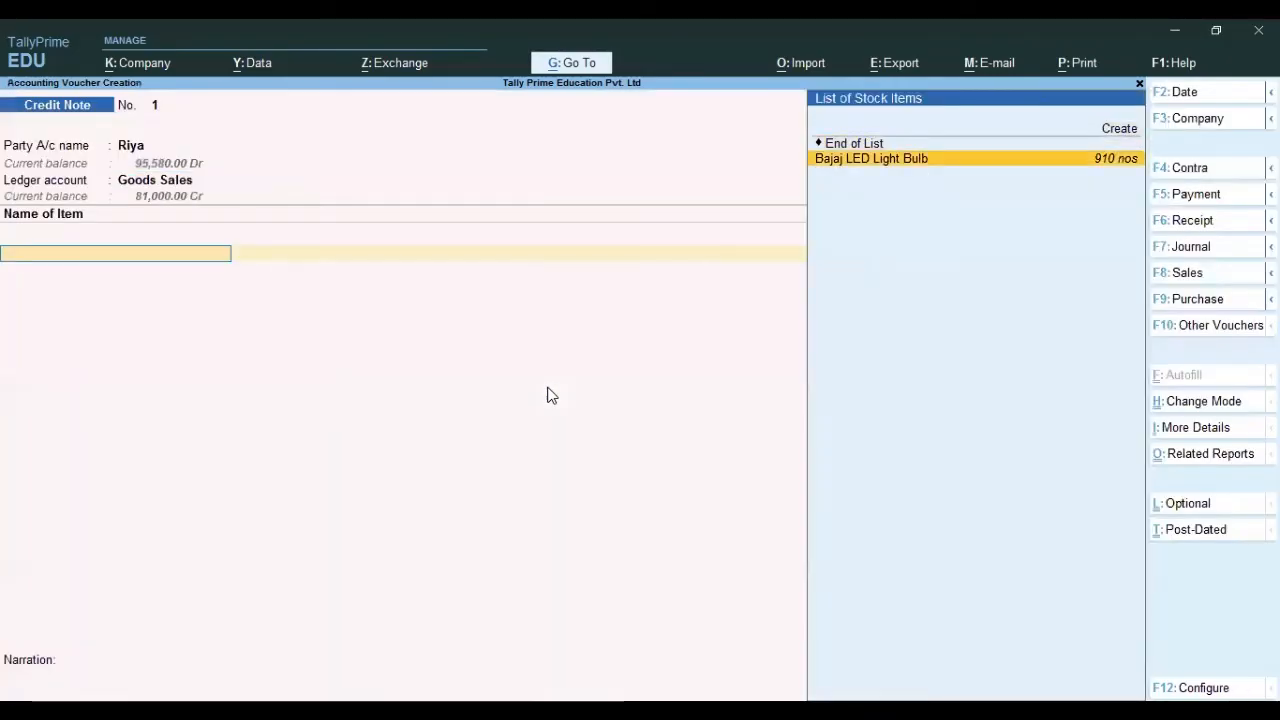
pyautogui.press('Return')
pyautogui.press('Return')
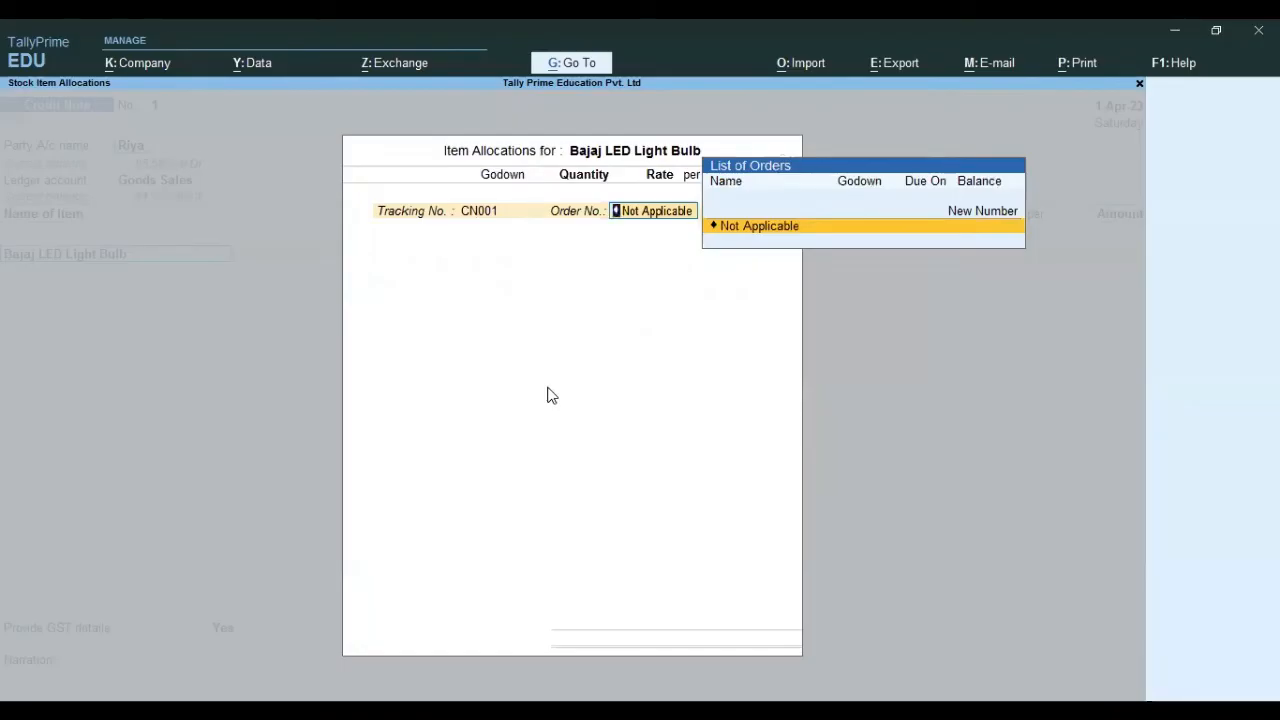
# Link the bulb's item allocation to a new order number, entering that number instead of Not Applicable
pyautogui.press('Return')
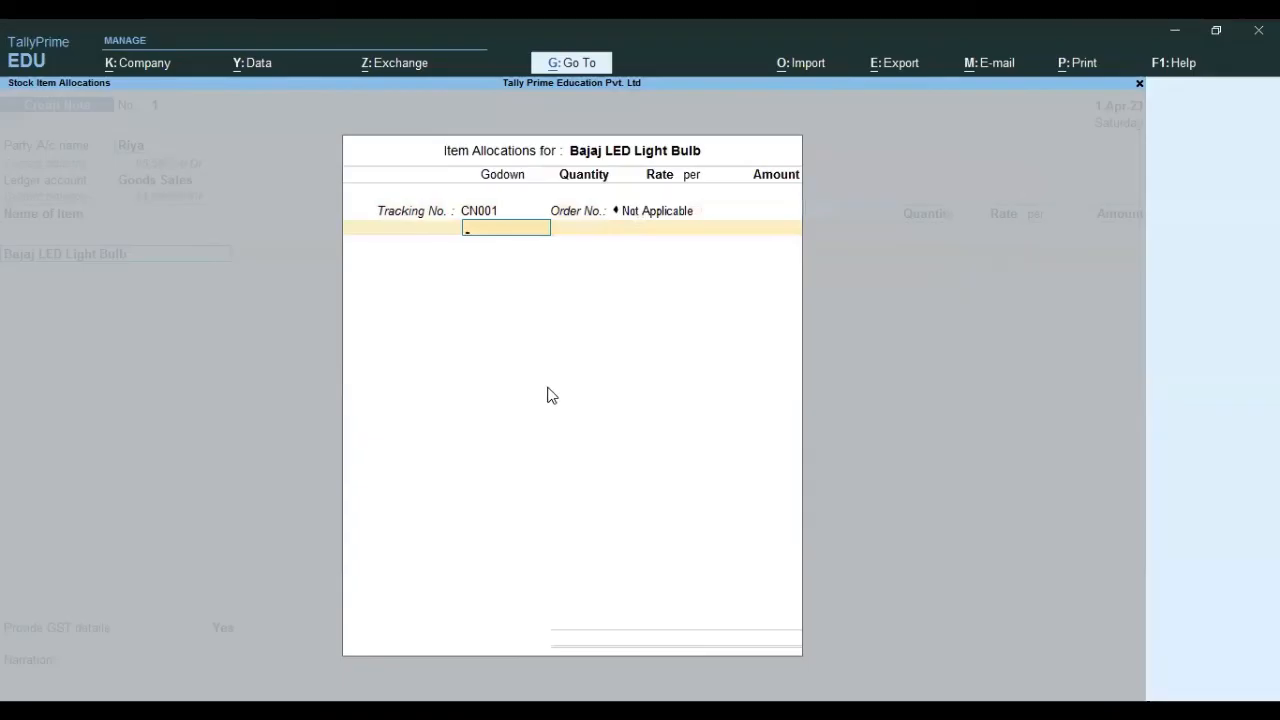
pyautogui.press('BackSpace')
pyautogui.press('Up')
pyautogui.press('Return')
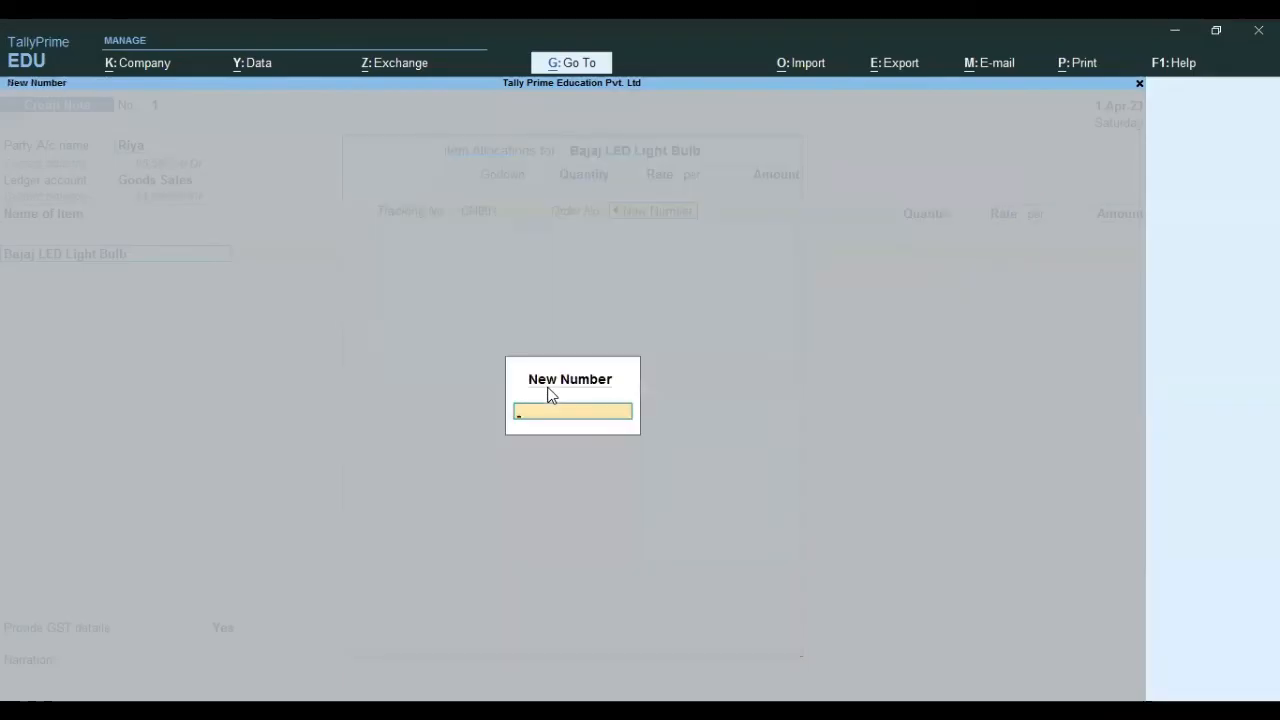
pyautogui.write('On')
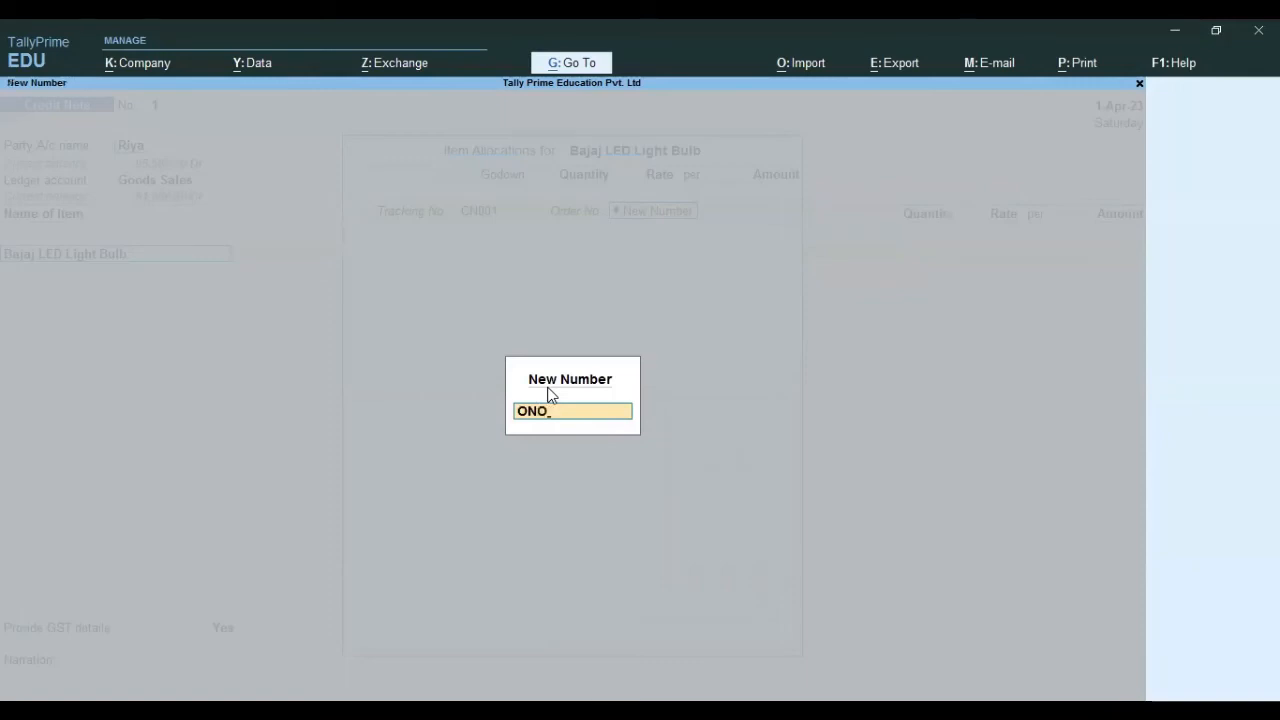
pyautogui.write('0001')
pyautogui.press('Return')
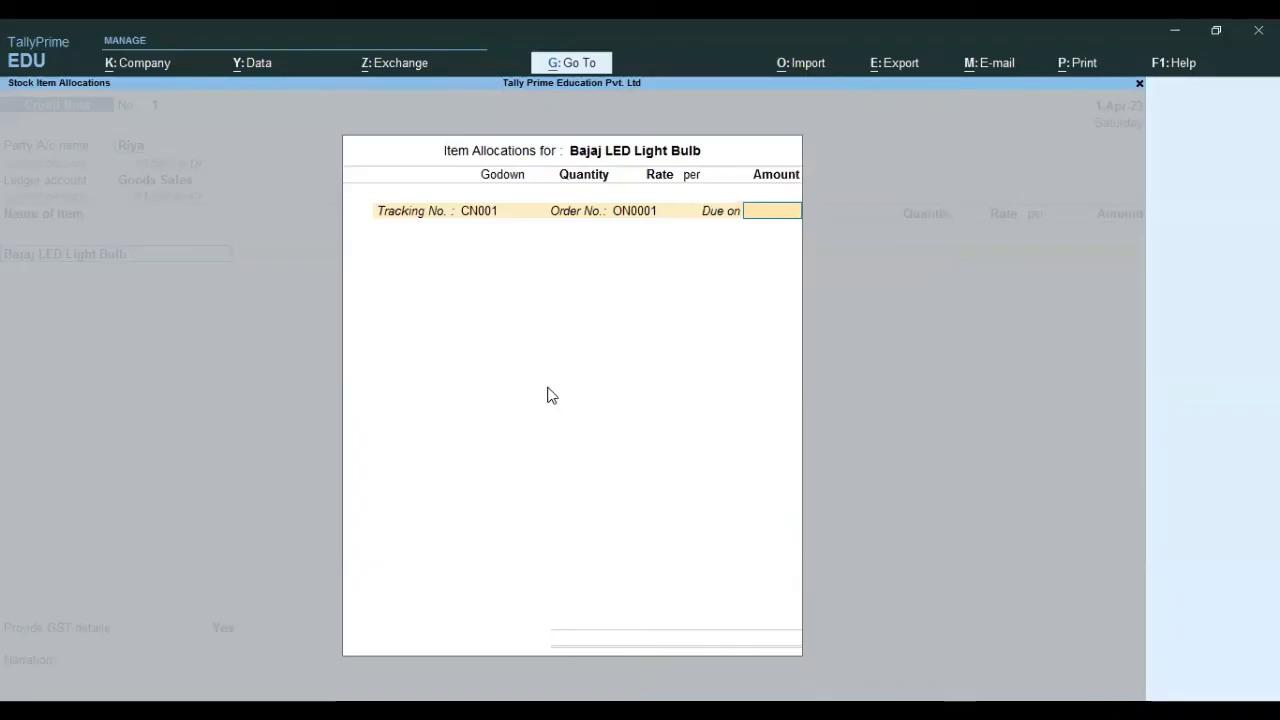
pyautogui.write('500')
pyautogui.press('Return')
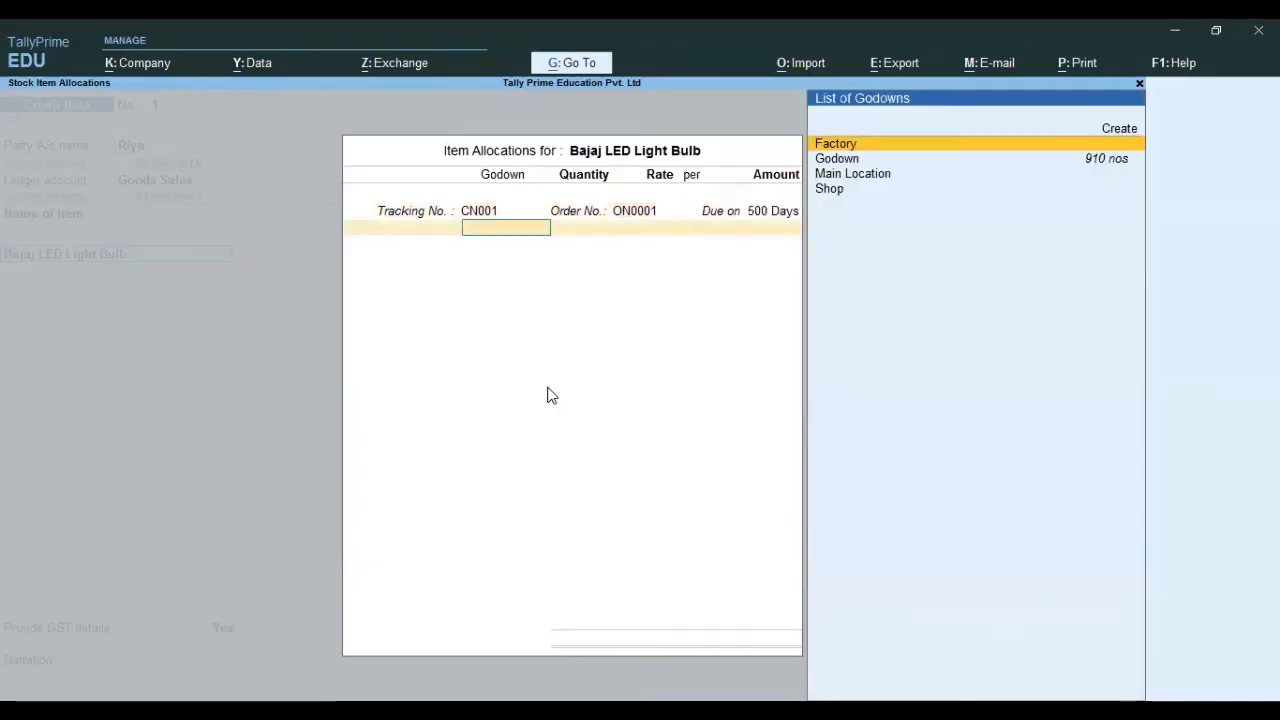
pyautogui.press('Down')
pyautogui.press('Down')
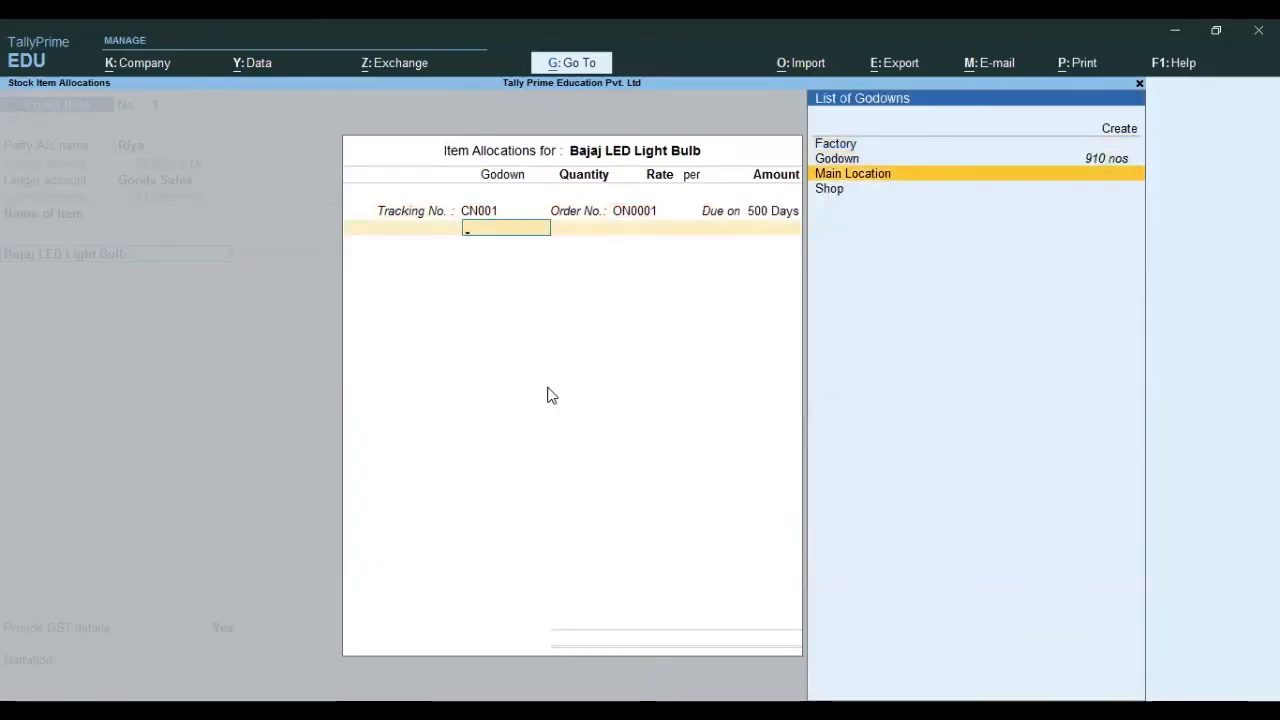
pyautogui.press('BackSpace')
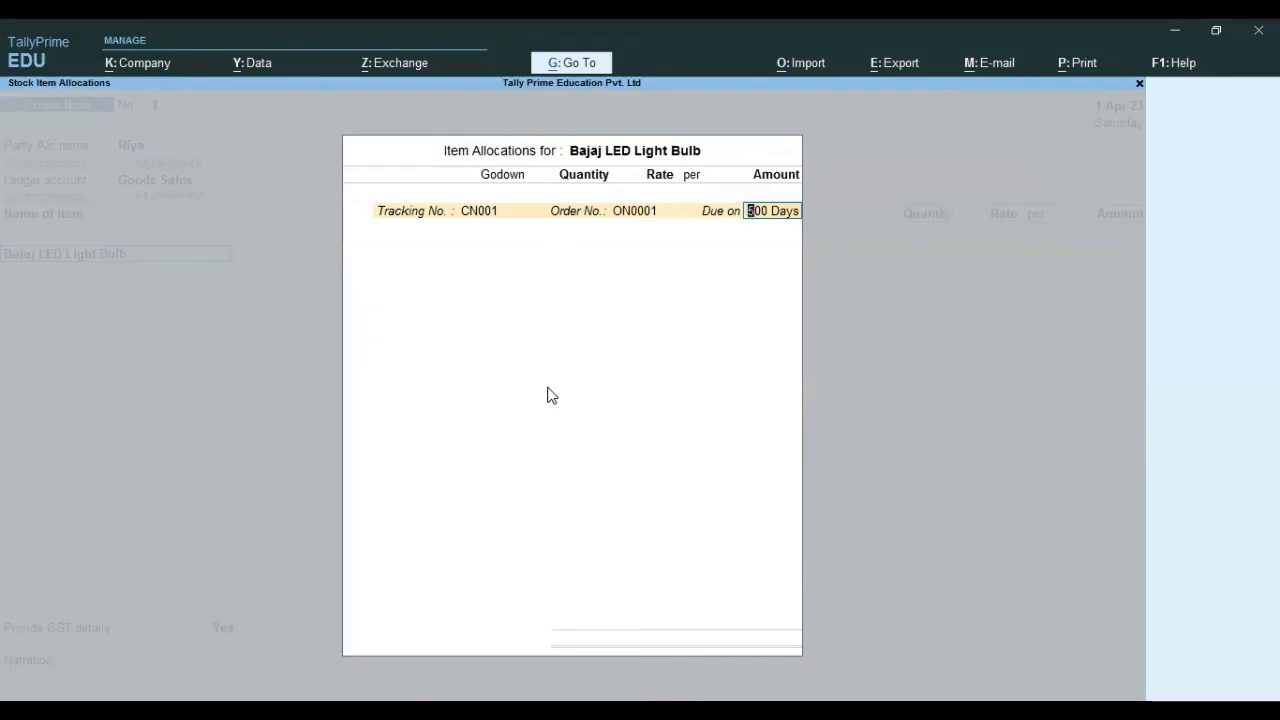
# Set the order's due period to 15 days and choose Shop as the godown for the returned bulbs
pyautogui.write('15')
pyautogui.press('Return')
pyautogui.press('Down')
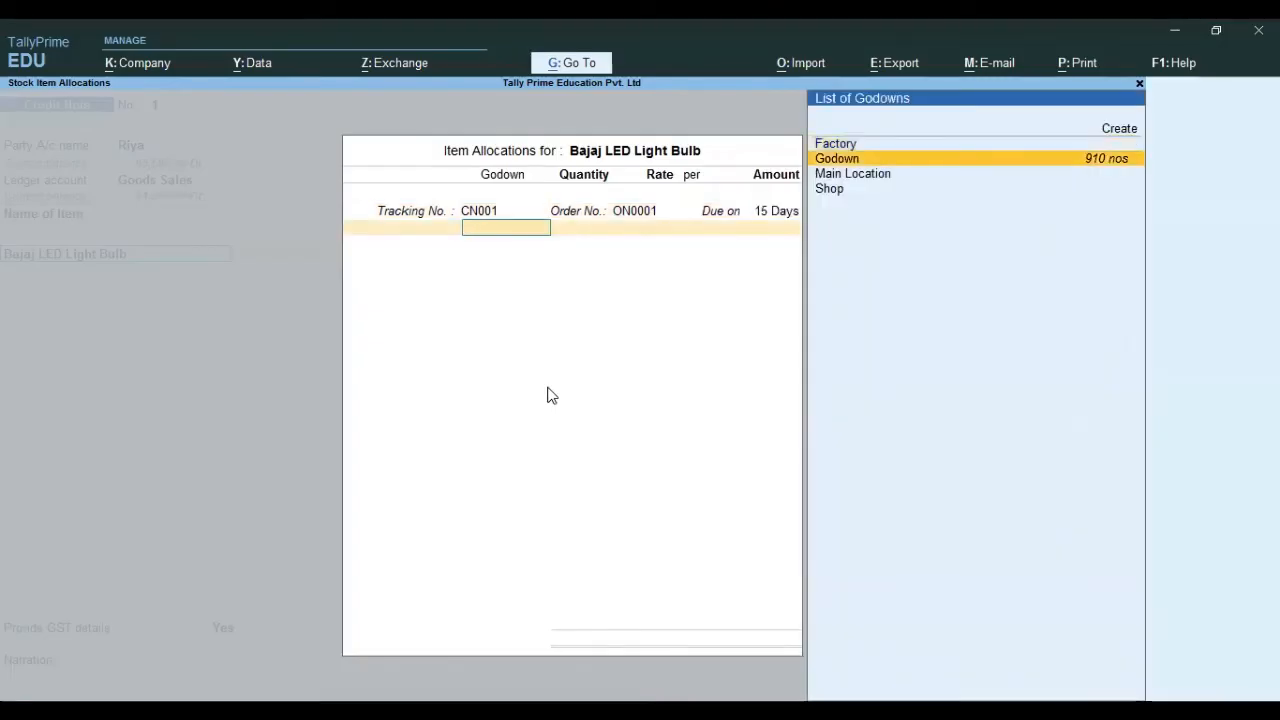
pyautogui.press('Return')
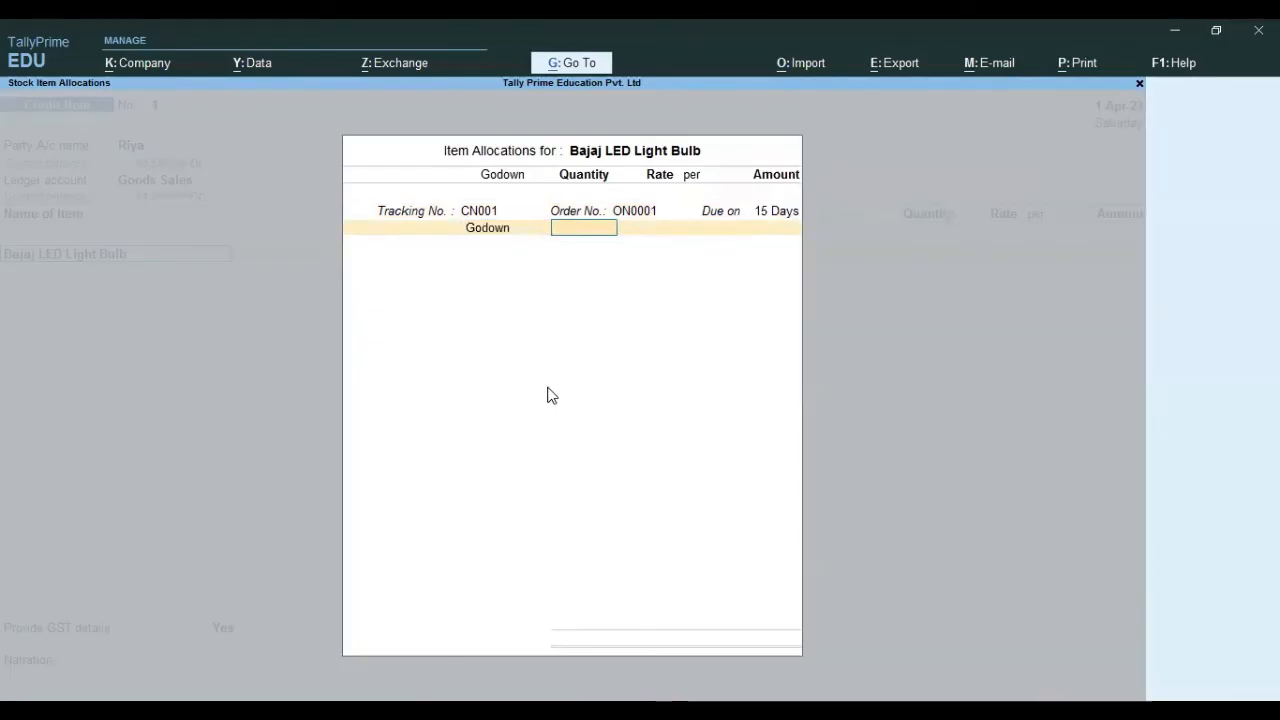
pyautogui.press('BackSpace')
pyautogui.press('Down')
pyautogui.press('Down')
pyautogui.press('Return')
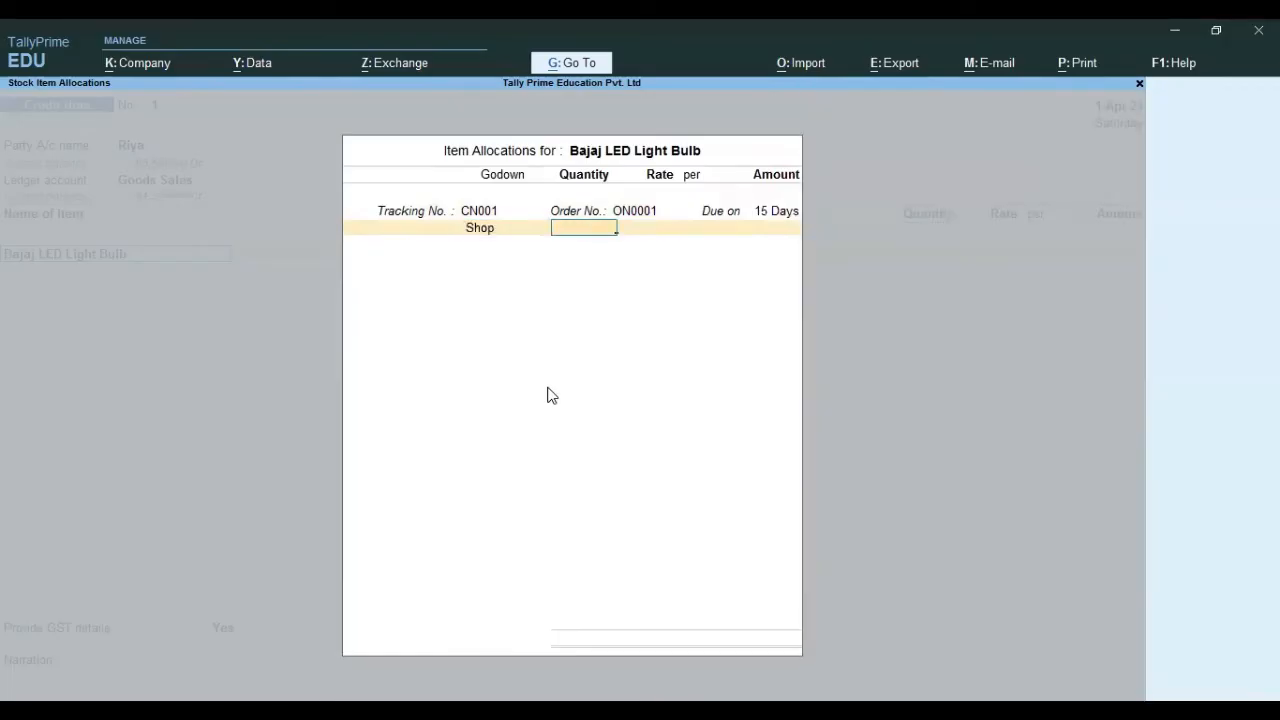
# Enter a returned quantity of 30 nos, keep the rate of 900.00 per nos and accept the item allocation
pyautogui.write('30')
pyautogui.press('Return')
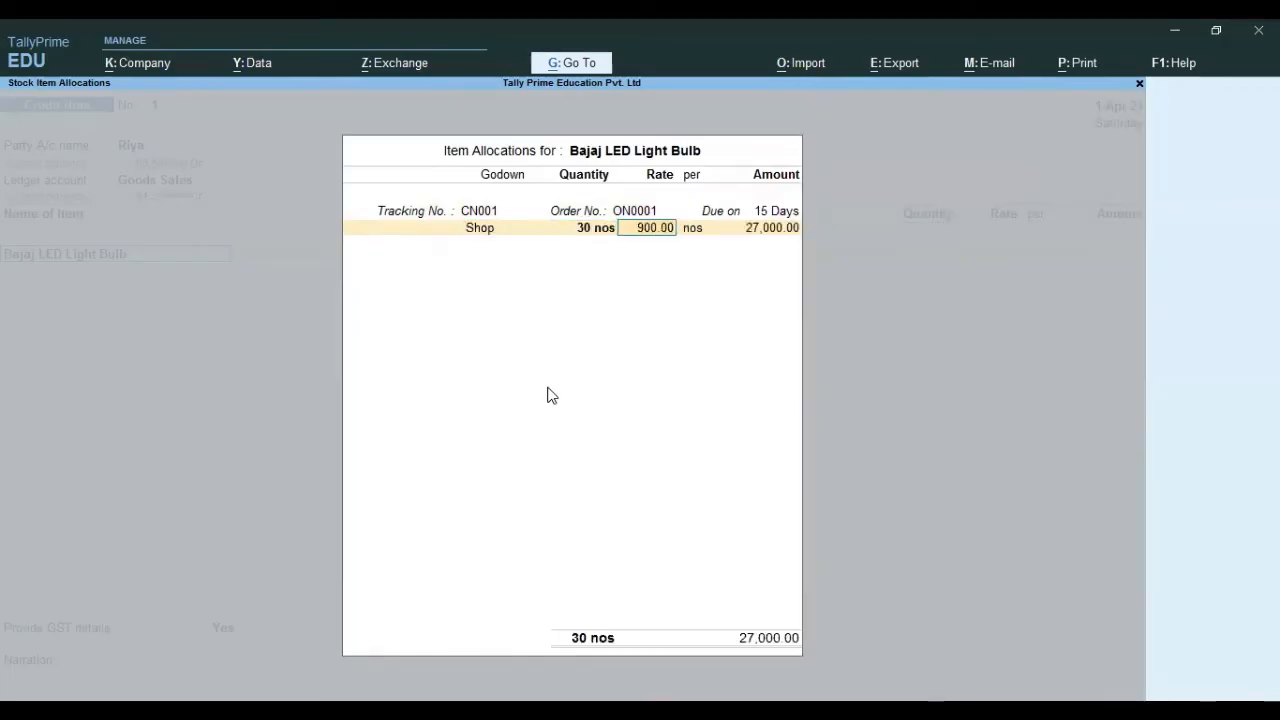
pyautogui.press('Return')
pyautogui.press('Return')
pyautogui.press('Return')
pyautogui.press('Return')
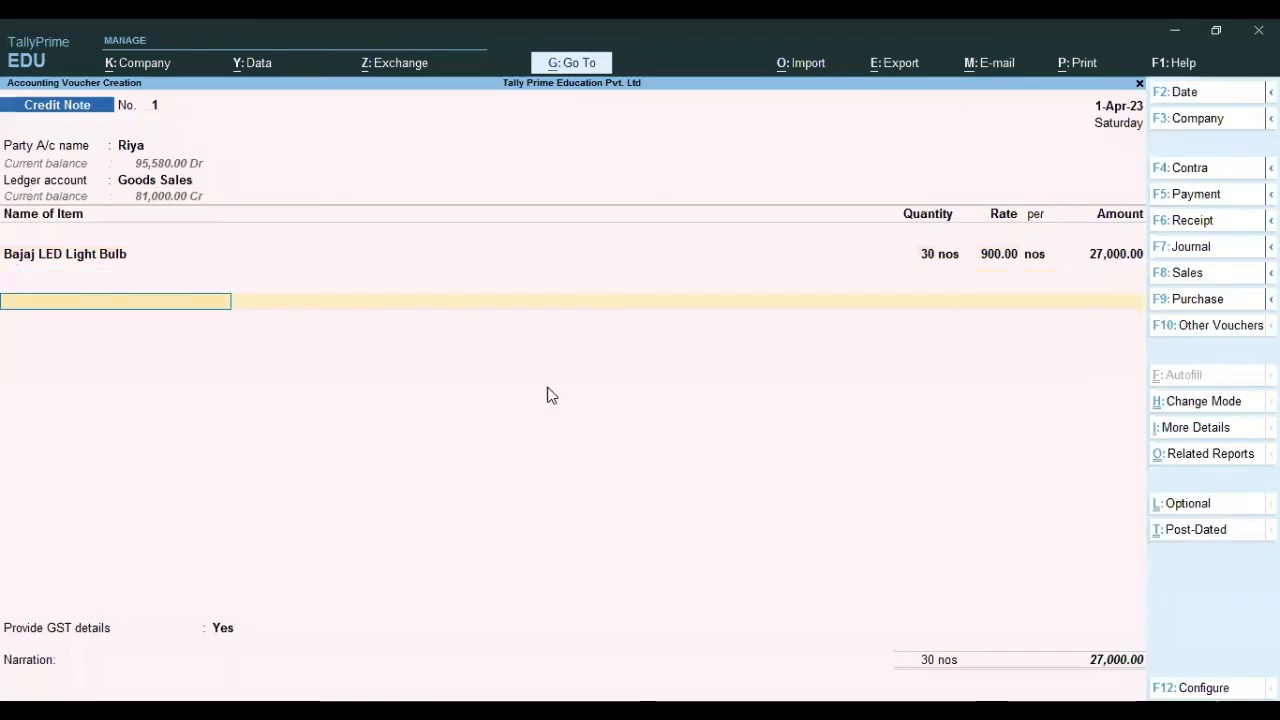
# Add the CGST 9% and SGST 9% tax ledgers below the bulb line of the credit note
pyautogui.press('Down')
pyautogui.press('Down')
pyautogui.press('Down')
pyautogui.press('Return')
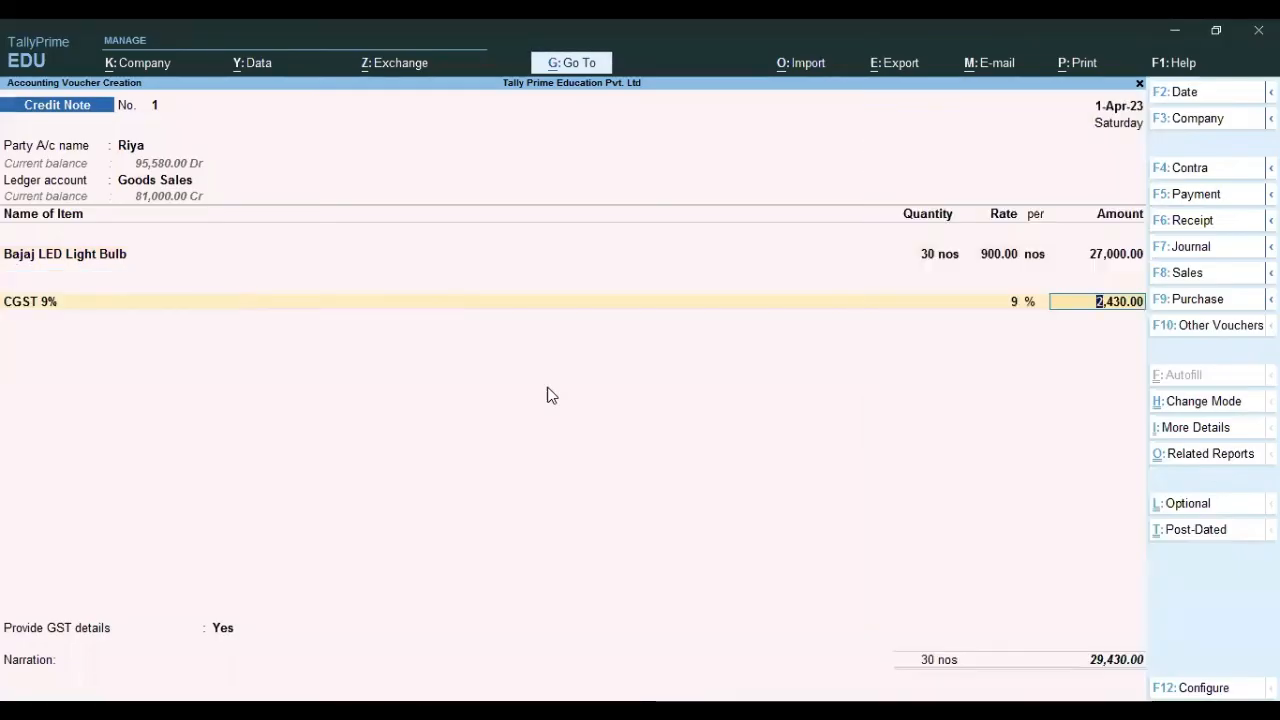
pyautogui.press('Return')
pyautogui.write('s')
pyautogui.press('Return')
pyautogui.press('Return')
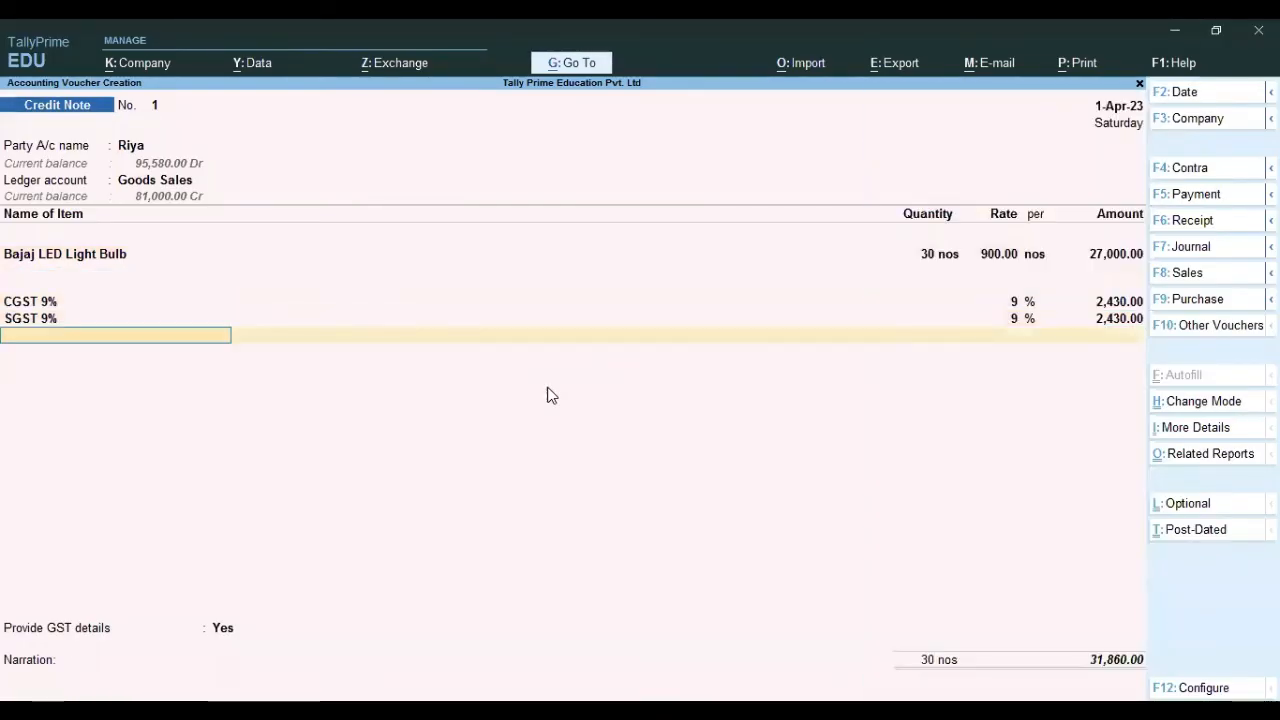
# Provide GST details with 01-Sales Return as the reason for issuing, leaving the buyer's debit note number and date blank
pyautogui.press('Return')
pyautogui.press('Return')
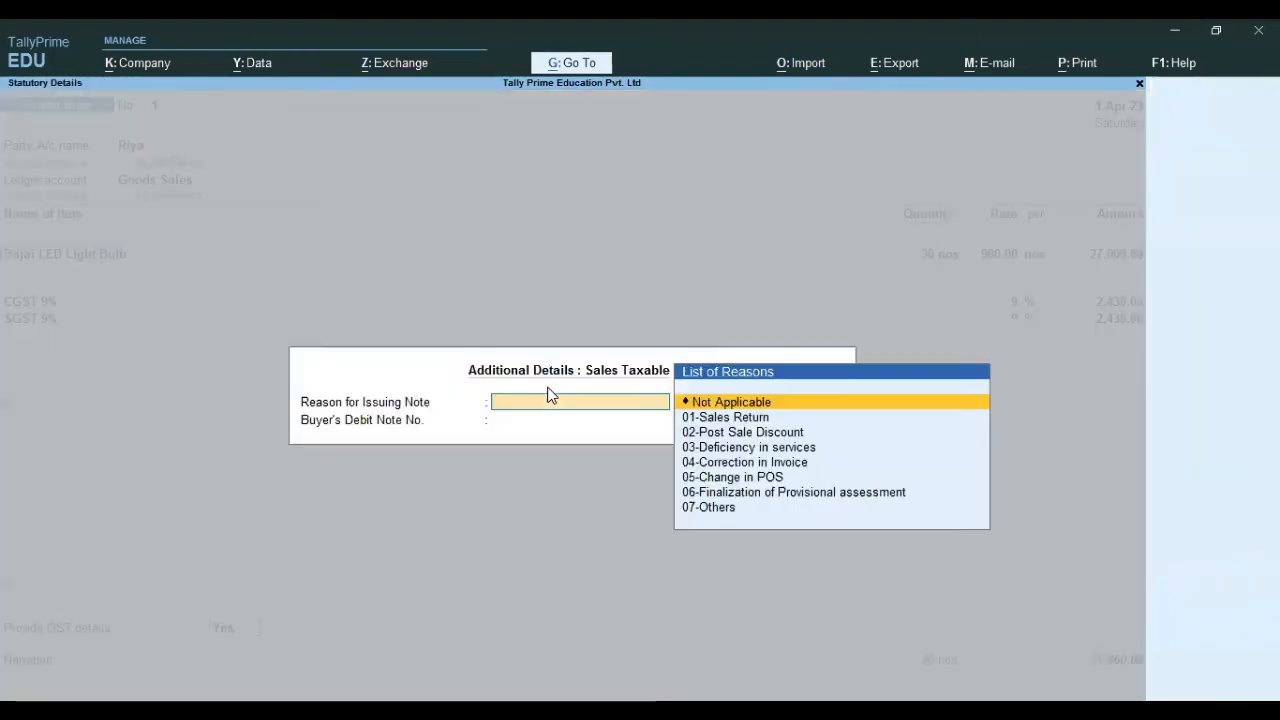
pyautogui.press('Down')
pyautogui.press('Return')
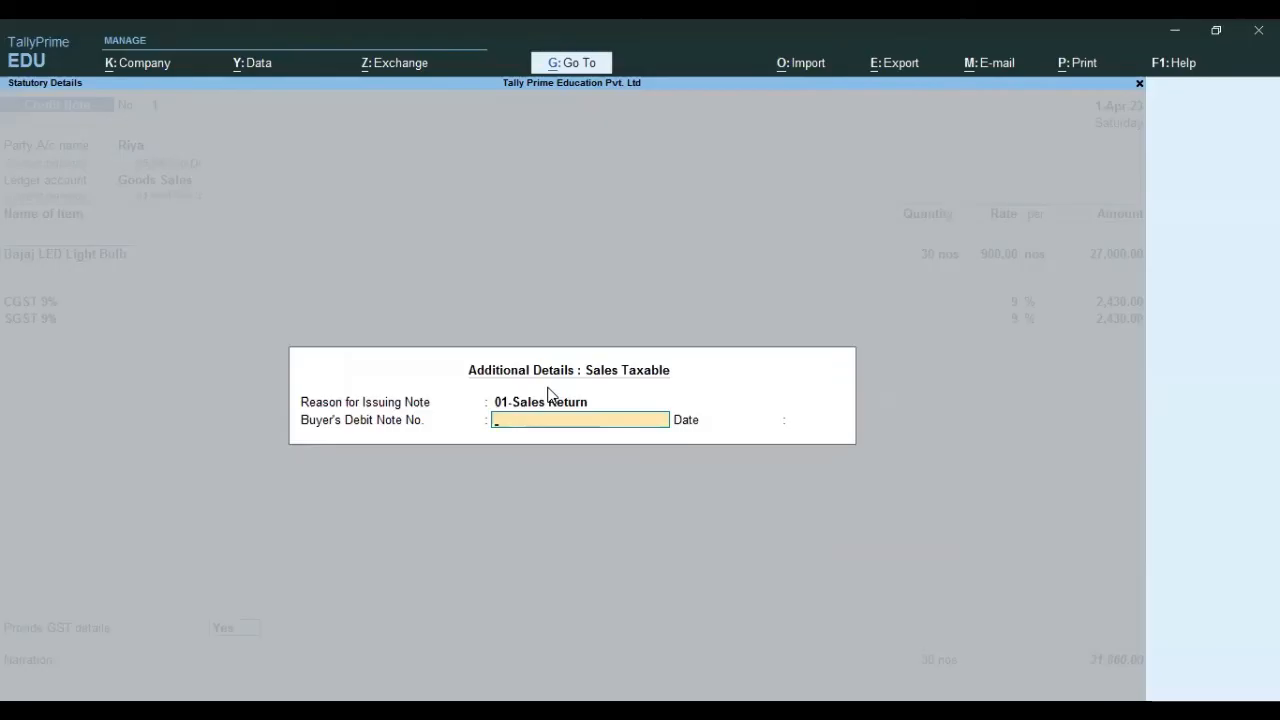
pyautogui.press('Return')
pyautogui.press('Return')
pyautogui.press('Return')
pyautogui.press('Return')
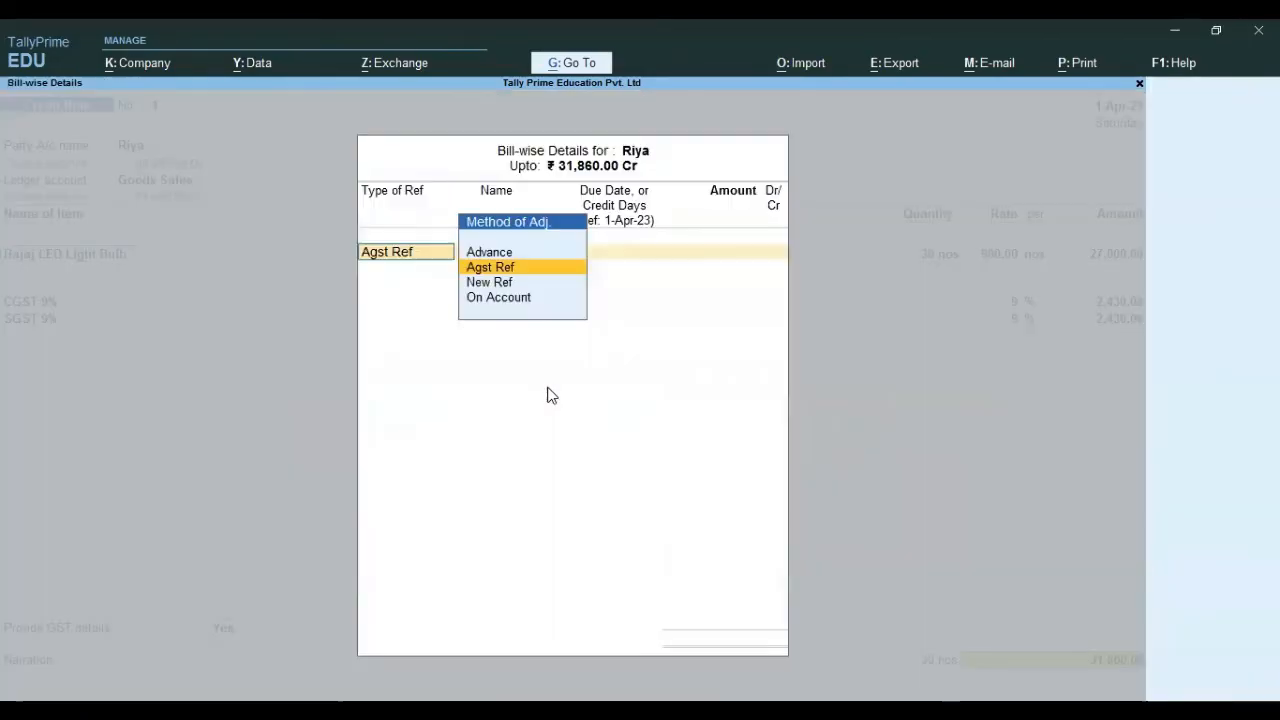
# Allocate the credit note amount bill-wise as Agst Ref and save the credit note
pyautogui.press('Return')
pyautogui.press('Return')
pyautogui.press('Return')
pyautogui.press('Return')
pyautogui.press('Return')
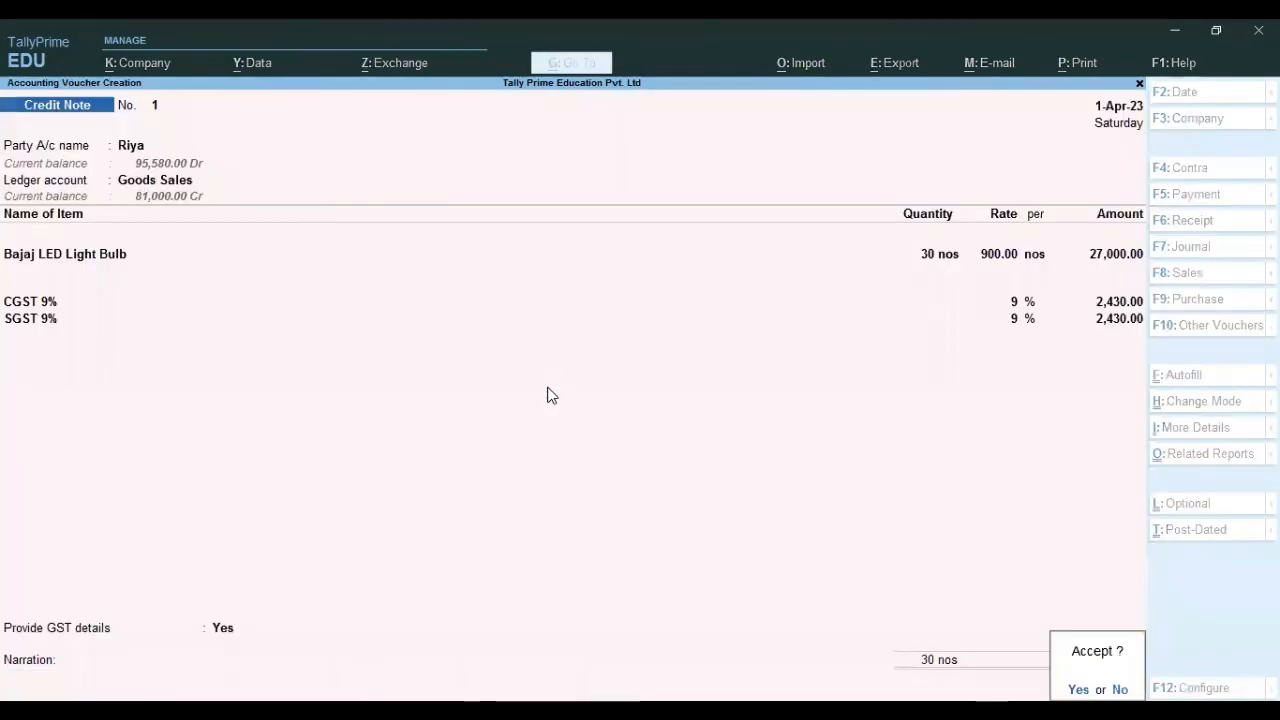
pyautogui.press('Return')
# Leave voucher entry and look through the vouchers listed in the Day Book
pyautogui.press('Escape')
pyautogui.press('Return')
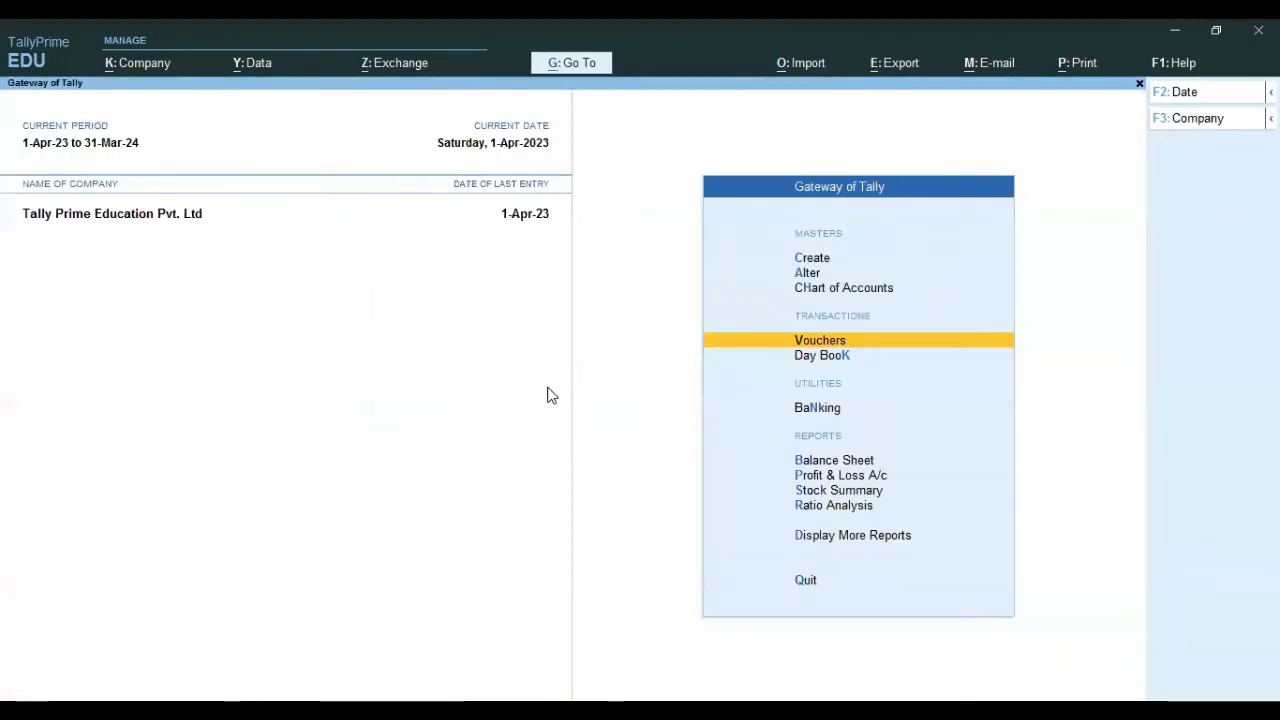
pyautogui.press('Down')
pyautogui.press('Return')
pyautogui.press('Down')
pyautogui.press('Down')
pyautogui.press('Down')
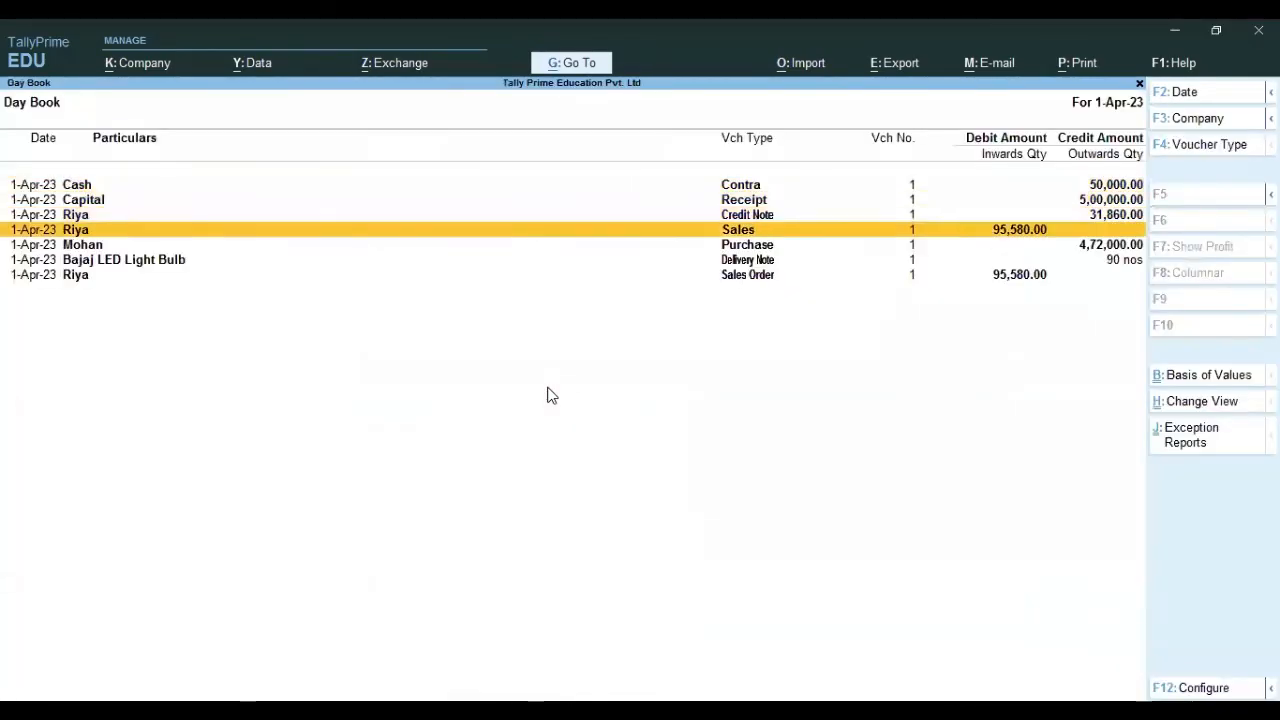
pyautogui.press('Down')
pyautogui.press('Down')
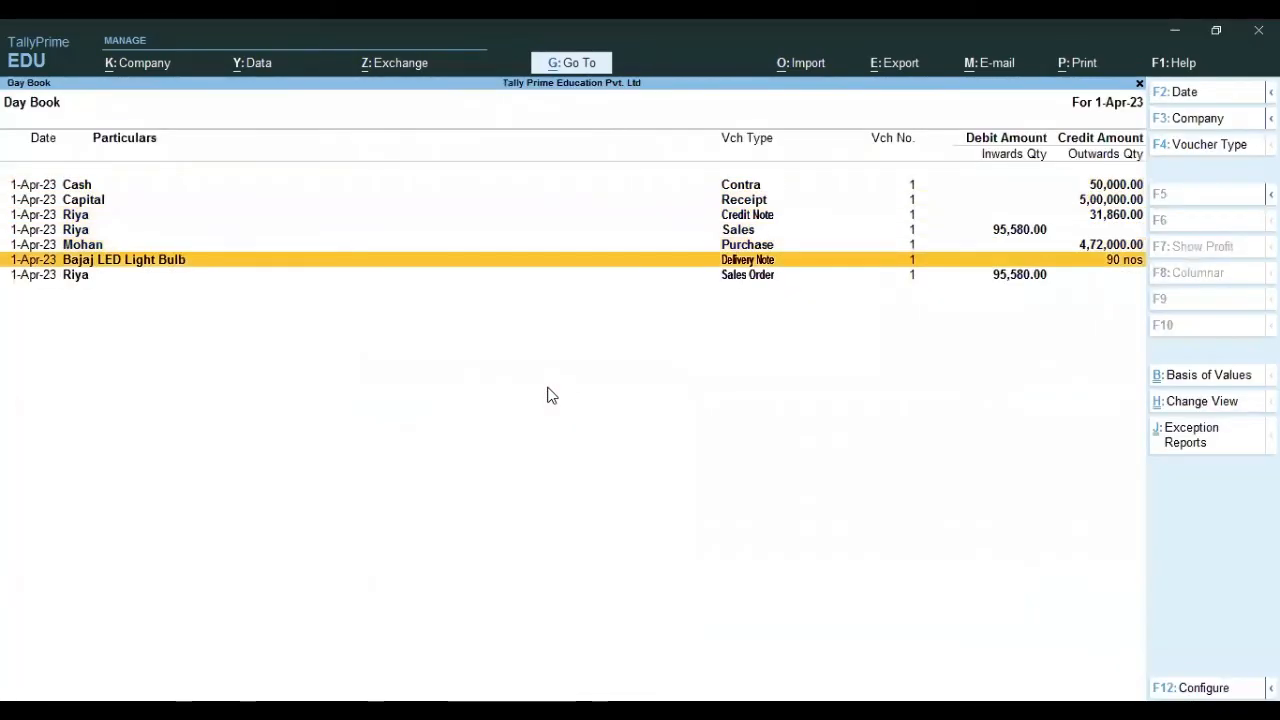
# View the customer's sales voucher from the Day Book and quit it without changes
pyautogui.press('Up')
pyautogui.press('Up')
pyautogui.press('Return')
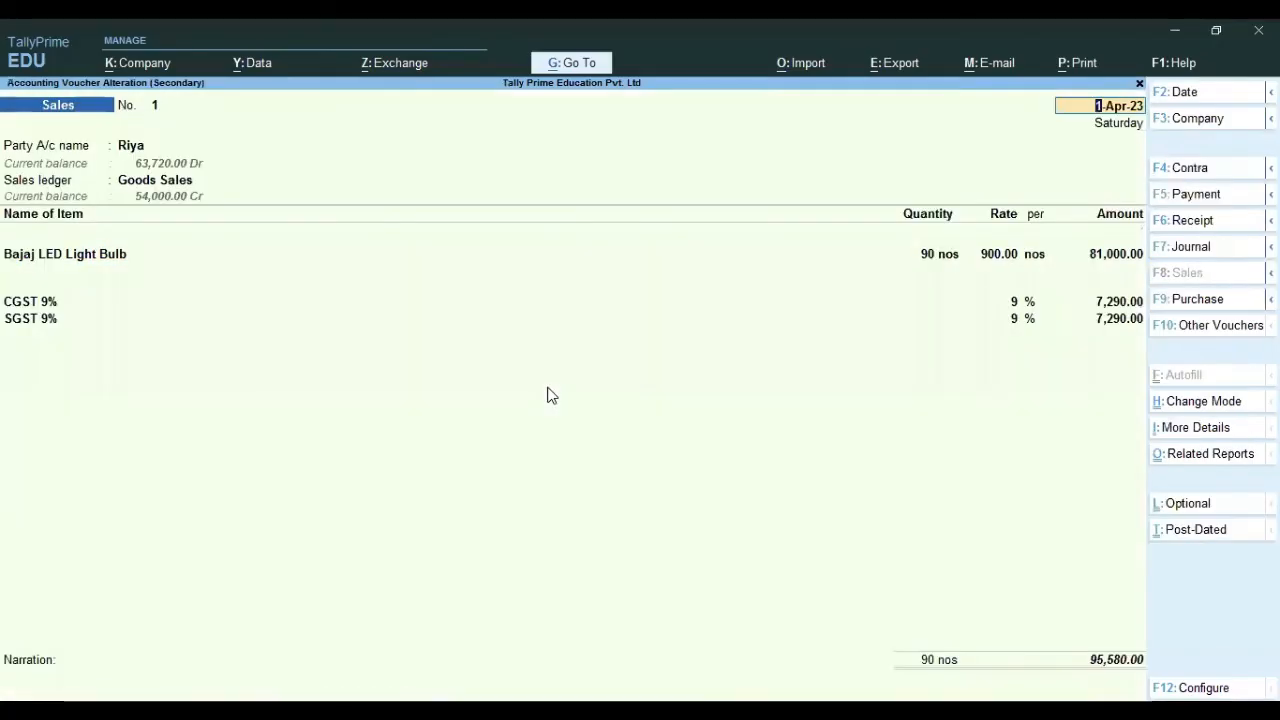
pyautogui.press('Escape')
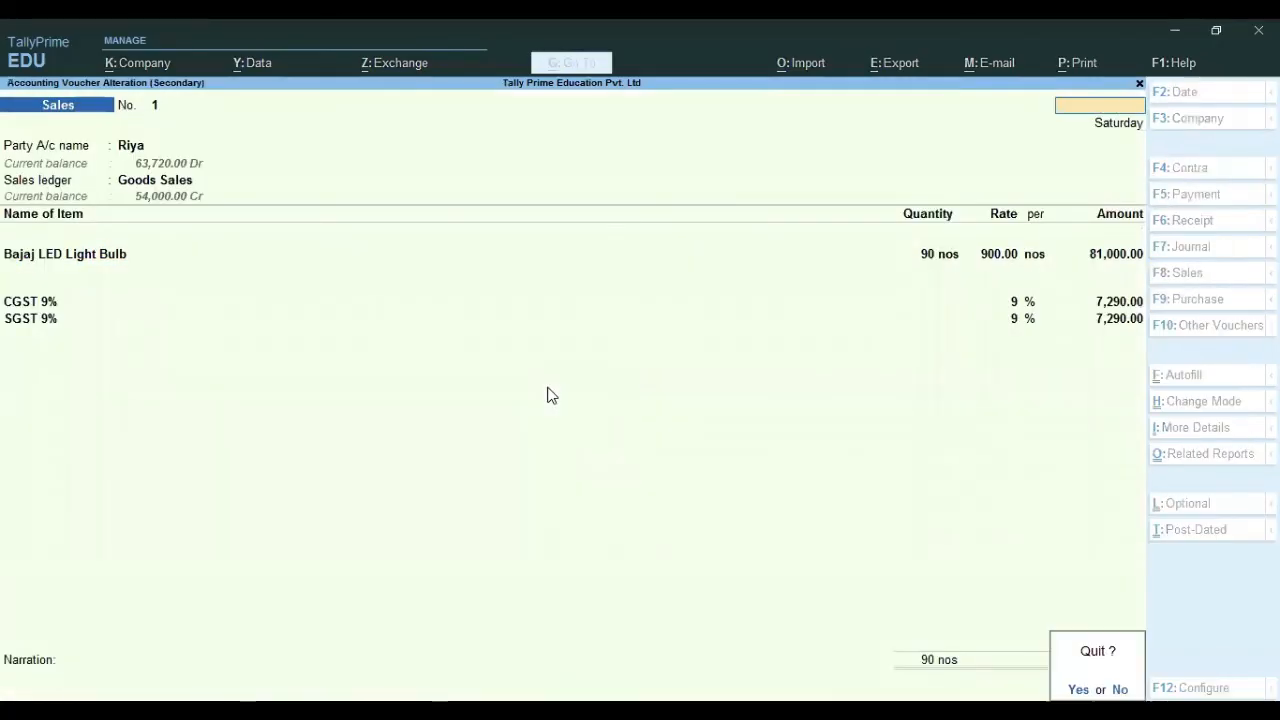
pyautogui.press('y')
# Open the customer's credit note from the Day Book for alteration, keeping its party account
pyautogui.press('Down')
pyautogui.press('Down')
pyautogui.press('Up')
pyautogui.press('Up')
pyautogui.press('Up')
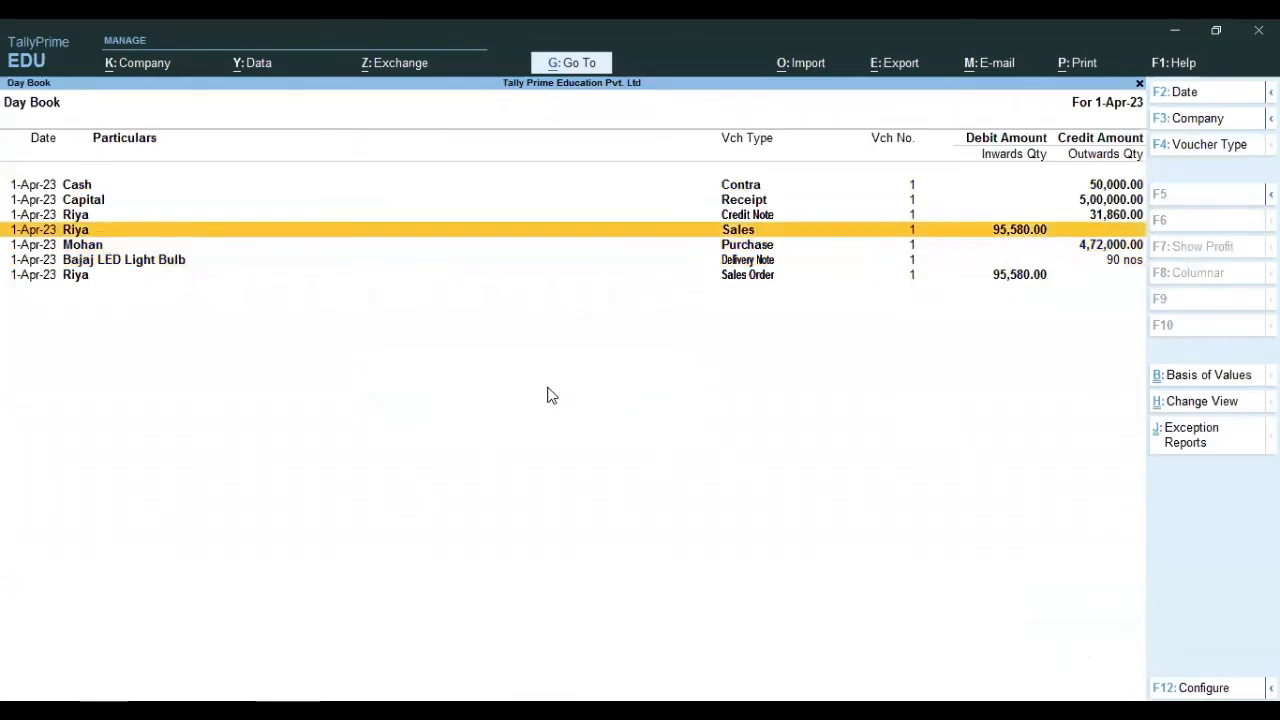
pyautogui.press('Return')
pyautogui.press('Return')
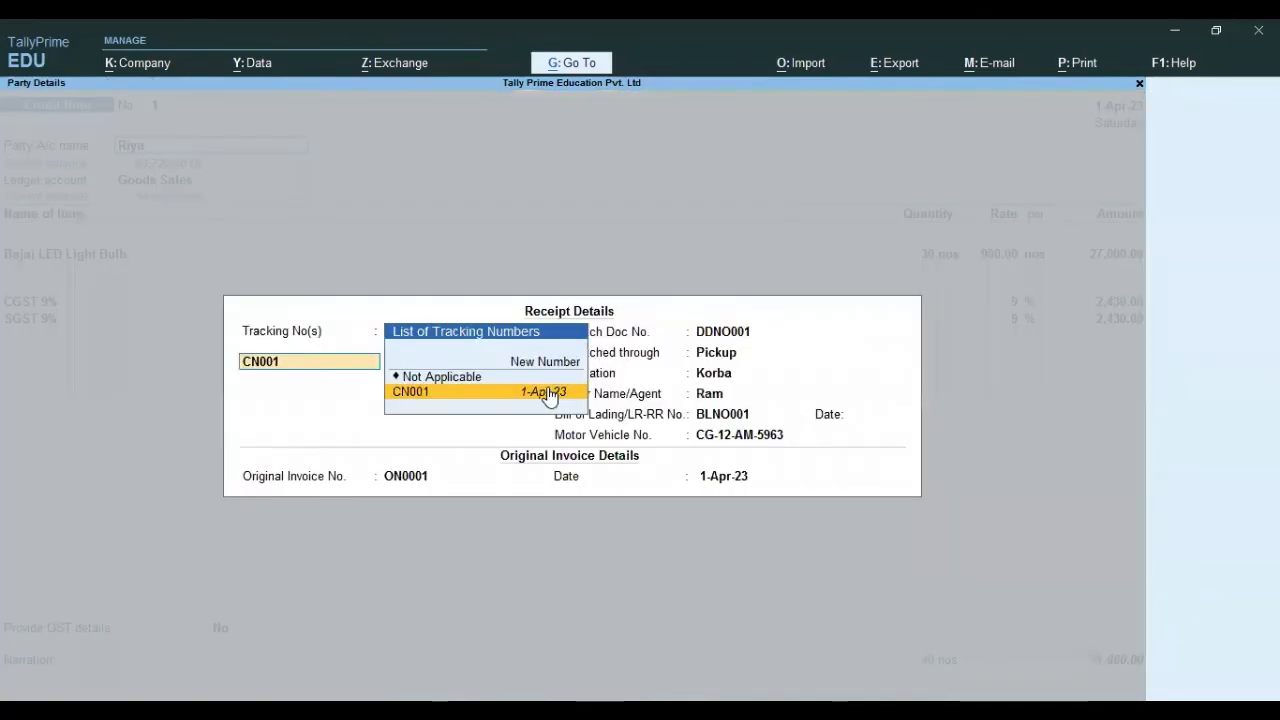
# Accept the credit note's existing receipt details and original invoice details, keeping tracking number CN001
pyautogui.press('Return')
pyautogui.press('Return')
pyautogui.press('Return')
pyautogui.press('Return')
pyautogui.press('Return')
pyautogui.press('Return')
pyautogui.press('Return')
pyautogui.press('Return')
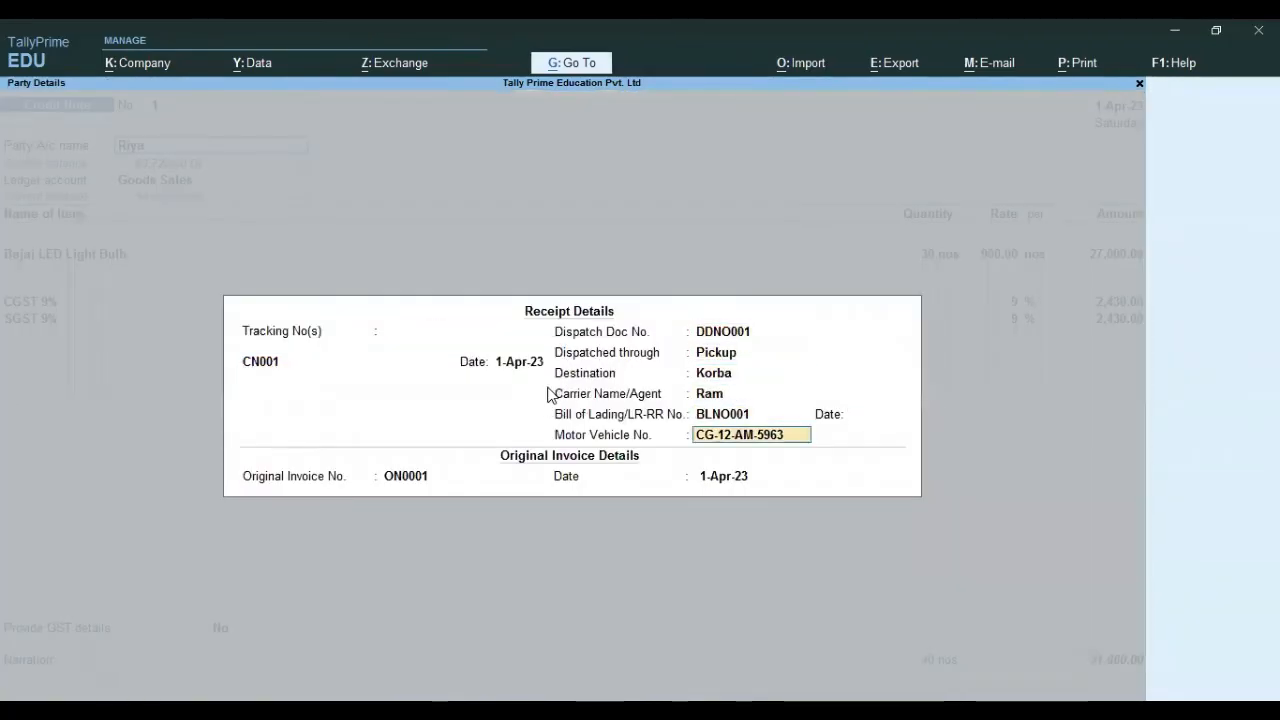
pyautogui.press('Return')
pyautogui.press('Return')
pyautogui.press('Return')
# Accept the existing party details with Chhattisgarh as the place of supply
pyautogui.press('Return')
pyautogui.press('Return')
pyautogui.press('Return')
pyautogui.press('Return')
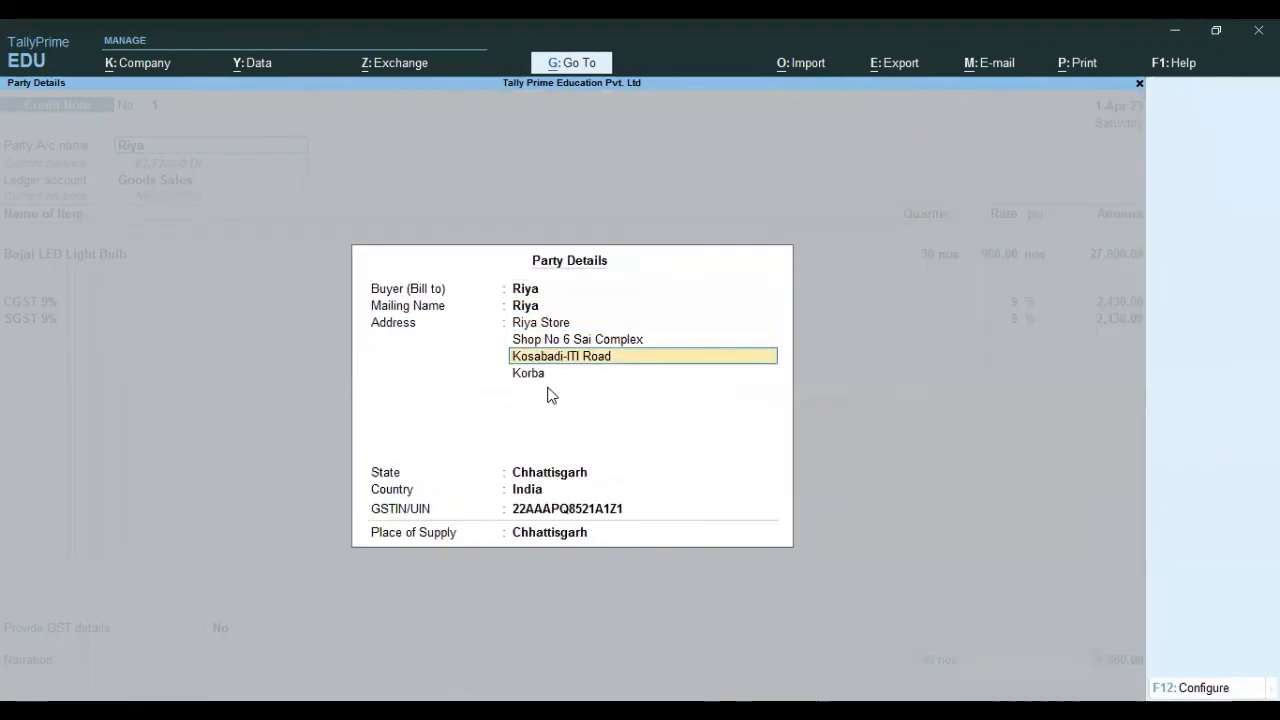
pyautogui.press('Return')
pyautogui.press('Return')
pyautogui.press('Return')
pyautogui.press('Return')
pyautogui.press('Return')
pyautogui.press('Return')
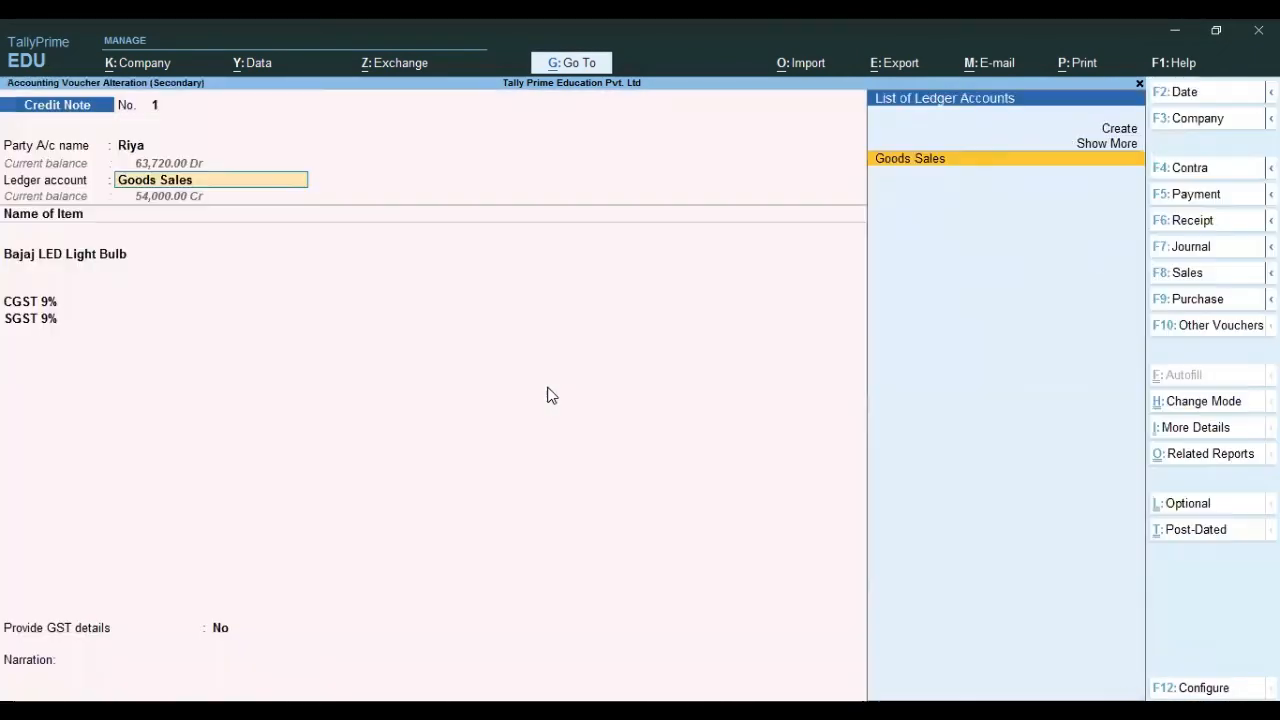
# Keep the Goods Sales ledger and accept the bulb's allocation of 30 nos at 900.00 from Shop
pyautogui.press('Return')
pyautogui.press('Return')
pyautogui.press('Return')
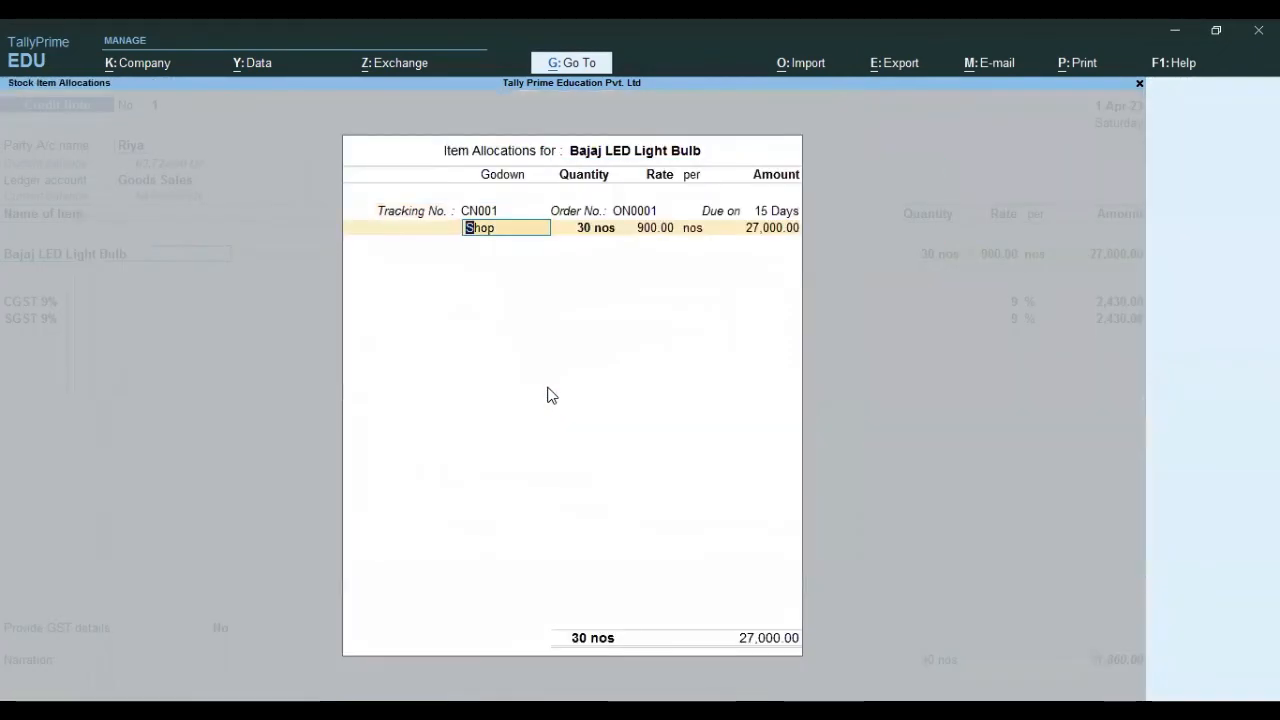
pyautogui.press('Return')
pyautogui.press('Return')
pyautogui.press('Return')
pyautogui.press('Return')
pyautogui.press('Return')
pyautogui.press('Return')
pyautogui.press('Return')
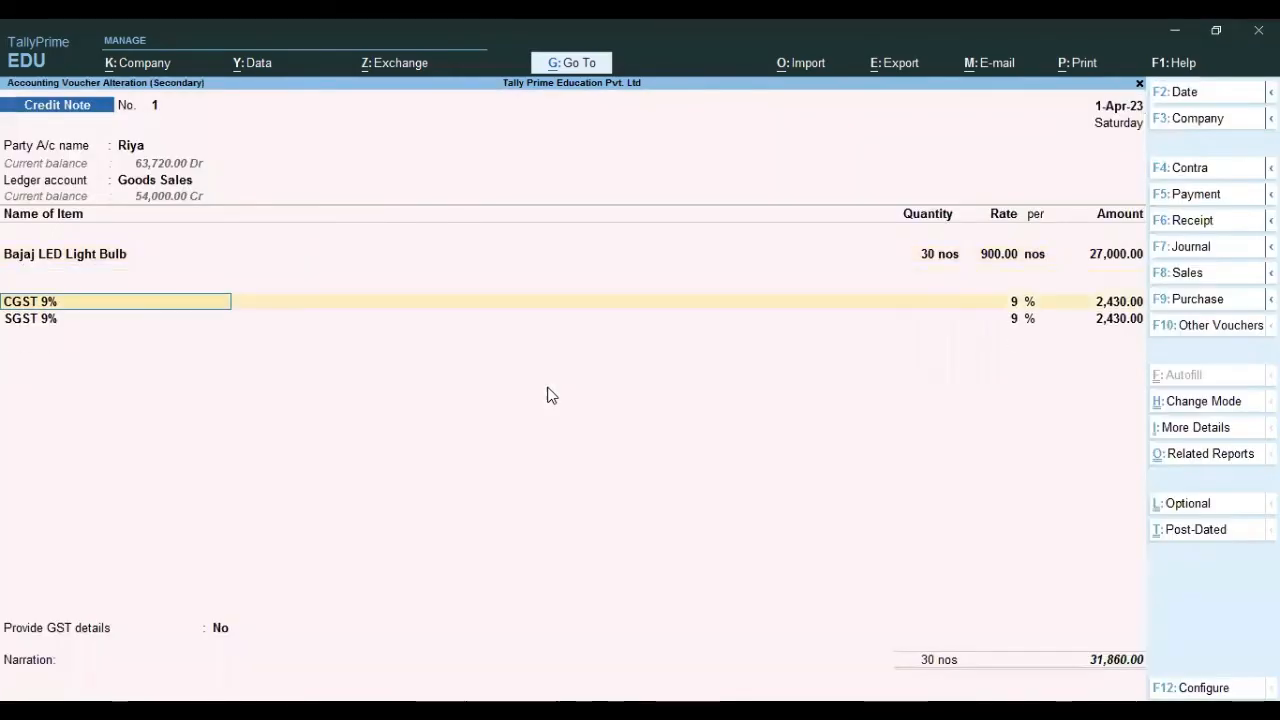
# Keep the CGST 9% and SGST 9% lines and set Provide GST details to Yes
pyautogui.press('Return')
pyautogui.press('Return')
pyautogui.press('Return')
pyautogui.press('Return')
pyautogui.press('Return')
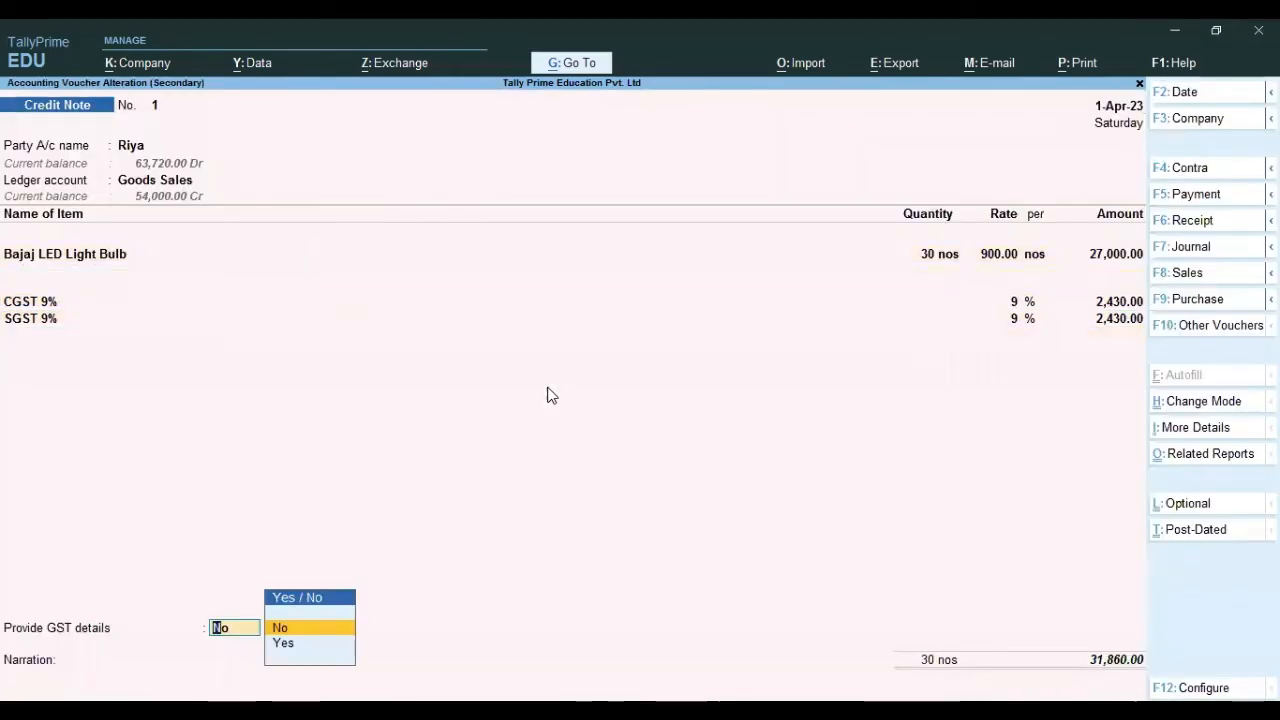
pyautogui.press('Down')
pyautogui.press('Return')
# Accept the additional details with 01-Sales Return as the reason and no buyer's debit note number or date
pyautogui.press('Return')
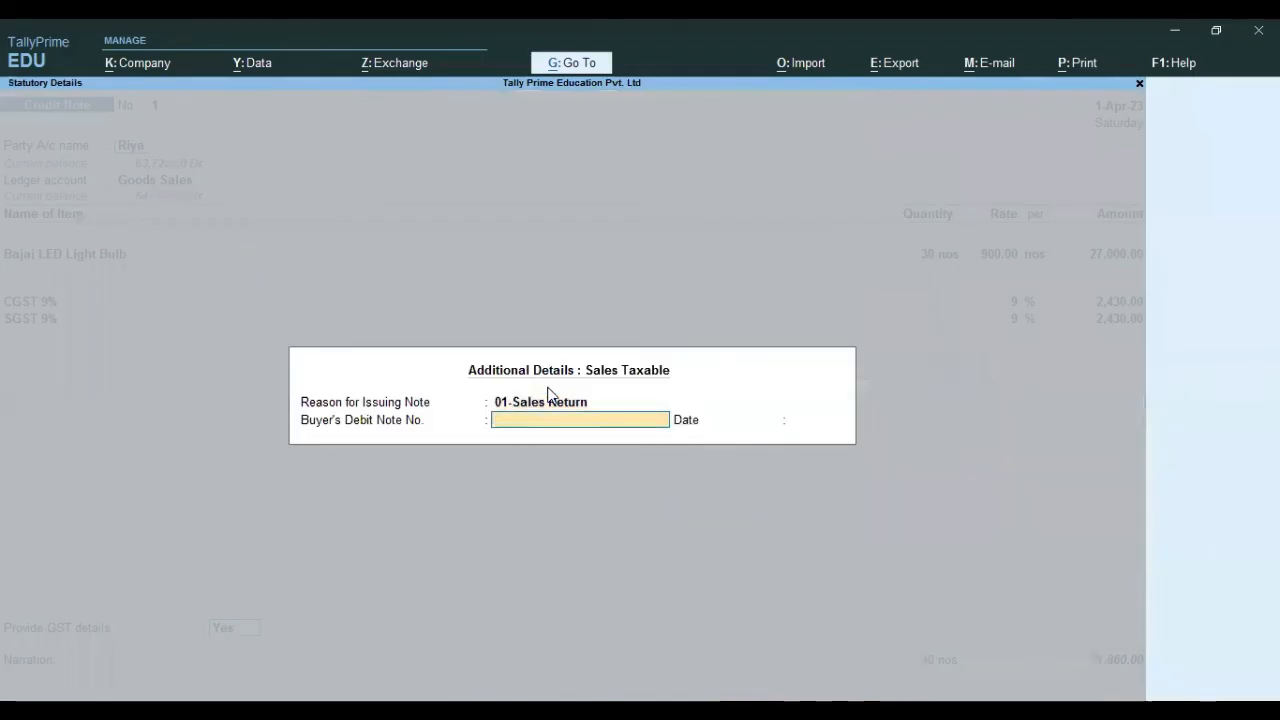
pyautogui.press('Return')
pyautogui.press('Return')
pyautogui.press('Return')
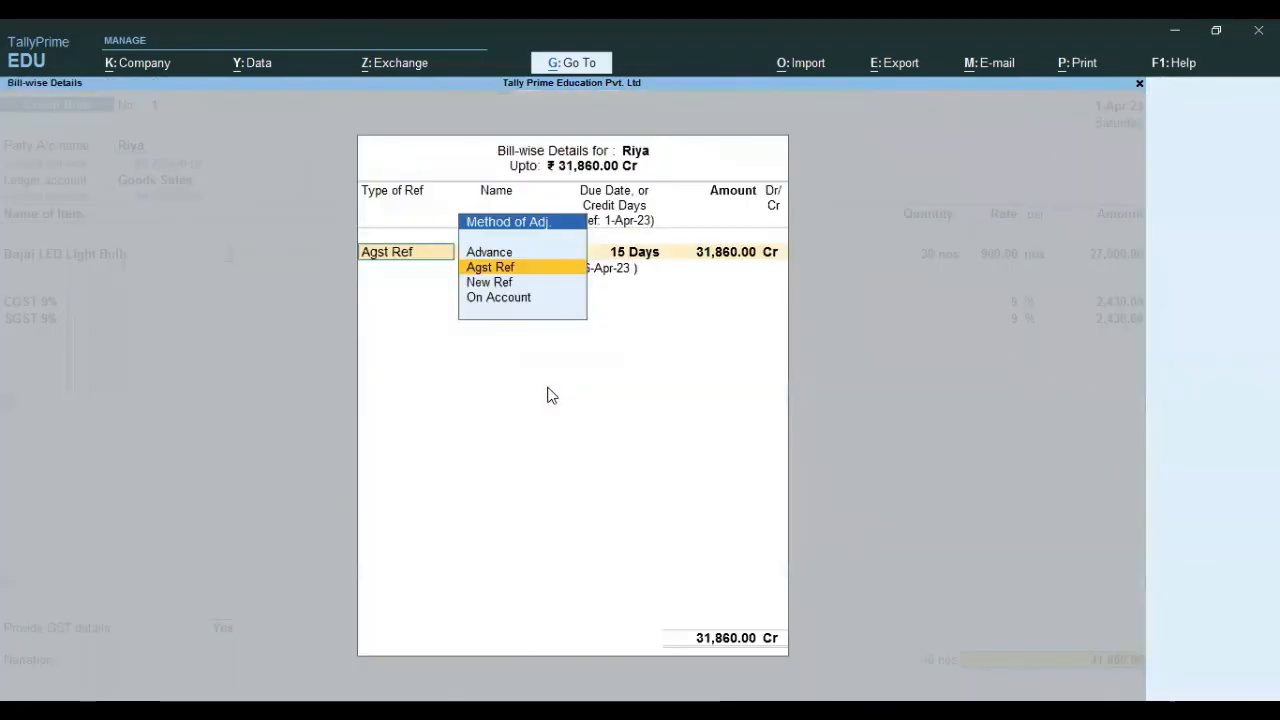
# Accept the bill-wise details as Agst Ref with 31,860.00 Cr, save the credit note and return to the Gateway of Tally
pyautogui.press('Return')
pyautogui.press('Return')
pyautogui.press('Return')
pyautogui.press('Return')
pyautogui.press('Return')
pyautogui.press('Return')
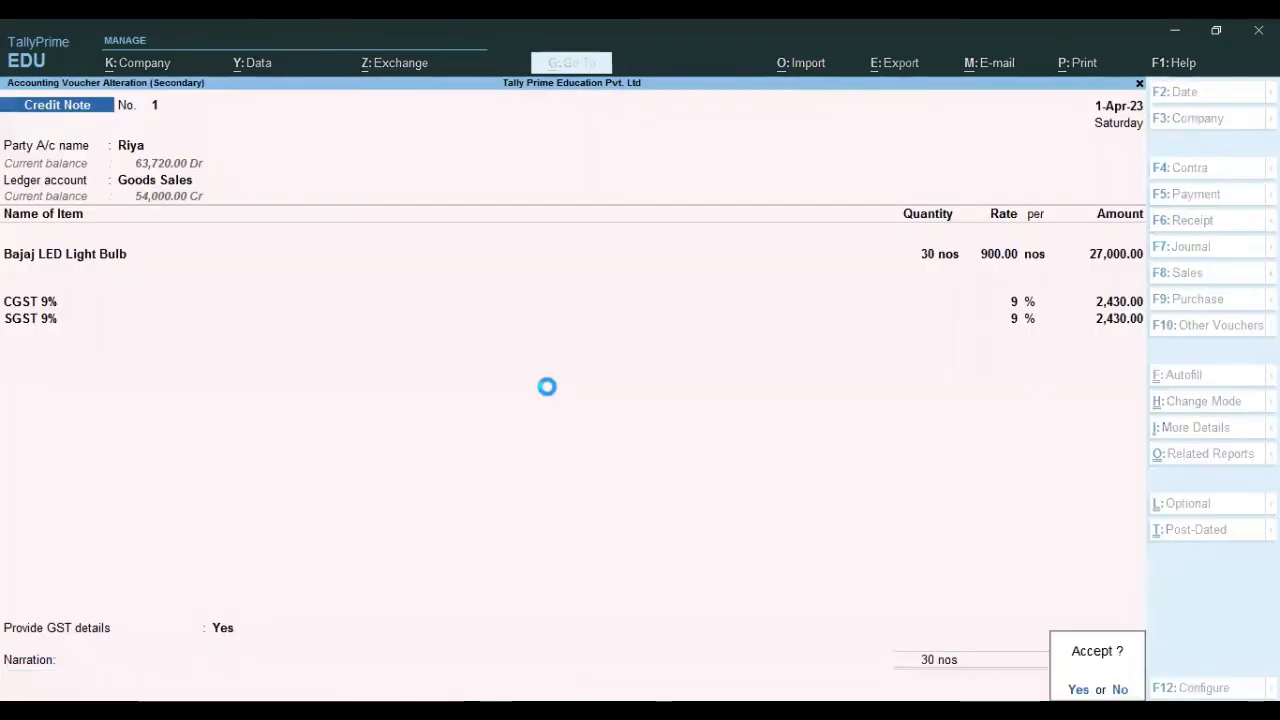
pyautogui.press('Escape')
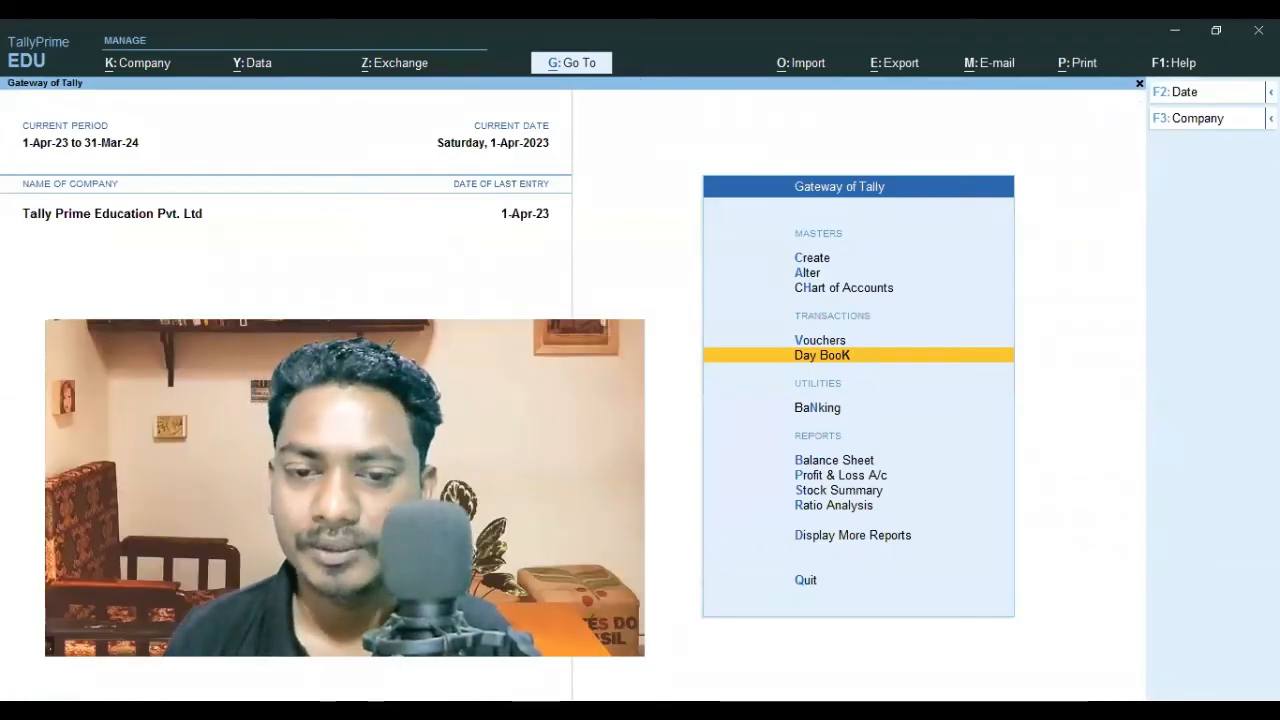
pyautogui.press('Escape')
pyautogui.press('Escape')
# Open the GSTR-1 report from the GST reports
pyautogui.press('Down')
pyautogui.press('Down')
pyautogui.press('Down')
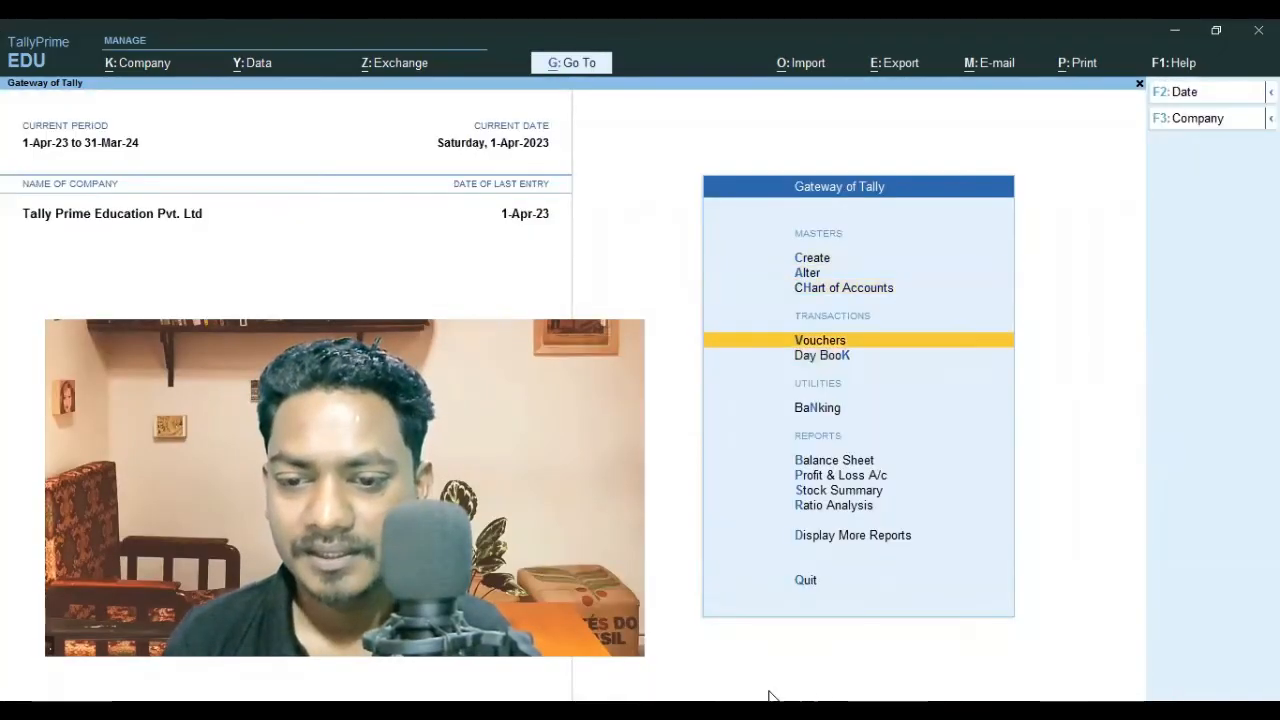
pyautogui.press('Down')
pyautogui.press('Down')
pyautogui.press('Down')
pyautogui.press('Down')
pyautogui.press('Down')
pyautogui.press('Down')
pyautogui.press('Down')
pyautogui.press('Return')
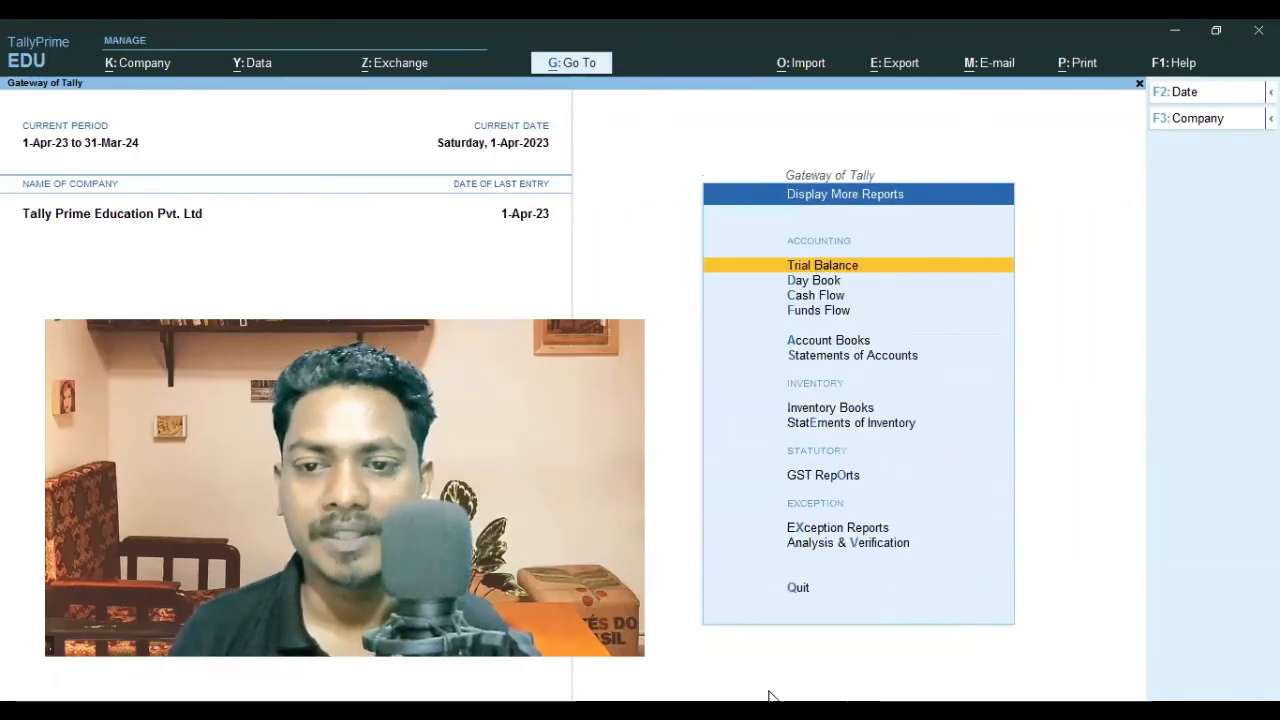
pyautogui.press('Down')
pyautogui.press('Down')
pyautogui.press('Down')
pyautogui.press('Down')
pyautogui.press('Down')
pyautogui.press('Down')
pyautogui.press('Down')
pyautogui.press('Down')
pyautogui.press('Down')
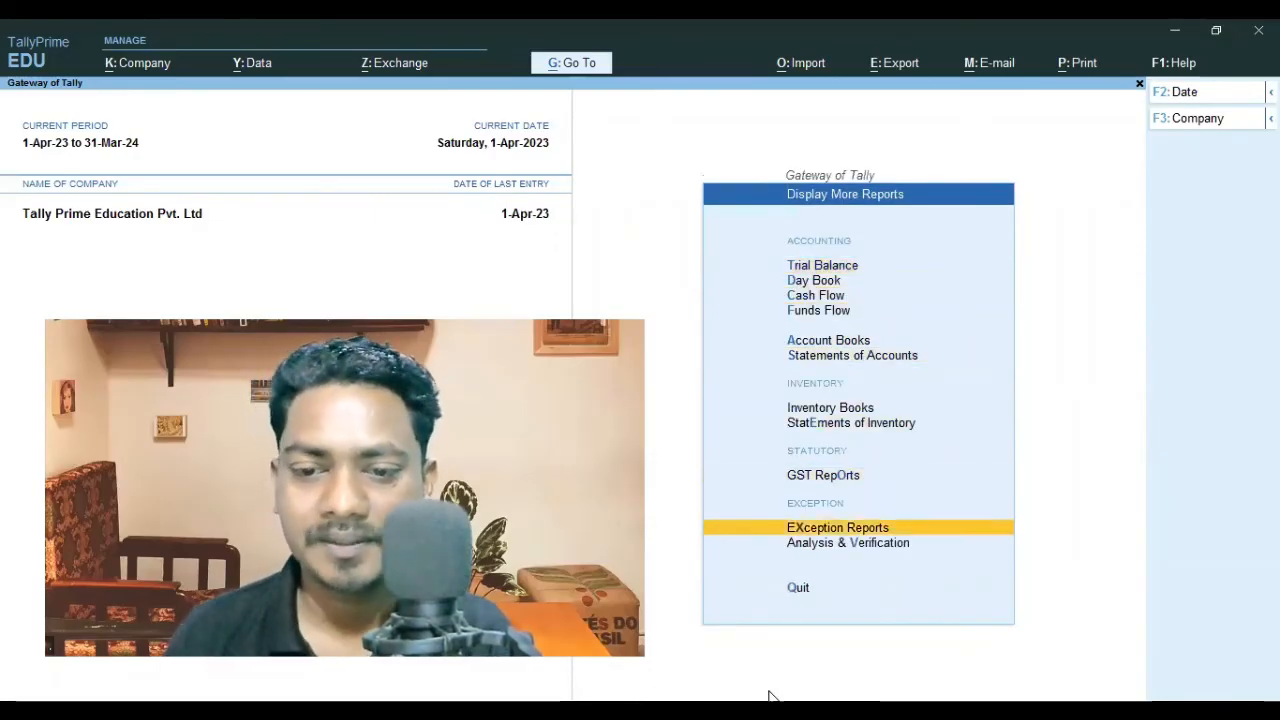
pyautogui.press('Up')
pyautogui.press('Return')
pyautogui.press('Return')
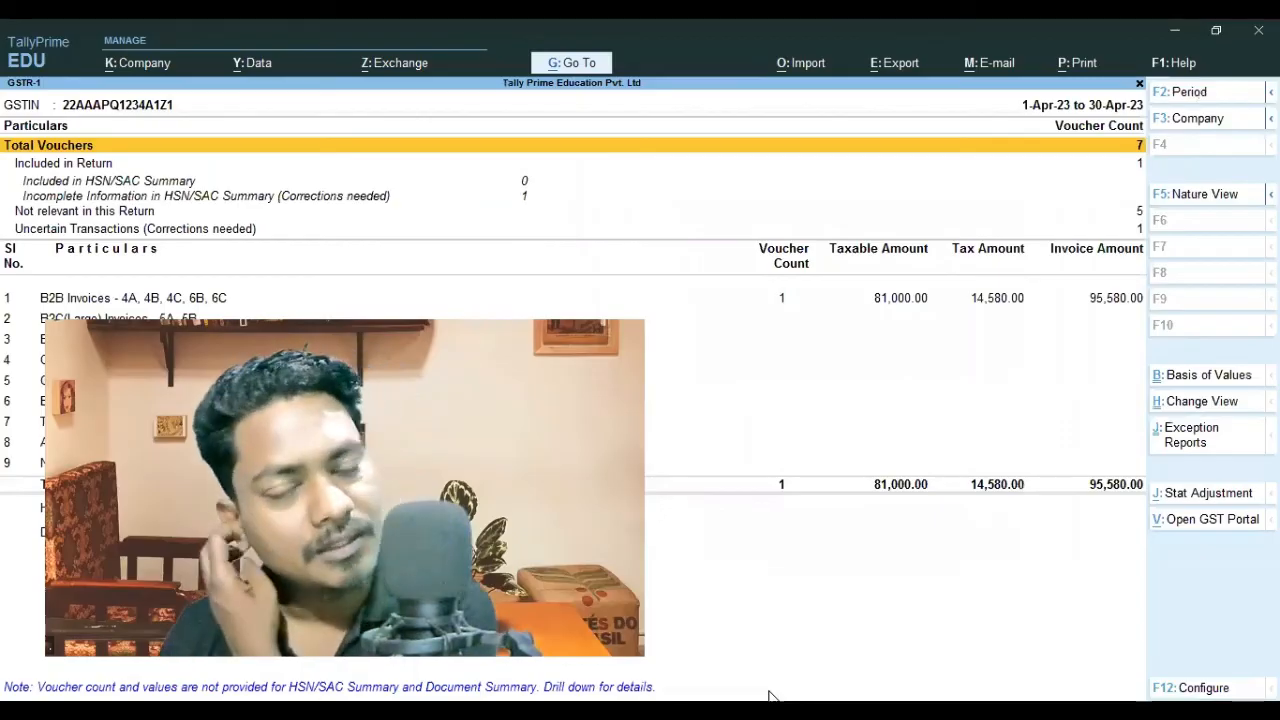
# Drill down through the uncertain transactions in GSTR-1 to the incomplete voucher details of the customer's credit note
pyautogui.press('Down')
pyautogui.press('Down')
pyautogui.press('Down')
pyautogui.press('Down')
pyautogui.press('Return')
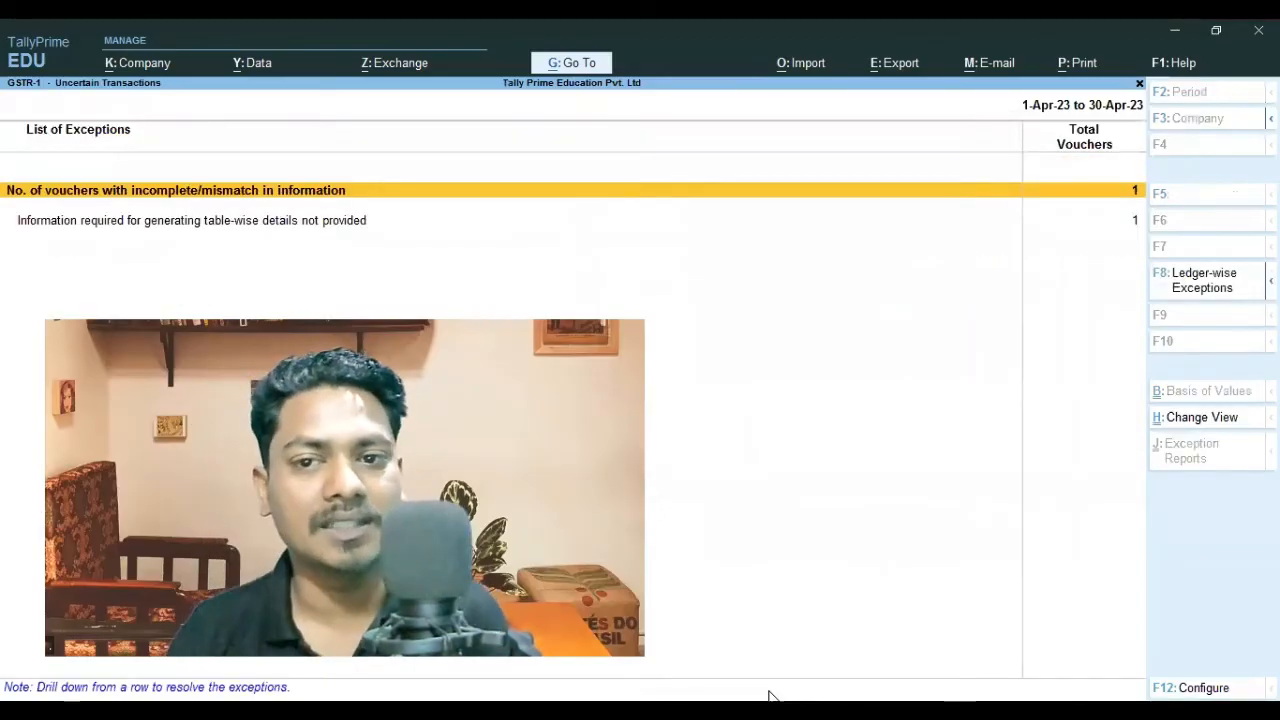
pyautogui.press('Return')
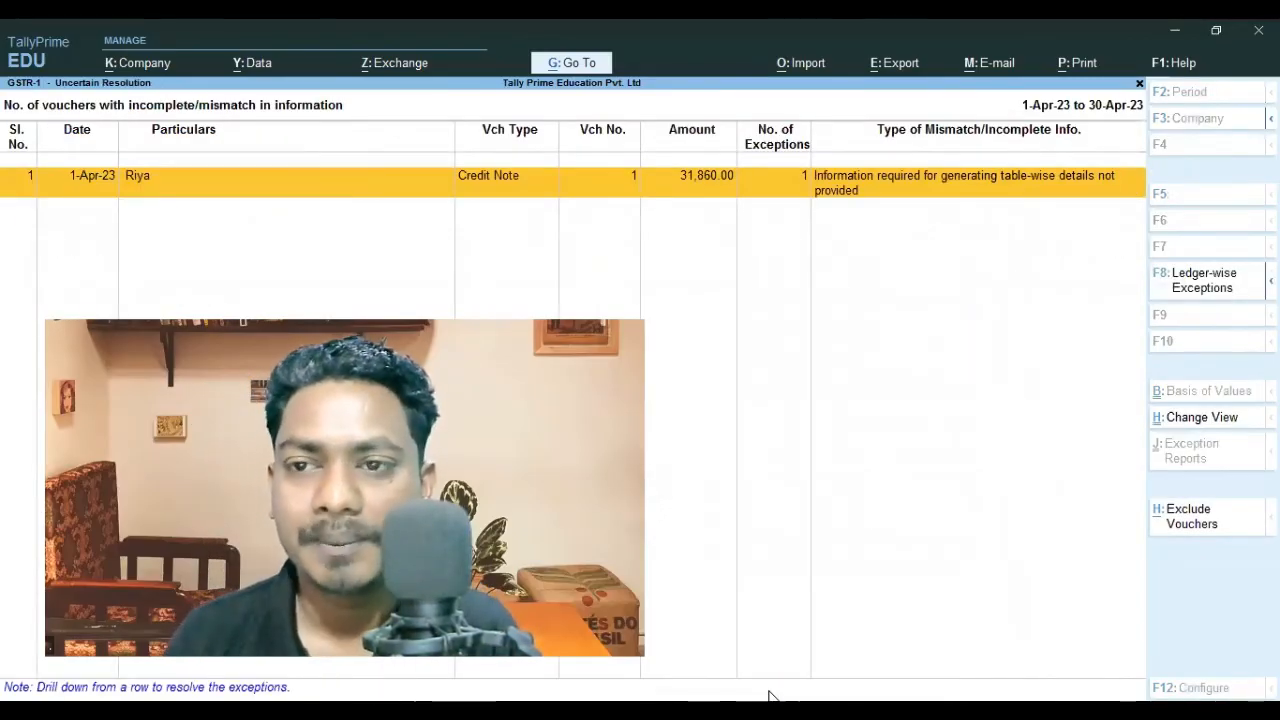
pyautogui.click(1035, 193)
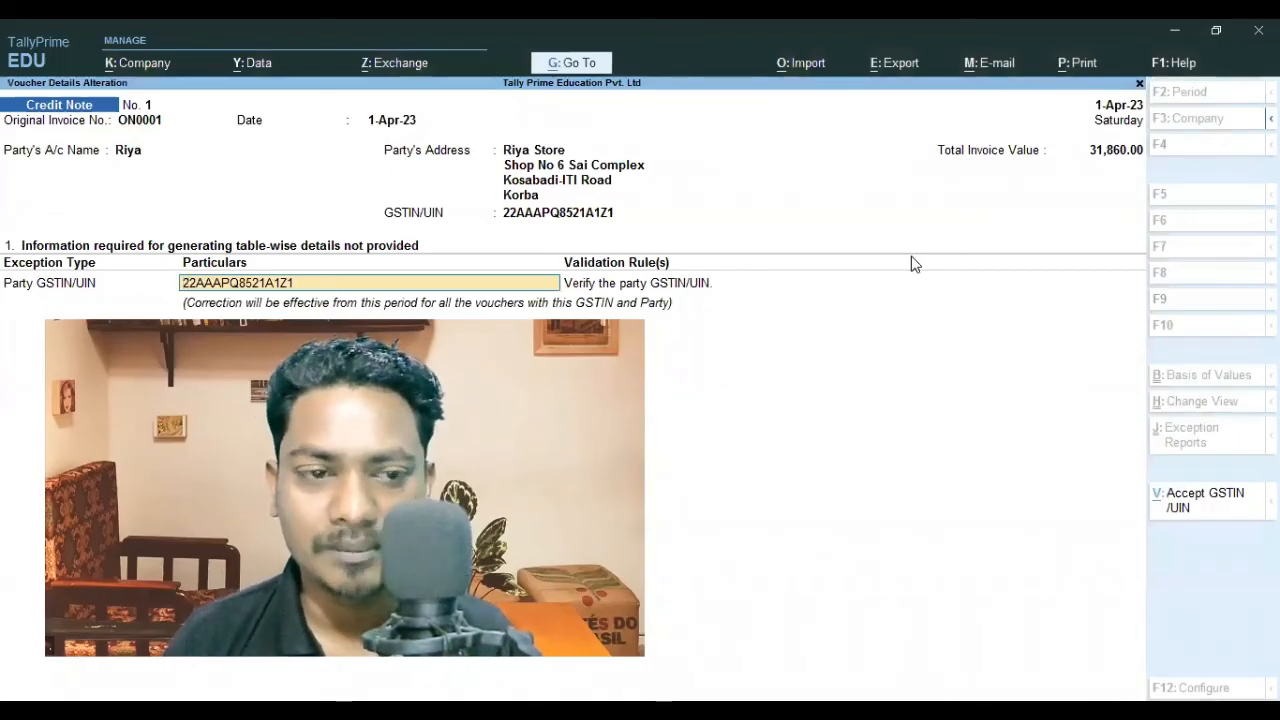
pyautogui.press('Return')
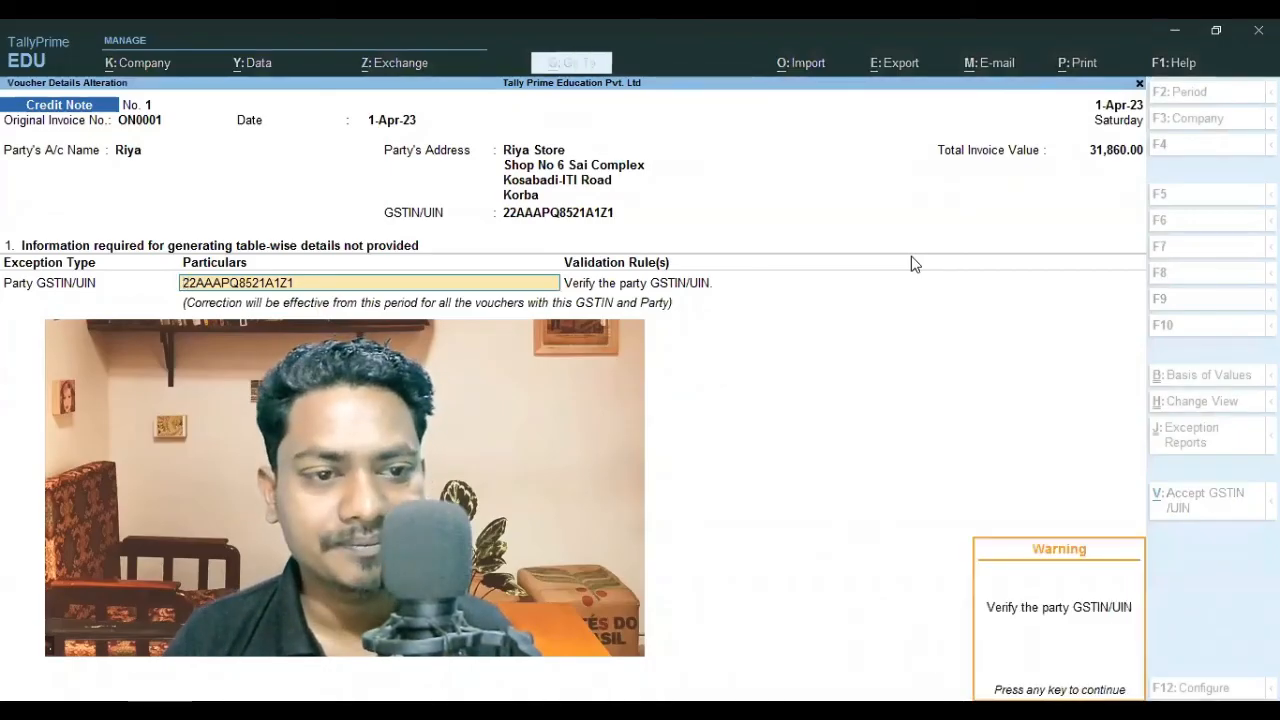
pyautogui.press('Return')
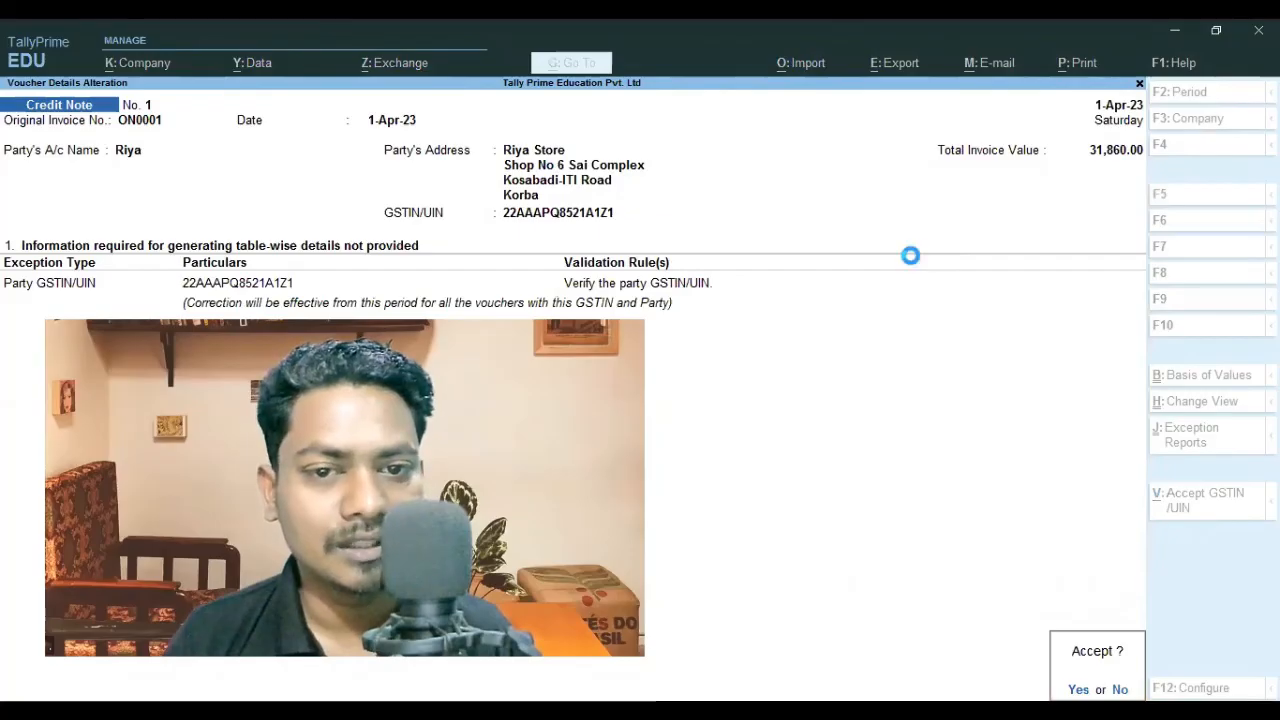
pyautogui.press('n')
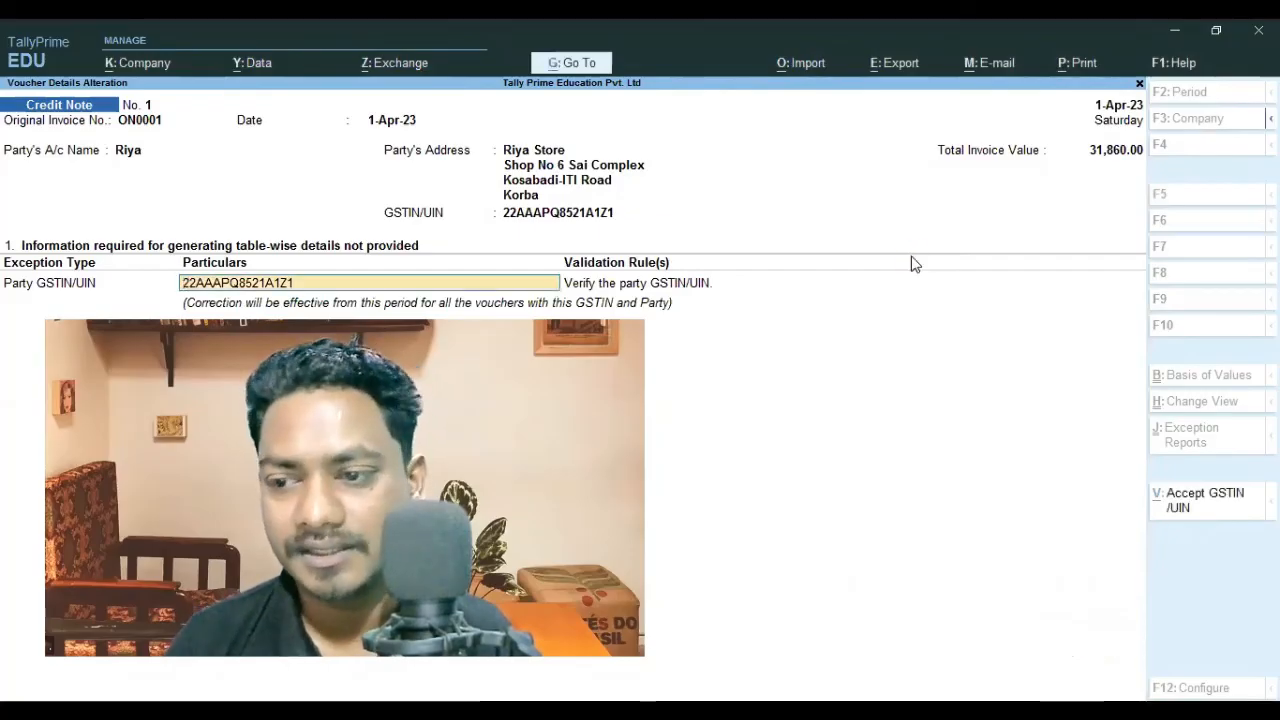
# Accept the party's existing GSTIN/UIN to resolve the credit note's exception, and close the GSTR-1 report
pyautogui.click(1235, 500)
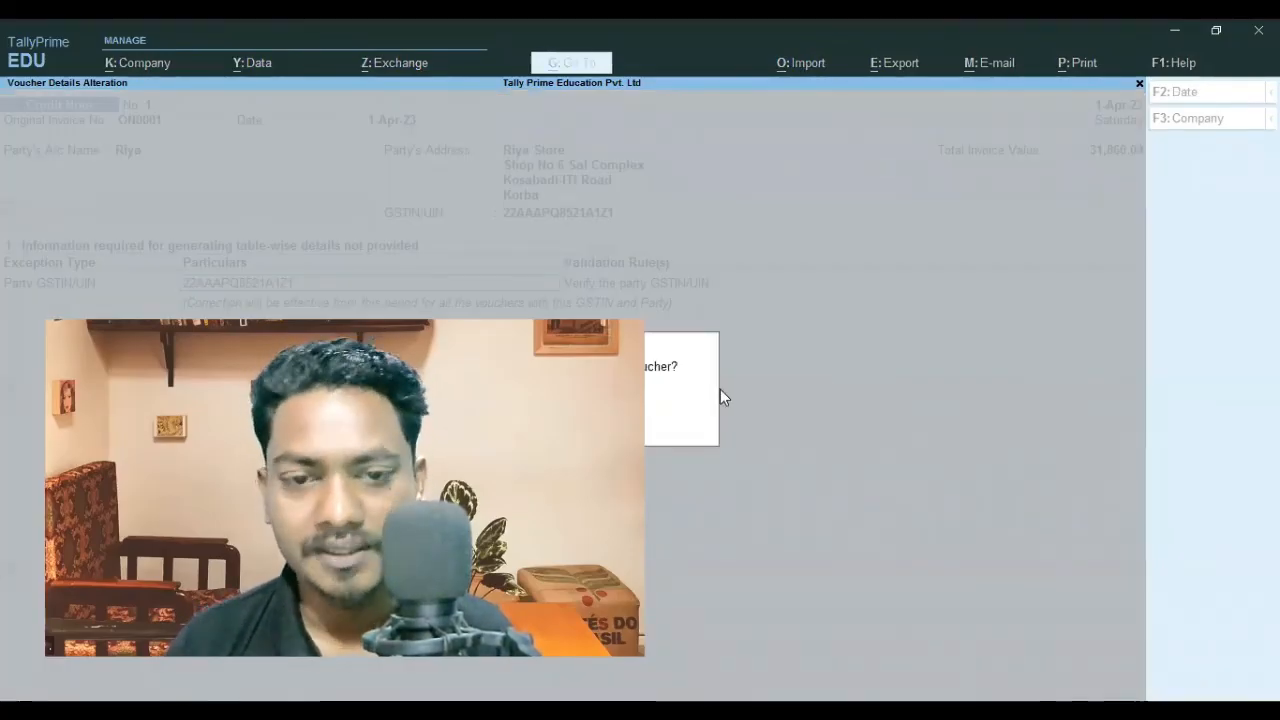
pyautogui.press('y')
pyautogui.press('Escape')
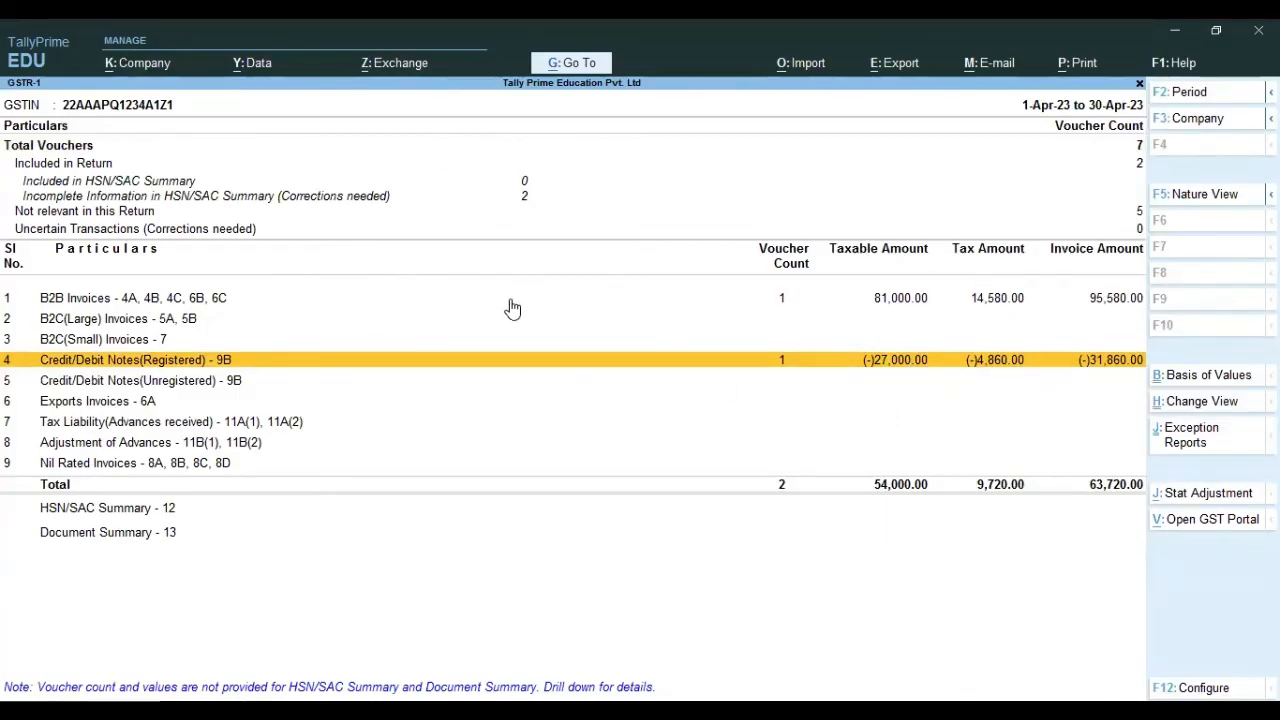
pyautogui.press('Escape')
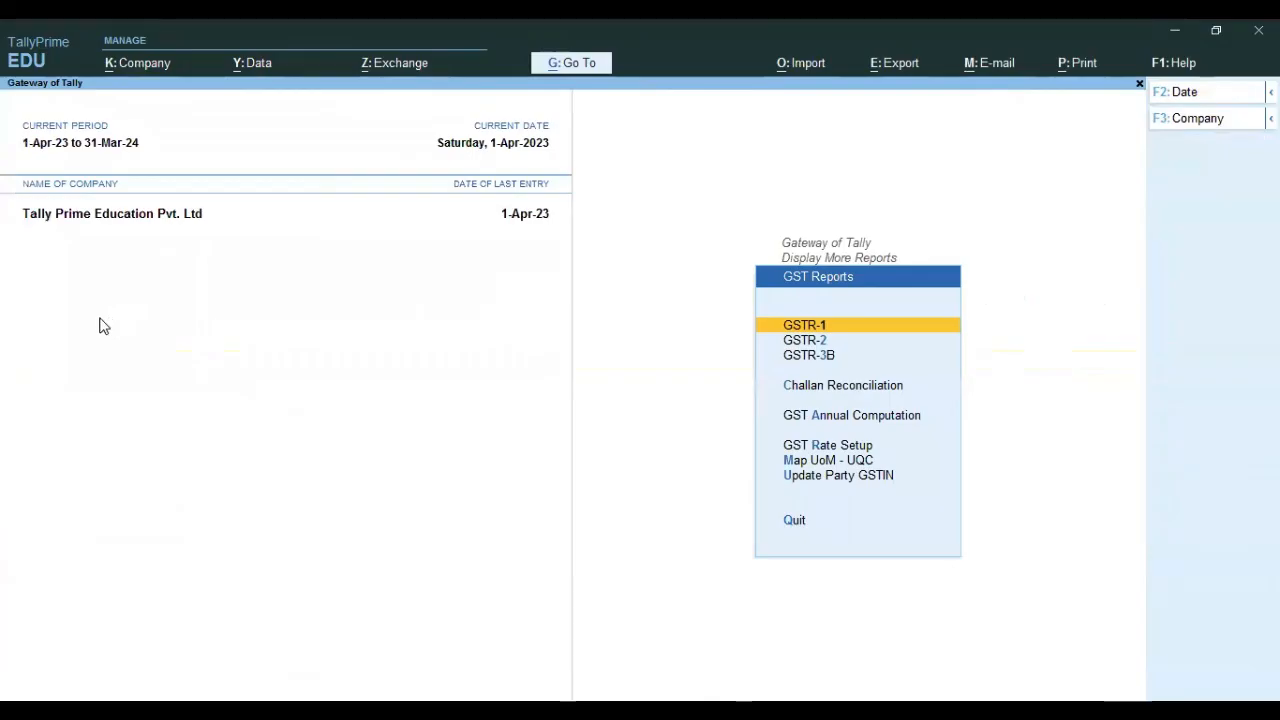